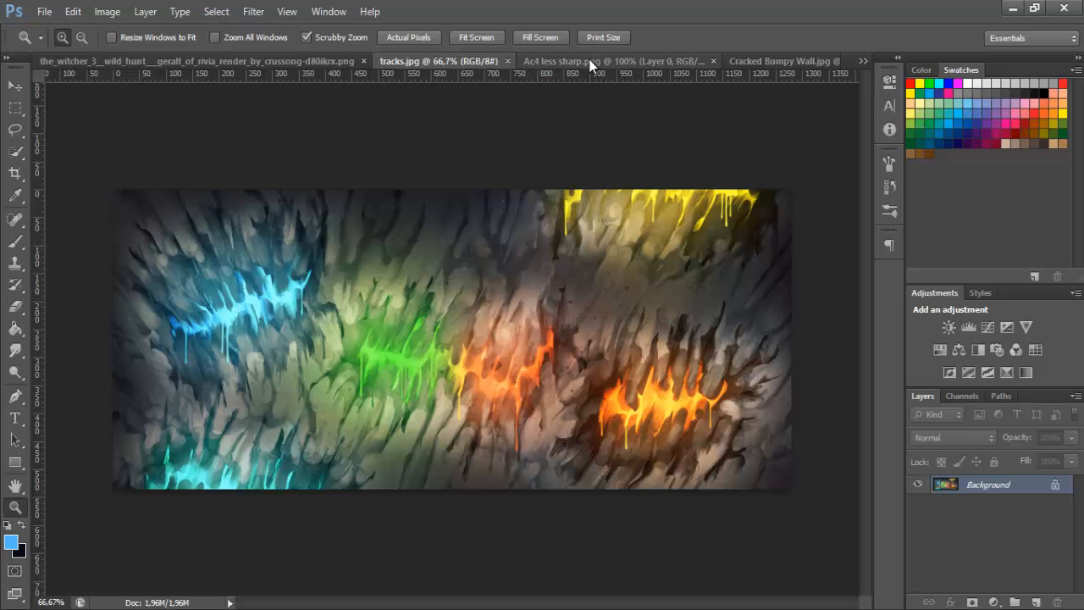
Look through the open Witcher 3 render, the Cracked Bumpy Wall texture and the Ac4 less sharp reference image
{"action": "left_click", "coordinate": [330, 63]}
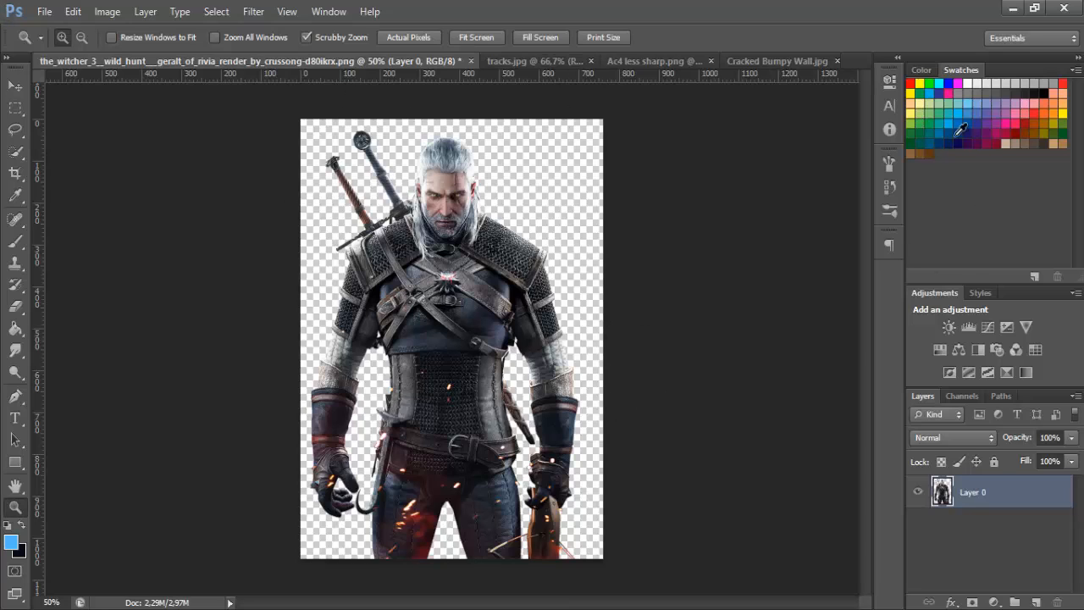
{"action": "left_click", "coordinate": [782, 61]}
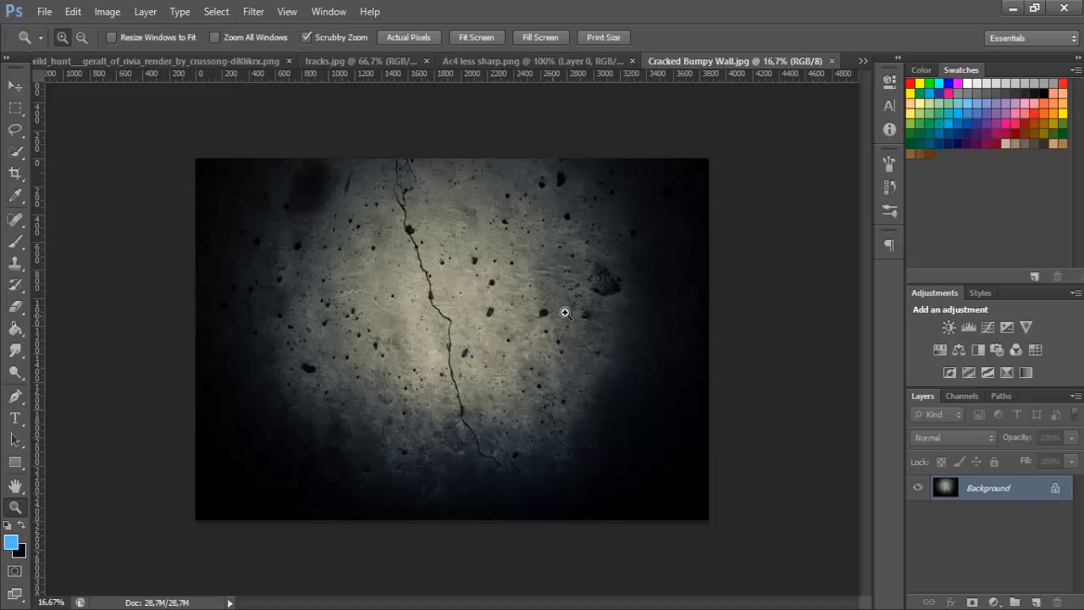
{"action": "left_click", "coordinate": [511, 63]}
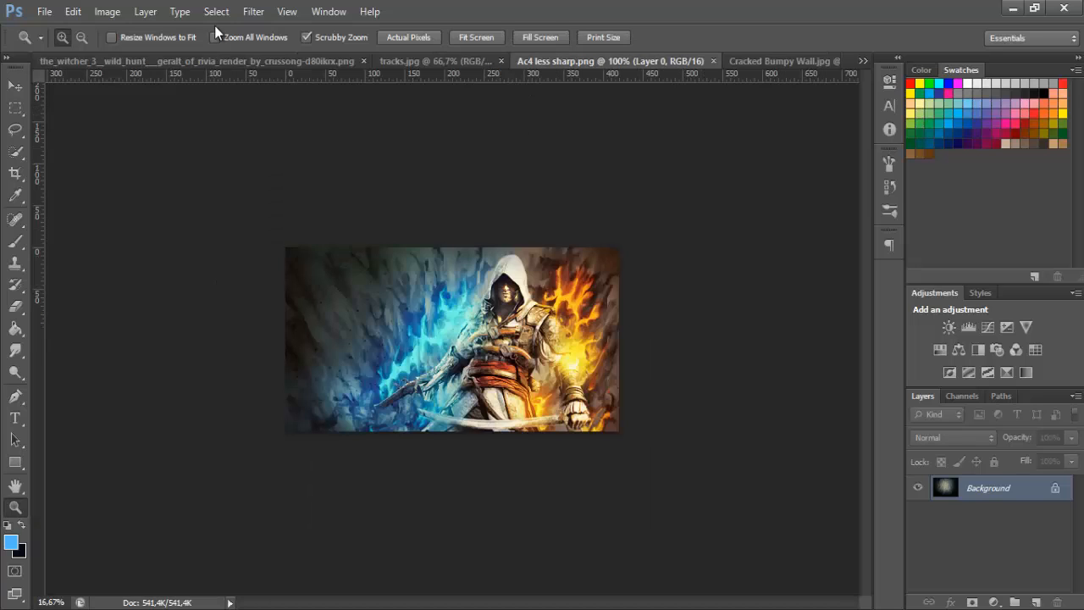
Create a new white 480 x 270 pixel RGB document at 72 pixels/inch
{"action": "left_click", "coordinate": [43, 13]}
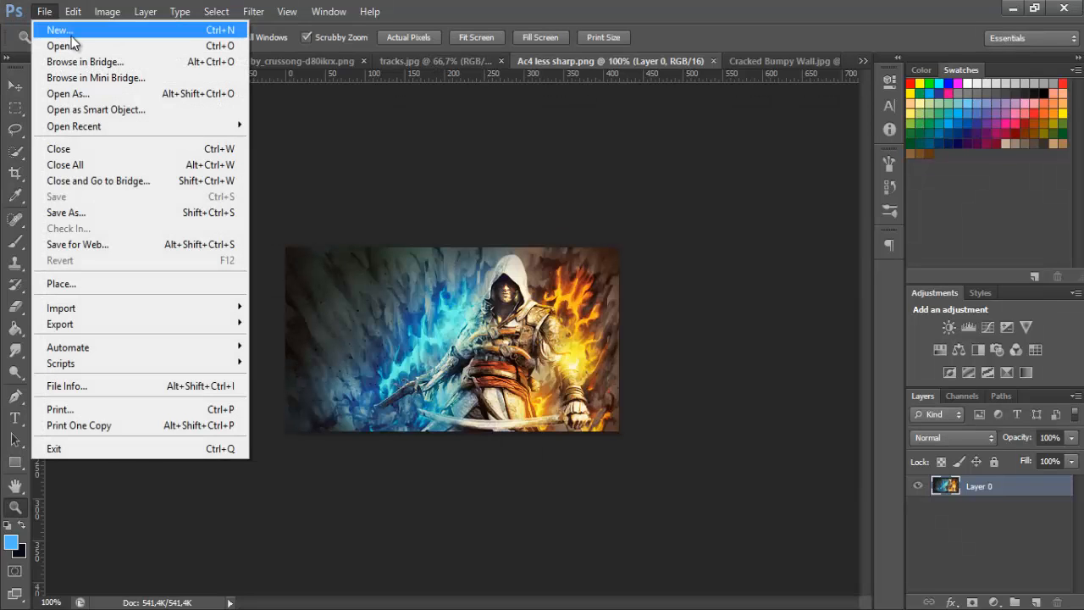
{"action": "left_click", "coordinate": [71, 36]}
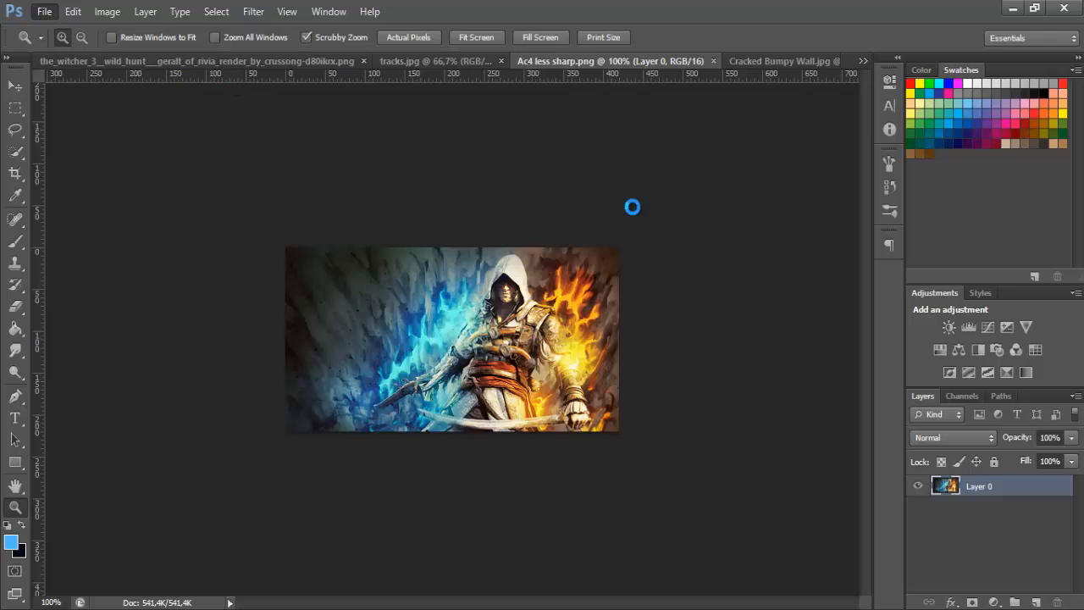
{"action": "key", "text": "Tab"}
{"action": "key", "text": "Tab"}
{"action": "key", "text": "Tab"}
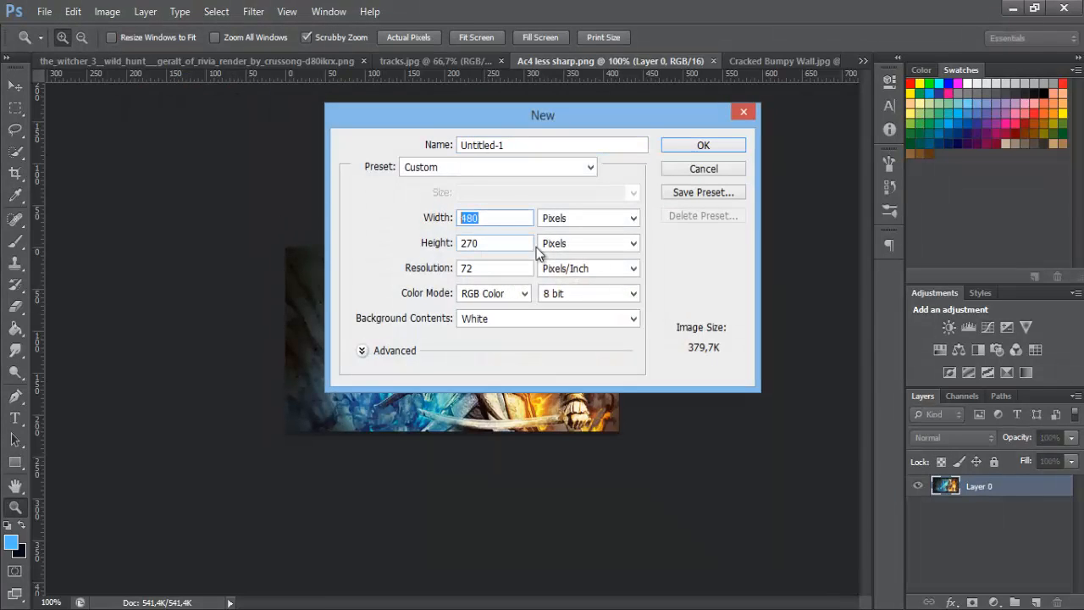
{"action": "double_click", "coordinate": [491, 218]}
{"action": "left_click", "coordinate": [712, 149]}
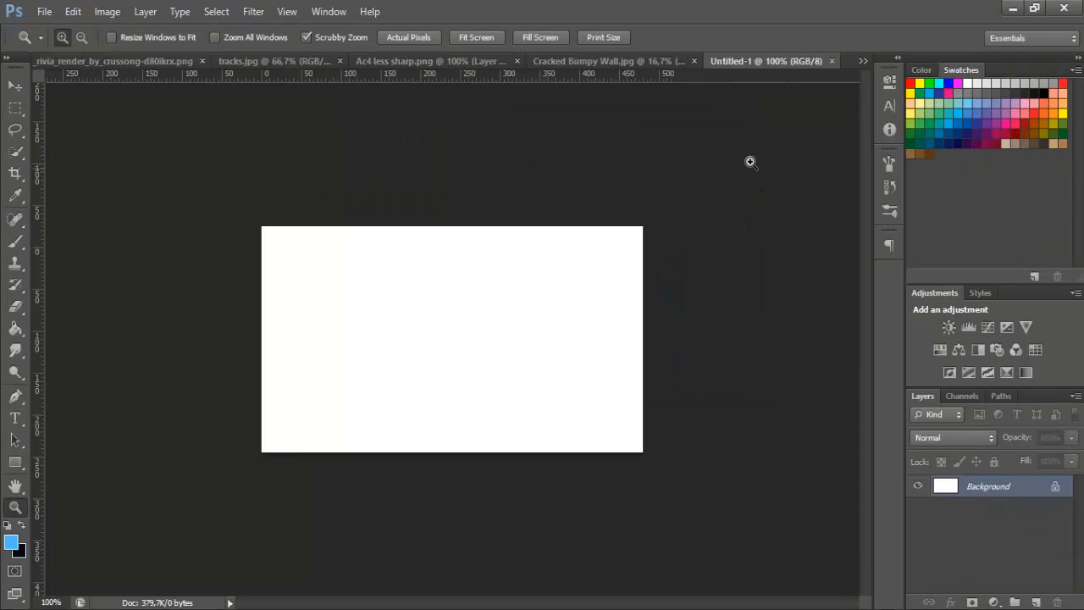
Copy the character layer from the Witcher 3 render into the new Untitled-1 document
{"action": "key", "text": "v"}
{"action": "left_click", "coordinate": [62, 62]}
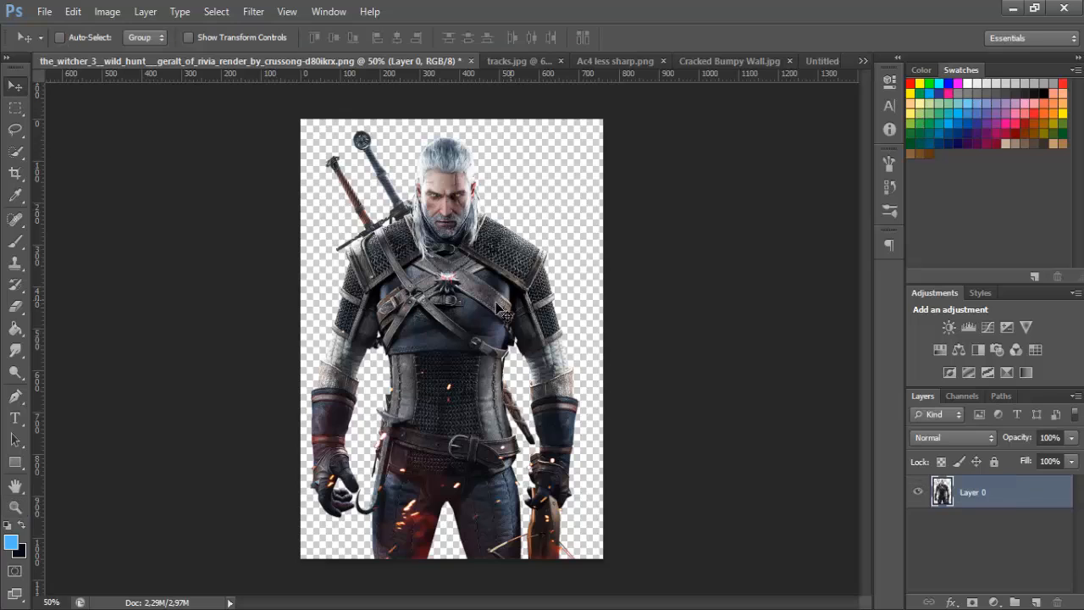
{"action": "left_click_drag", "start_coordinate": [504, 314], "coordinate": [454, 327]}
Scale the character down to about 40% and position it slightly left of the canvas centre, with its head near the upper edge
{"action": "key", "text": "ctrl+t"}
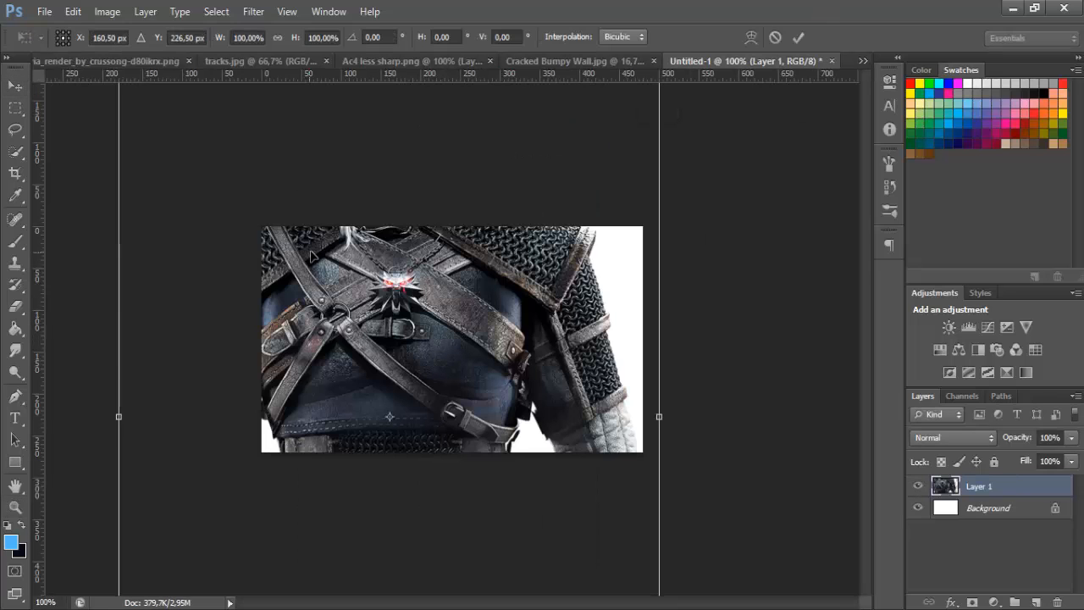
{"action": "left_click_drag", "start_coordinate": [314, 247], "coordinate": [436, 421]}
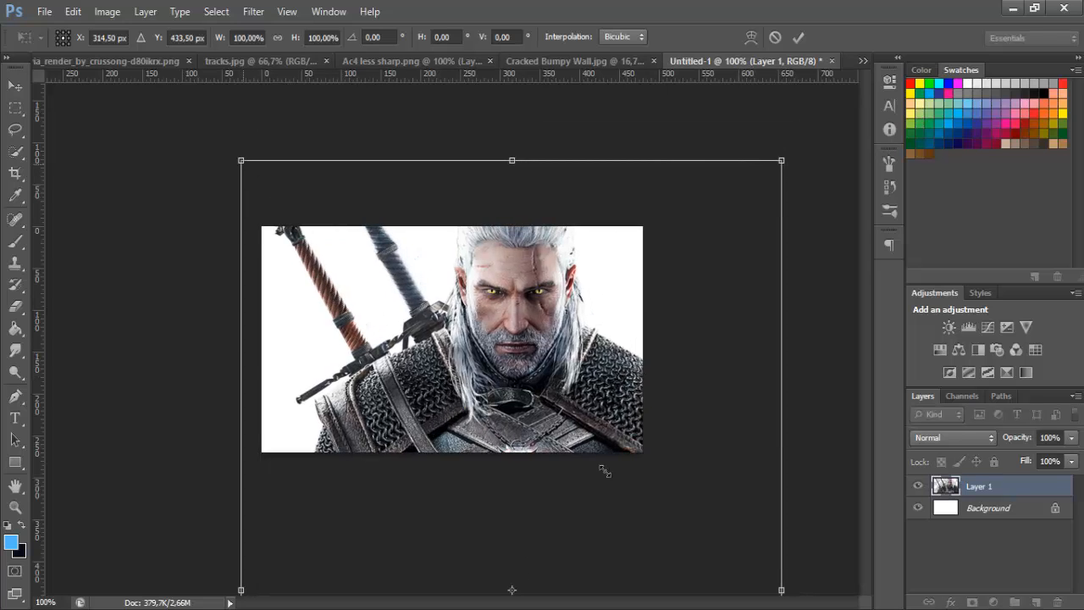
{"action": "mouse_move", "coordinate": [605, 471]}
{"action": "left_mouse_down"}
{"action": "mouse_move", "coordinate": [648, 525]}
{"action": "mouse_move", "coordinate": [608, 475]}
{"action": "left_mouse_up"}
{"action": "left_click_drag", "start_coordinate": [611, 582], "coordinate": [506, 183]}
{"action": "left_click_drag", "start_coordinate": [291, 138], "coordinate": [367, 257]}
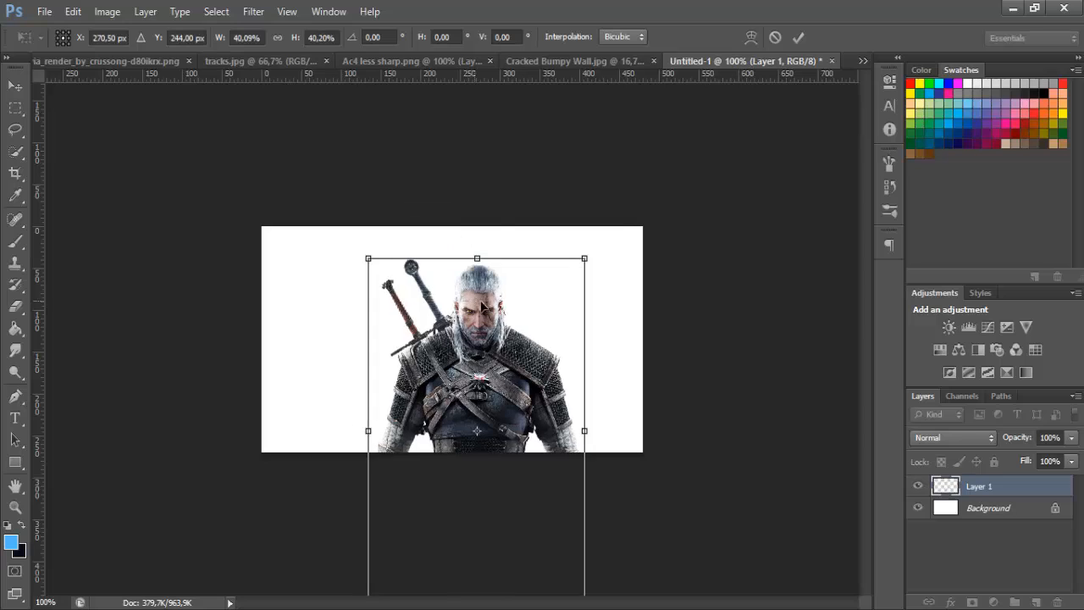
{"action": "left_click_drag", "start_coordinate": [482, 304], "coordinate": [425, 273]}
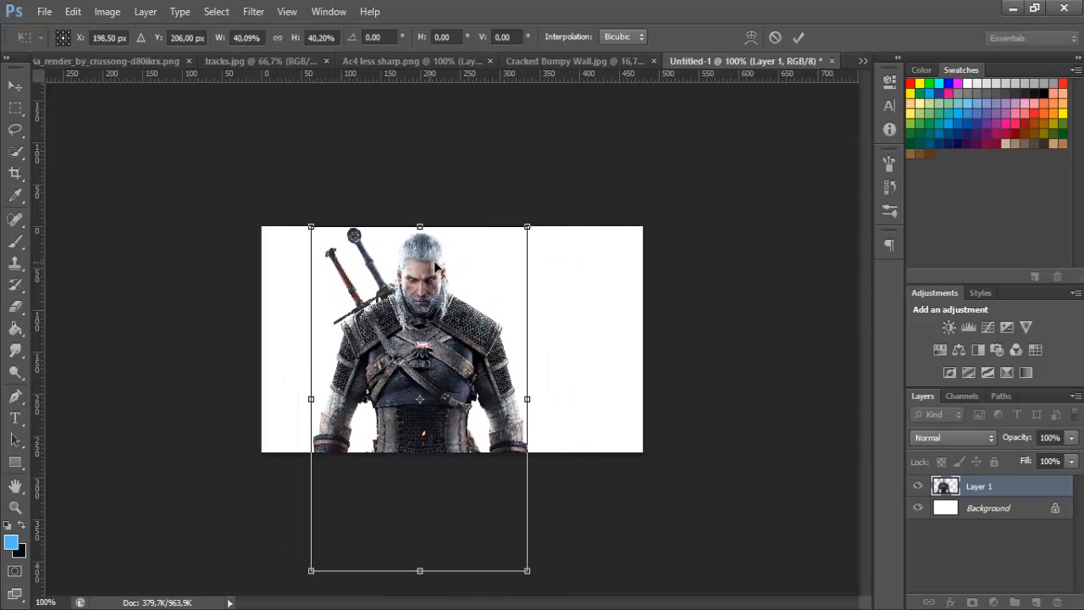
{"action": "key", "text": "Return"}
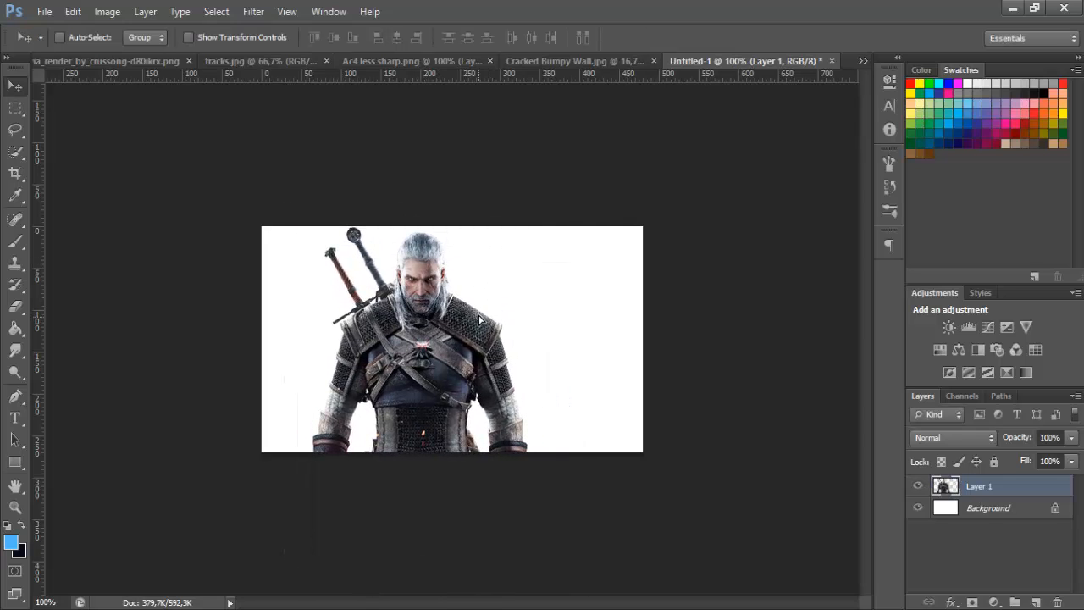
Nudge the character layer up by a few pixels
{"action": "left_click_drag", "start_coordinate": [479, 315], "coordinate": [477, 314]}
{"action": "key", "text": "Up"}
{"action": "key", "text": "Up"}
{"action": "key", "text": "Up"}
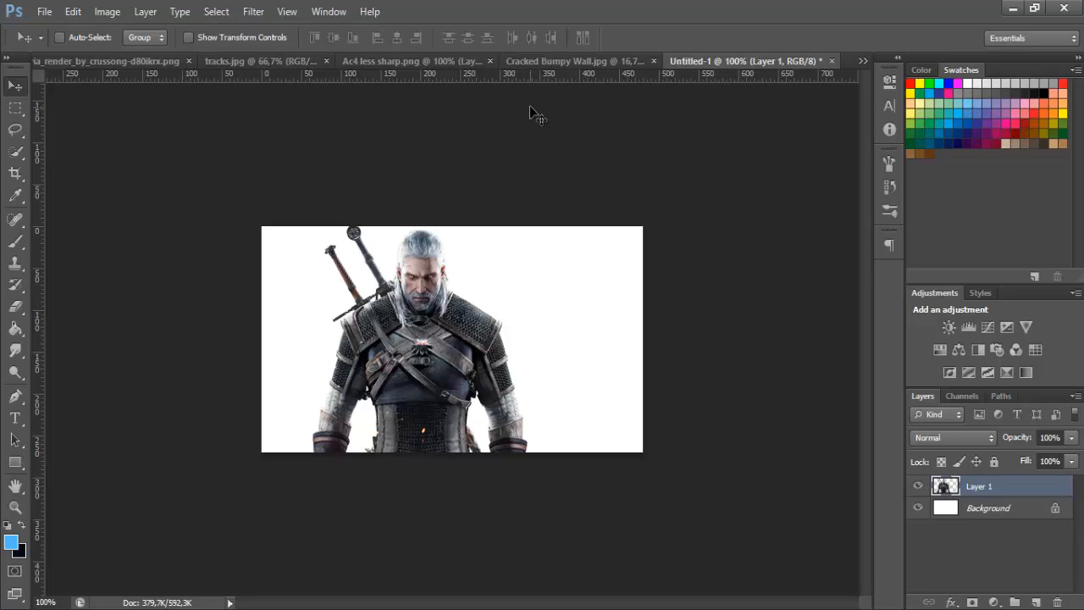
Fill the Background layer with light grey #dbdbdb using the Paint Bucket
{"action": "left_click", "coordinate": [1005, 511]}
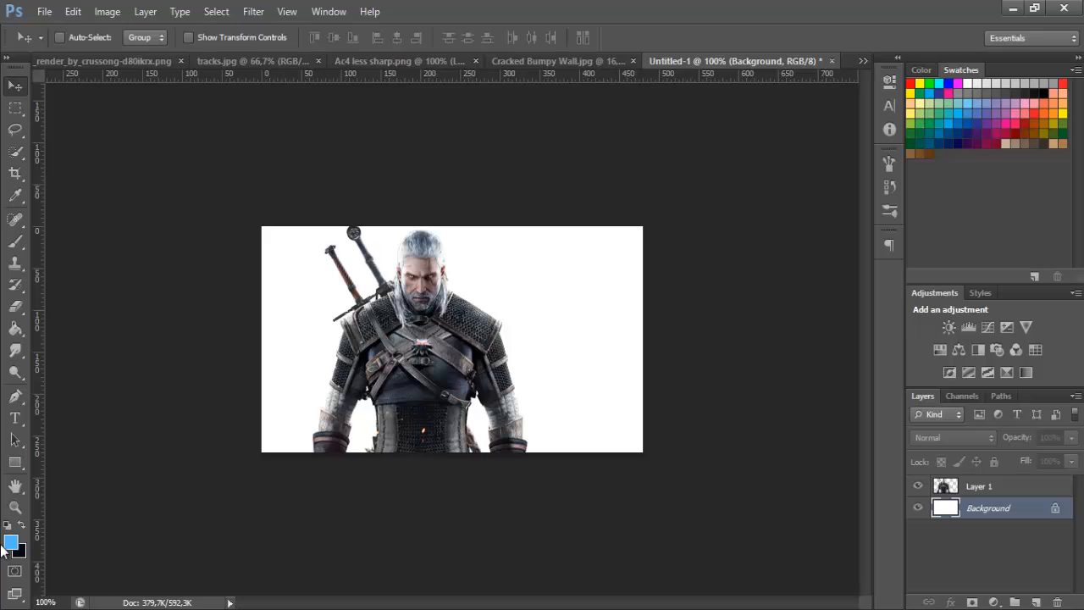
{"action": "left_click", "coordinate": [15, 542]}
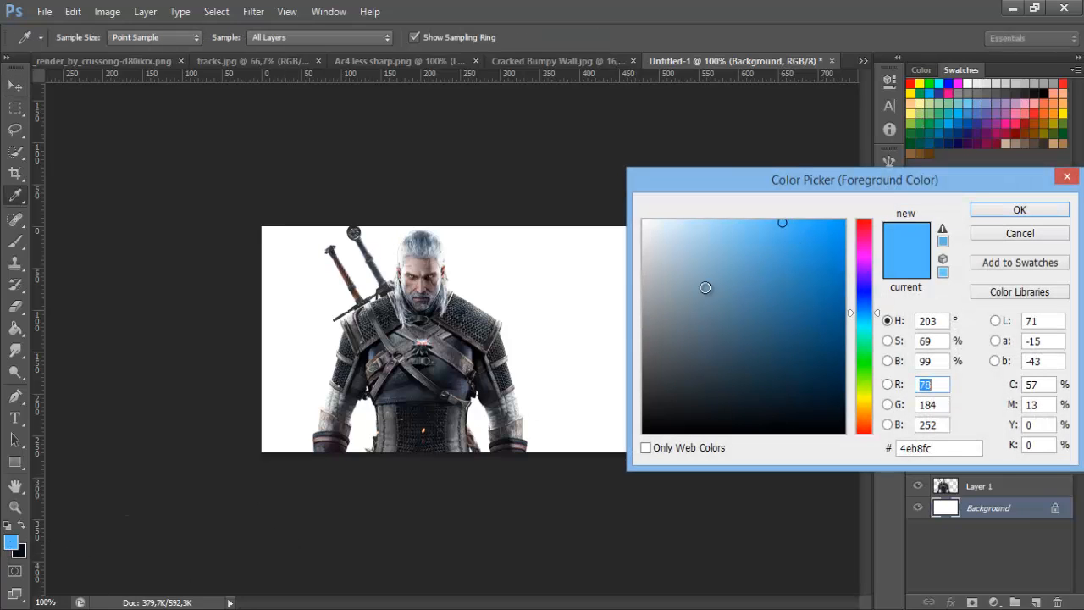
{"action": "left_click_drag", "start_coordinate": [639, 258], "coordinate": [629, 250]}
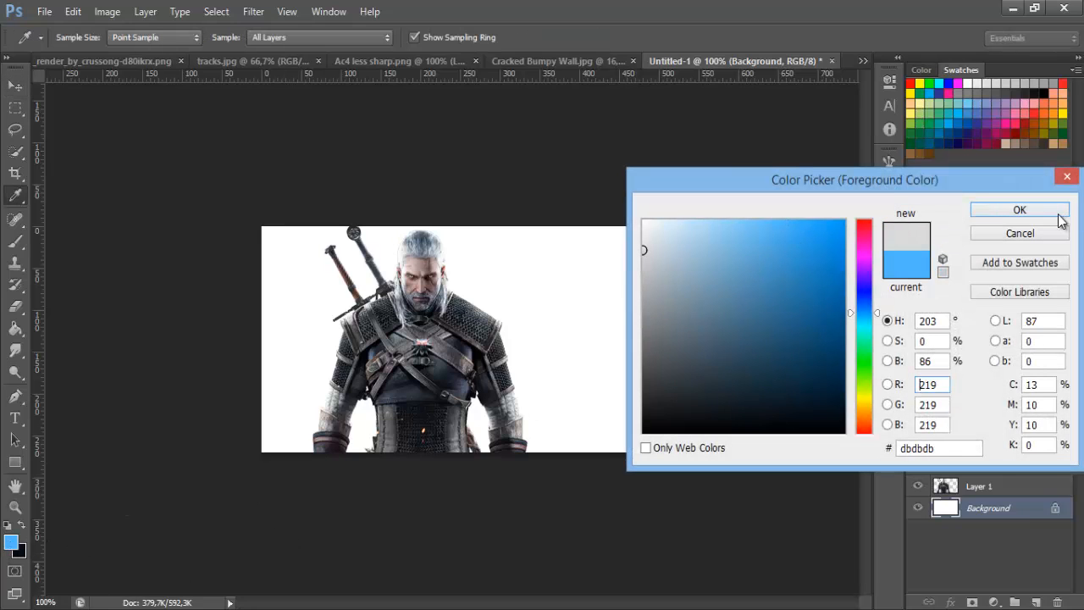
{"action": "key", "text": "Return"}
{"action": "left_click", "coordinate": [15, 328]}
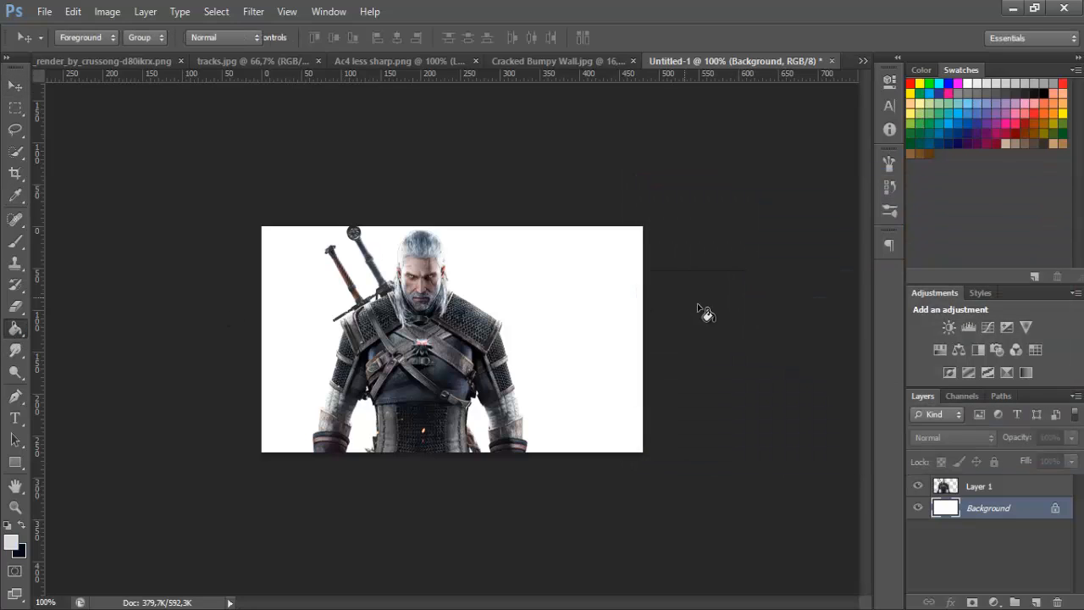
{"action": "left_click", "coordinate": [572, 314]}
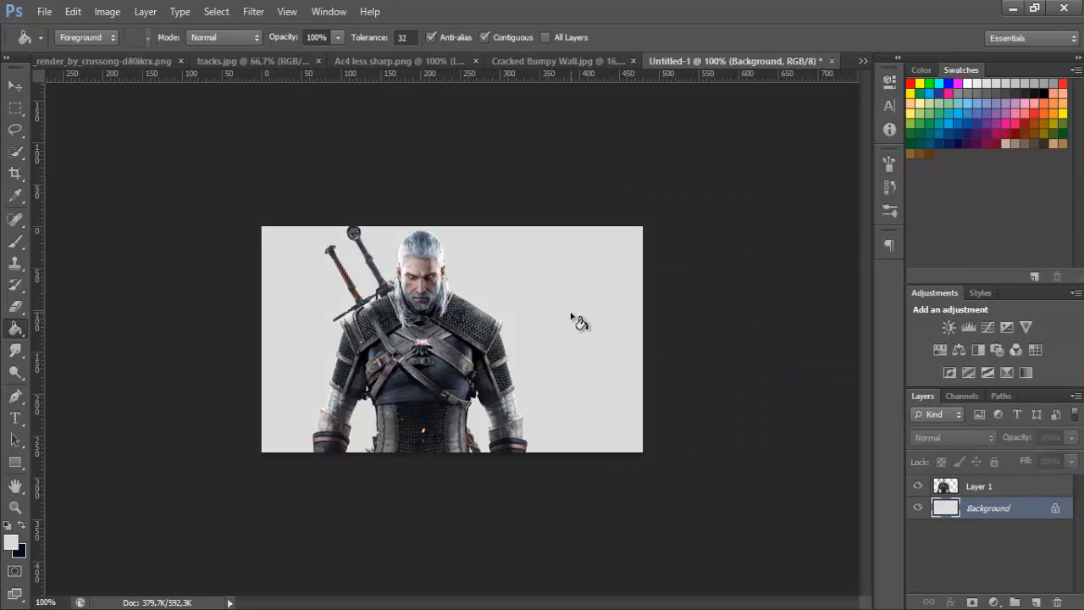
{"action": "left_click", "coordinate": [542, 61]}
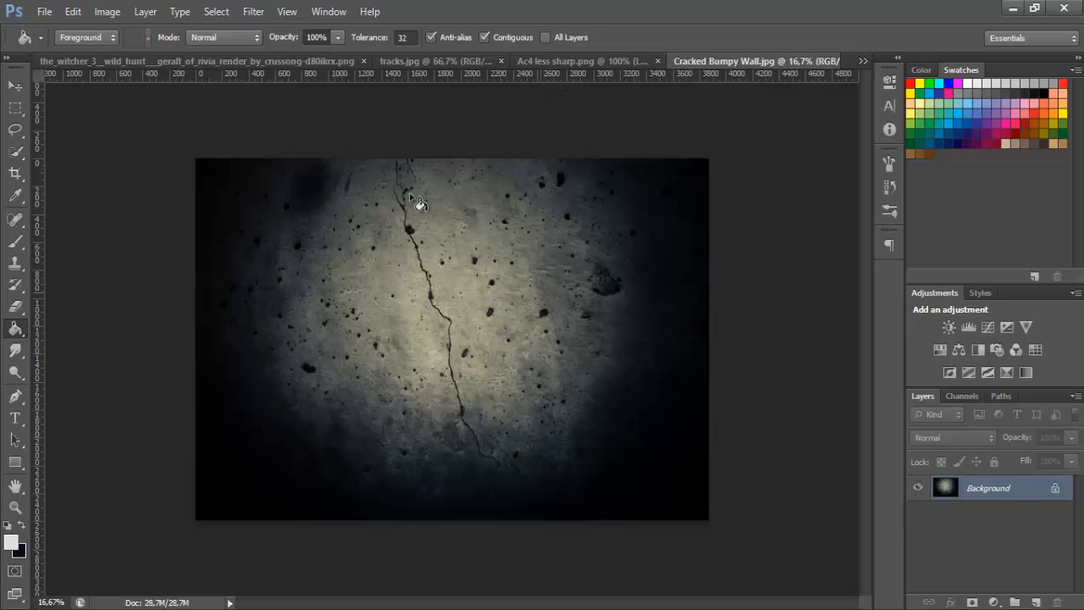
{"action": "left_click", "coordinate": [15, 85]}
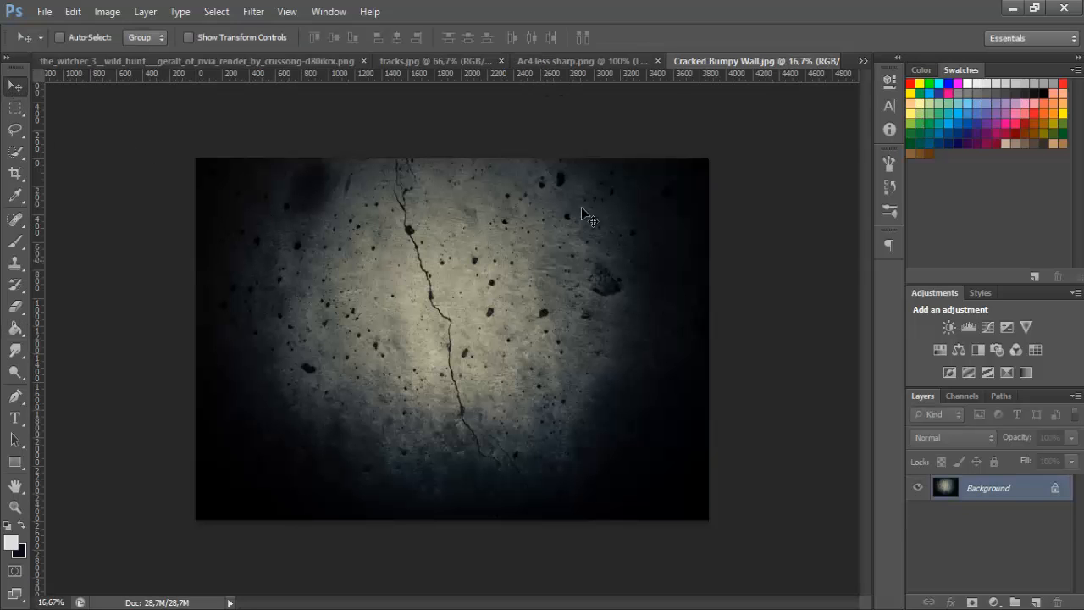
{"action": "left_click", "coordinate": [862, 61]}
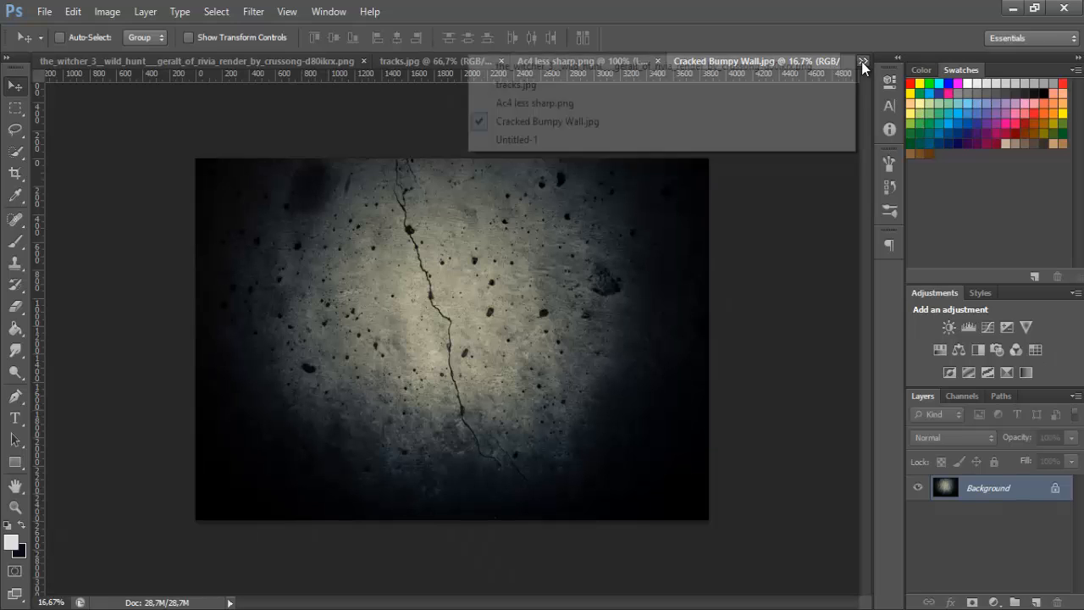
{"action": "left_click", "coordinate": [597, 141]}
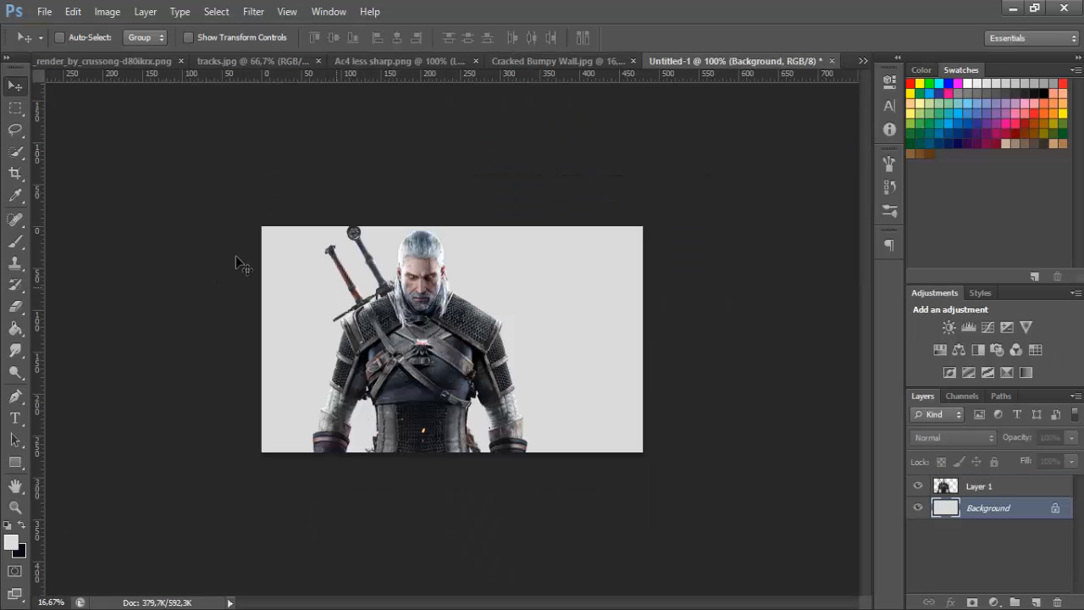
Choose the 1046 px grunge texture preset for the Brush tool
{"action": "left_click", "coordinate": [17, 243]}
{"action": "left_click", "coordinate": [80, 39]}
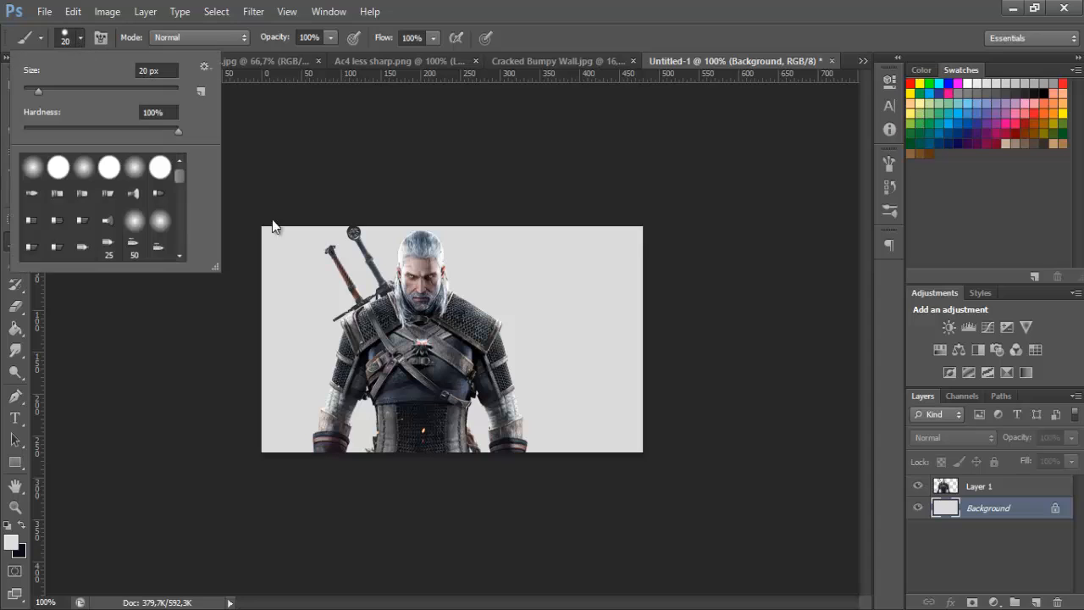
{"action": "left_click_drag", "start_coordinate": [180, 181], "coordinate": [179, 245]}
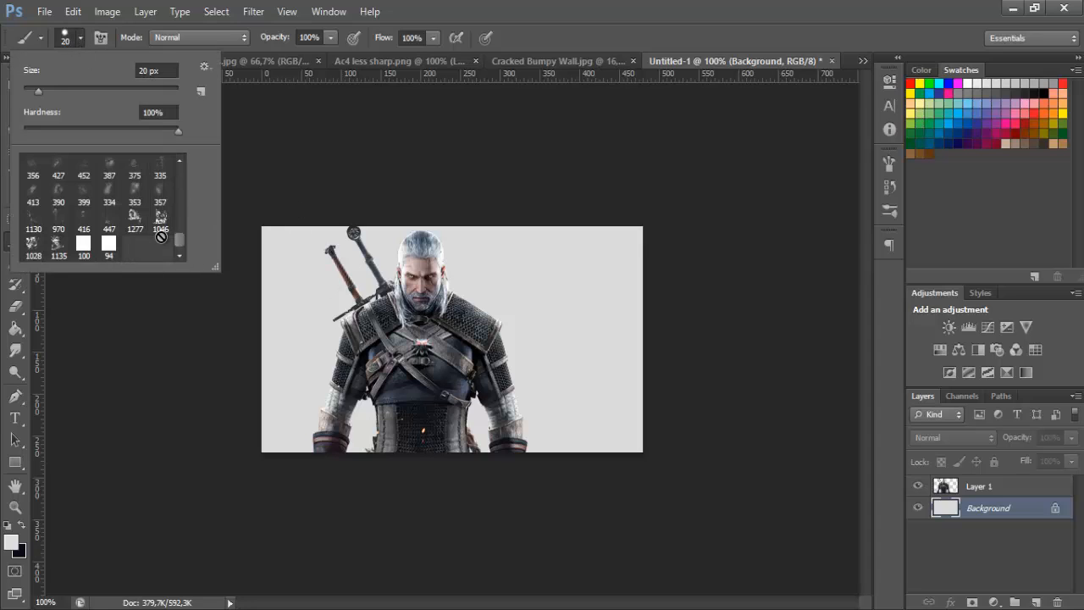
{"action": "left_click", "coordinate": [160, 219]}
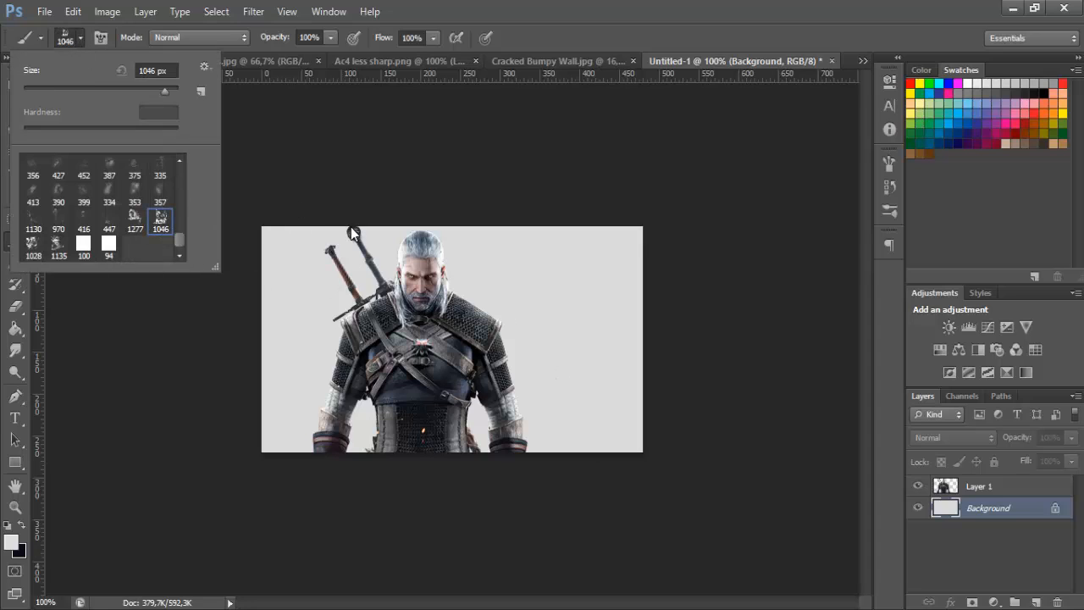
{"action": "left_click", "coordinate": [82, 40]}
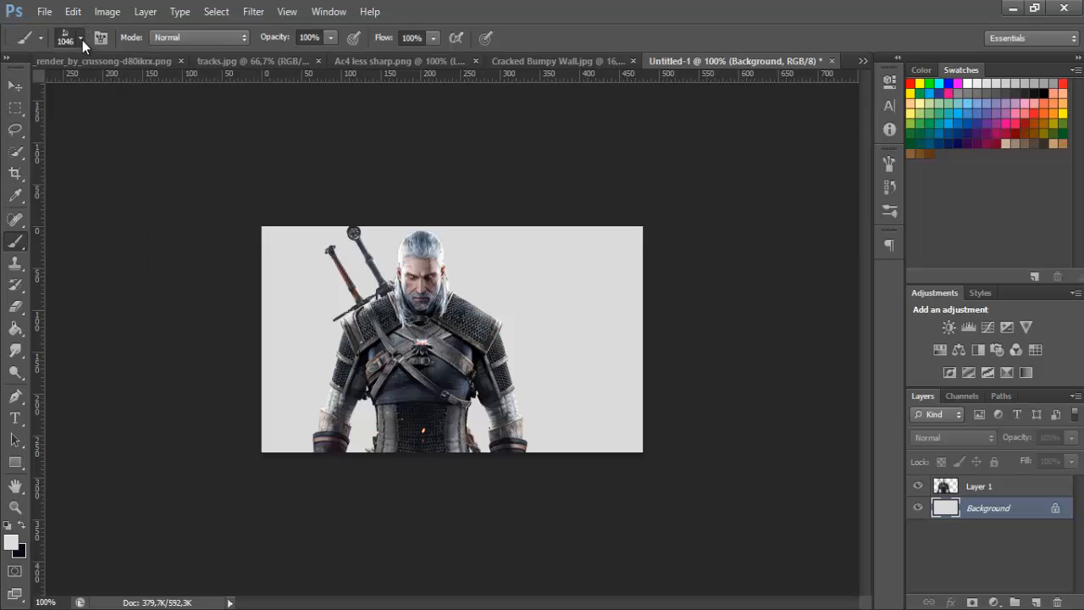
Add a new layer between the Background and the character and set its blend mode to Soft Light
{"action": "left_click", "coordinate": [1035, 601]}
{"action": "left_click", "coordinate": [940, 437]}
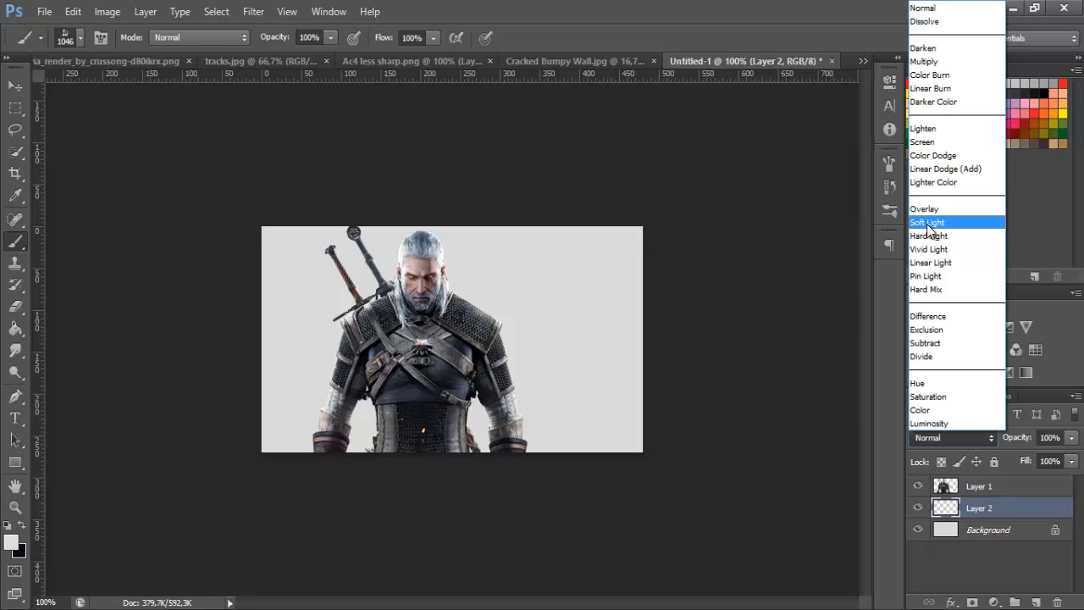
{"action": "left_click", "coordinate": [929, 222]}
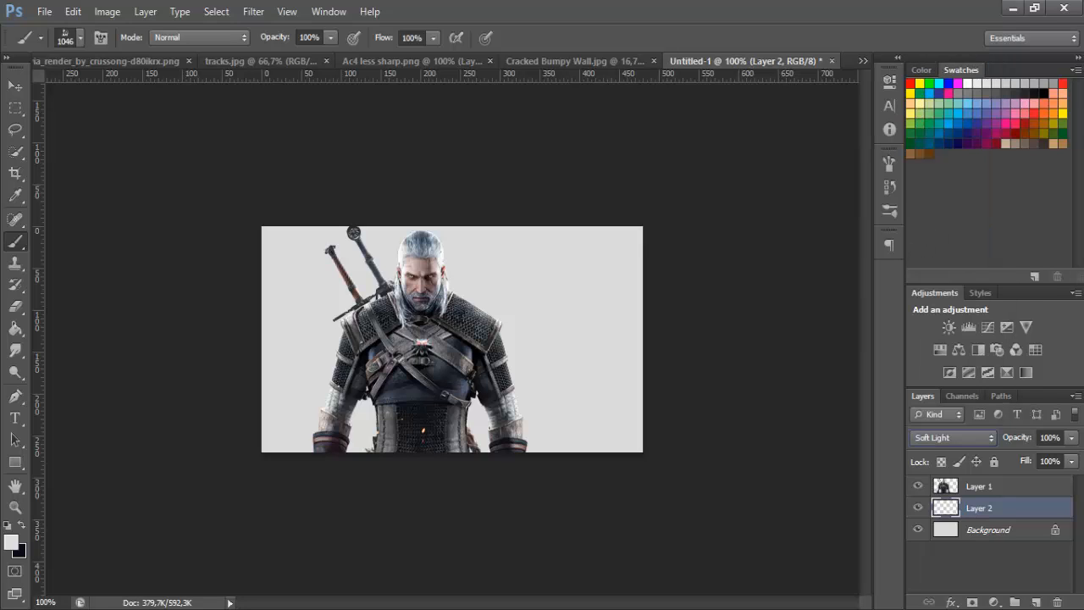
Try stamping the grunge brush in black once across the canvas on the Soft Light layer, and undo the stamp
{"action": "left_click", "coordinate": [22, 528]}
{"action": "left_click", "coordinate": [422, 345]}
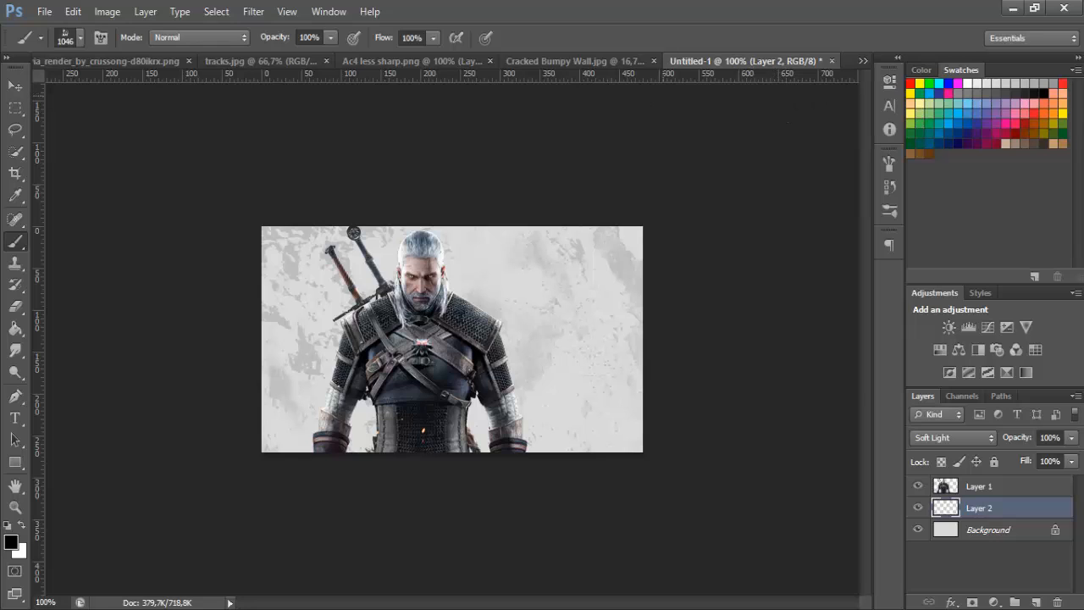
{"action": "key", "text": "ctrl+z"}
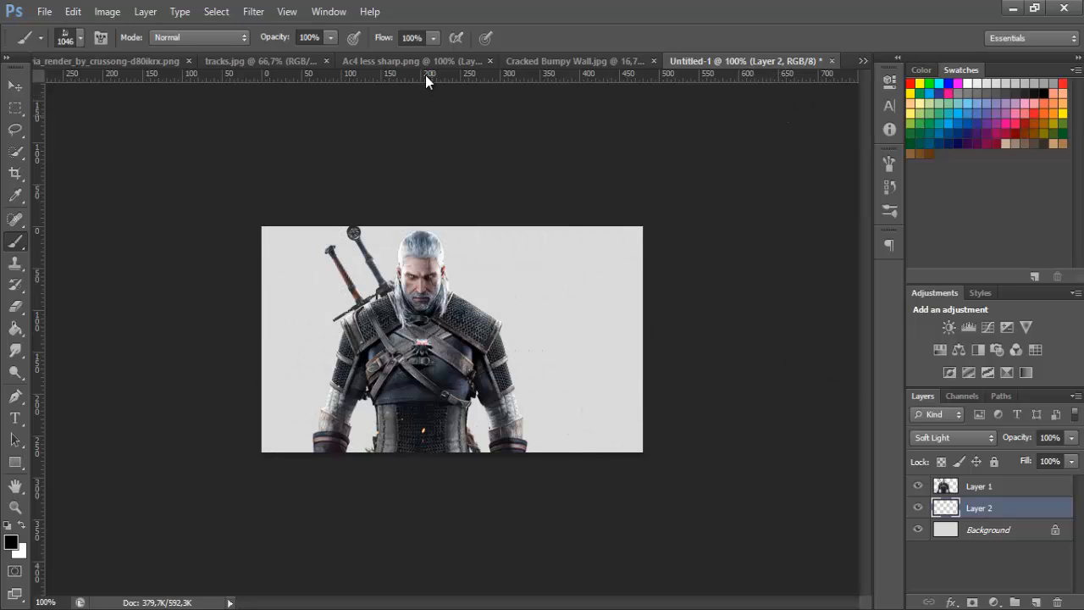
Close the Ac4 less sharp.png reference document, leaving the Cracked Bumpy Wall image open with the Move tool selected
{"action": "left_click", "coordinate": [542, 64]}
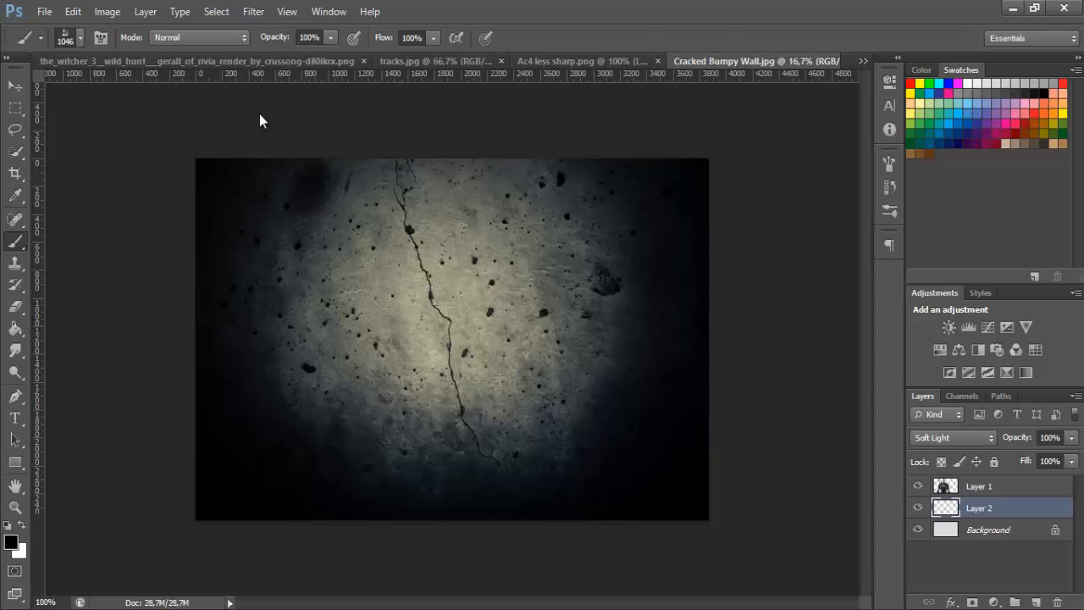
{"action": "left_click", "coordinate": [15, 85]}
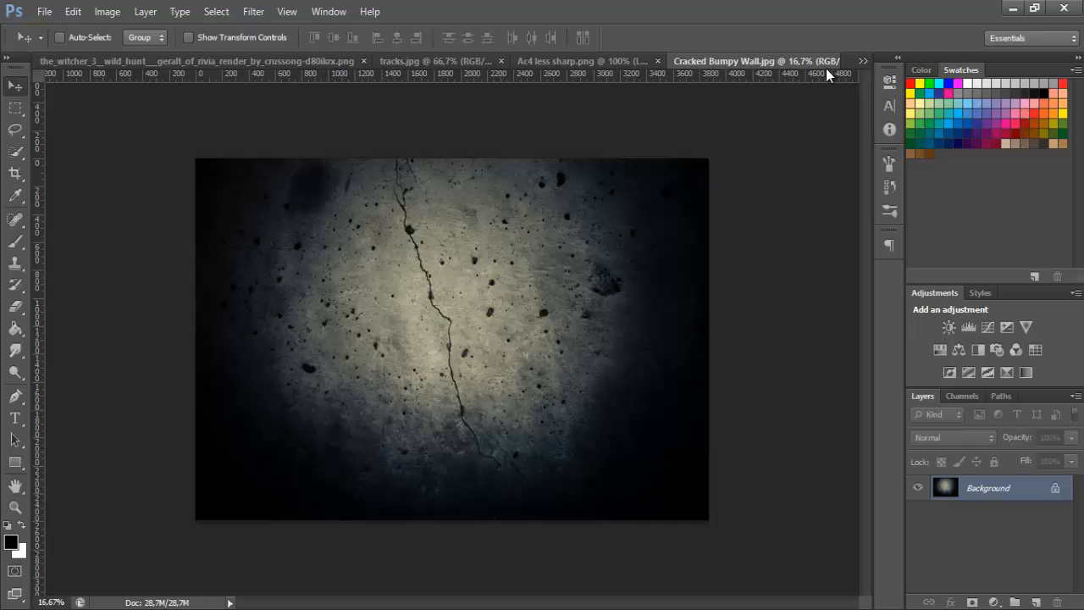
{"action": "left_click", "coordinate": [611, 60]}
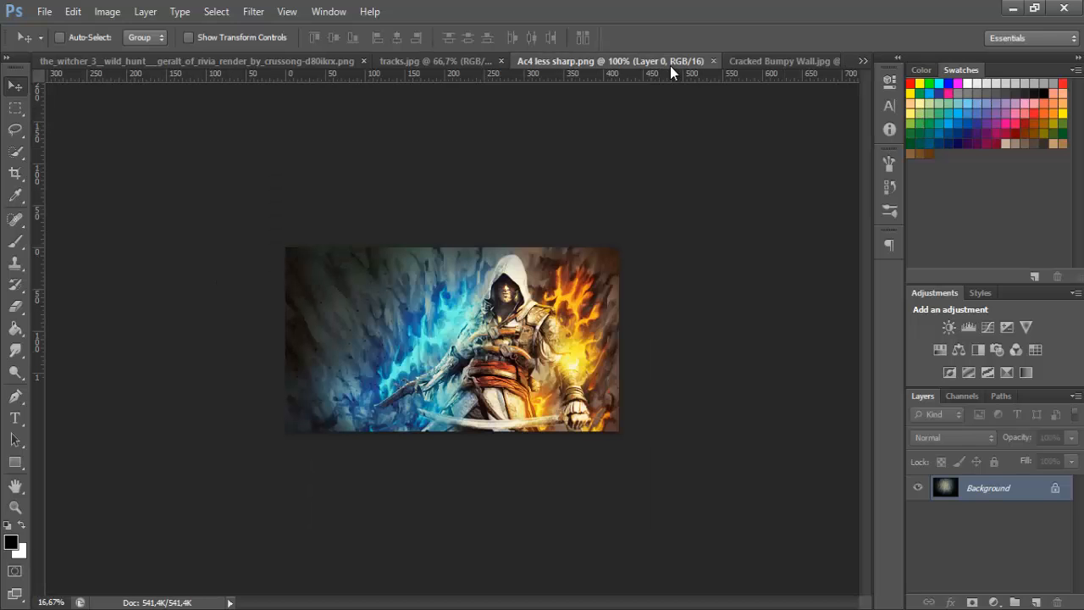
{"action": "left_click", "coordinate": [713, 62]}
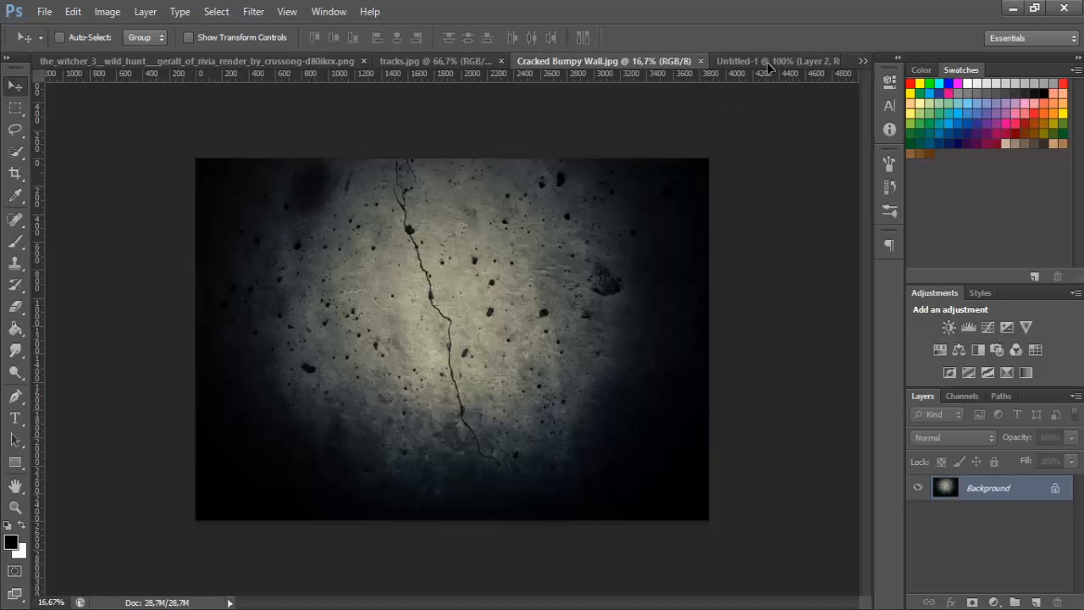
Bring the cracked wall texture into Untitled-1 as a layer beneath the character and set its blend mode to Soft Light
{"action": "left_click", "coordinate": [768, 62]}
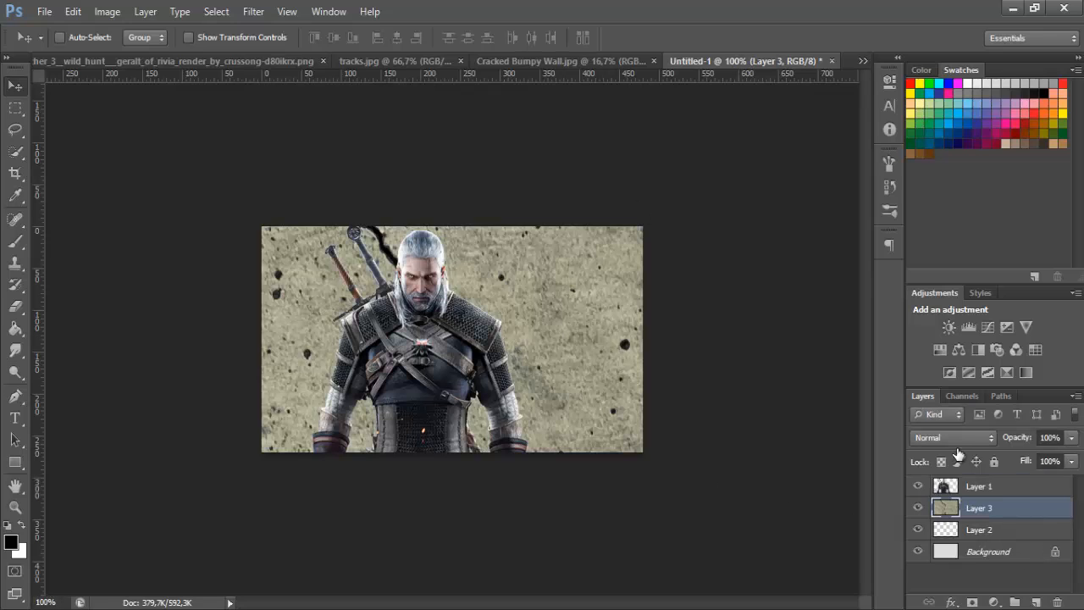
{"action": "left_click", "coordinate": [942, 439]}
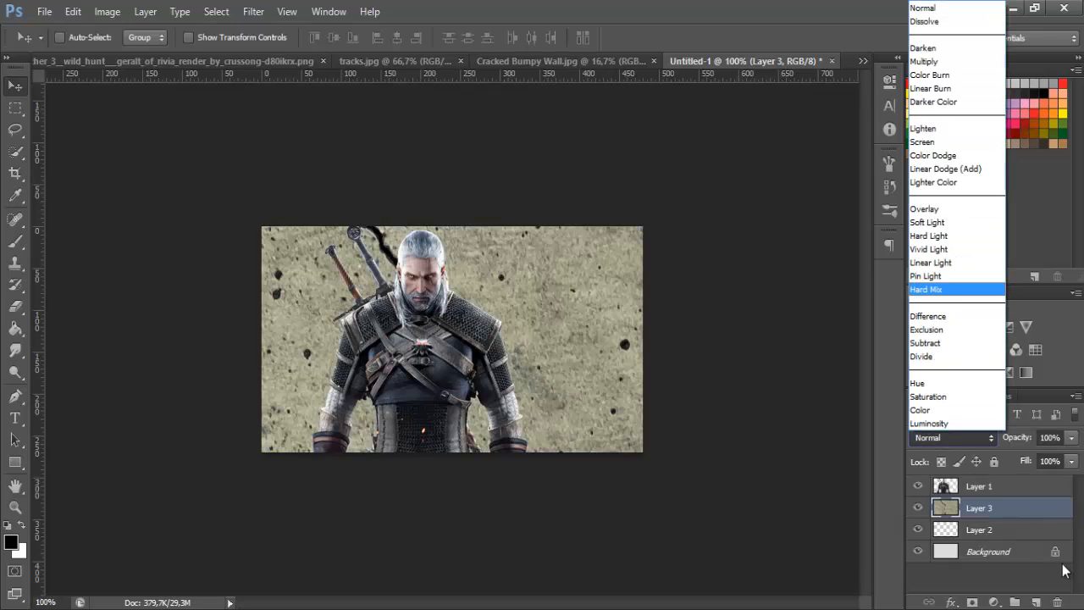
{"action": "left_click", "coordinate": [928, 221]}
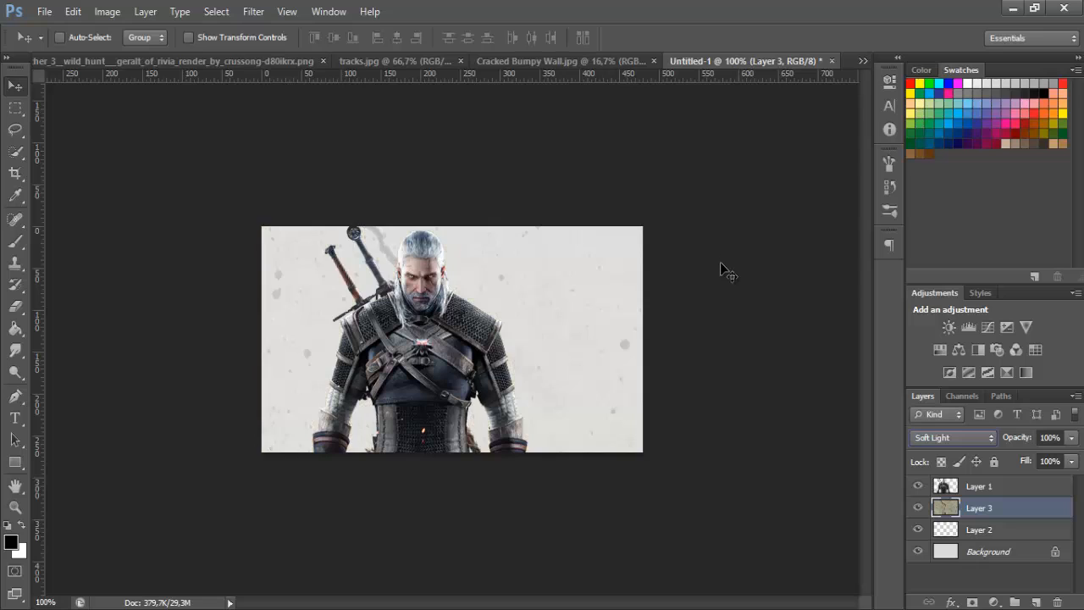
Scale the wall texture down to about 23% and position it behind the character so that it covers the canvas
{"action": "key", "text": "ctrl+t"}
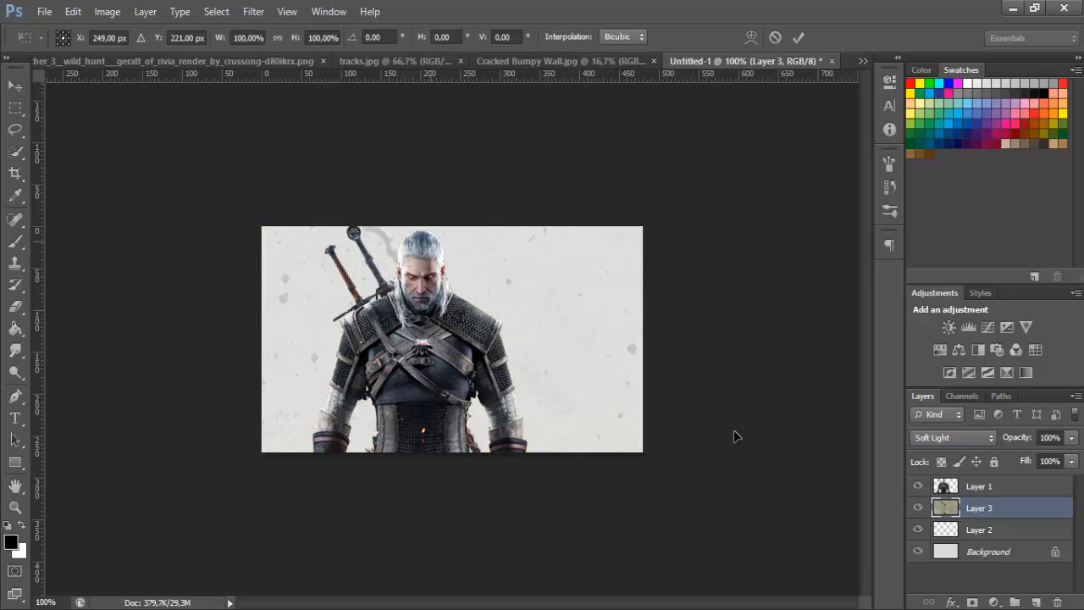
{"action": "left_click_drag", "start_coordinate": [733, 436], "coordinate": [575, 324]}
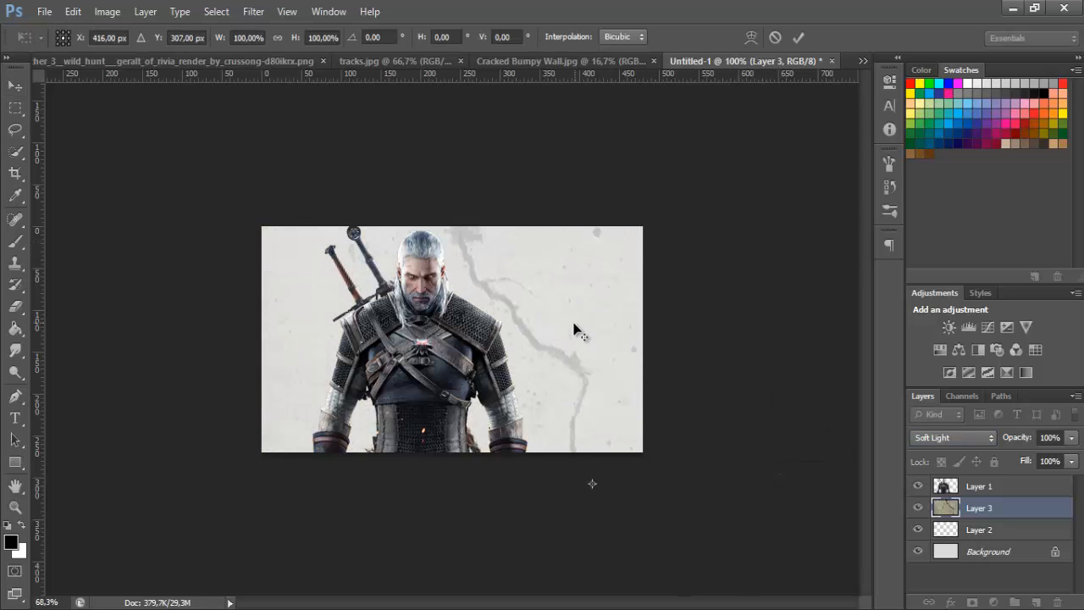
{"action": "key", "text": "ctrl+minus"}
{"action": "key", "text": "ctrl+minus"}
{"action": "key", "text": "ctrl+minus"}
{"action": "key", "text": "ctrl+minus"}
{"action": "key", "text": "ctrl+minus"}
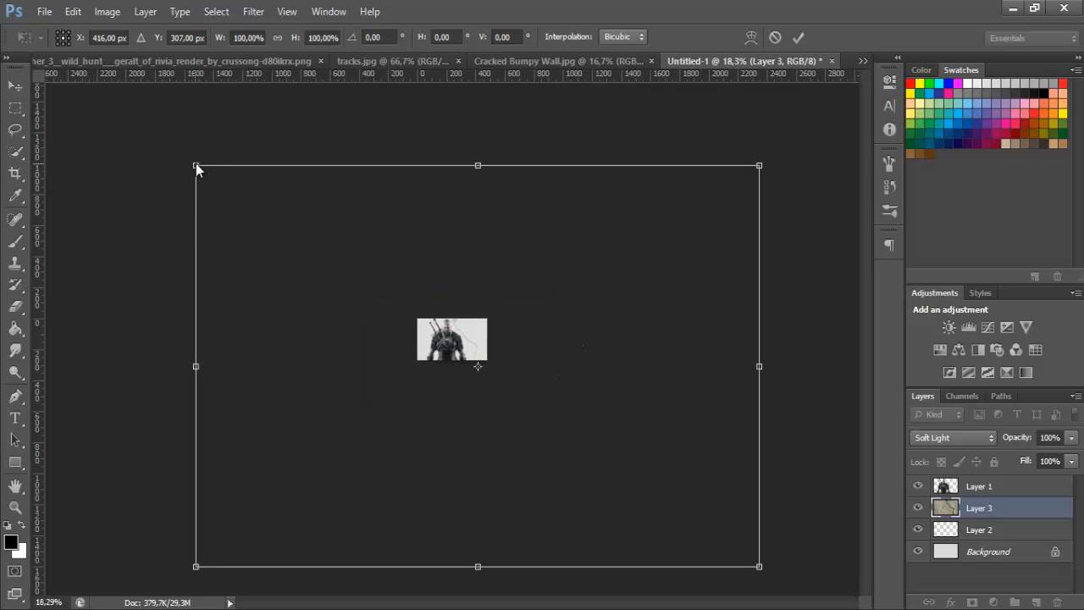
{"action": "left_click_drag", "start_coordinate": [196, 167], "coordinate": [647, 442]}
{"action": "left_click_drag", "start_coordinate": [723, 500], "coordinate": [474, 317]}
{"action": "key", "text": "Return"}
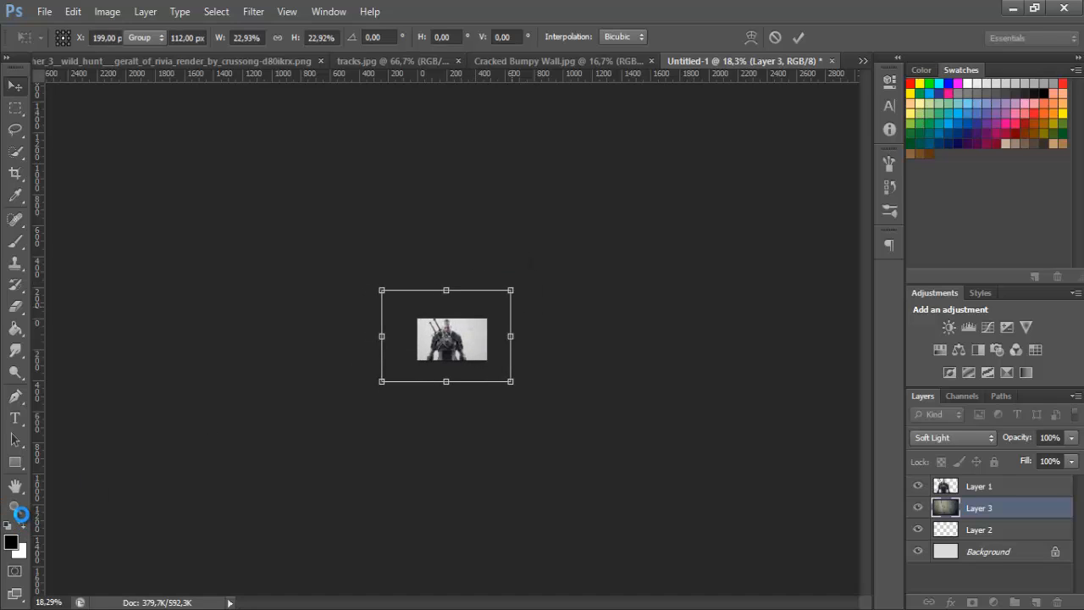
{"action": "double_click", "coordinate": [16, 507]}
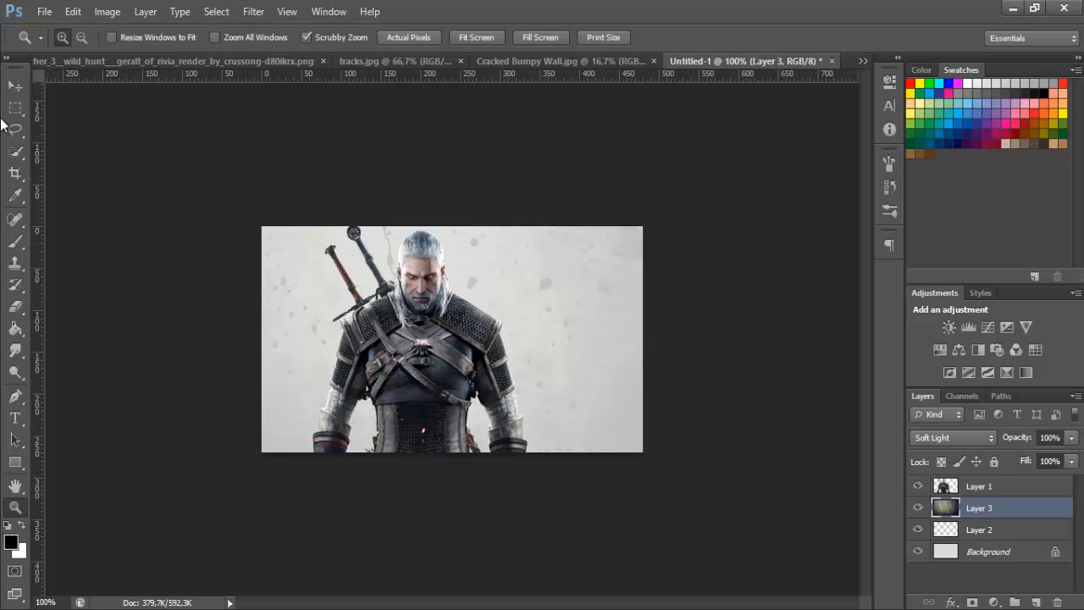
{"action": "left_click", "coordinate": [15, 86]}
{"action": "left_click_drag", "start_coordinate": [575, 332], "coordinate": [601, 339]}
Apply a Gaussian Blur with a 2.0 pixel radius to the wall texture layer
{"action": "left_click", "coordinate": [251, 12]}
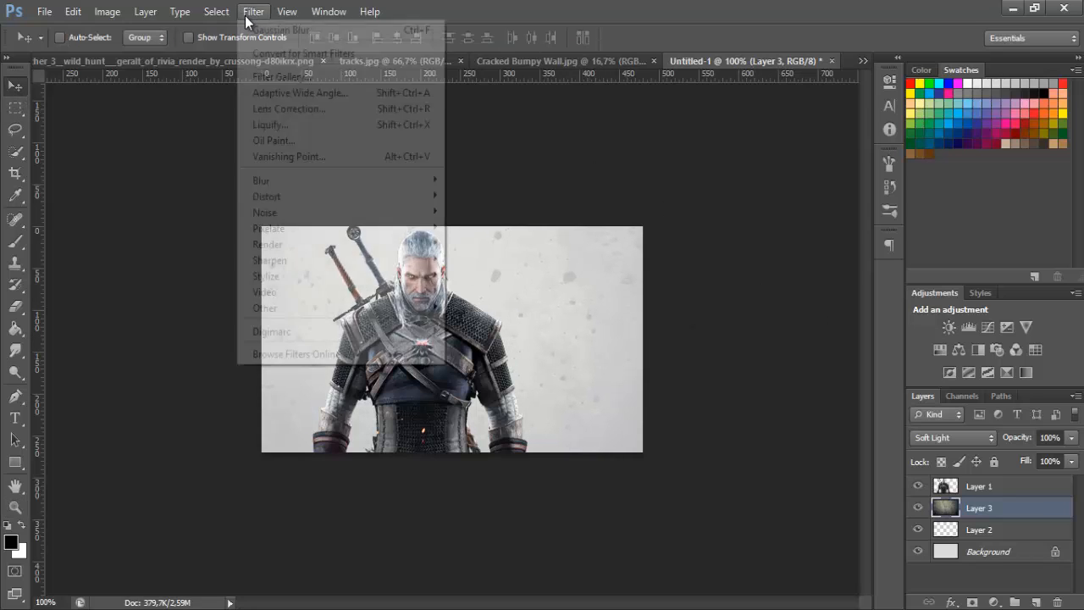
{"action": "mouse_move", "coordinate": [307, 179]}
{"action": "left_click", "coordinate": [517, 299]}
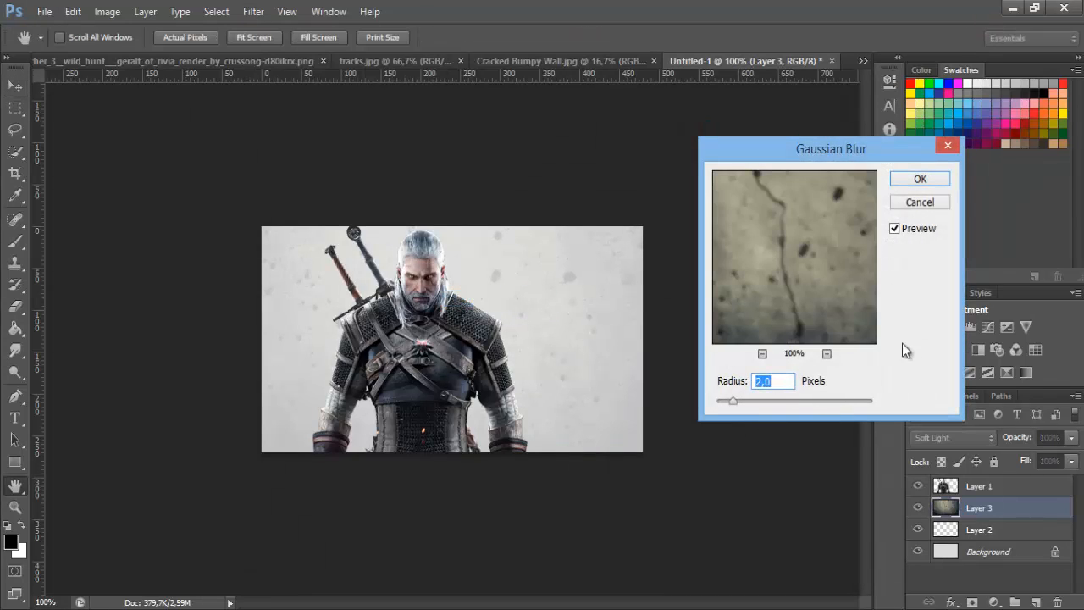
{"action": "left_click", "coordinate": [935, 179]}
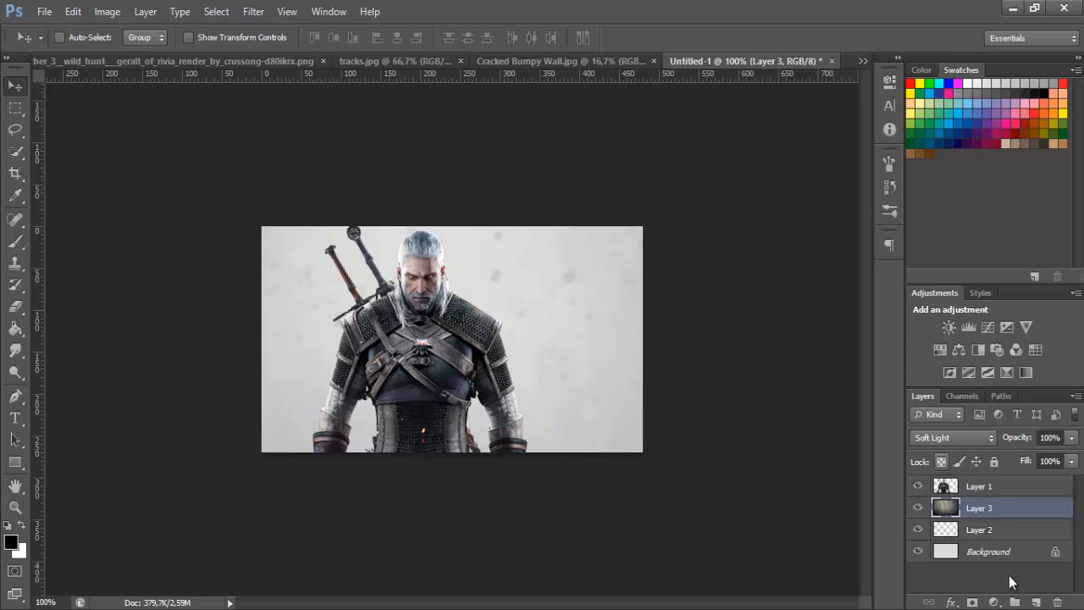
Add a new layer above the wall texture and set the foreground color to light blue #52bcff
{"action": "left_click", "coordinate": [1034, 602]}
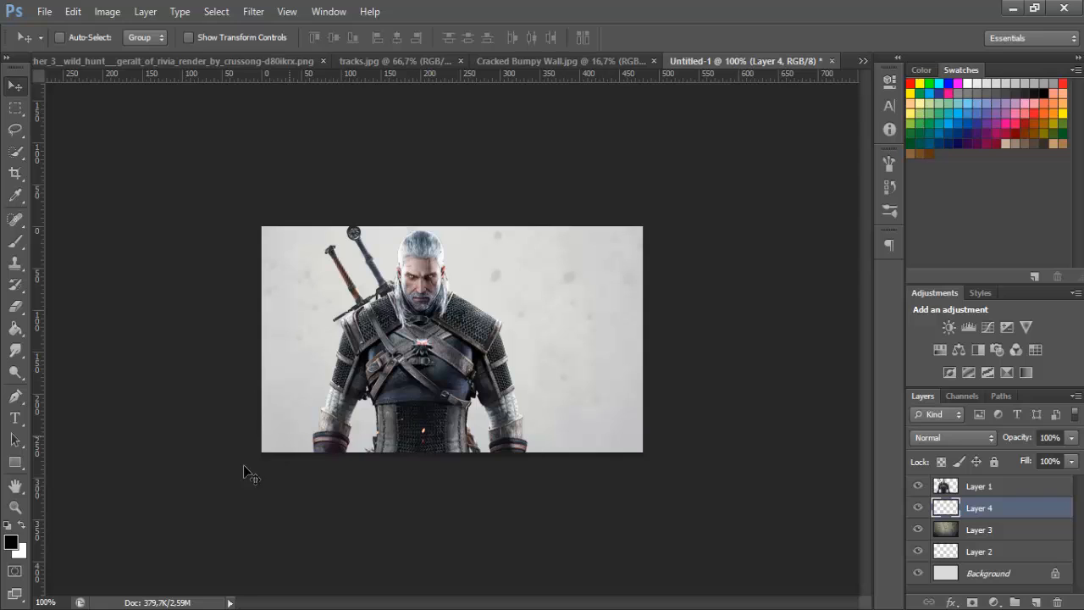
{"action": "left_click", "coordinate": [13, 547]}
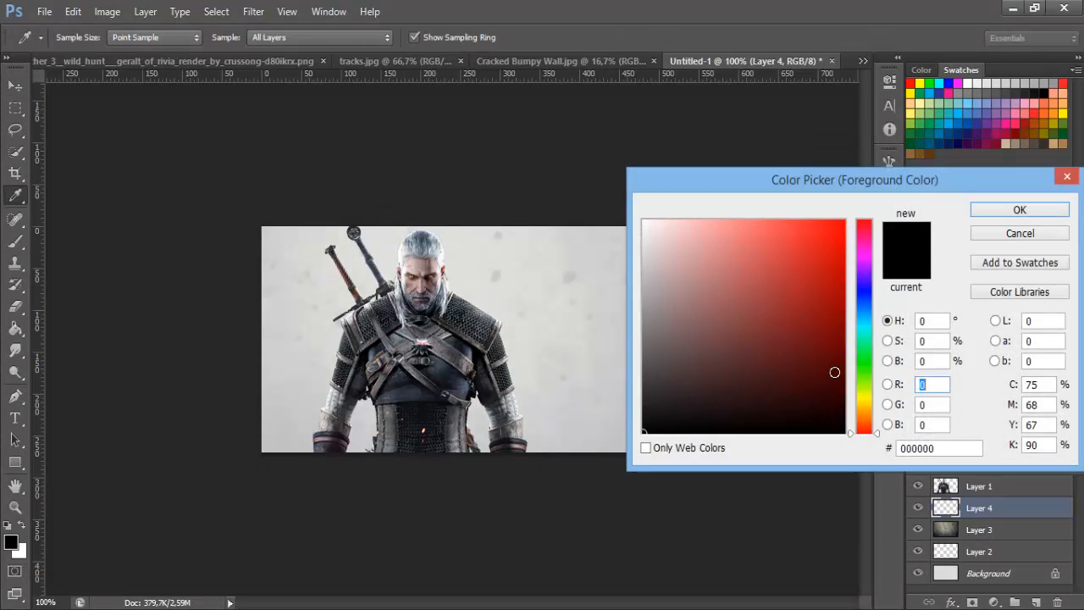
{"action": "left_click", "coordinate": [872, 312]}
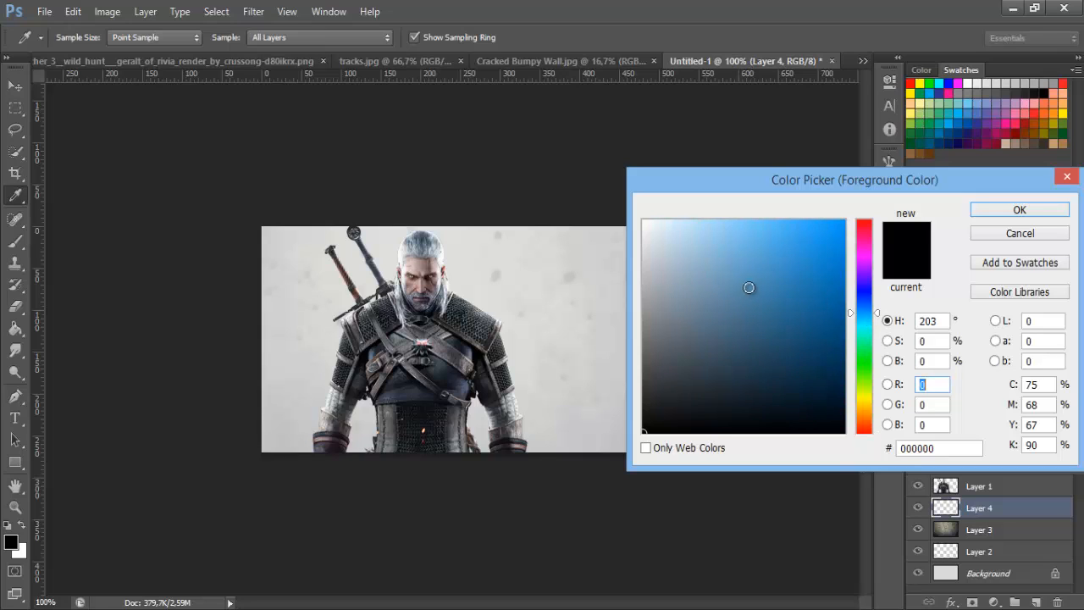
{"action": "mouse_move", "coordinate": [774, 244]}
{"action": "left_mouse_down"}
{"action": "mouse_move", "coordinate": [768, 217]}
{"action": "mouse_move", "coordinate": [746, 202]}
{"action": "mouse_move", "coordinate": [776, 234]}
{"action": "mouse_move", "coordinate": [774, 212]}
{"action": "left_mouse_up"}
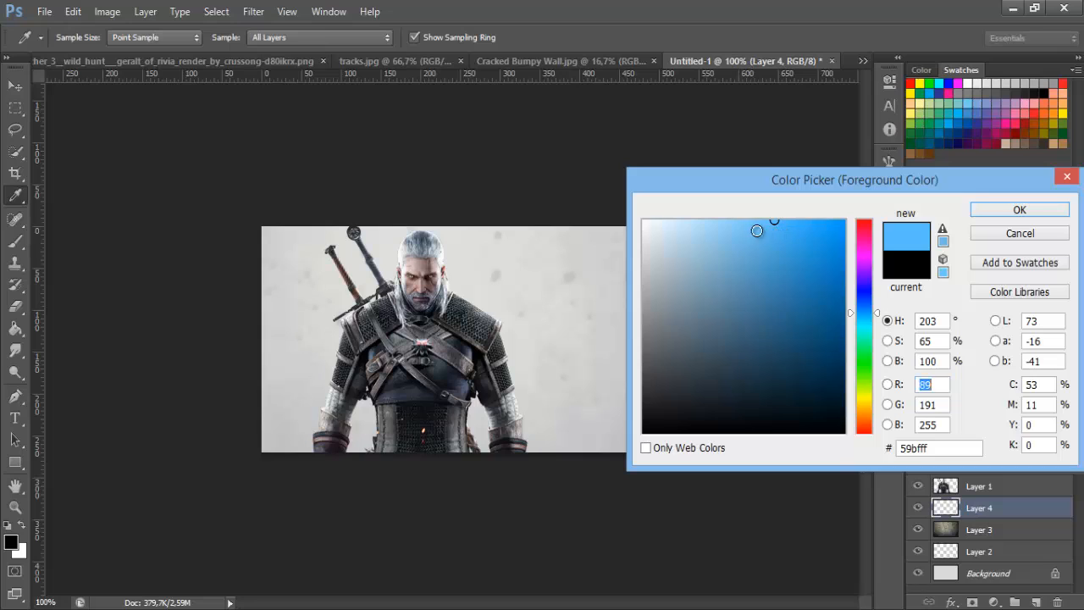
{"action": "left_click", "coordinate": [790, 234]}
{"action": "left_click_drag", "start_coordinate": [790, 234], "coordinate": [786, 213]}
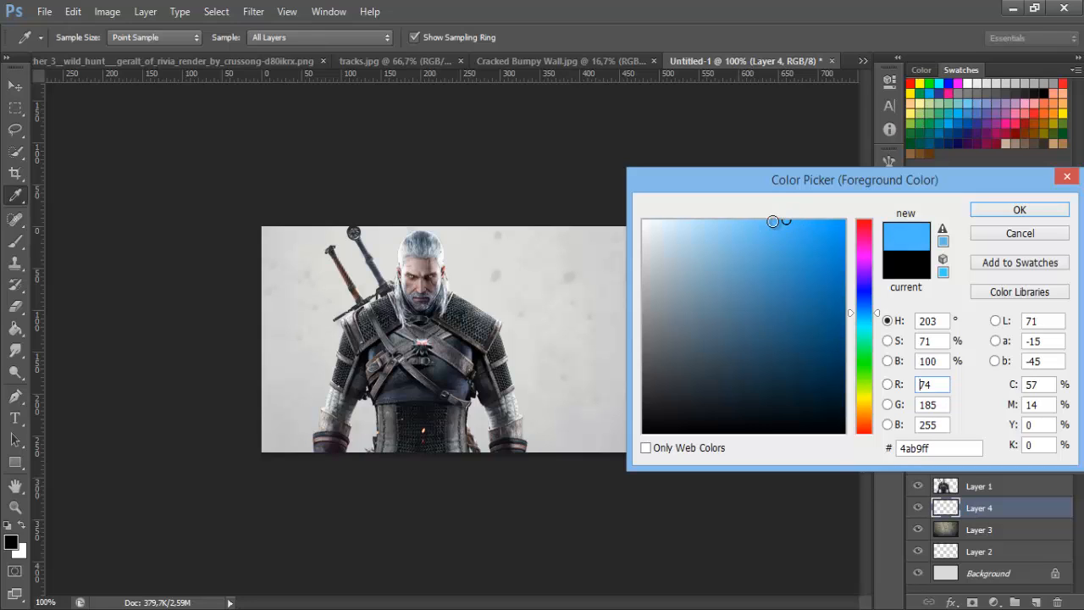
{"action": "left_click_drag", "start_coordinate": [794, 312], "coordinate": [784, 361]}
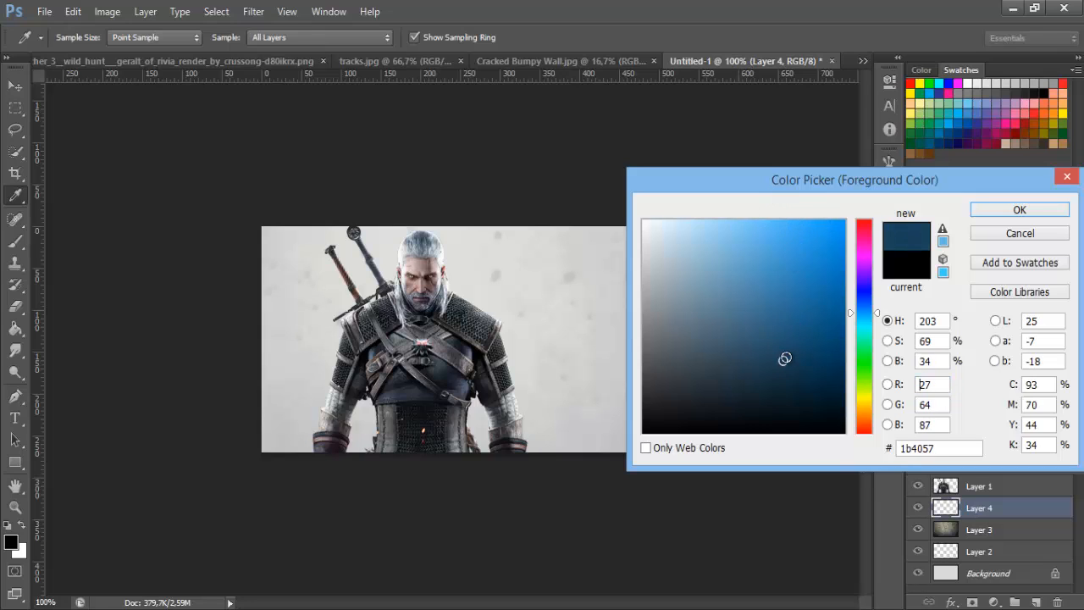
{"action": "mouse_move", "coordinate": [702, 359]}
{"action": "left_mouse_down"}
{"action": "mouse_move", "coordinate": [781, 306]}
{"action": "mouse_move", "coordinate": [810, 203]}
{"action": "mouse_move", "coordinate": [780, 192]}
{"action": "left_mouse_up"}
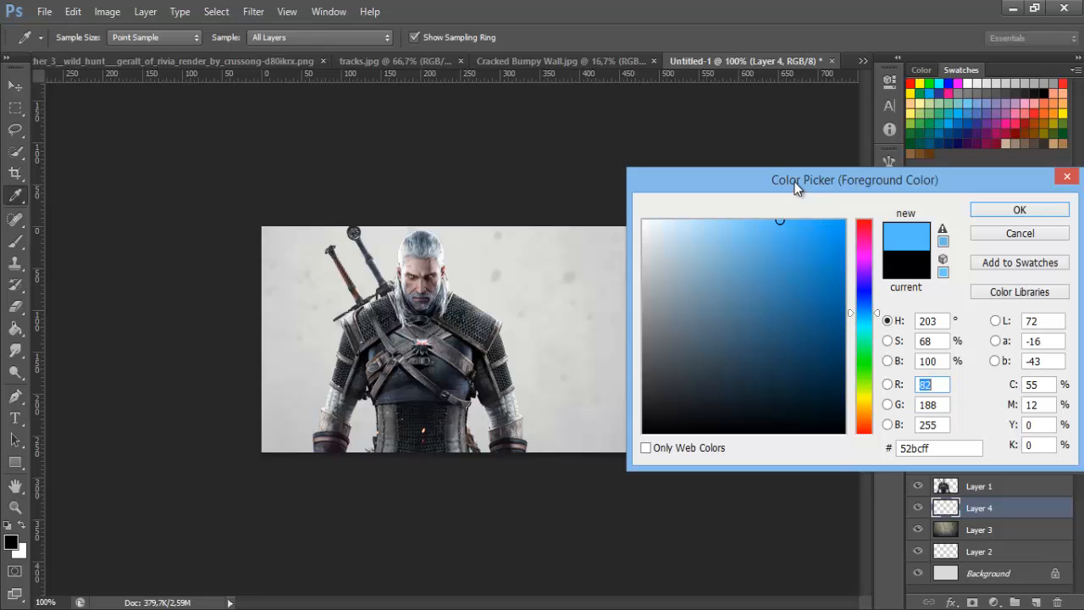
{"action": "left_click_drag", "start_coordinate": [791, 187], "coordinate": [657, 144]}
{"action": "left_click", "coordinate": [886, 169]}
{"action": "key", "text": "v"}
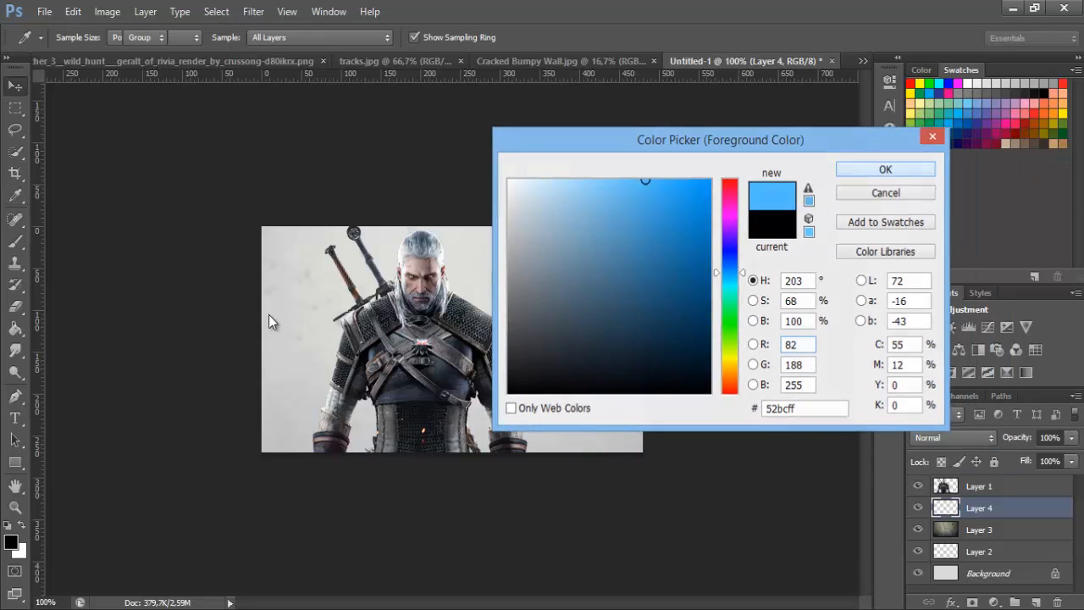
{"action": "key", "text": "s"}
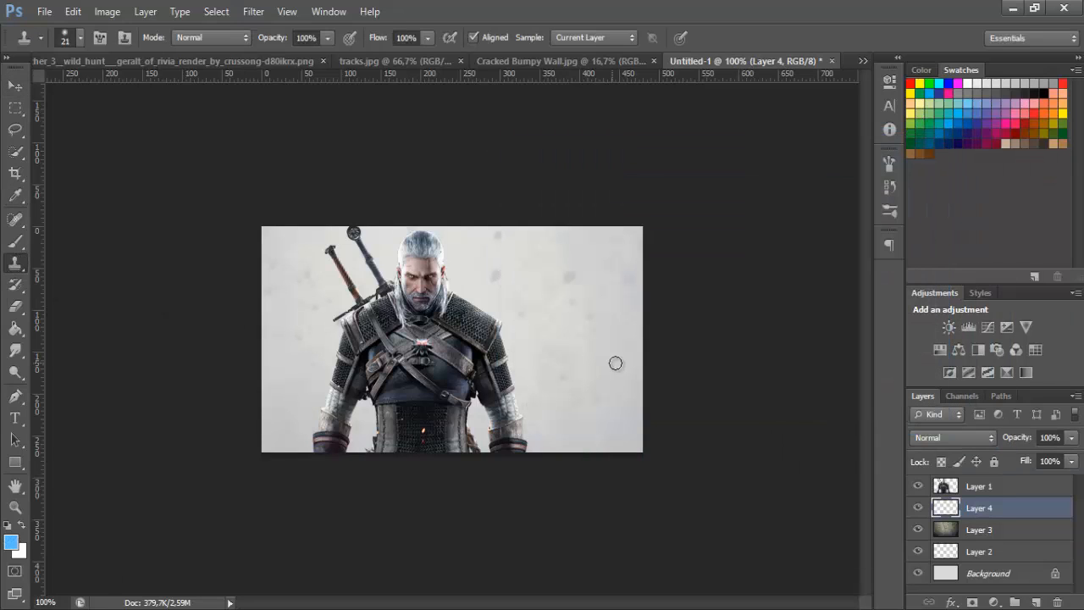
Paint zigzag light blue strokes behind the character's arm and swords on the new layer with a 20 px hard round brush
{"action": "left_click", "coordinate": [15, 242]}
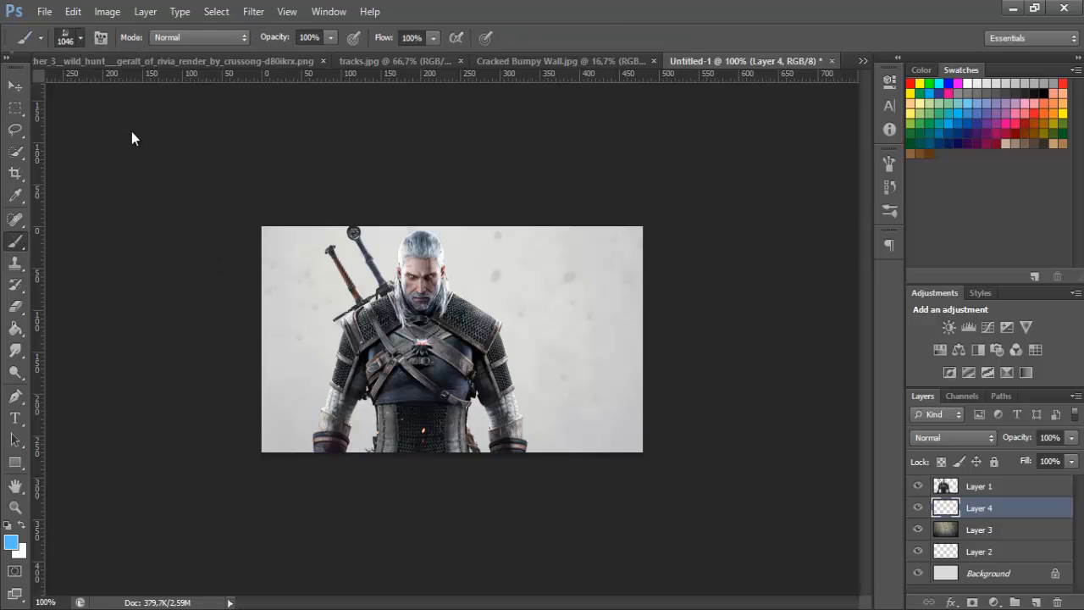
{"action": "left_click", "coordinate": [81, 38]}
{"action": "mouse_move", "coordinate": [180, 240]}
{"action": "left_mouse_down"}
{"action": "mouse_move", "coordinate": [190, 156]}
{"action": "mouse_move", "coordinate": [178, 170]}
{"action": "left_mouse_up"}
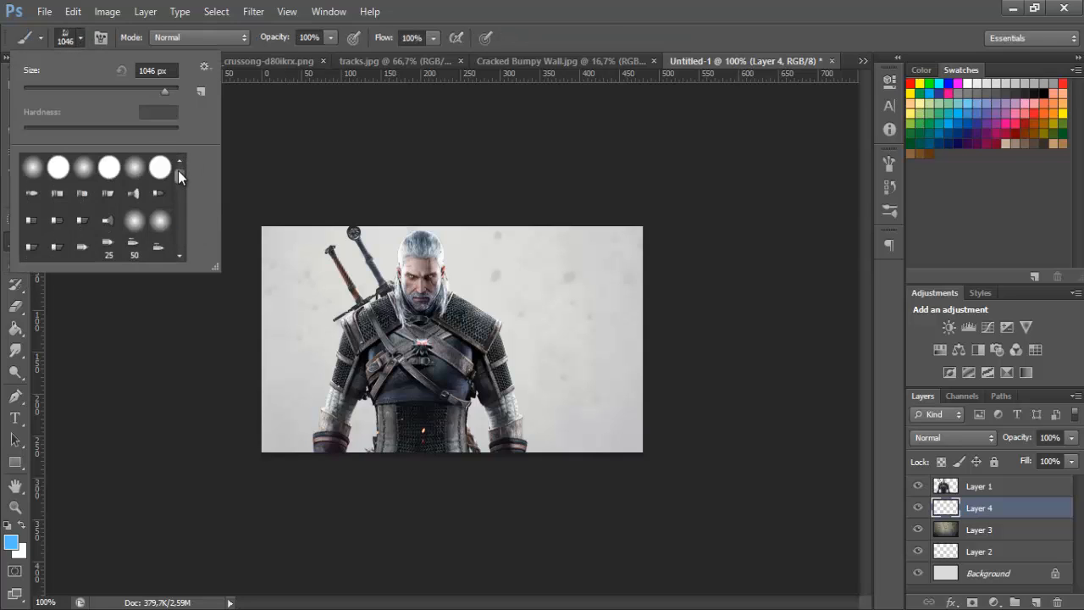
{"action": "left_click", "coordinate": [109, 167]}
{"action": "left_click_drag", "start_coordinate": [68, 89], "coordinate": [54, 94]}
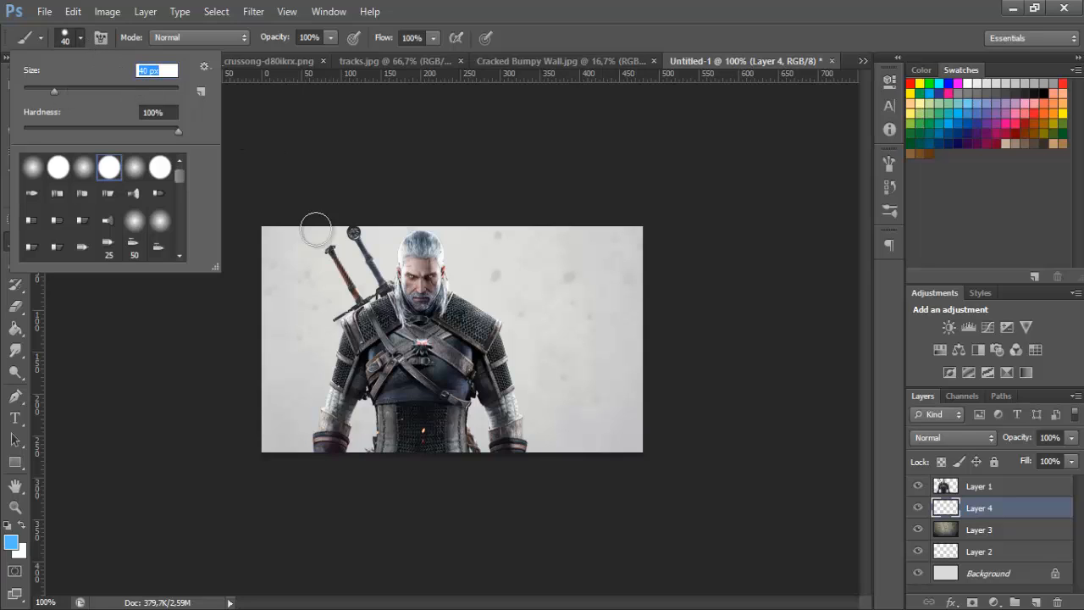
{"action": "left_click", "coordinate": [81, 38]}
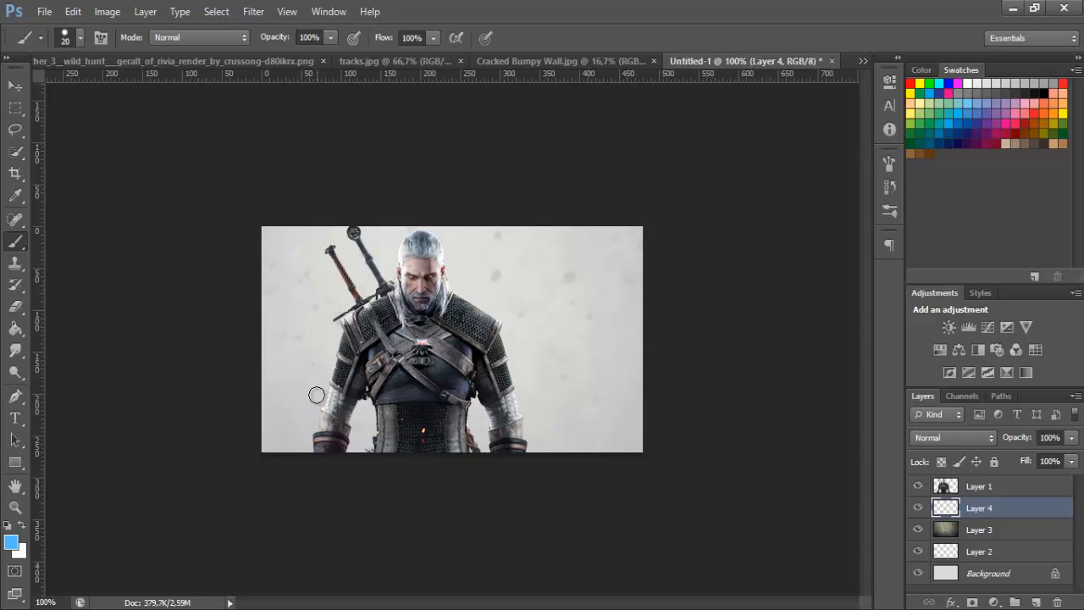
{"action": "mouse_move", "coordinate": [317, 414]}
{"action": "left_mouse_down"}
{"action": "mouse_move", "coordinate": [323, 354]}
{"action": "mouse_move", "coordinate": [366, 406]}
{"action": "mouse_move", "coordinate": [346, 376]}
{"action": "mouse_move", "coordinate": [330, 284]}
{"action": "mouse_move", "coordinate": [348, 307]}
{"action": "mouse_move", "coordinate": [319, 298]}
{"action": "left_mouse_up"}
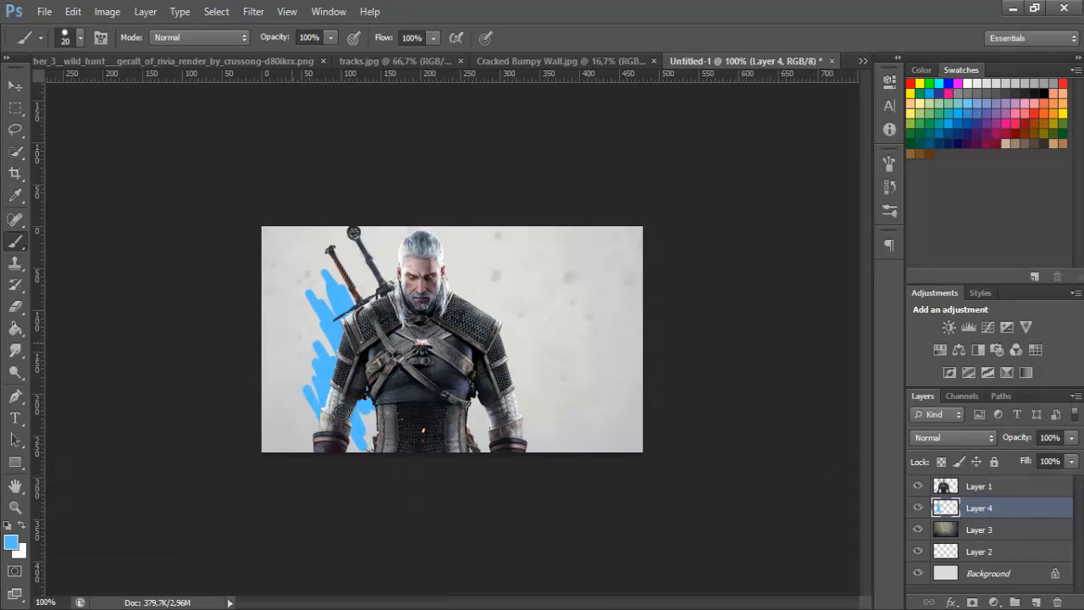
{"action": "mouse_move", "coordinate": [339, 290]}
{"action": "left_mouse_down"}
{"action": "mouse_move", "coordinate": [343, 254]}
{"action": "mouse_move", "coordinate": [375, 293]}
{"action": "mouse_move", "coordinate": [348, 318]}
{"action": "left_mouse_up"}
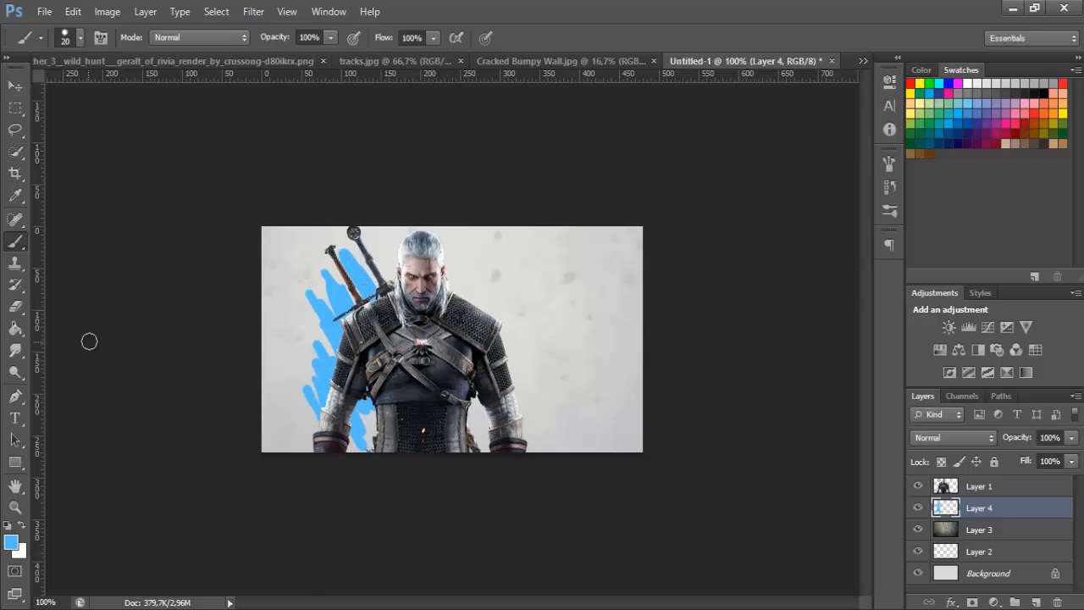
Switch to the Smudge tool and check its brush size, hardness and strength
{"action": "left_click", "coordinate": [15, 351]}
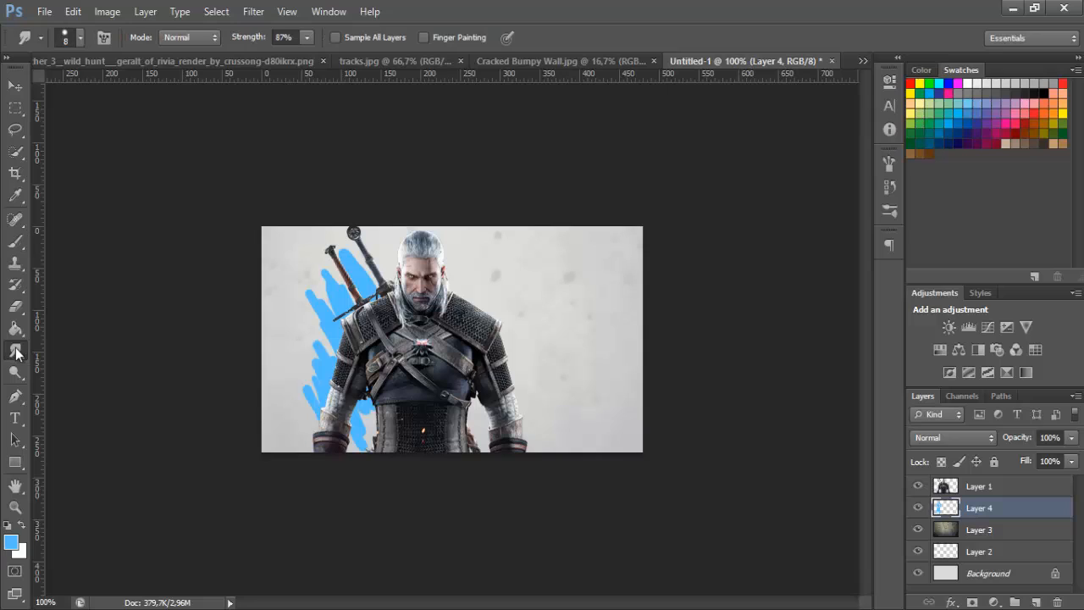
{"action": "left_click", "coordinate": [83, 38]}
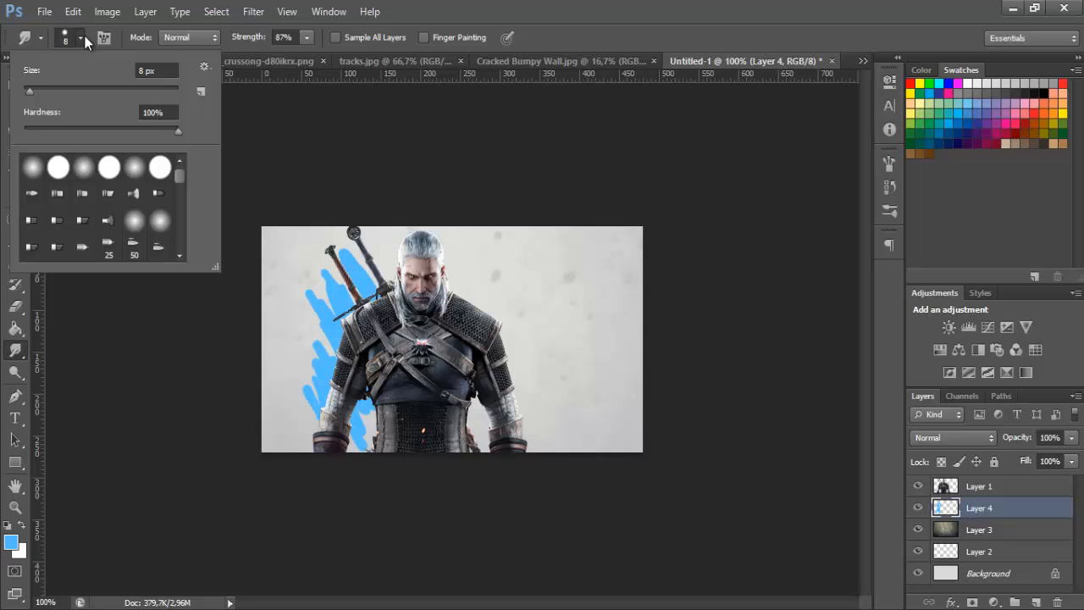
{"action": "left_click", "coordinate": [85, 42]}
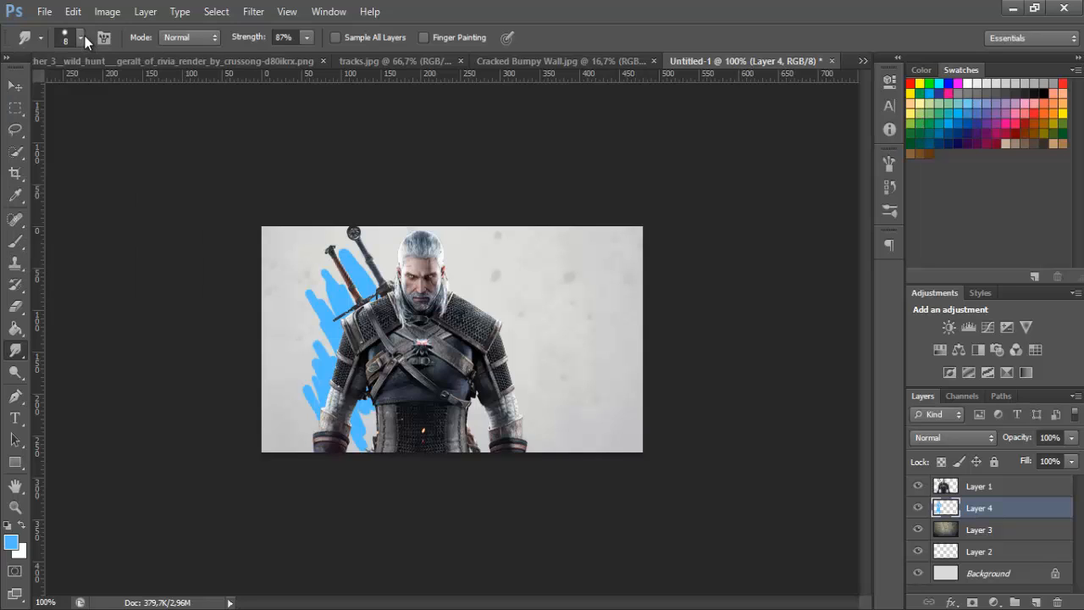
{"action": "left_click", "coordinate": [85, 42]}
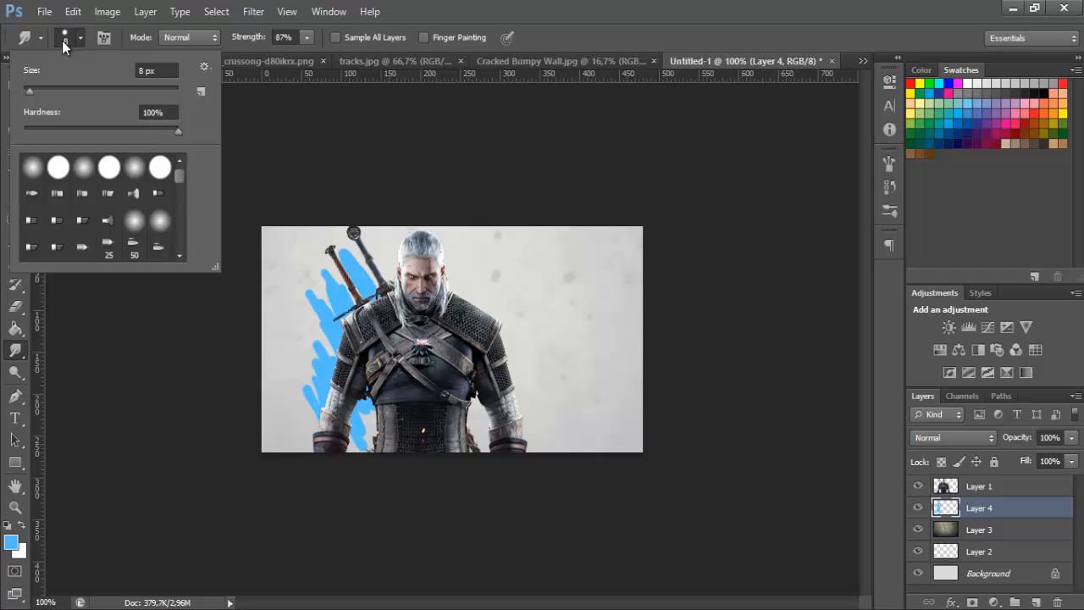
{"action": "left_click", "coordinate": [80, 41]}
{"action": "left_click", "coordinate": [308, 42]}
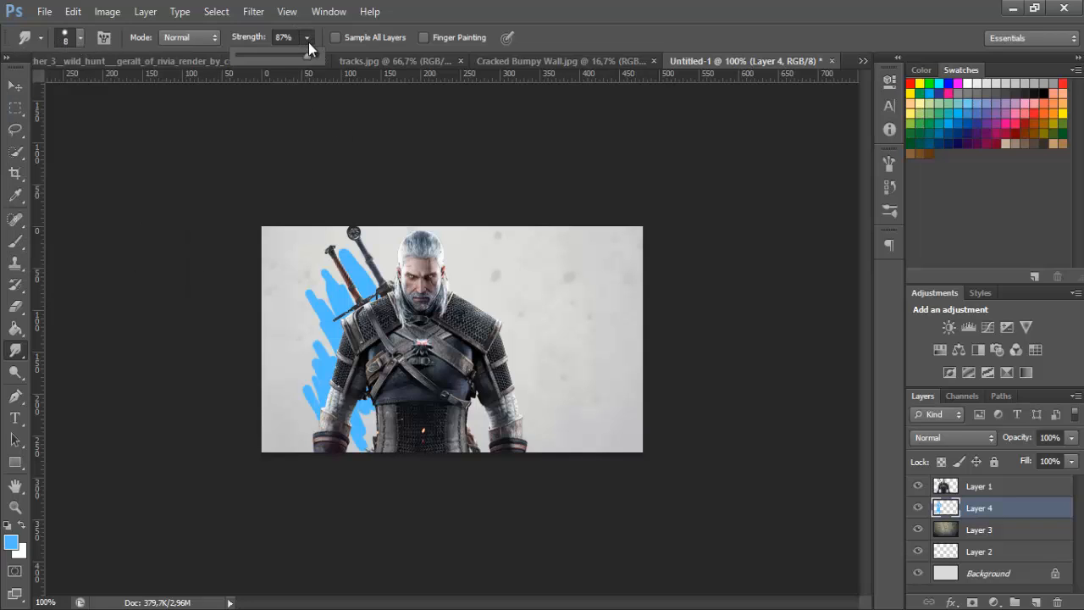
Review the Smudge brush's tip shape, spacing and the size control in Shape Dynamics
{"action": "left_click", "coordinate": [896, 164]}
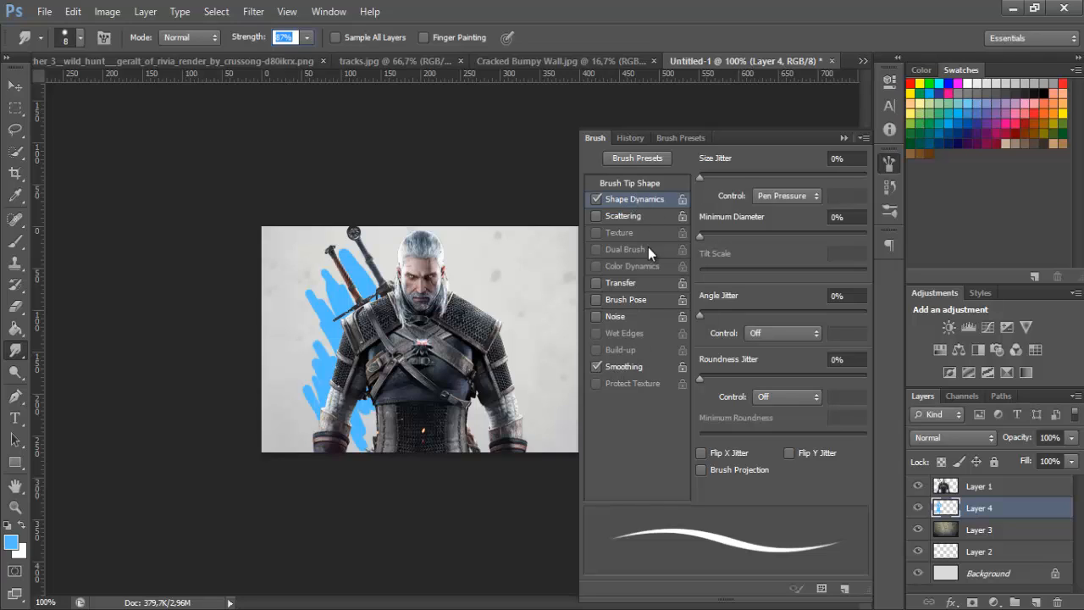
{"action": "left_click", "coordinate": [633, 181]}
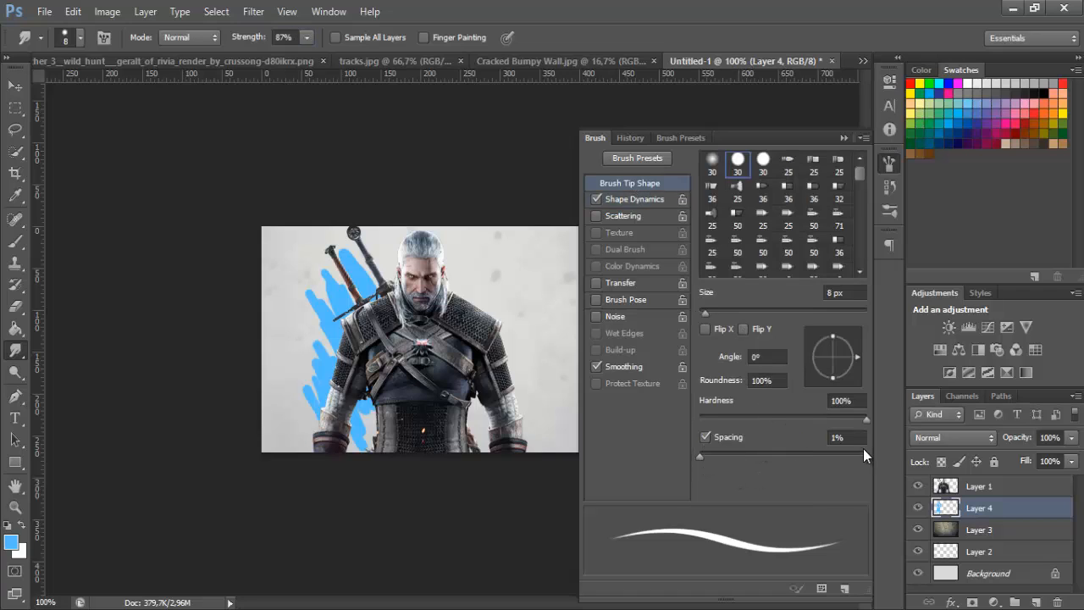
{"action": "left_click", "coordinate": [641, 198]}
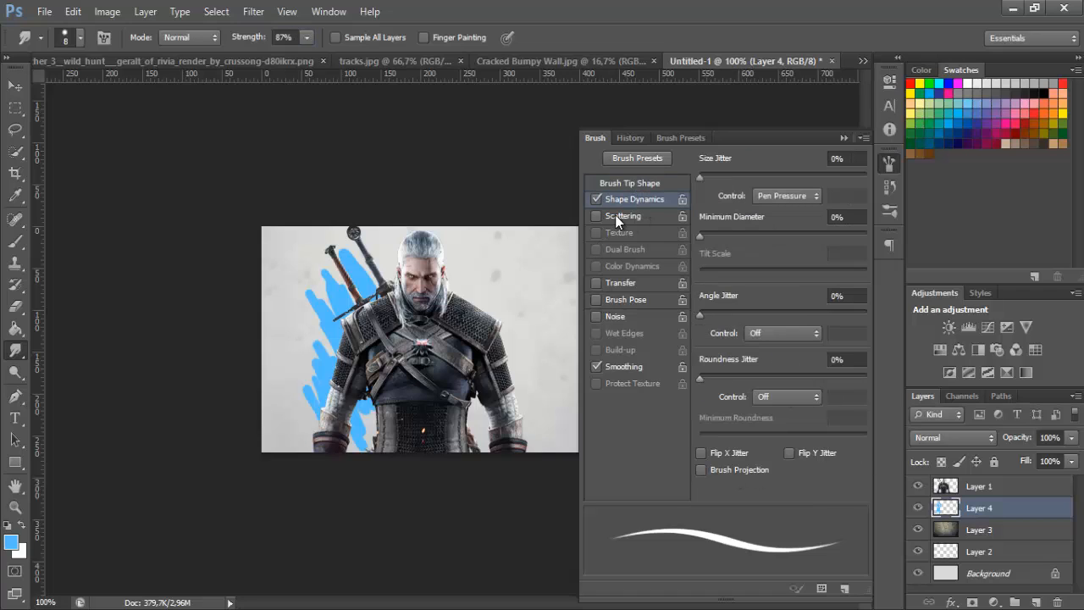
{"action": "left_click", "coordinate": [784, 194]}
{"action": "left_click", "coordinate": [820, 204]}
{"action": "left_click", "coordinate": [893, 159]}
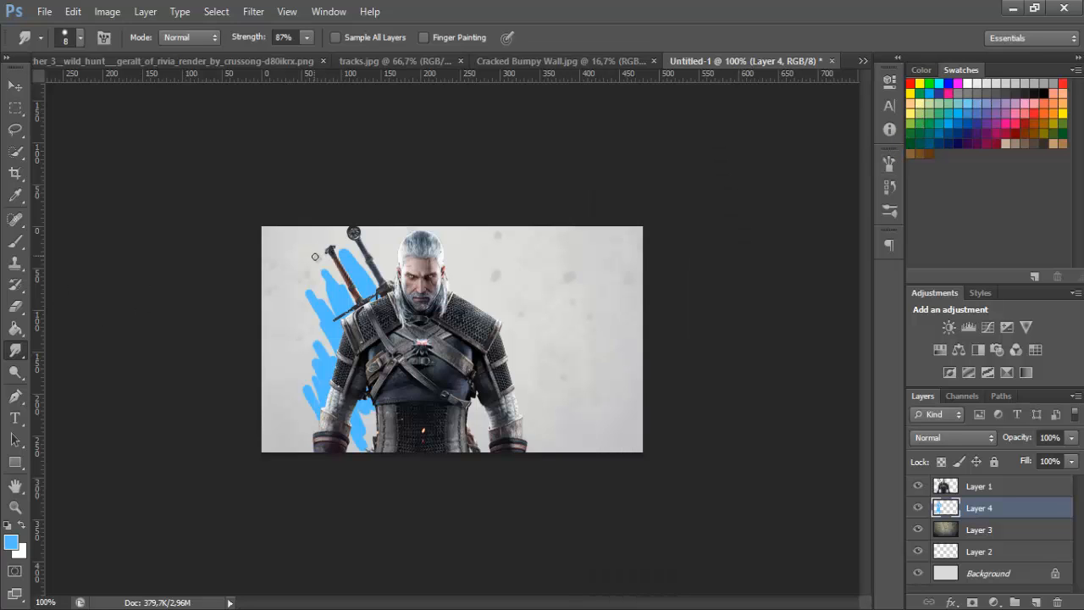
Smudge the light blue strokes behind the swords and shoulder into feathered streaks with the 8 px Smudge tool at 87% strength
{"action": "left_click", "coordinate": [20, 509]}
{"action": "left_click", "coordinate": [291, 269]}
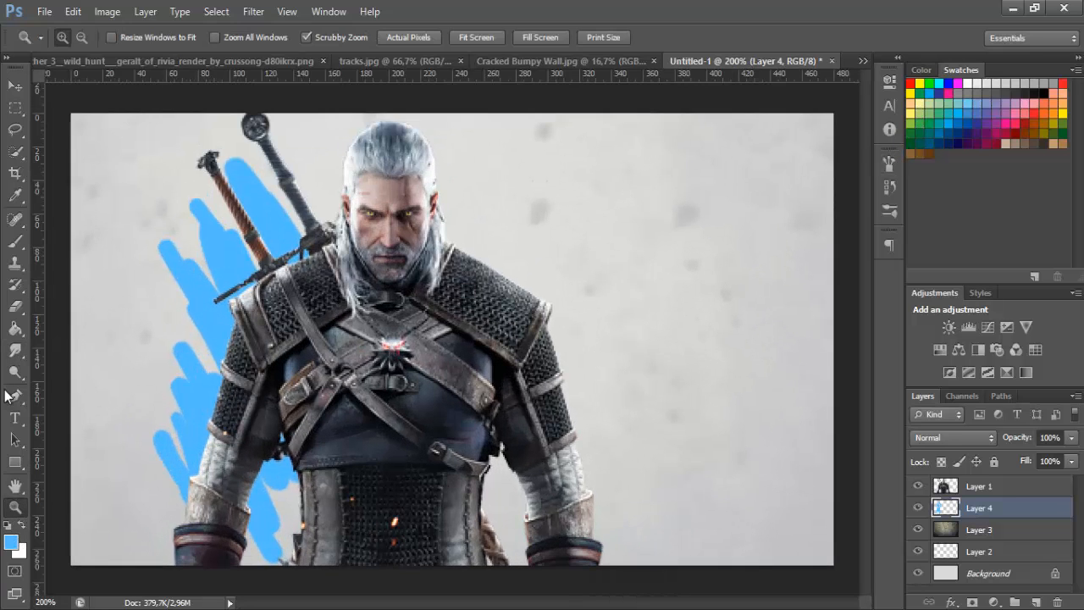
{"action": "left_click", "coordinate": [18, 353]}
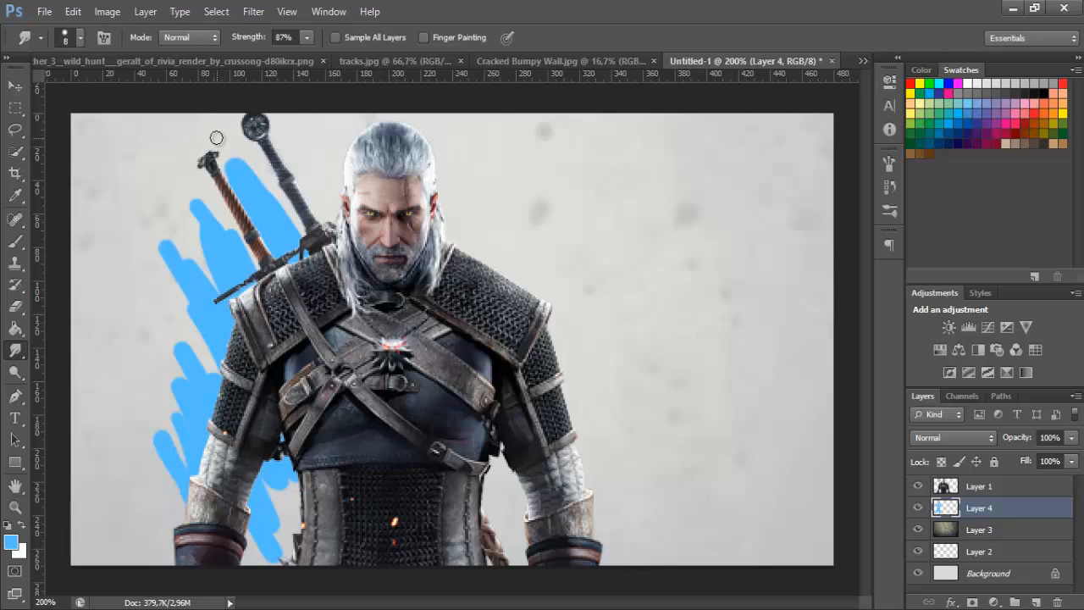
{"action": "left_click_drag", "start_coordinate": [215, 144], "coordinate": [271, 215]}
{"action": "left_click_drag", "start_coordinate": [176, 177], "coordinate": [237, 272]}
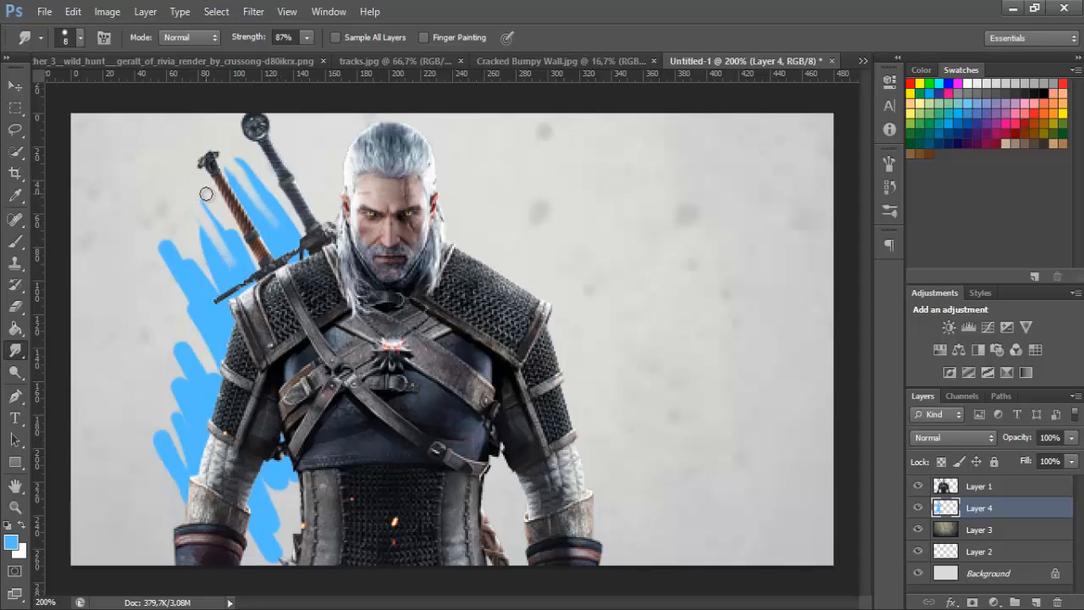
{"action": "left_click_drag", "start_coordinate": [207, 195], "coordinate": [243, 263]}
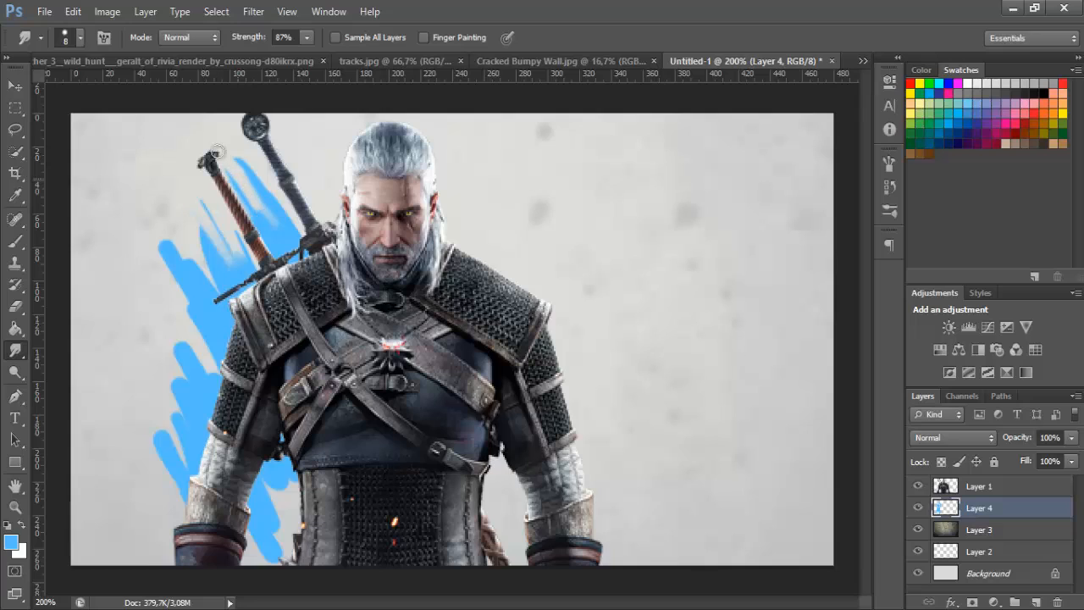
{"action": "left_click_drag", "start_coordinate": [240, 159], "coordinate": [276, 210]}
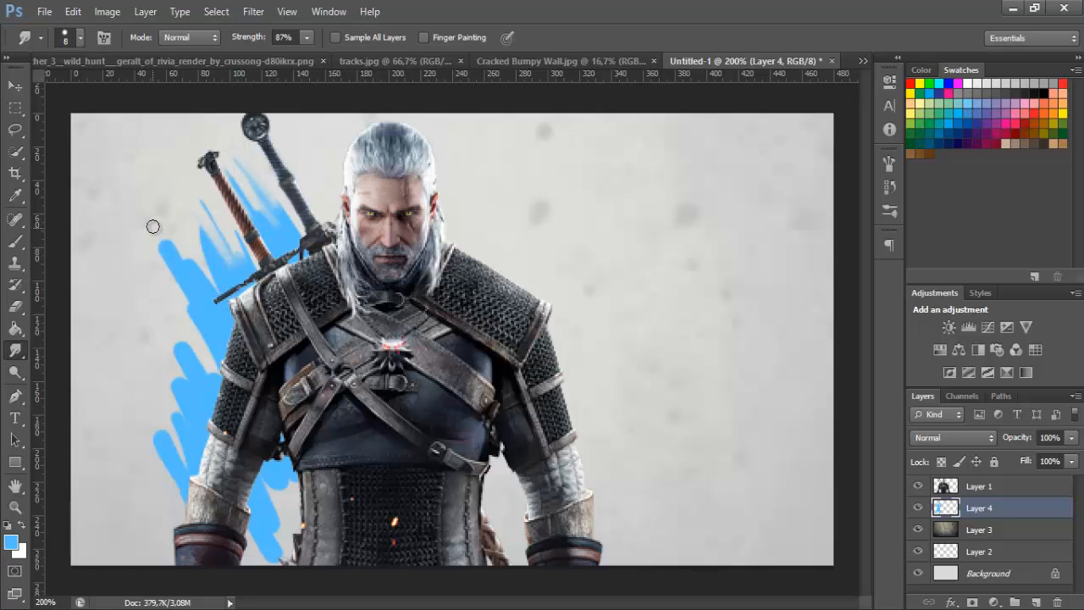
{"action": "left_click_drag", "start_coordinate": [155, 230], "coordinate": [202, 303]}
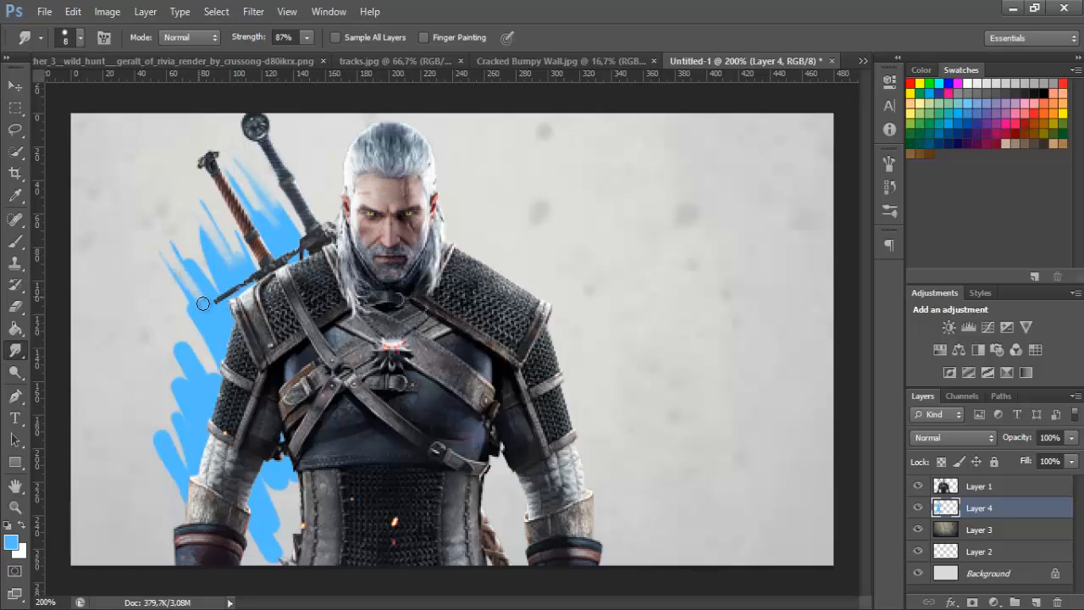
{"action": "left_click_drag", "start_coordinate": [173, 262], "coordinate": [205, 305]}
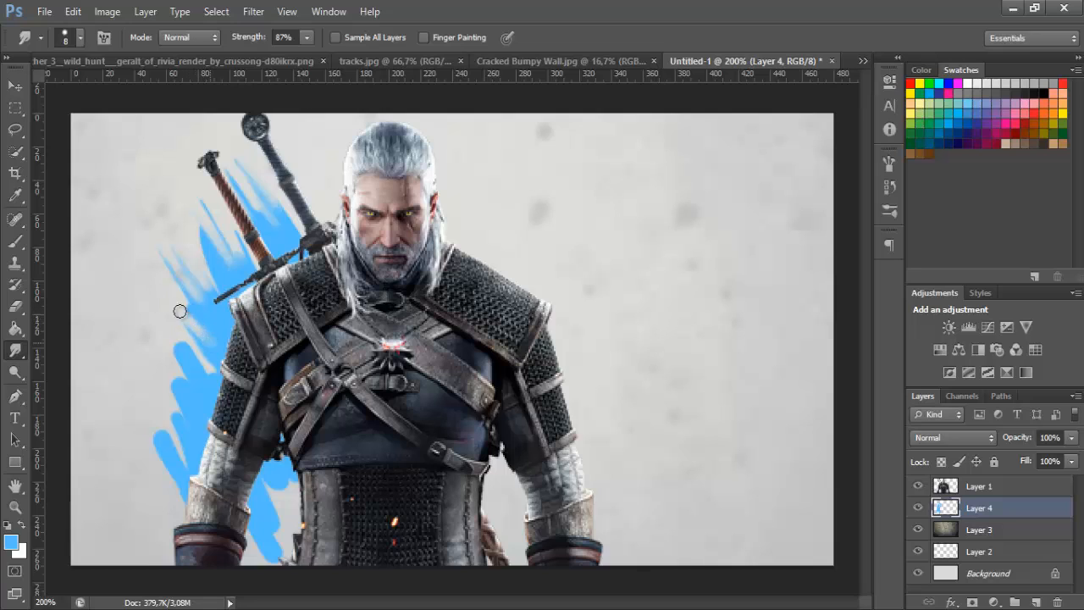
Refine the light blue paint beside the shoulder, between the swords and at the waist with further short smudge strokes
{"action": "mouse_move", "coordinate": [179, 310]}
{"action": "left_mouse_down"}
{"action": "mouse_move", "coordinate": [205, 329]}
{"action": "mouse_move", "coordinate": [210, 311]}
{"action": "left_mouse_up"}
{"action": "left_click_drag", "start_coordinate": [164, 256], "coordinate": [192, 305]}
{"action": "left_click_drag", "start_coordinate": [200, 230], "coordinate": [219, 274]}
{"action": "left_click_drag", "start_coordinate": [202, 244], "coordinate": [210, 261]}
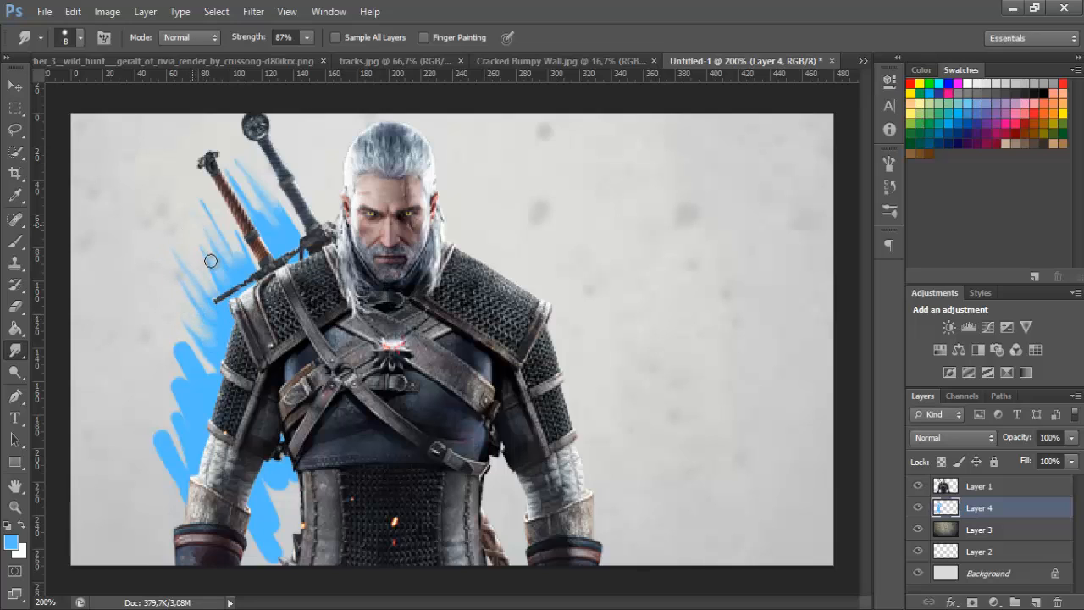
{"action": "left_click_drag", "start_coordinate": [280, 468], "coordinate": [283, 503]}
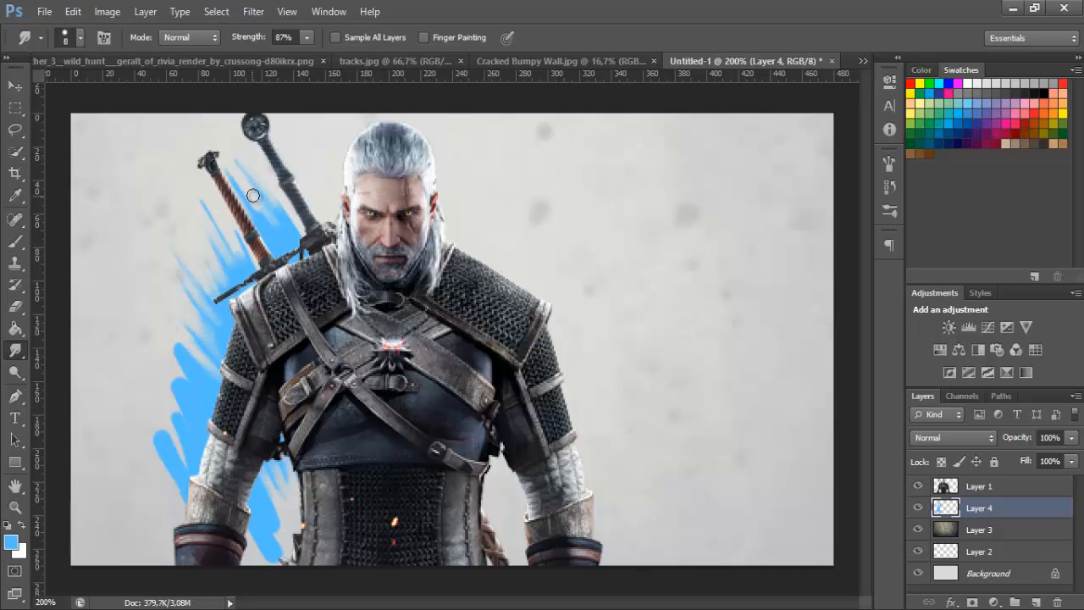
{"action": "mouse_move", "coordinate": [253, 196]}
{"action": "left_mouse_down"}
{"action": "mouse_move", "coordinate": [266, 233]}
{"action": "mouse_move", "coordinate": [254, 223]}
{"action": "left_mouse_up"}
{"action": "left_click_drag", "start_coordinate": [228, 164], "coordinate": [272, 245]}
{"action": "mouse_move", "coordinate": [278, 203]}
{"action": "left_mouse_down"}
{"action": "mouse_move", "coordinate": [296, 238]}
{"action": "mouse_move", "coordinate": [276, 237]}
{"action": "left_mouse_up"}
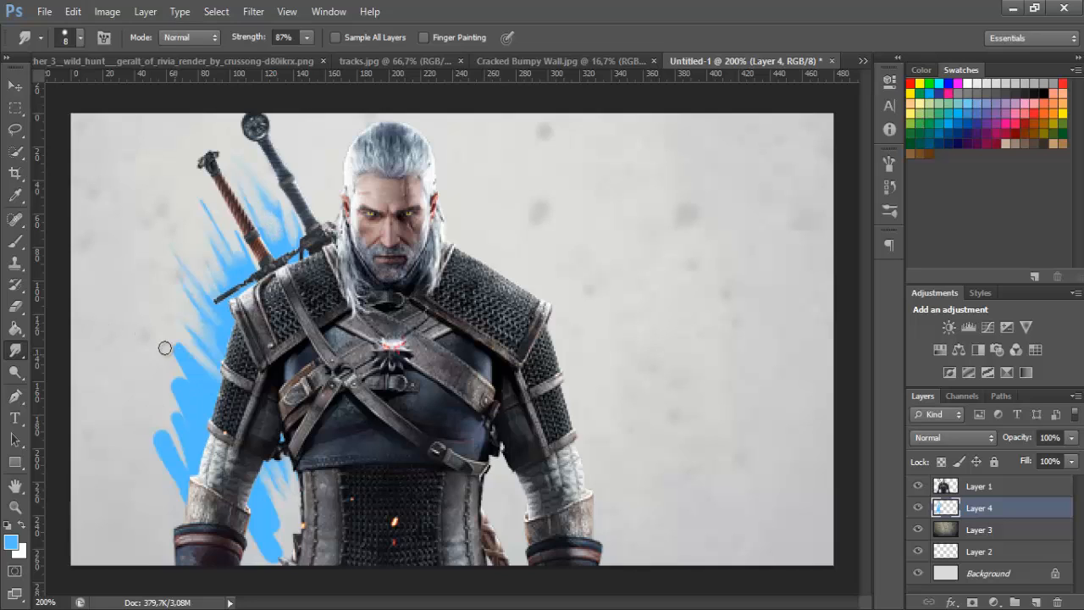
Smudge the remaining light blue strokes beside the upper arm, forearm and waist into thin pointed streaks
{"action": "mouse_move", "coordinate": [178, 408]}
{"action": "left_mouse_down"}
{"action": "mouse_move", "coordinate": [172, 371]}
{"action": "mouse_move", "coordinate": [194, 385]}
{"action": "left_mouse_up"}
{"action": "mouse_move", "coordinate": [177, 340]}
{"action": "left_mouse_down"}
{"action": "mouse_move", "coordinate": [191, 375]}
{"action": "mouse_move", "coordinate": [212, 372]}
{"action": "left_mouse_up"}
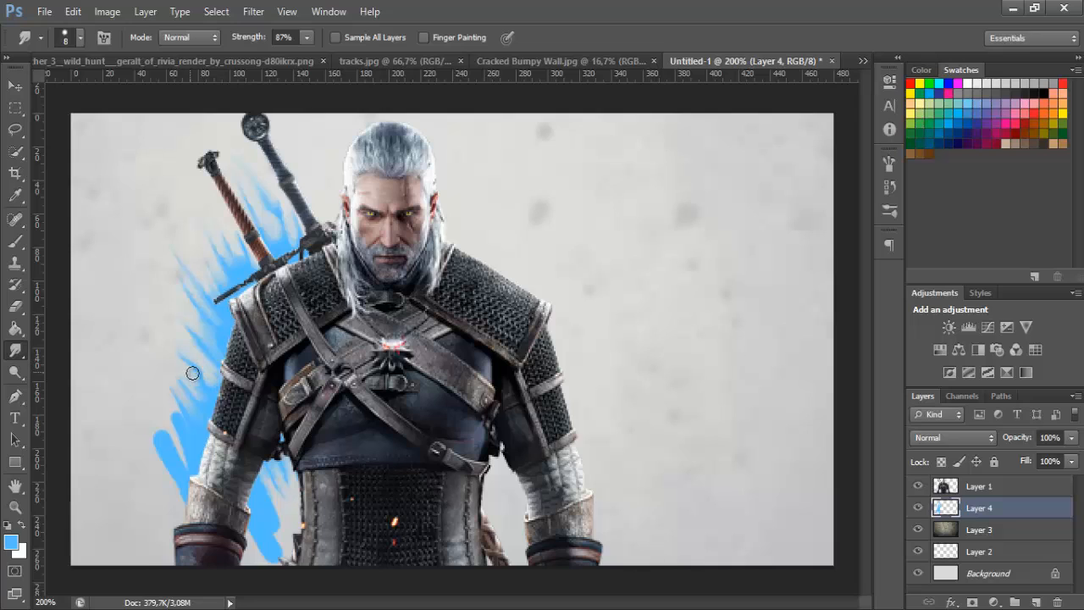
{"action": "mouse_move", "coordinate": [275, 560]}
{"action": "left_mouse_down"}
{"action": "mouse_move", "coordinate": [280, 532]}
{"action": "mouse_move", "coordinate": [270, 520]}
{"action": "mouse_move", "coordinate": [262, 534]}
{"action": "mouse_move", "coordinate": [256, 488]}
{"action": "left_mouse_up"}
{"action": "left_click_drag", "start_coordinate": [146, 430], "coordinate": [178, 471]}
{"action": "mouse_move", "coordinate": [152, 440]}
{"action": "left_mouse_down"}
{"action": "mouse_move", "coordinate": [181, 488]}
{"action": "mouse_move", "coordinate": [191, 486]}
{"action": "left_mouse_up"}
{"action": "left_click_drag", "start_coordinate": [155, 394], "coordinate": [181, 446]}
{"action": "mouse_move", "coordinate": [158, 388]}
{"action": "left_mouse_down"}
{"action": "mouse_move", "coordinate": [179, 427]}
{"action": "mouse_move", "coordinate": [134, 347]}
{"action": "mouse_move", "coordinate": [190, 435]}
{"action": "left_mouse_up"}
{"action": "mouse_move", "coordinate": [156, 383]}
{"action": "left_mouse_down"}
{"action": "mouse_move", "coordinate": [195, 457]}
{"action": "mouse_move", "coordinate": [199, 417]}
{"action": "left_mouse_up"}
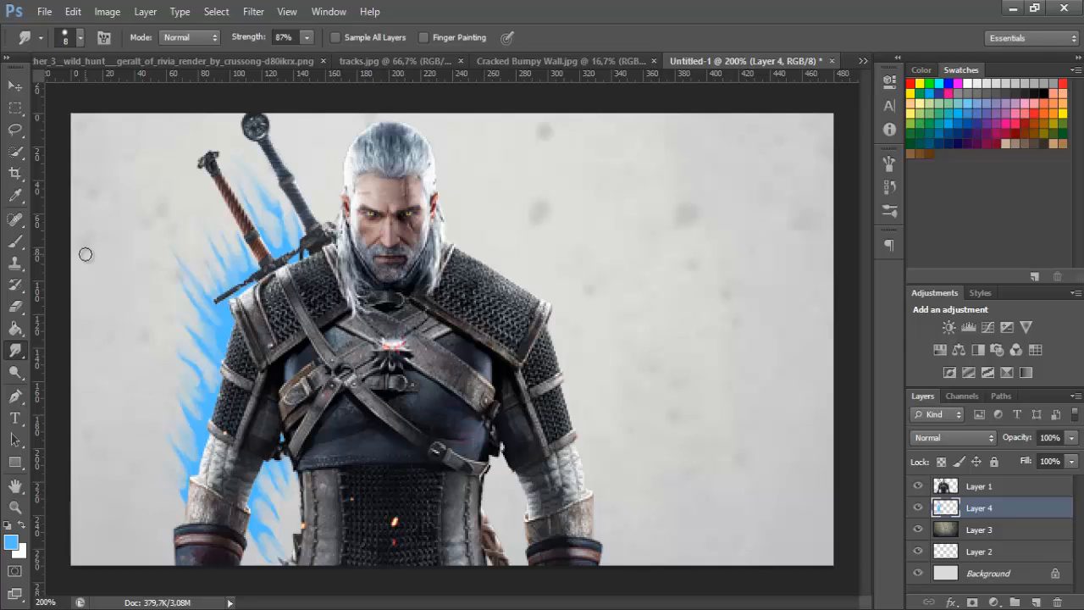
Add a new layer directly above the wall texture layer and set the Brush tool's foreground color to darker blue #408bbb
{"action": "left_click", "coordinate": [987, 529]}
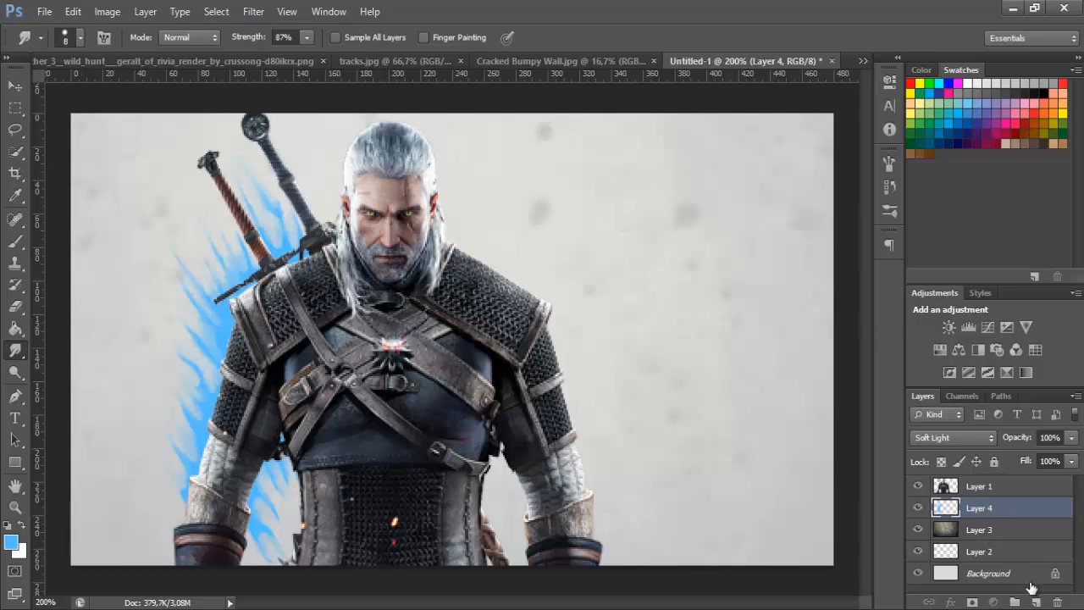
{"action": "left_click", "coordinate": [15, 242]}
{"action": "left_click", "coordinate": [13, 544]}
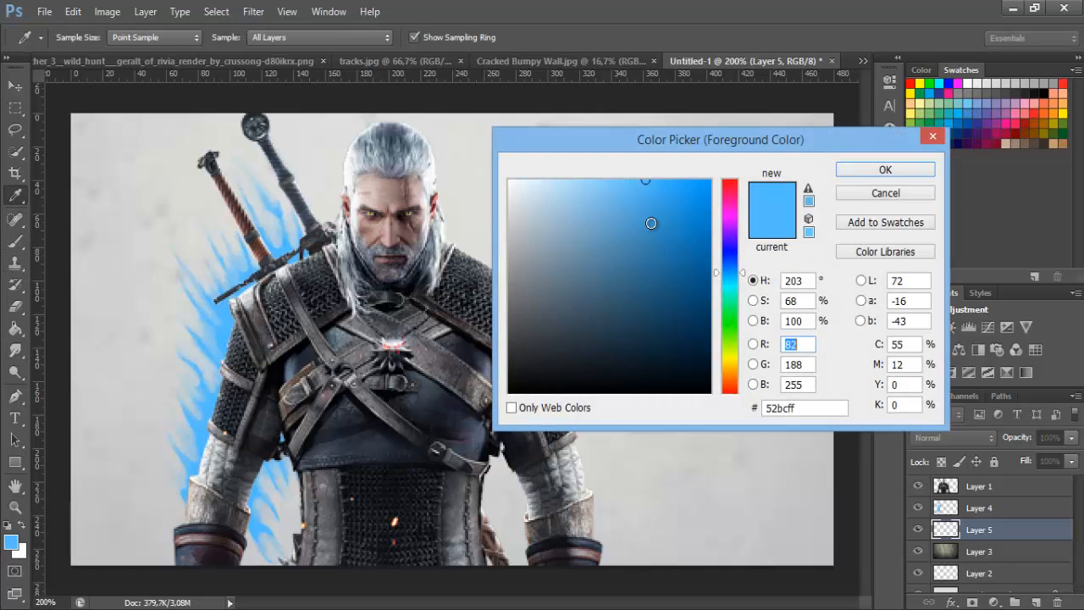
{"action": "left_click_drag", "start_coordinate": [648, 229], "coordinate": [642, 237]}
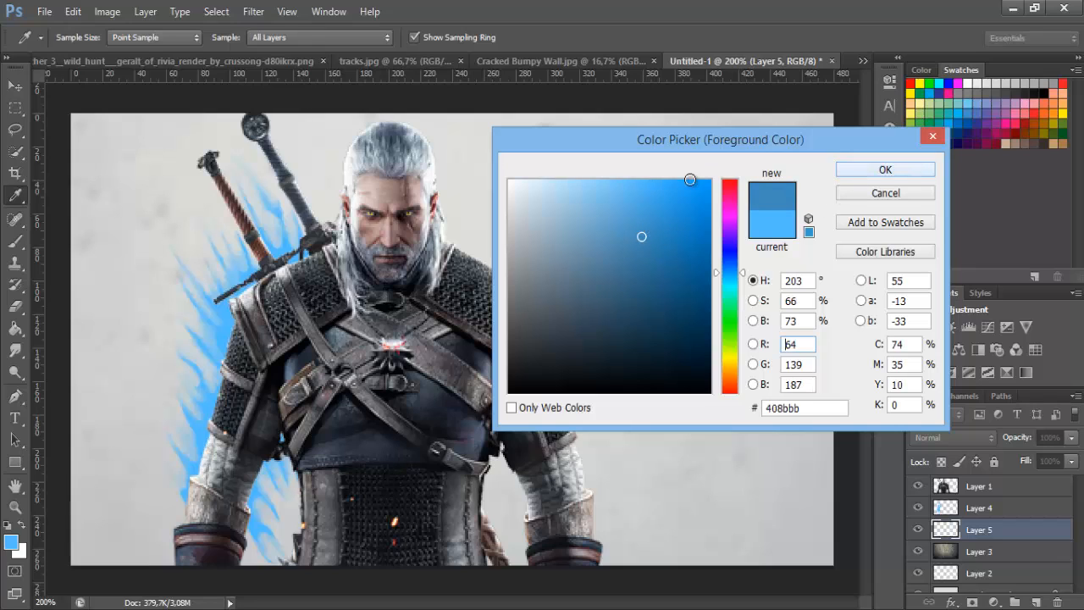
{"action": "left_click", "coordinate": [858, 169]}
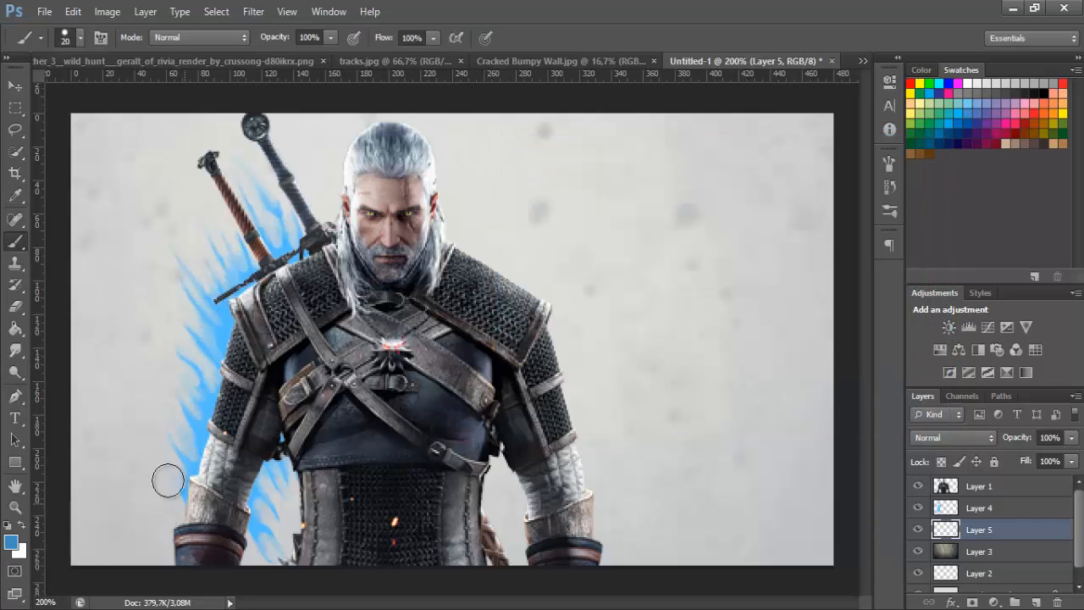
Paint darker blue zigzag strokes behind the arm, swords and waist, starting with a 20 px brush and continuing at 15 px
{"action": "mouse_move", "coordinate": [163, 447]}
{"action": "left_mouse_down"}
{"action": "mouse_move", "coordinate": [184, 506]}
{"action": "mouse_move", "coordinate": [155, 441]}
{"action": "mouse_move", "coordinate": [169, 423]}
{"action": "mouse_move", "coordinate": [217, 462]}
{"action": "mouse_move", "coordinate": [179, 464]}
{"action": "mouse_move", "coordinate": [166, 446]}
{"action": "mouse_move", "coordinate": [174, 419]}
{"action": "mouse_move", "coordinate": [193, 428]}
{"action": "mouse_move", "coordinate": [169, 335]}
{"action": "mouse_move", "coordinate": [178, 311]}
{"action": "left_mouse_up"}
{"action": "key", "text": "bracketleft"}
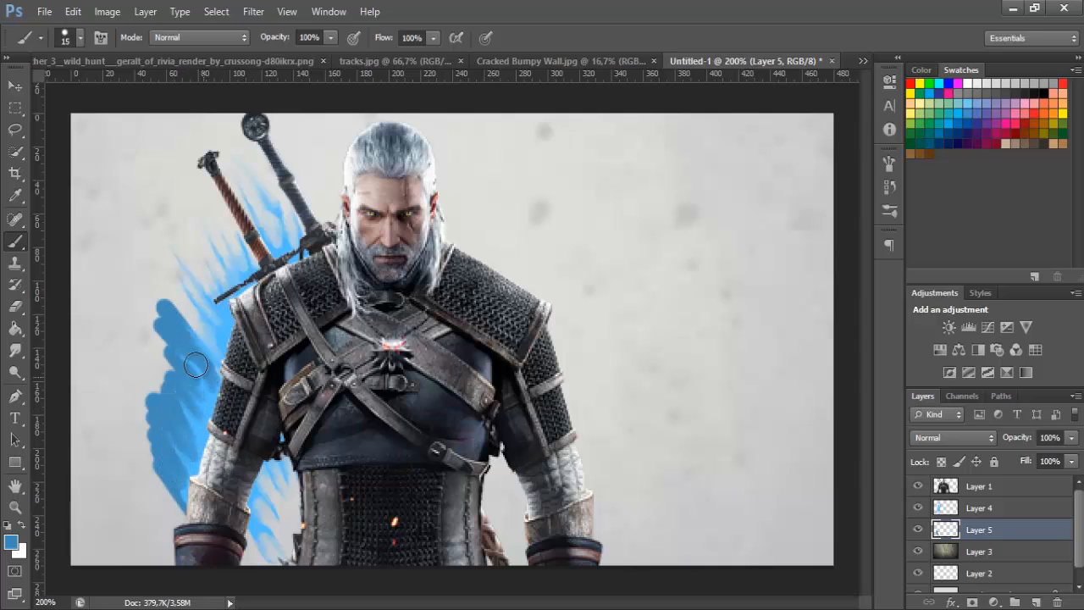
{"action": "mouse_move", "coordinate": [210, 366]}
{"action": "left_mouse_down"}
{"action": "mouse_move", "coordinate": [195, 328]}
{"action": "mouse_move", "coordinate": [188, 275]}
{"action": "mouse_move", "coordinate": [172, 254]}
{"action": "mouse_move", "coordinate": [201, 294]}
{"action": "mouse_move", "coordinate": [190, 312]}
{"action": "mouse_move", "coordinate": [218, 301]}
{"action": "mouse_move", "coordinate": [213, 277]}
{"action": "mouse_move", "coordinate": [201, 286]}
{"action": "mouse_move", "coordinate": [229, 314]}
{"action": "mouse_move", "coordinate": [223, 228]}
{"action": "mouse_move", "coordinate": [243, 253]}
{"action": "mouse_move", "coordinate": [234, 131]}
{"action": "mouse_move", "coordinate": [275, 245]}
{"action": "left_mouse_up"}
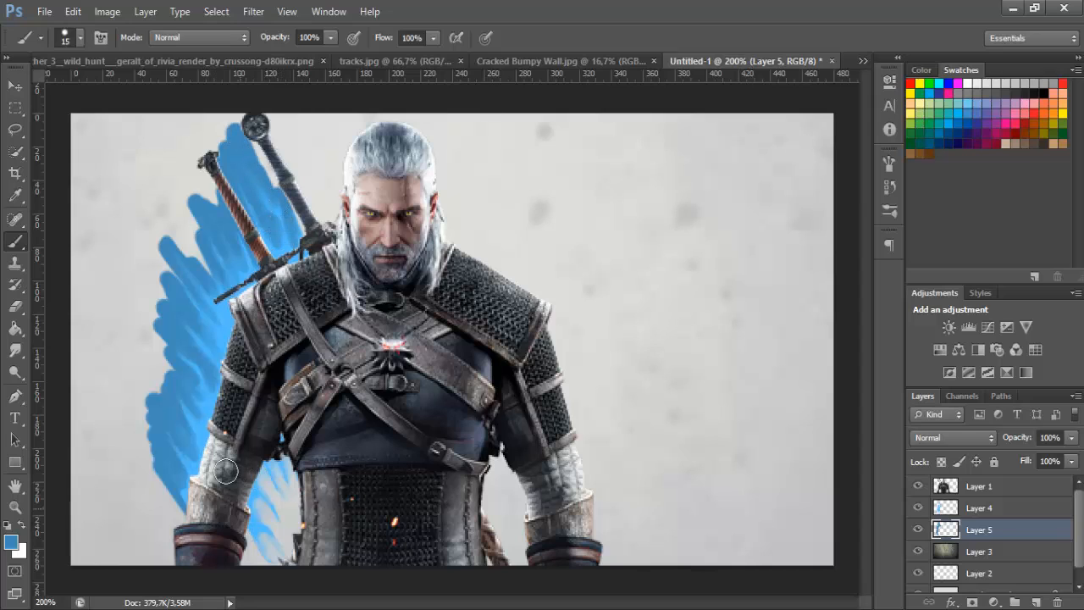
{"action": "mouse_move", "coordinate": [251, 525]}
{"action": "left_mouse_down"}
{"action": "mouse_move", "coordinate": [241, 499]}
{"action": "mouse_move", "coordinate": [251, 489]}
{"action": "mouse_move", "coordinate": [280, 530]}
{"action": "mouse_move", "coordinate": [264, 478]}
{"action": "mouse_move", "coordinate": [280, 483]}
{"action": "mouse_move", "coordinate": [271, 436]}
{"action": "mouse_move", "coordinate": [287, 500]}
{"action": "left_mouse_up"}
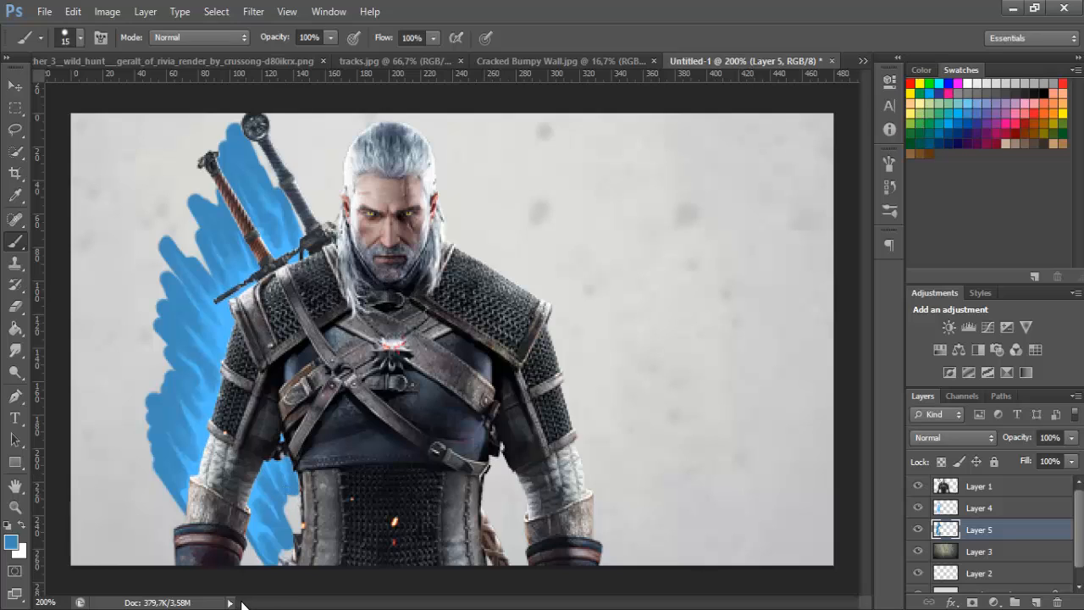
Smudge the darker blue strokes around the swords, arm and waist into feathered streaks with the 8 px Smudge tool
{"action": "left_click", "coordinate": [14, 359]}
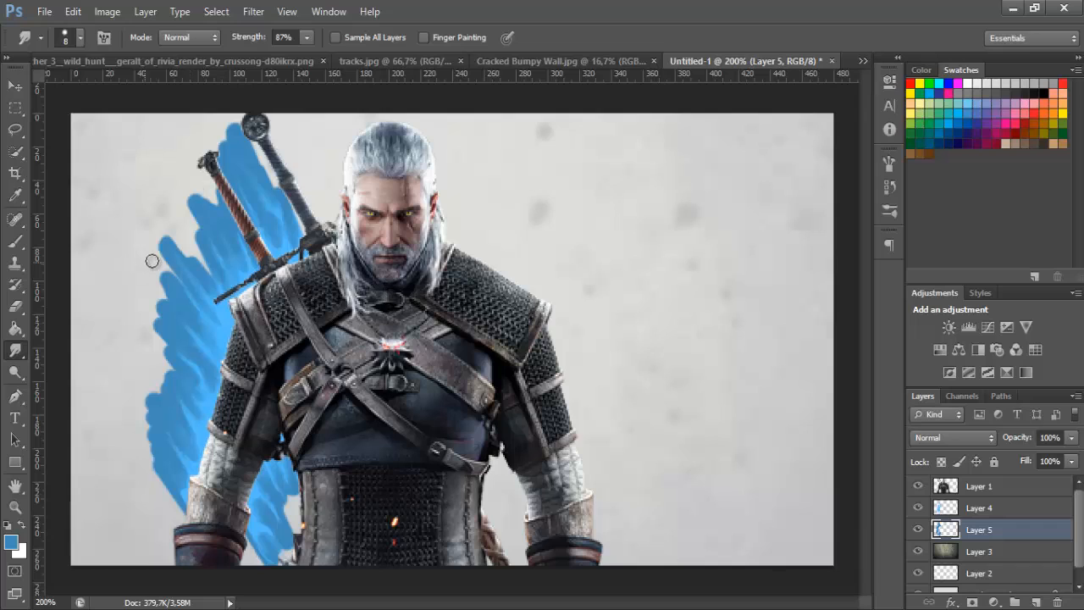
{"action": "mouse_move", "coordinate": [151, 241]}
{"action": "left_mouse_down"}
{"action": "mouse_move", "coordinate": [126, 184]}
{"action": "mouse_move", "coordinate": [173, 281]}
{"action": "mouse_move", "coordinate": [187, 269]}
{"action": "mouse_move", "coordinate": [176, 182]}
{"action": "mouse_move", "coordinate": [211, 232]}
{"action": "mouse_move", "coordinate": [192, 230]}
{"action": "mouse_move", "coordinate": [229, 235]}
{"action": "mouse_move", "coordinate": [184, 197]}
{"action": "mouse_move", "coordinate": [213, 191]}
{"action": "mouse_move", "coordinate": [244, 265]}
{"action": "mouse_move", "coordinate": [156, 314]}
{"action": "mouse_move", "coordinate": [207, 282]}
{"action": "mouse_move", "coordinate": [139, 268]}
{"action": "mouse_move", "coordinate": [151, 290]}
{"action": "mouse_move", "coordinate": [171, 282]}
{"action": "mouse_move", "coordinate": [193, 318]}
{"action": "mouse_move", "coordinate": [174, 302]}
{"action": "mouse_move", "coordinate": [177, 331]}
{"action": "mouse_move", "coordinate": [135, 282]}
{"action": "left_mouse_up"}
{"action": "mouse_move", "coordinate": [212, 185]}
{"action": "left_mouse_down"}
{"action": "mouse_move", "coordinate": [209, 242]}
{"action": "mouse_move", "coordinate": [201, 197]}
{"action": "left_mouse_up"}
{"action": "mouse_move", "coordinate": [179, 305]}
{"action": "left_mouse_down"}
{"action": "mouse_move", "coordinate": [144, 275]}
{"action": "mouse_move", "coordinate": [196, 358]}
{"action": "left_mouse_up"}
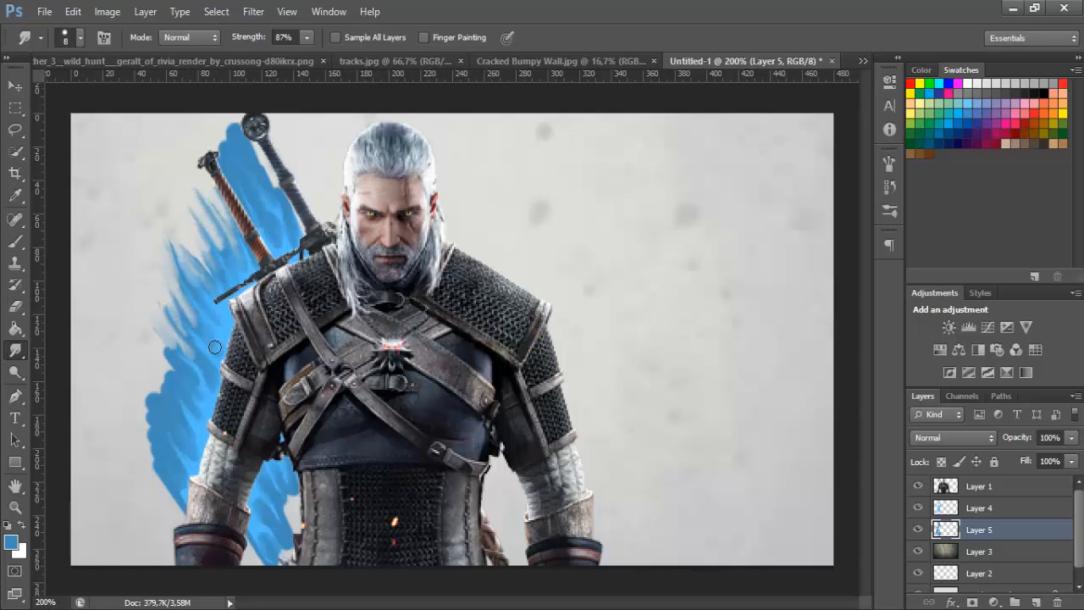
{"action": "mouse_move", "coordinate": [243, 162]}
{"action": "left_mouse_down"}
{"action": "mouse_move", "coordinate": [227, 113]}
{"action": "mouse_move", "coordinate": [224, 132]}
{"action": "mouse_move", "coordinate": [266, 190]}
{"action": "mouse_move", "coordinate": [253, 114]}
{"action": "mouse_move", "coordinate": [293, 248]}
{"action": "left_mouse_up"}
{"action": "mouse_move", "coordinate": [255, 188]}
{"action": "left_mouse_down"}
{"action": "mouse_move", "coordinate": [275, 229]}
{"action": "mouse_move", "coordinate": [252, 210]}
{"action": "left_mouse_up"}
{"action": "mouse_move", "coordinate": [176, 495]}
{"action": "left_mouse_down"}
{"action": "mouse_move", "coordinate": [176, 520]}
{"action": "mouse_move", "coordinate": [161, 510]}
{"action": "mouse_move", "coordinate": [154, 449]}
{"action": "mouse_move", "coordinate": [173, 478]}
{"action": "mouse_move", "coordinate": [283, 557]}
{"action": "mouse_move", "coordinate": [293, 483]}
{"action": "mouse_move", "coordinate": [280, 528]}
{"action": "left_mouse_up"}
{"action": "mouse_move", "coordinate": [161, 347]}
{"action": "left_mouse_down"}
{"action": "mouse_move", "coordinate": [153, 415]}
{"action": "mouse_move", "coordinate": [173, 424]}
{"action": "mouse_move", "coordinate": [136, 397]}
{"action": "left_mouse_up"}
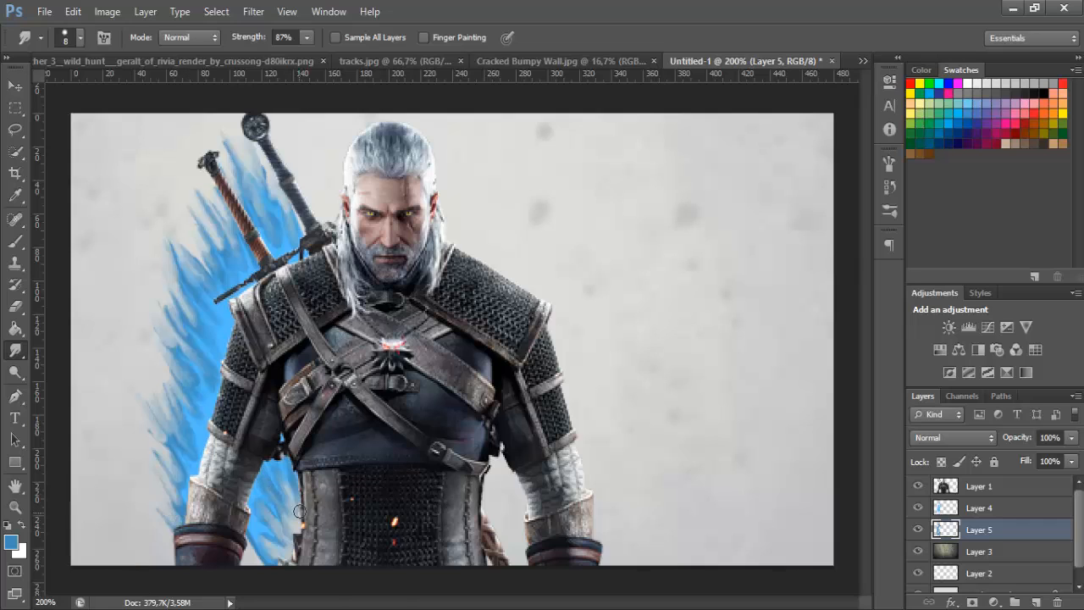
Set the light blue paint layer's blend mode to Color Dodge
{"action": "double_click", "coordinate": [15, 507]}
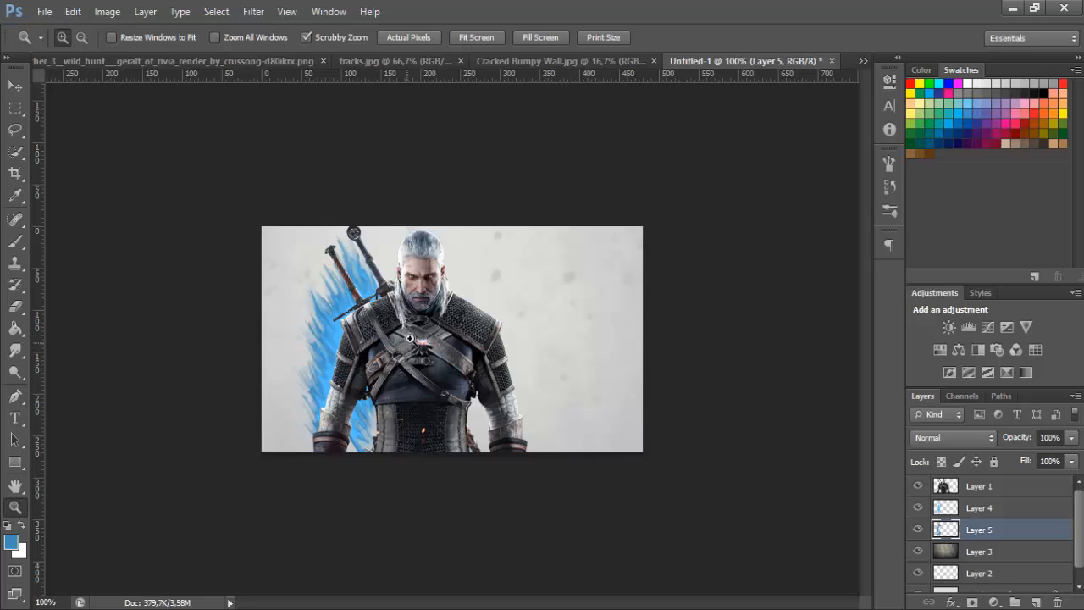
{"action": "left_click", "coordinate": [995, 510]}
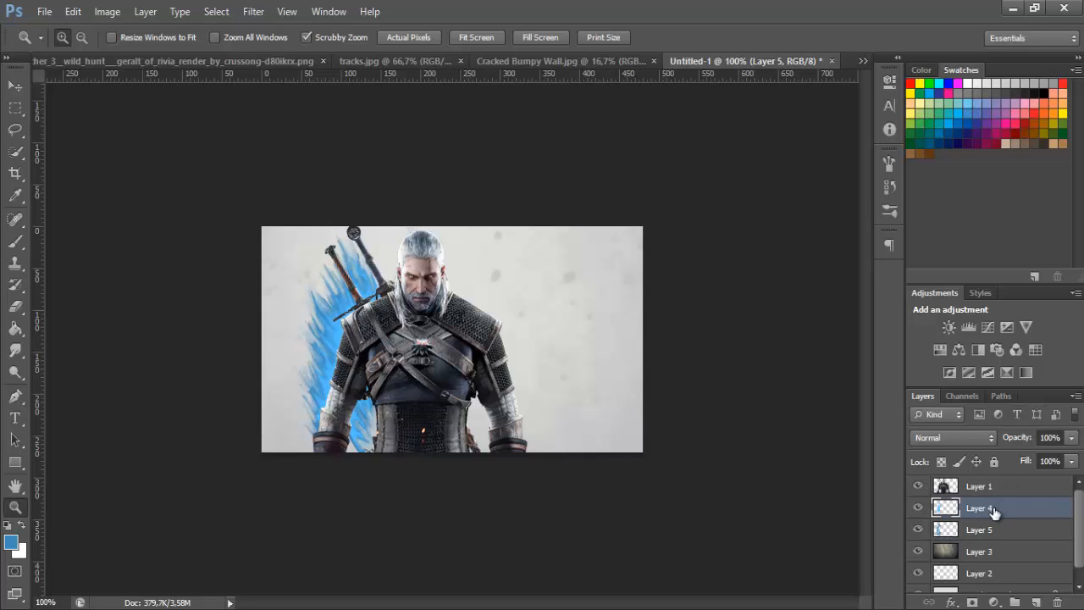
{"action": "left_click", "coordinate": [929, 439]}
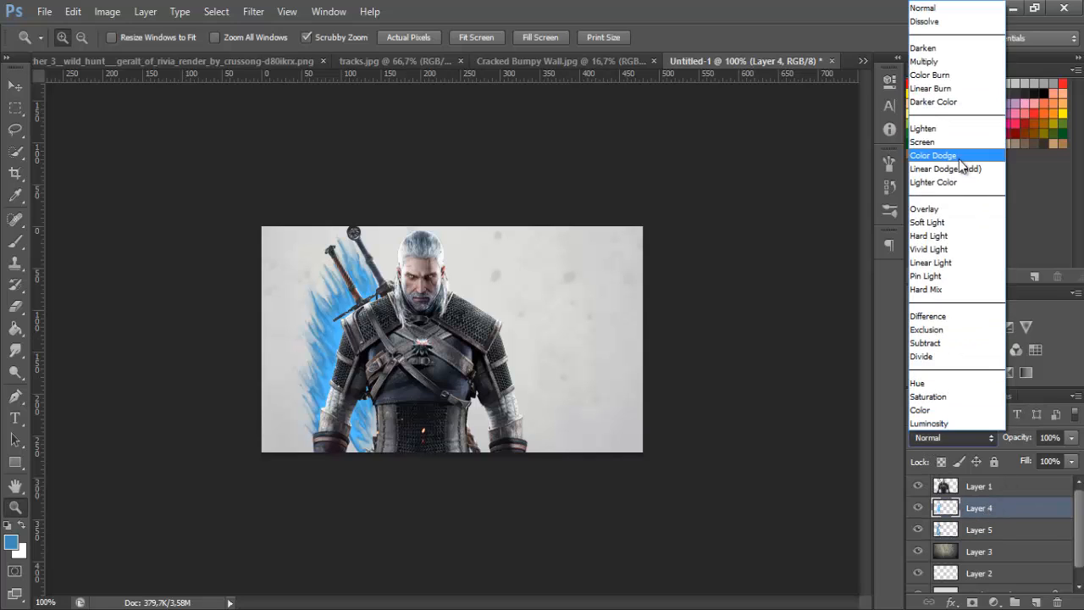
{"action": "left_click", "coordinate": [936, 148]}
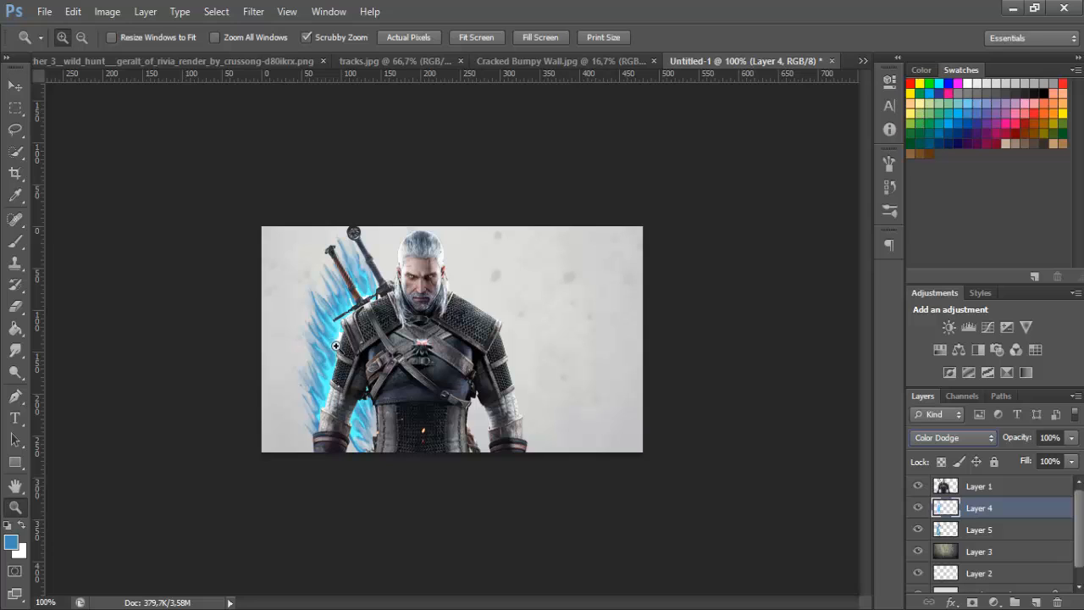
{"action": "left_click", "coordinate": [987, 531]}
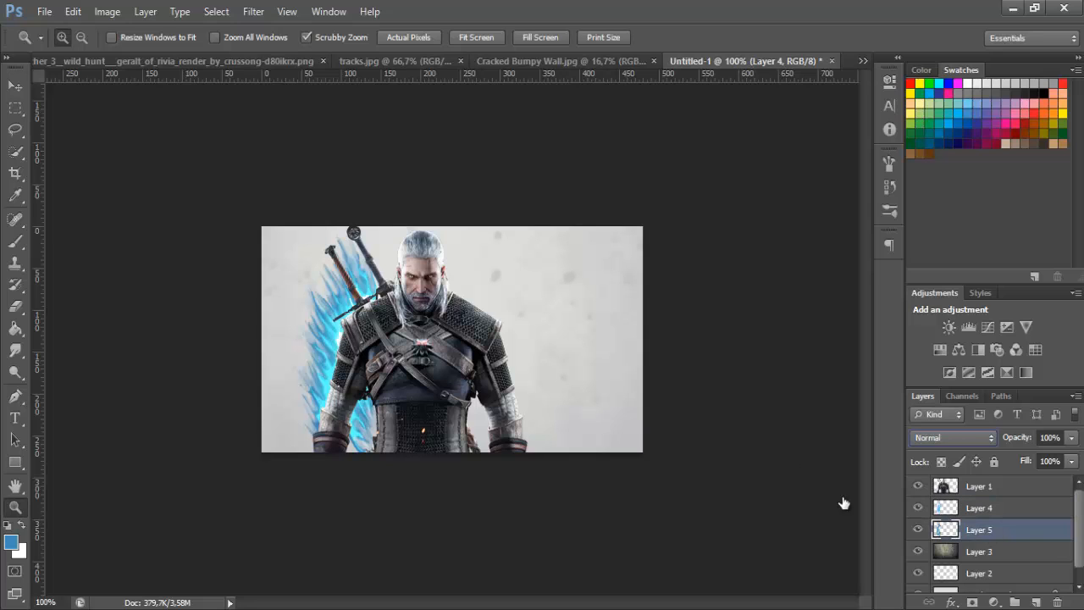
{"action": "left_click", "coordinate": [17, 242]}
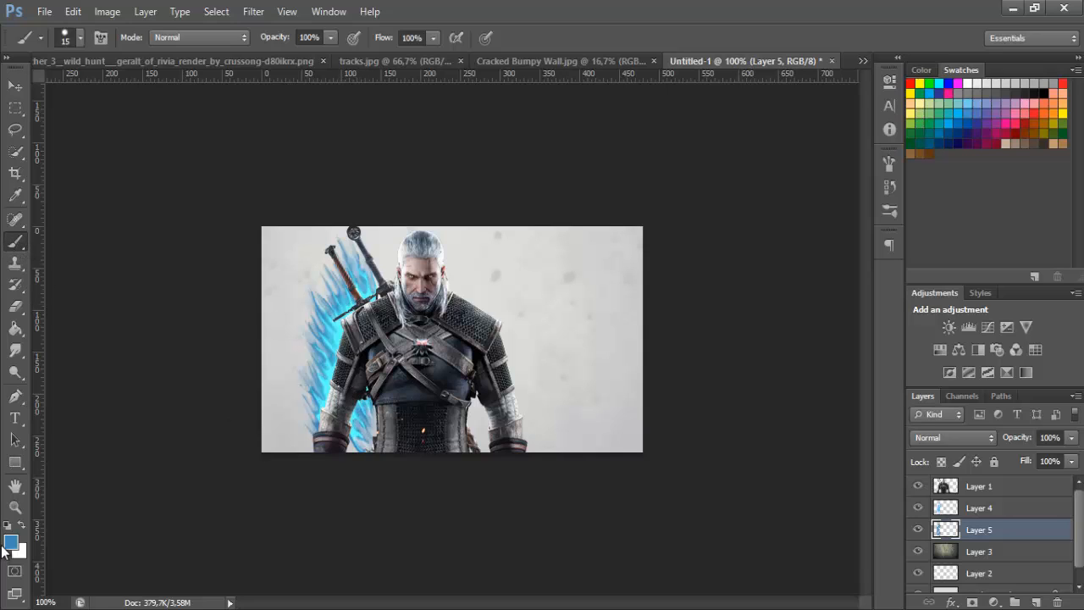
{"action": "left_click", "coordinate": [13, 510]}
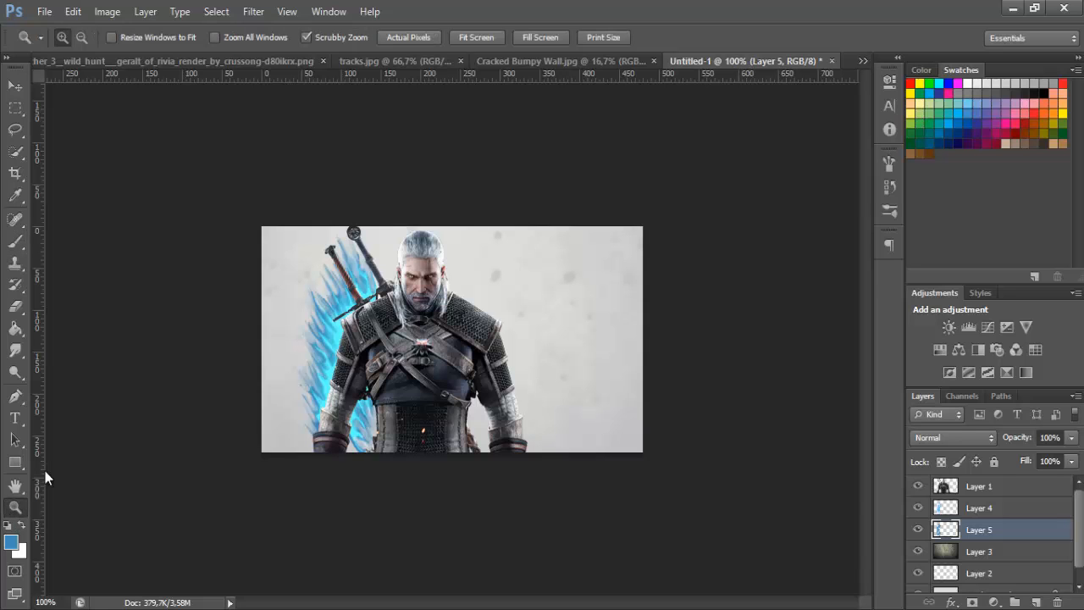
{"action": "left_click", "coordinate": [318, 302]}
{"action": "key", "text": "b"}
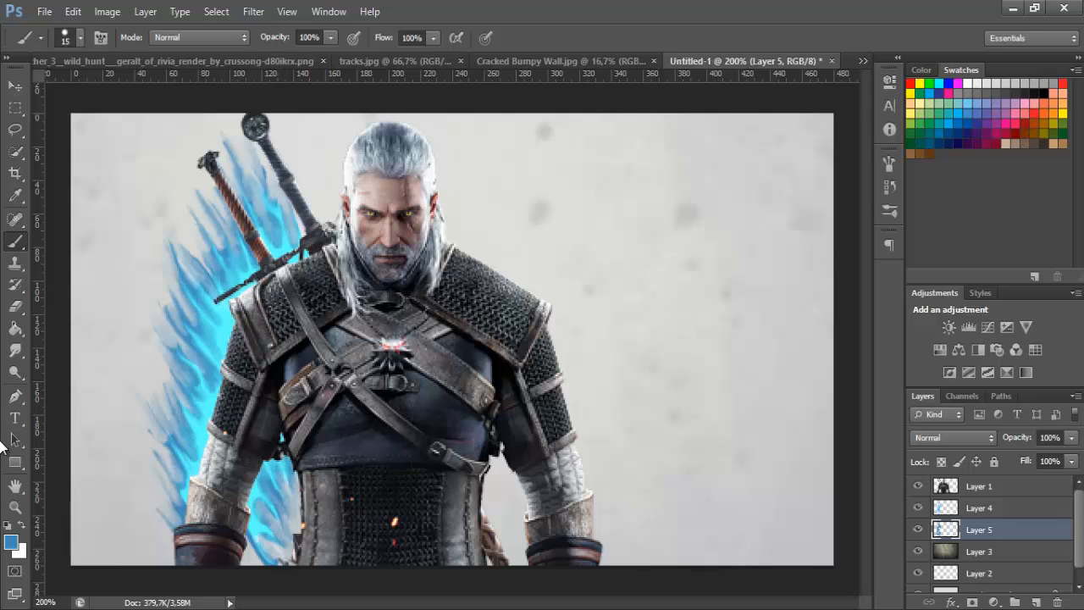
{"action": "double_click", "coordinate": [16, 507]}
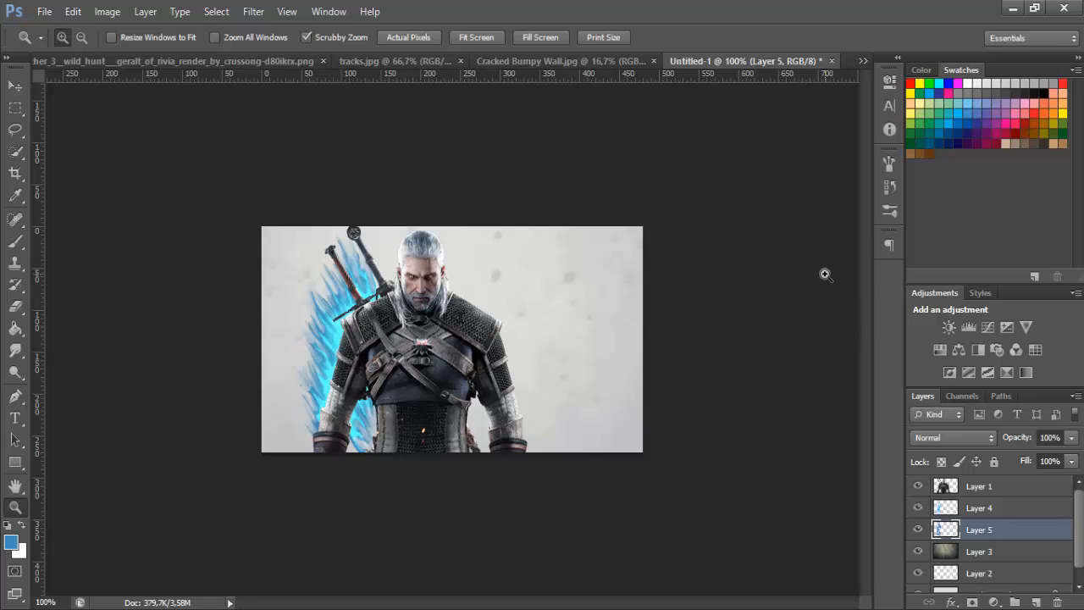
Add another new layer directly above the wall texture layer, below the darker blue paint
{"action": "left_click", "coordinate": [982, 552]}
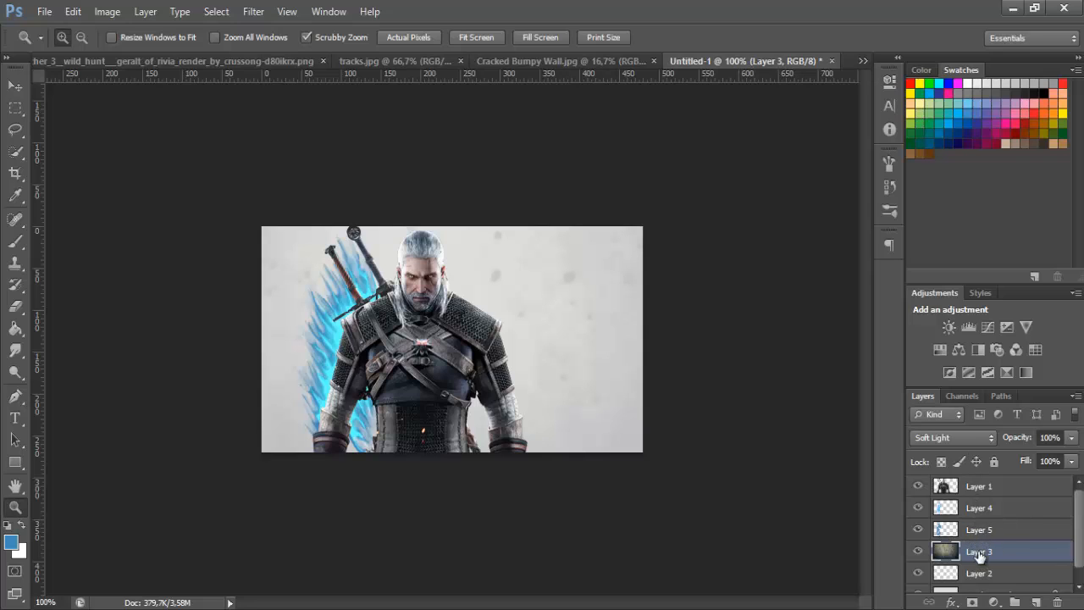
{"action": "left_click", "coordinate": [974, 530]}
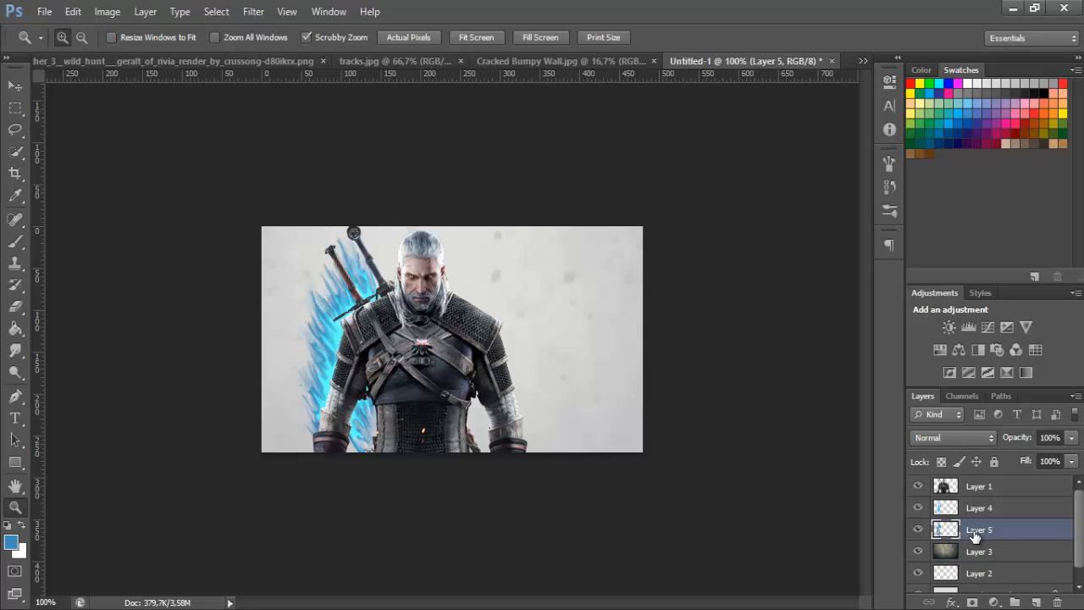
{"action": "left_click", "coordinate": [980, 552]}
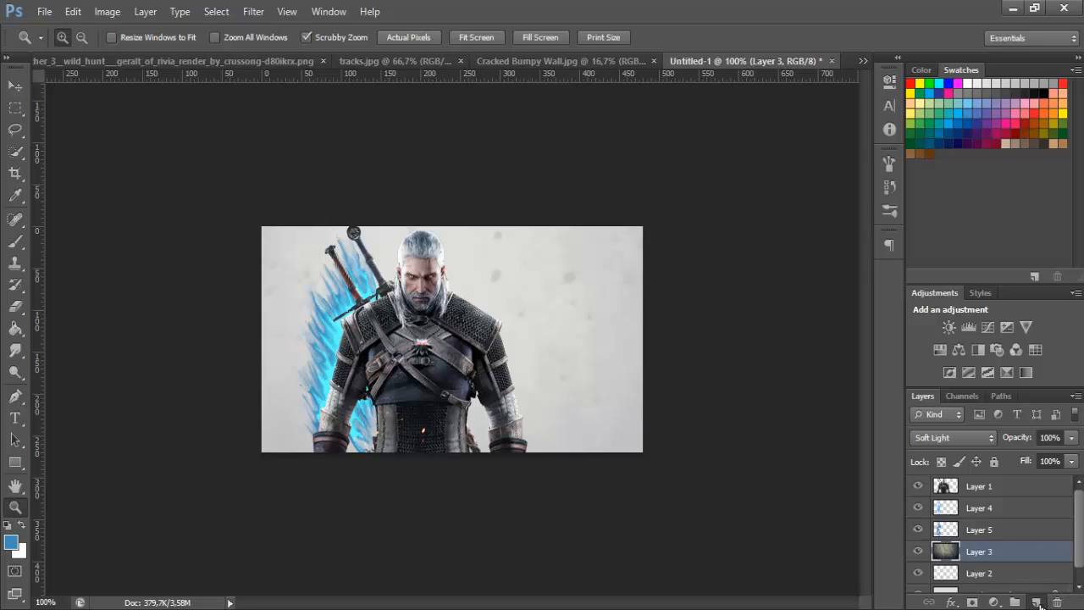
{"action": "left_click", "coordinate": [1035, 602]}
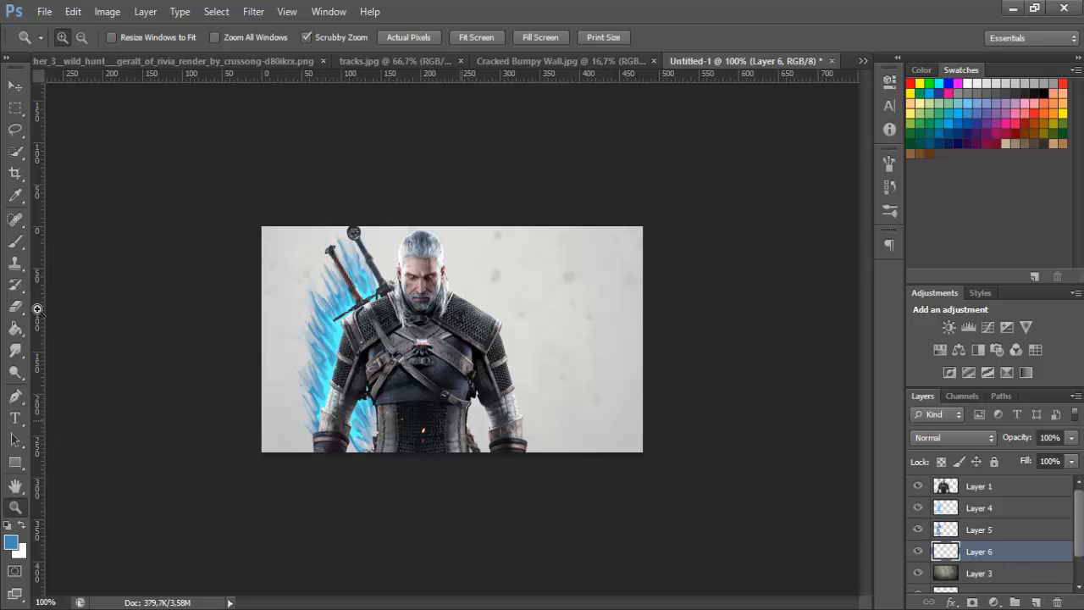
Paint dark blue (#1e4258) strokes around the outer edge of the blue paint behind the arm and swords with the 15 px brush
{"action": "left_click", "coordinate": [14, 240]}
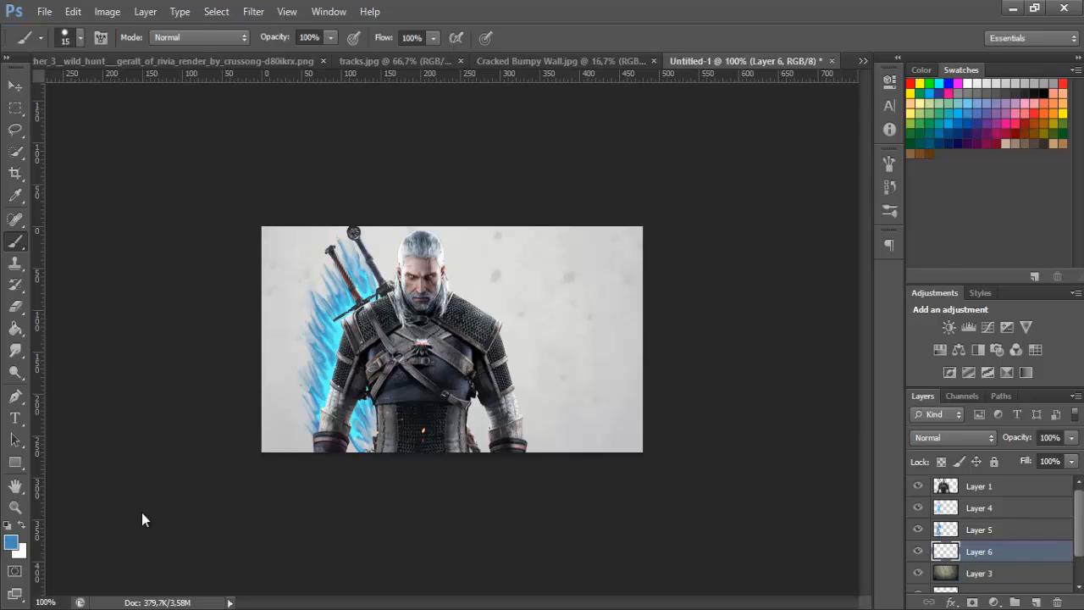
{"action": "left_click", "coordinate": [11, 542]}
{"action": "left_click", "coordinate": [642, 318]}
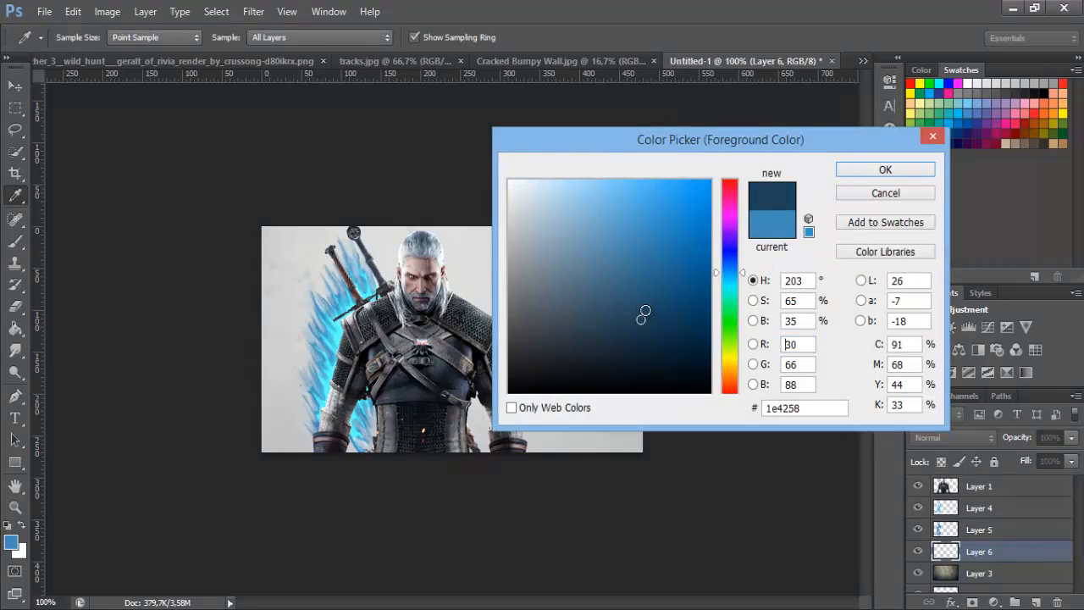
{"action": "left_click", "coordinate": [896, 172]}
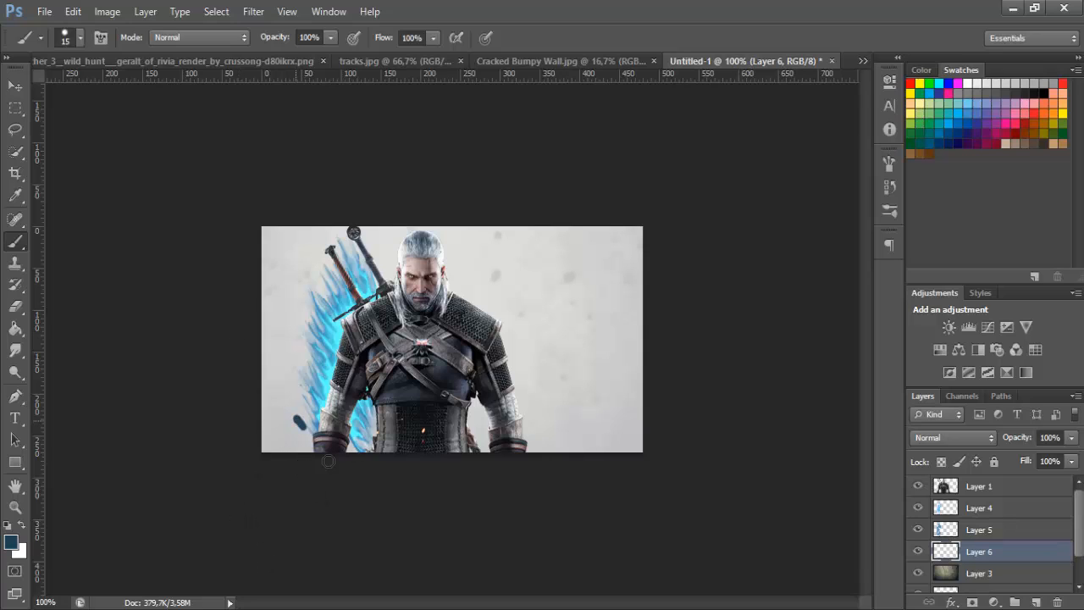
{"action": "mouse_move", "coordinate": [328, 462]}
{"action": "left_mouse_down"}
{"action": "mouse_move", "coordinate": [280, 358]}
{"action": "mouse_move", "coordinate": [292, 377]}
{"action": "mouse_move", "coordinate": [307, 287]}
{"action": "mouse_move", "coordinate": [359, 254]}
{"action": "mouse_move", "coordinate": [364, 423]}
{"action": "mouse_move", "coordinate": [298, 324]}
{"action": "left_mouse_up"}
Smudge the dark blue edges from the swords down to the glove and waist into feathered streaks with the 8 px Smudge tool at 87% strength
{"action": "left_click", "coordinate": [16, 507]}
{"action": "left_click", "coordinate": [297, 308]}
{"action": "left_click", "coordinate": [16, 350]}
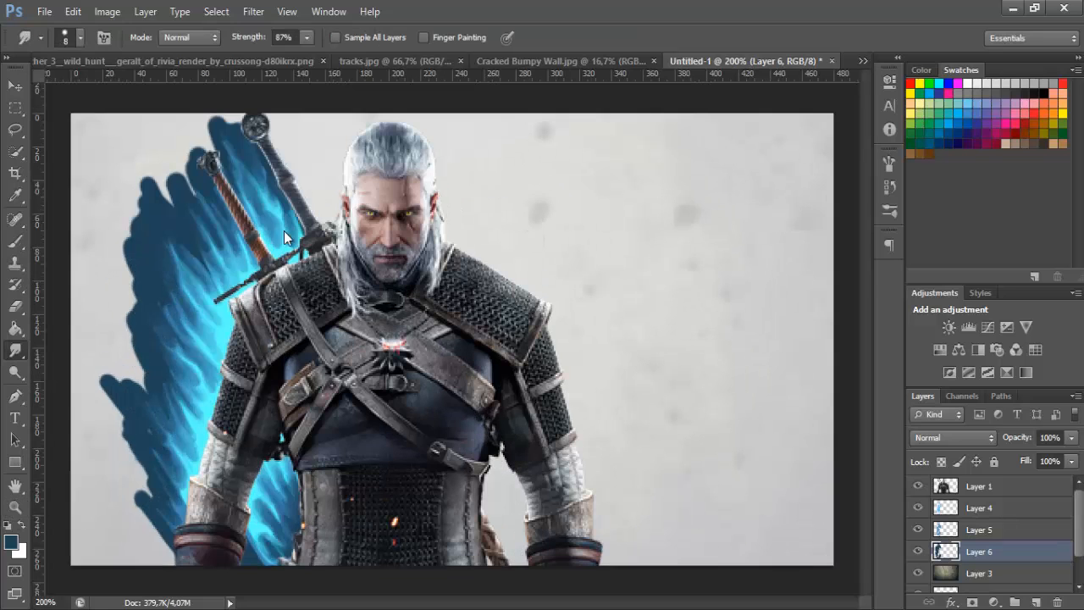
{"action": "mouse_move", "coordinate": [205, 117]}
{"action": "left_mouse_down"}
{"action": "mouse_move", "coordinate": [235, 133]}
{"action": "mouse_move", "coordinate": [218, 154]}
{"action": "mouse_move", "coordinate": [261, 146]}
{"action": "left_mouse_up"}
{"action": "left_click_drag", "start_coordinate": [173, 174], "coordinate": [195, 239]}
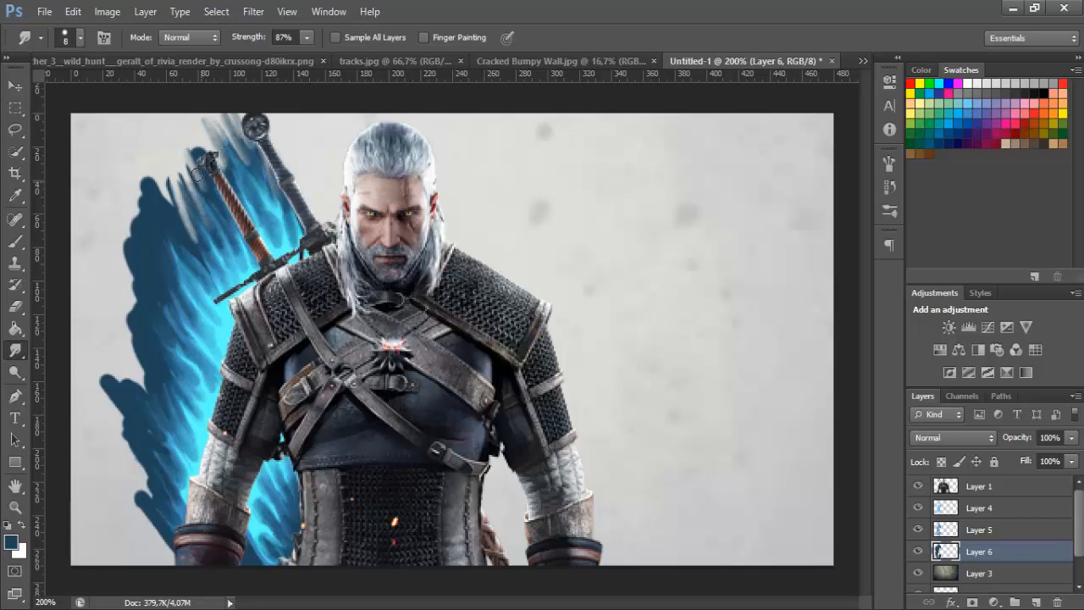
{"action": "left_click_drag", "start_coordinate": [191, 152], "coordinate": [206, 193]}
{"action": "mouse_move", "coordinate": [143, 176]}
{"action": "left_mouse_down"}
{"action": "mouse_move", "coordinate": [178, 255]}
{"action": "mouse_move", "coordinate": [137, 174]}
{"action": "mouse_move", "coordinate": [175, 229]}
{"action": "mouse_move", "coordinate": [98, 149]}
{"action": "mouse_move", "coordinate": [139, 190]}
{"action": "mouse_move", "coordinate": [187, 252]}
{"action": "left_mouse_up"}
{"action": "mouse_move", "coordinate": [138, 189]}
{"action": "left_mouse_down"}
{"action": "mouse_move", "coordinate": [164, 261]}
{"action": "mouse_move", "coordinate": [173, 233]}
{"action": "mouse_move", "coordinate": [172, 284]}
{"action": "mouse_move", "coordinate": [154, 243]}
{"action": "mouse_move", "coordinate": [172, 273]}
{"action": "left_mouse_up"}
{"action": "mouse_move", "coordinate": [157, 171]}
{"action": "left_mouse_down"}
{"action": "mouse_move", "coordinate": [169, 222]}
{"action": "mouse_move", "coordinate": [188, 243]}
{"action": "mouse_move", "coordinate": [181, 234]}
{"action": "left_mouse_up"}
{"action": "left_click_drag", "start_coordinate": [154, 194], "coordinate": [167, 220]}
{"action": "left_click_drag", "start_coordinate": [181, 162], "coordinate": [201, 188]}
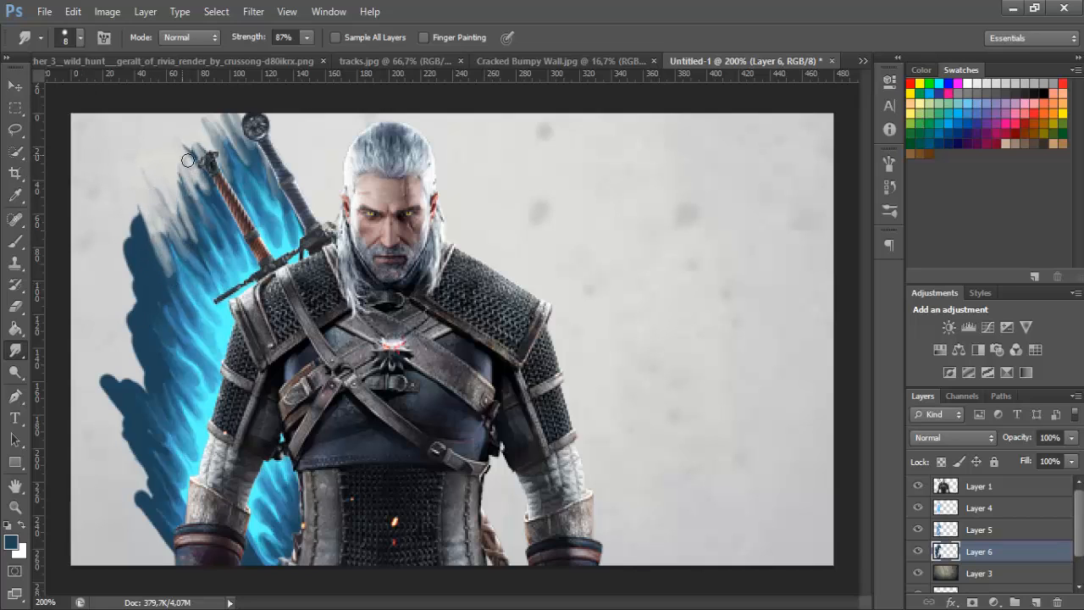
{"action": "mouse_move", "coordinate": [131, 212]}
{"action": "left_mouse_down"}
{"action": "mouse_move", "coordinate": [128, 261]}
{"action": "mouse_move", "coordinate": [142, 293]}
{"action": "left_mouse_up"}
{"action": "mouse_move", "coordinate": [130, 262]}
{"action": "left_mouse_down"}
{"action": "mouse_move", "coordinate": [159, 300]}
{"action": "mouse_move", "coordinate": [133, 310]}
{"action": "mouse_move", "coordinate": [153, 336]}
{"action": "left_mouse_up"}
{"action": "mouse_move", "coordinate": [133, 295]}
{"action": "left_mouse_down"}
{"action": "mouse_move", "coordinate": [125, 376]}
{"action": "mouse_move", "coordinate": [138, 338]}
{"action": "mouse_move", "coordinate": [157, 389]}
{"action": "left_mouse_up"}
{"action": "mouse_move", "coordinate": [143, 325]}
{"action": "left_mouse_down"}
{"action": "mouse_move", "coordinate": [163, 373]}
{"action": "mouse_move", "coordinate": [158, 399]}
{"action": "left_mouse_up"}
{"action": "mouse_move", "coordinate": [101, 374]}
{"action": "left_mouse_down"}
{"action": "mouse_move", "coordinate": [134, 384]}
{"action": "mouse_move", "coordinate": [154, 421]}
{"action": "mouse_move", "coordinate": [143, 392]}
{"action": "mouse_move", "coordinate": [112, 436]}
{"action": "mouse_move", "coordinate": [140, 441]}
{"action": "left_mouse_up"}
{"action": "mouse_move", "coordinate": [113, 391]}
{"action": "left_mouse_down"}
{"action": "mouse_move", "coordinate": [142, 425]}
{"action": "mouse_move", "coordinate": [155, 418]}
{"action": "left_mouse_up"}
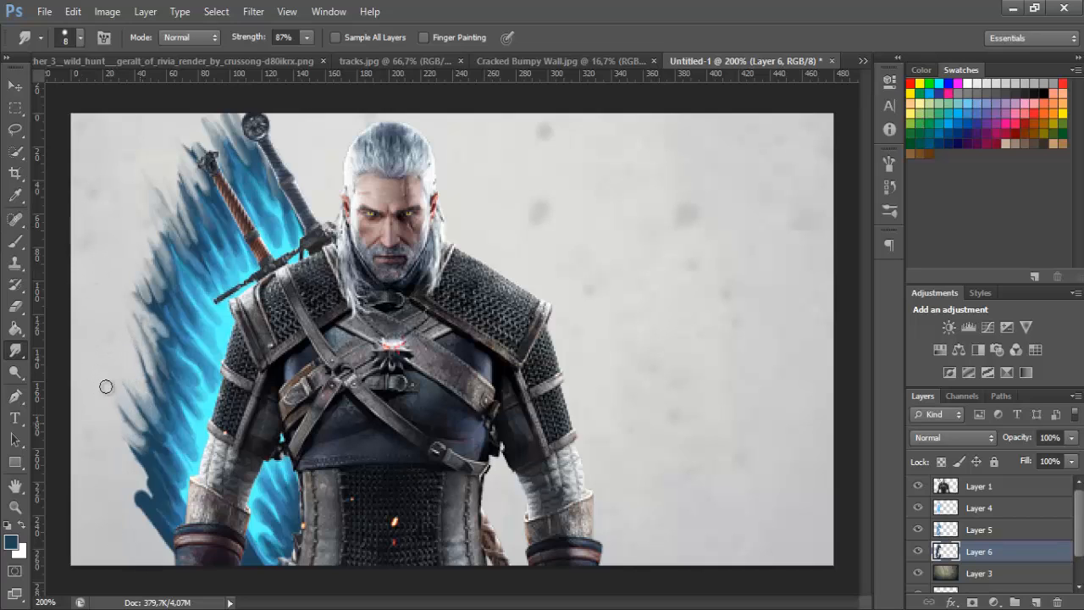
{"action": "left_click_drag", "start_coordinate": [135, 481], "coordinate": [166, 534]}
{"action": "left_click_drag", "start_coordinate": [144, 487], "coordinate": [173, 521]}
{"action": "left_click_drag", "start_coordinate": [139, 464], "coordinate": [164, 499]}
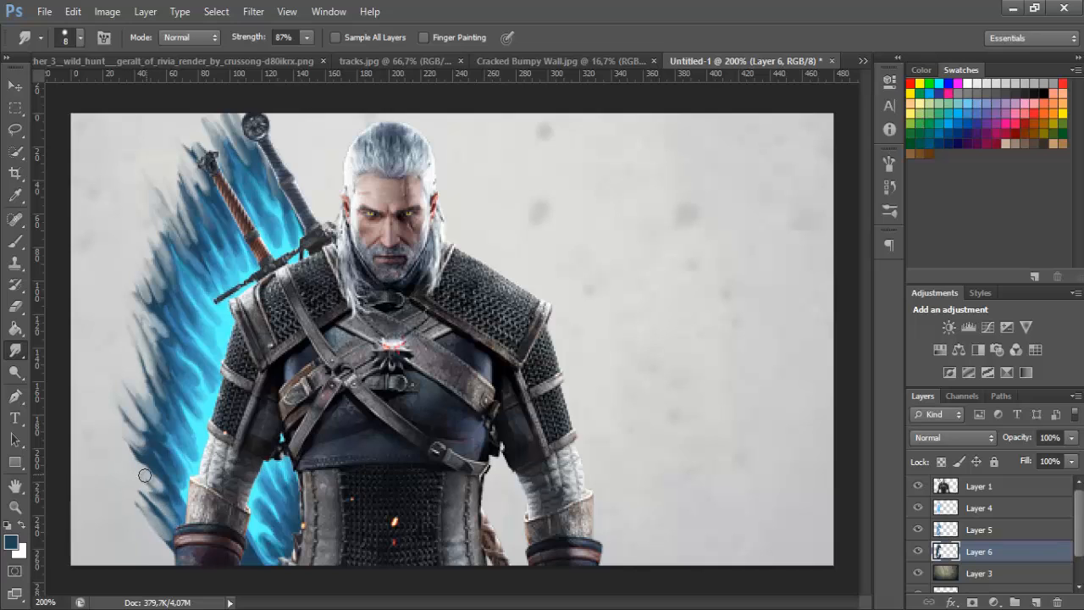
{"action": "left_click_drag", "start_coordinate": [127, 442], "coordinate": [153, 469]}
{"action": "left_click_drag", "start_coordinate": [140, 476], "coordinate": [169, 505]}
{"action": "left_click_drag", "start_coordinate": [130, 452], "coordinate": [160, 480]}
{"action": "mouse_move", "coordinate": [306, 546]}
{"action": "left_mouse_down"}
{"action": "mouse_move", "coordinate": [287, 509]}
{"action": "mouse_move", "coordinate": [269, 514]}
{"action": "mouse_move", "coordinate": [261, 545]}
{"action": "left_mouse_up"}
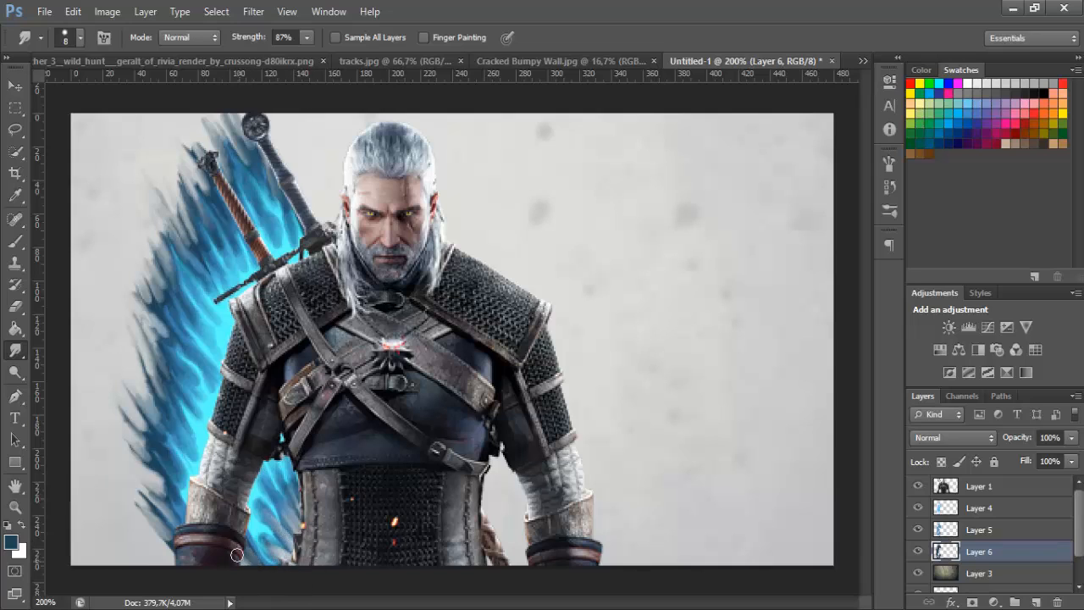
{"action": "key", "text": "z"}
{"action": "left_click", "coordinate": [65, 465], "text": "alt"}
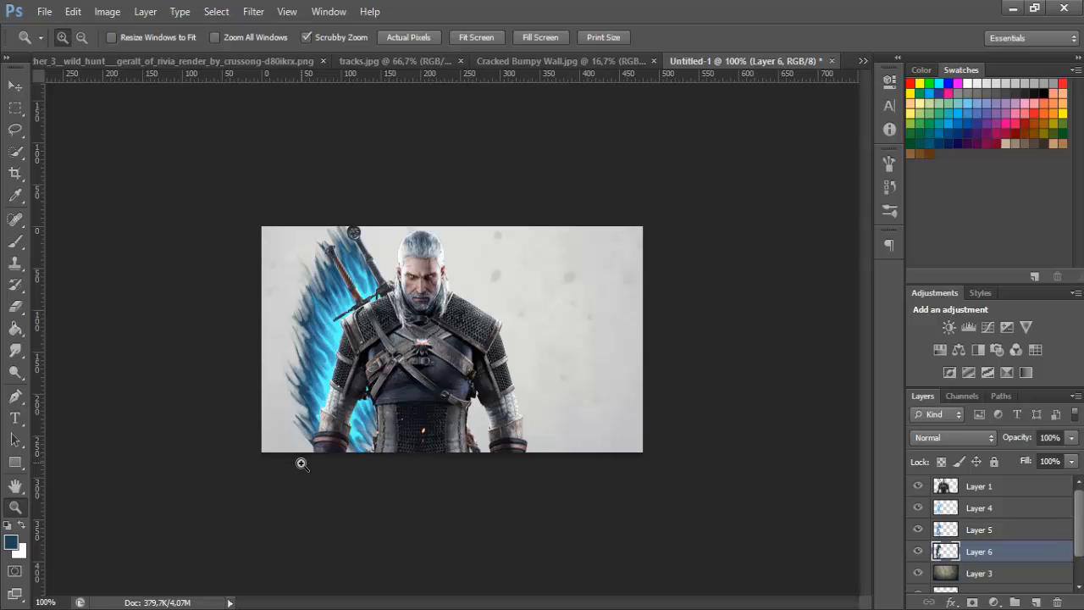
On a new layer directly above the wall texture, paint near-black blue (#0e1e29) strokes around the blue paint with the 15 px brush
{"action": "left_click", "coordinate": [984, 573]}
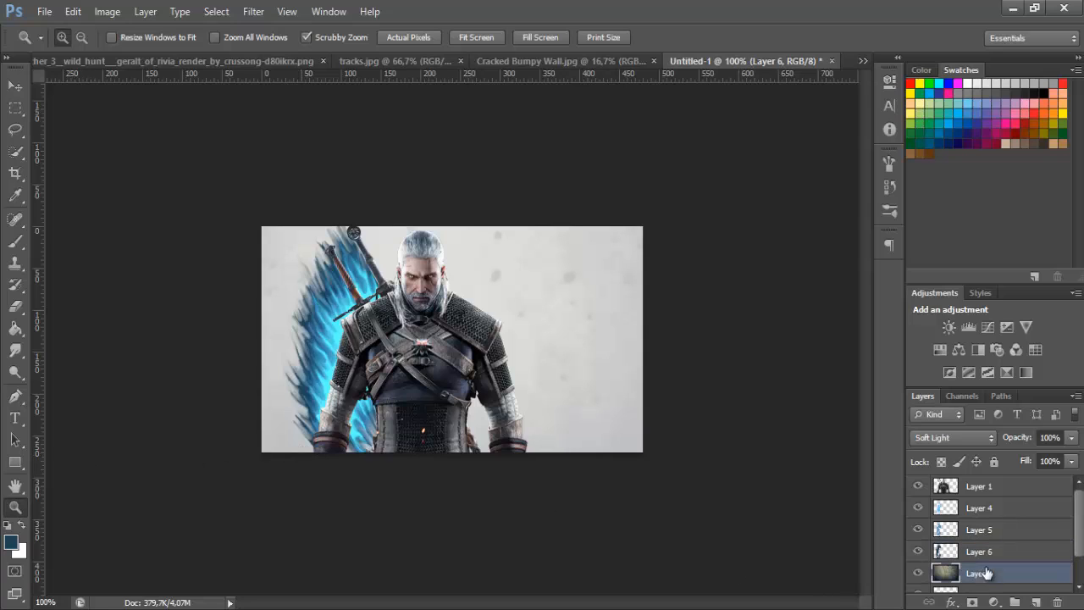
{"action": "left_click", "coordinate": [1037, 601]}
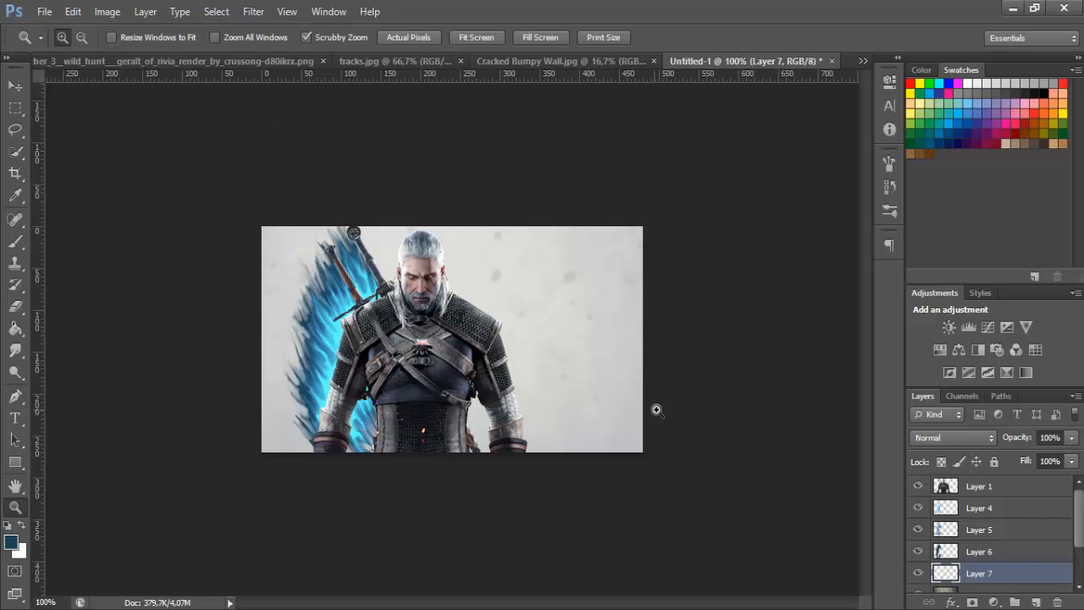
{"action": "left_click", "coordinate": [15, 241]}
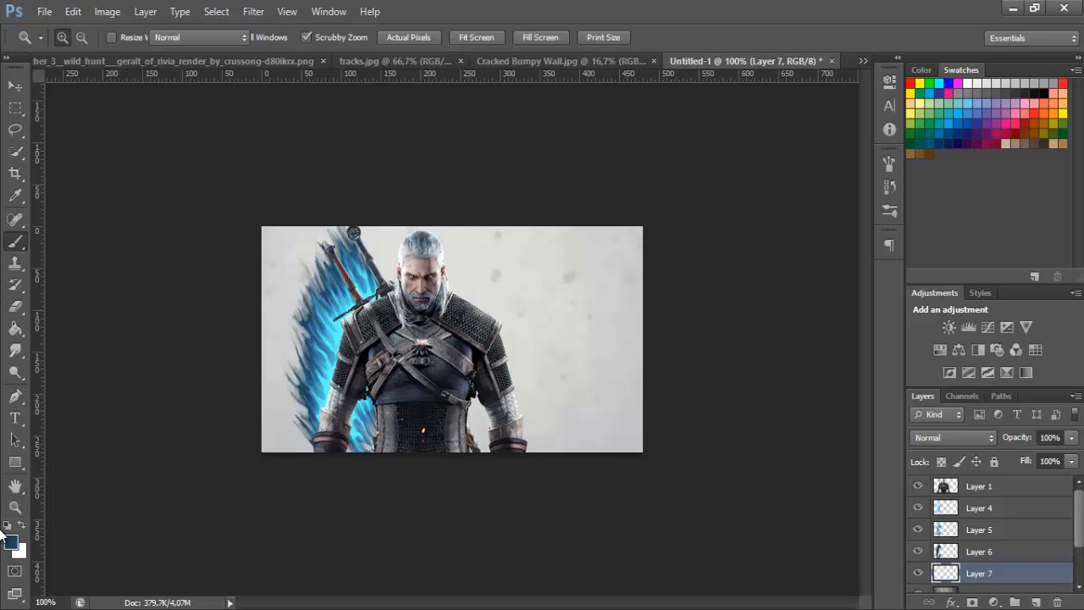
{"action": "left_click", "coordinate": [14, 543]}
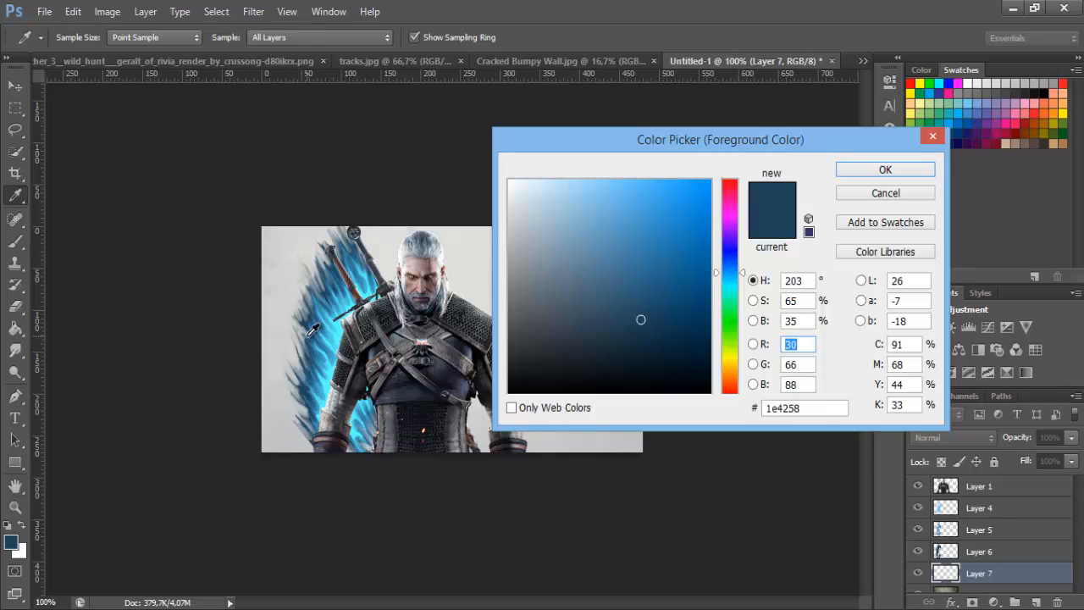
{"action": "left_click", "coordinate": [647, 353]}
{"action": "left_click", "coordinate": [861, 171]}
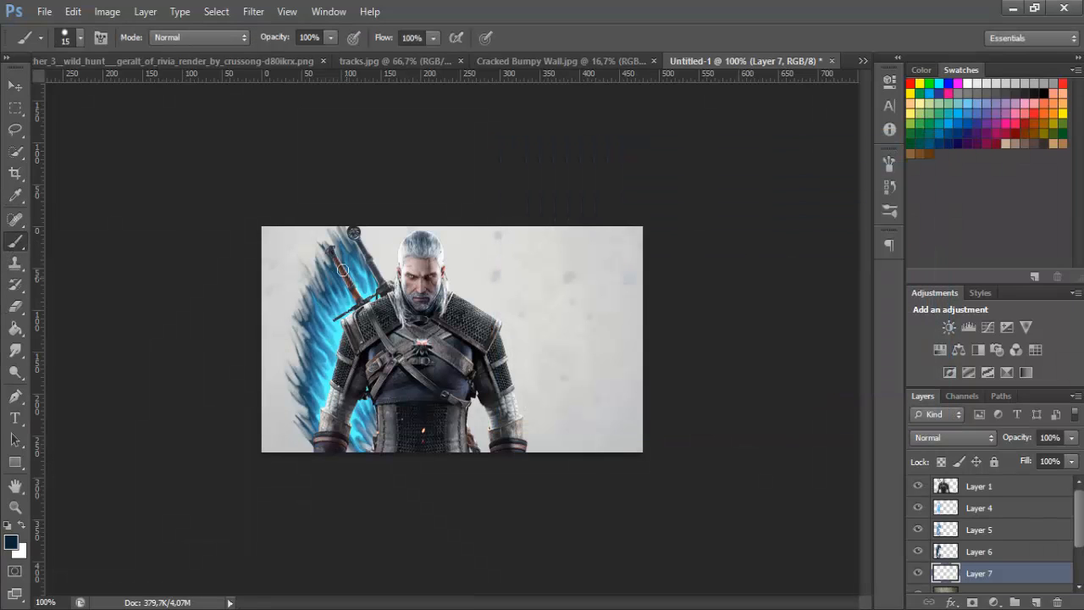
{"action": "mouse_move", "coordinate": [369, 247]}
{"action": "left_mouse_down"}
{"action": "mouse_move", "coordinate": [388, 247]}
{"action": "mouse_move", "coordinate": [307, 259]}
{"action": "mouse_move", "coordinate": [338, 230]}
{"action": "mouse_move", "coordinate": [318, 290]}
{"action": "mouse_move", "coordinate": [313, 271]}
{"action": "mouse_move", "coordinate": [293, 267]}
{"action": "mouse_move", "coordinate": [305, 338]}
{"action": "mouse_move", "coordinate": [286, 295]}
{"action": "mouse_move", "coordinate": [281, 385]}
{"action": "mouse_move", "coordinate": [288, 415]}
{"action": "mouse_move", "coordinate": [292, 381]}
{"action": "mouse_move", "coordinate": [302, 421]}
{"action": "mouse_move", "coordinate": [369, 442]}
{"action": "left_mouse_up"}
{"action": "left_click_drag", "start_coordinate": [278, 386], "coordinate": [298, 444]}
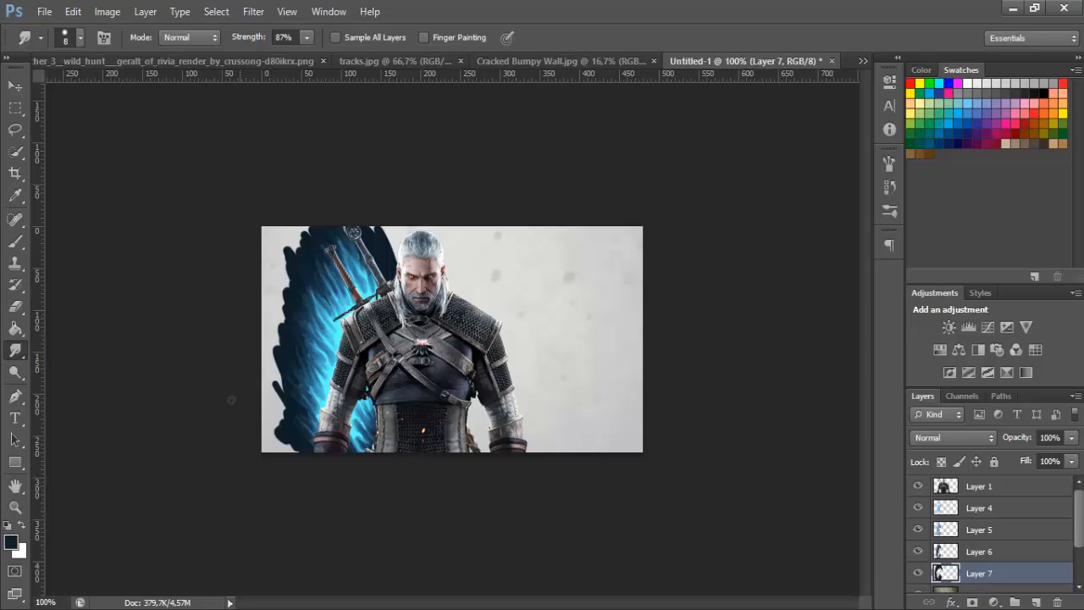
Smudge the outer edges of the near-black blue paint, including the area between swords and head, into feathered streaks with the 8 px Smudge tool
{"action": "left_click", "coordinate": [13, 511]}
{"action": "left_click", "coordinate": [416, 359]}
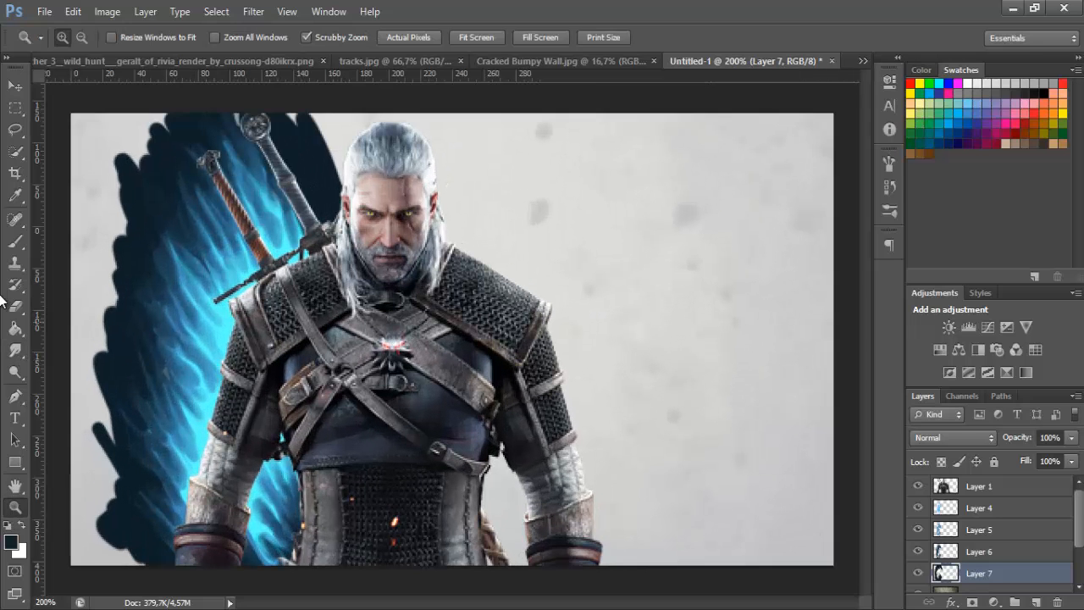
{"action": "left_click", "coordinate": [17, 349]}
{"action": "mouse_move", "coordinate": [170, 385]}
{"action": "left_mouse_down"}
{"action": "mouse_move", "coordinate": [125, 324]}
{"action": "mouse_move", "coordinate": [106, 355]}
{"action": "mouse_move", "coordinate": [137, 340]}
{"action": "mouse_move", "coordinate": [101, 247]}
{"action": "mouse_move", "coordinate": [135, 307]}
{"action": "left_mouse_up"}
{"action": "mouse_move", "coordinate": [119, 239]}
{"action": "left_mouse_down"}
{"action": "mouse_move", "coordinate": [124, 275]}
{"action": "mouse_move", "coordinate": [144, 261]}
{"action": "left_mouse_up"}
{"action": "left_click_drag", "start_coordinate": [116, 159], "coordinate": [138, 222]}
{"action": "left_click_drag", "start_coordinate": [119, 151], "coordinate": [147, 190]}
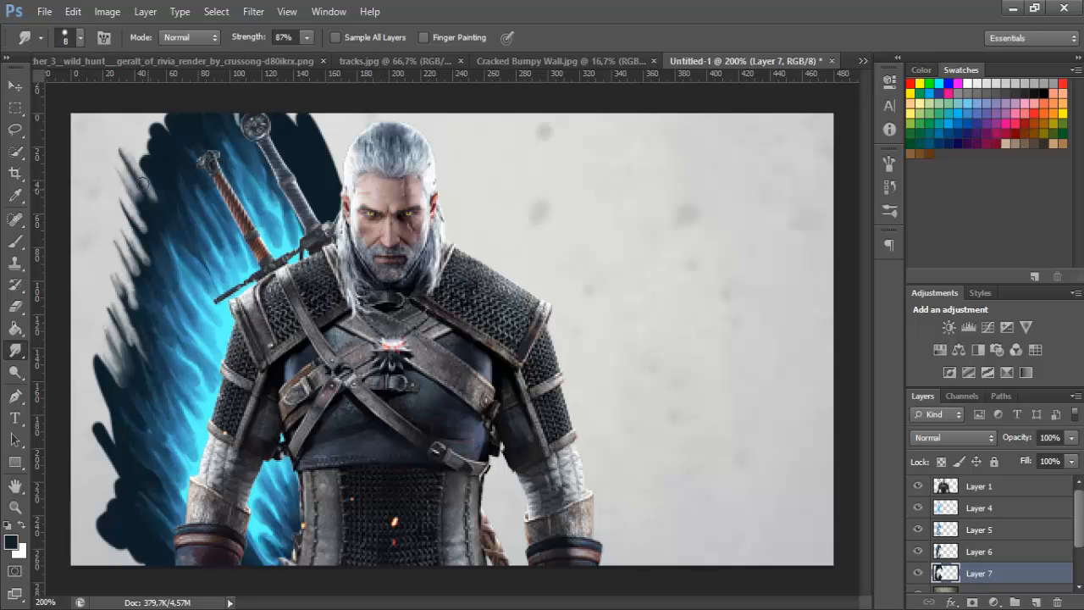
{"action": "left_click_drag", "start_coordinate": [90, 360], "coordinate": [130, 411]}
{"action": "mouse_move", "coordinate": [92, 356]}
{"action": "left_mouse_down"}
{"action": "mouse_move", "coordinate": [115, 382]}
{"action": "mouse_move", "coordinate": [95, 442]}
{"action": "mouse_move", "coordinate": [125, 470]}
{"action": "left_mouse_up"}
{"action": "mouse_move", "coordinate": [105, 413]}
{"action": "left_mouse_down"}
{"action": "mouse_move", "coordinate": [117, 524]}
{"action": "mouse_move", "coordinate": [112, 472]}
{"action": "mouse_move", "coordinate": [135, 510]}
{"action": "left_mouse_up"}
{"action": "mouse_move", "coordinate": [114, 474]}
{"action": "left_mouse_down"}
{"action": "mouse_move", "coordinate": [76, 404]}
{"action": "mouse_move", "coordinate": [107, 527]}
{"action": "mouse_move", "coordinate": [132, 523]}
{"action": "left_mouse_up"}
{"action": "mouse_move", "coordinate": [99, 494]}
{"action": "left_mouse_down"}
{"action": "mouse_move", "coordinate": [106, 526]}
{"action": "mouse_move", "coordinate": [128, 545]}
{"action": "mouse_move", "coordinate": [98, 511]}
{"action": "mouse_move", "coordinate": [125, 540]}
{"action": "mouse_move", "coordinate": [103, 545]}
{"action": "mouse_move", "coordinate": [134, 561]}
{"action": "left_mouse_up"}
{"action": "left_click_drag", "start_coordinate": [141, 537], "coordinate": [162, 555]}
{"action": "left_click_drag", "start_coordinate": [116, 535], "coordinate": [139, 550]}
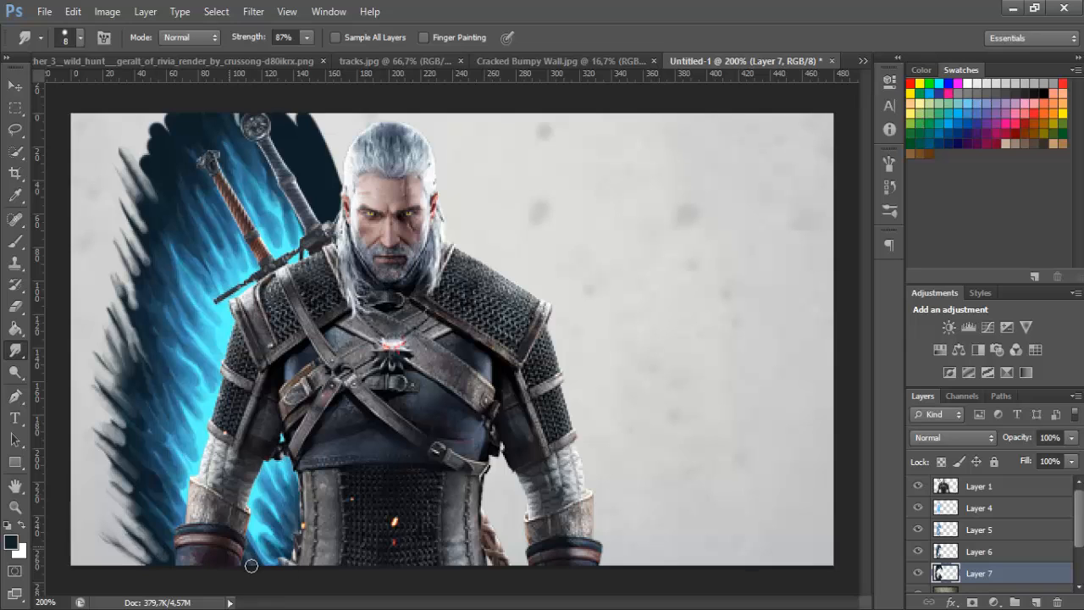
{"action": "left_click_drag", "start_coordinate": [133, 134], "coordinate": [170, 178]}
{"action": "mouse_move", "coordinate": [140, 110]}
{"action": "left_mouse_down"}
{"action": "mouse_move", "coordinate": [168, 172]}
{"action": "mouse_move", "coordinate": [165, 112]}
{"action": "mouse_move", "coordinate": [200, 109]}
{"action": "mouse_move", "coordinate": [217, 150]}
{"action": "left_mouse_up"}
{"action": "mouse_move", "coordinate": [286, 113]}
{"action": "left_mouse_down"}
{"action": "mouse_move", "coordinate": [324, 151]}
{"action": "mouse_move", "coordinate": [337, 188]}
{"action": "mouse_move", "coordinate": [303, 144]}
{"action": "mouse_move", "coordinate": [331, 160]}
{"action": "left_mouse_up"}
{"action": "mouse_move", "coordinate": [302, 113]}
{"action": "left_mouse_down"}
{"action": "mouse_move", "coordinate": [323, 140]}
{"action": "mouse_move", "coordinate": [310, 155]}
{"action": "mouse_move", "coordinate": [321, 188]}
{"action": "left_mouse_up"}
{"action": "left_click_drag", "start_coordinate": [305, 144], "coordinate": [313, 183]}
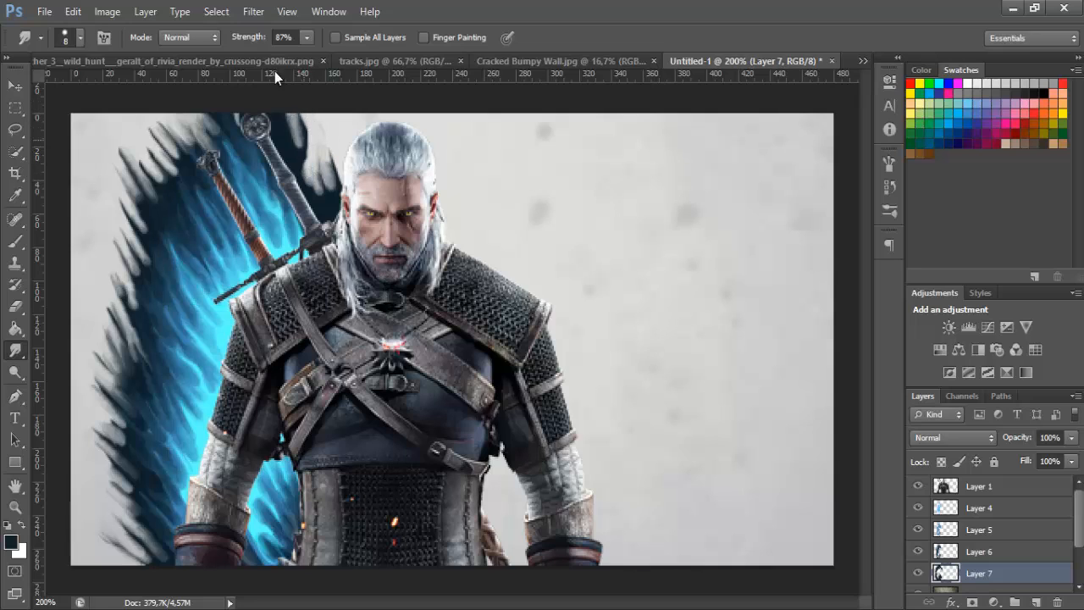
{"action": "left_click_drag", "start_coordinate": [272, 110], "coordinate": [287, 147]}
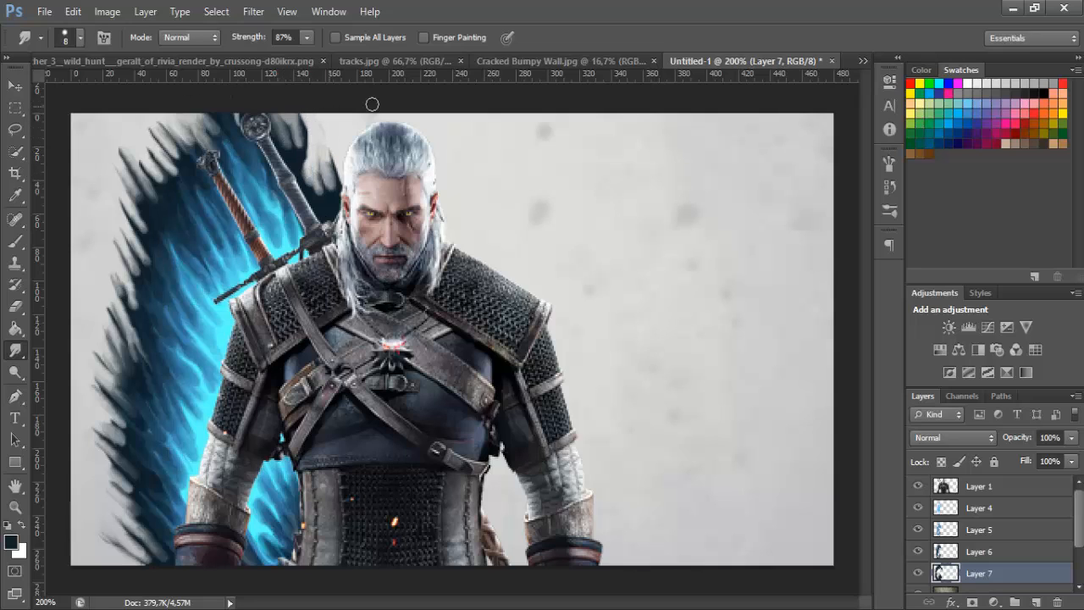
{"action": "double_click", "coordinate": [15, 507]}
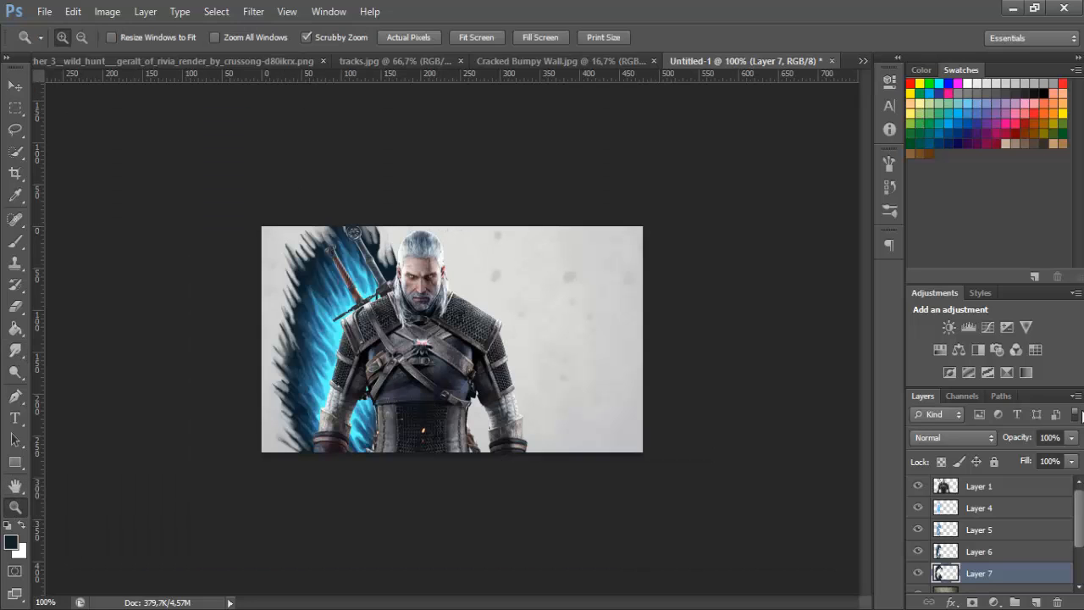
Set the near-black blue paint layer's opacity to 25%
{"action": "left_click", "coordinate": [1050, 437]}
{"action": "type", "text": "40"}
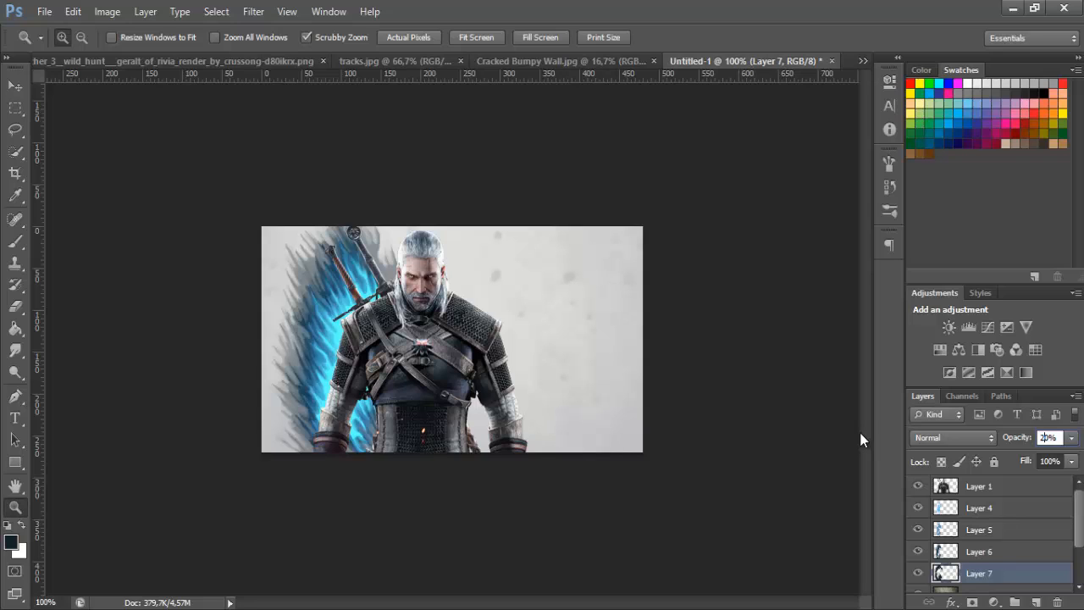
{"action": "key", "text": "Return"}
{"action": "key", "text": "shift+Up"}
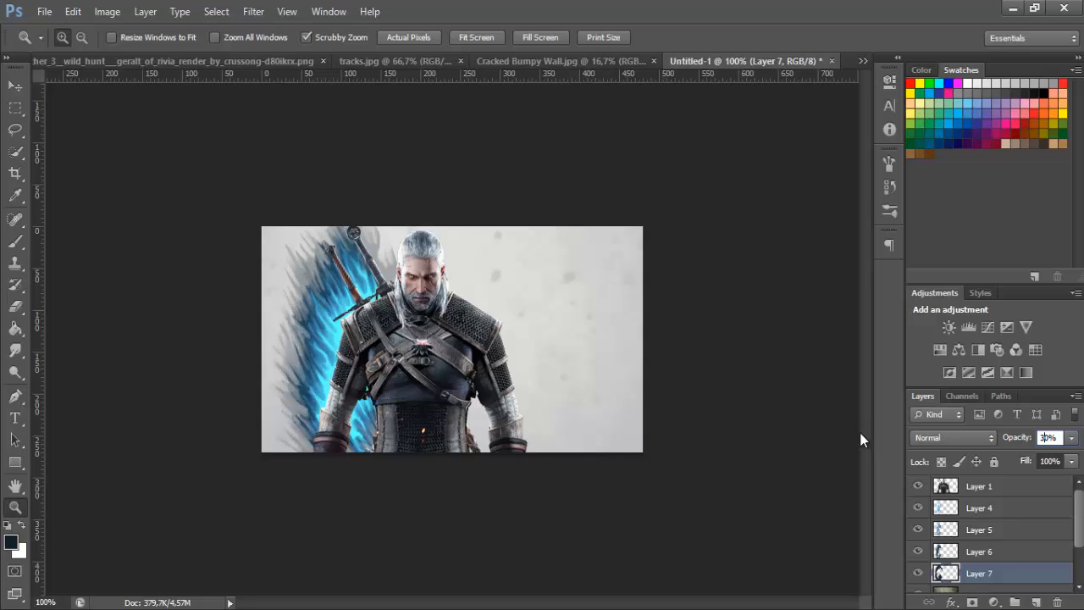
{"action": "key", "text": "shift+Up"}
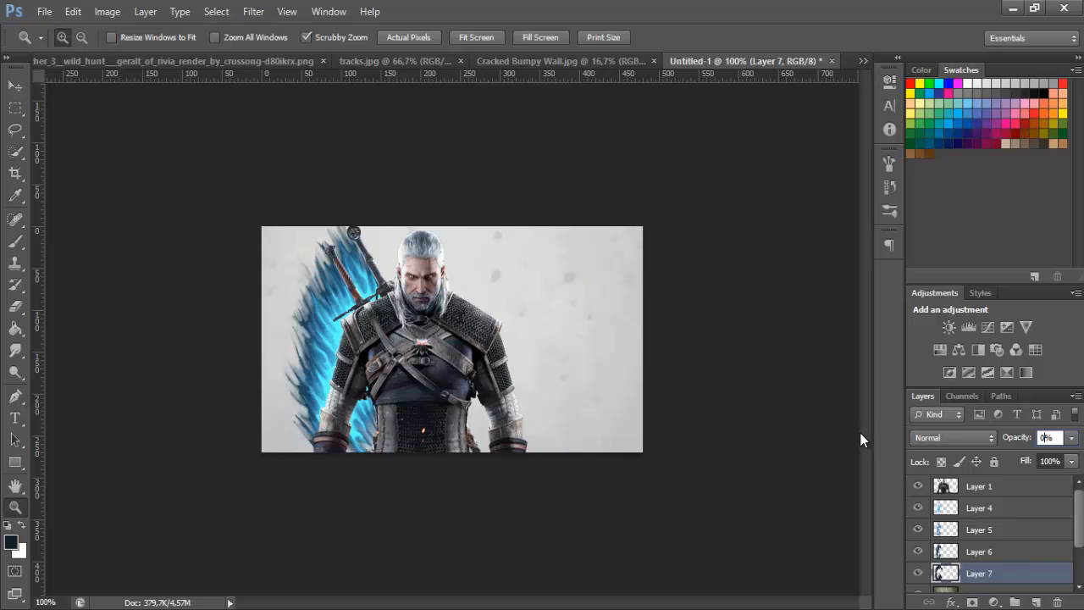
{"action": "type", "text": "25"}
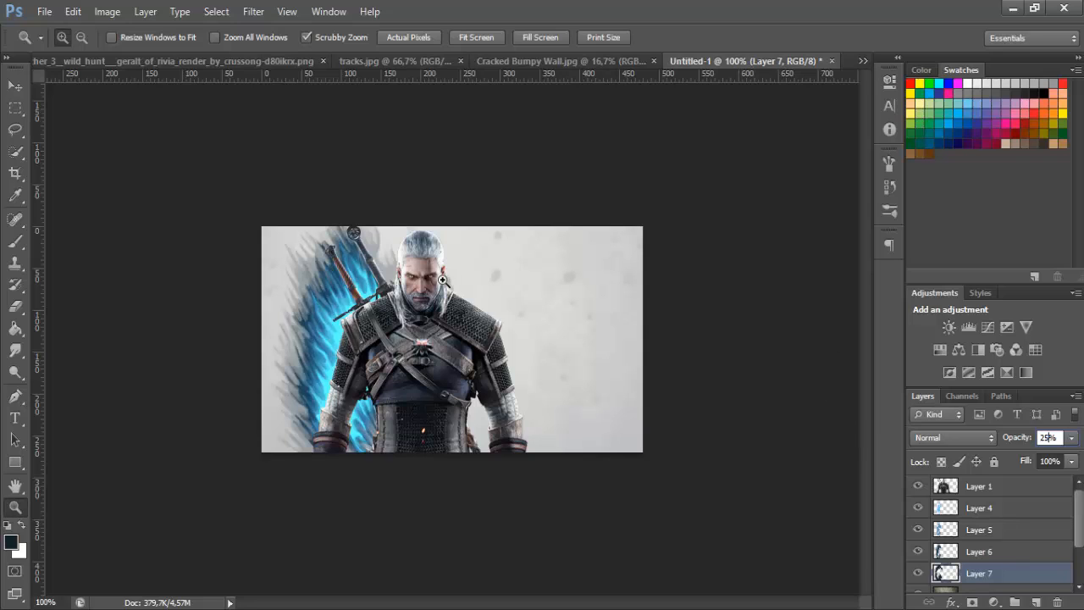
Add a new layer directly below the character render, above the light blue Color Dodge paint
{"action": "left_click", "coordinate": [976, 508]}
{"action": "scroll", "coordinate": [1019, 580], "scroll_direction": "down", "scroll_amount": 2}
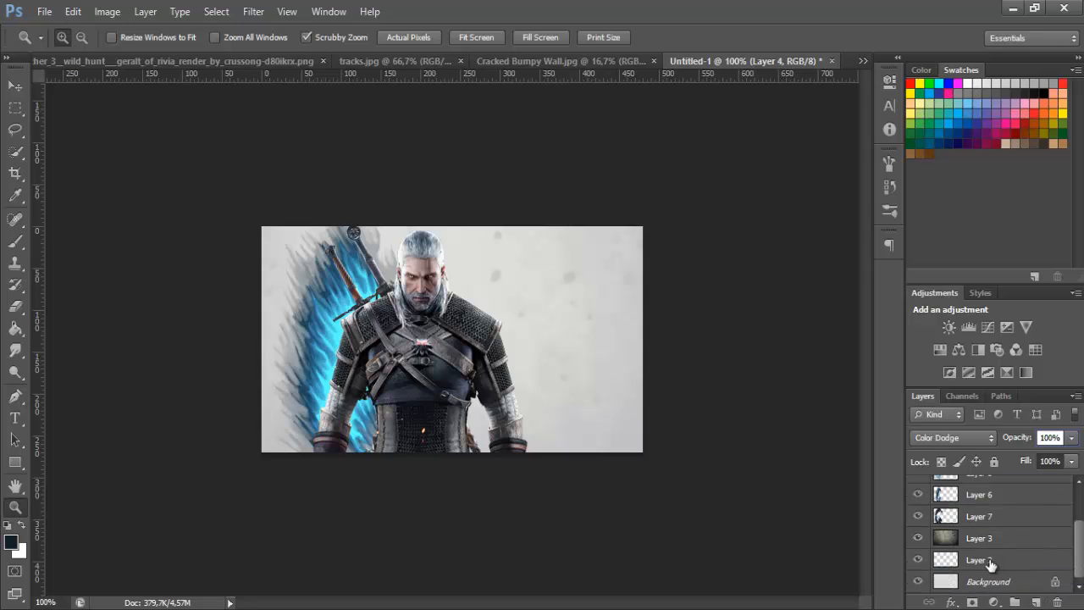
{"action": "scroll", "coordinate": [1019, 576], "scroll_direction": "up", "scroll_amount": 2}
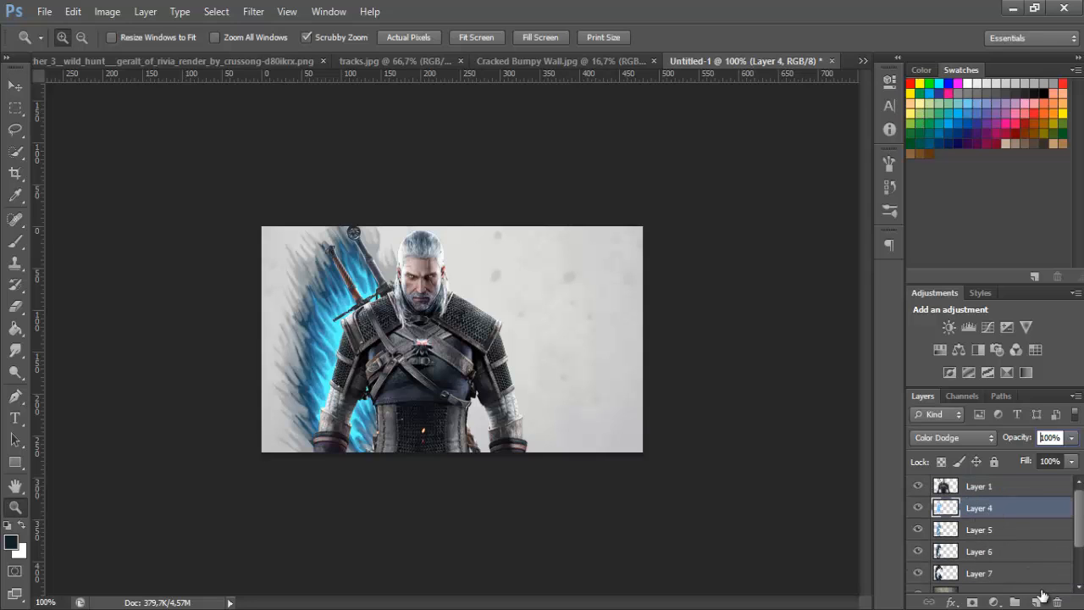
{"action": "left_click", "coordinate": [979, 489]}
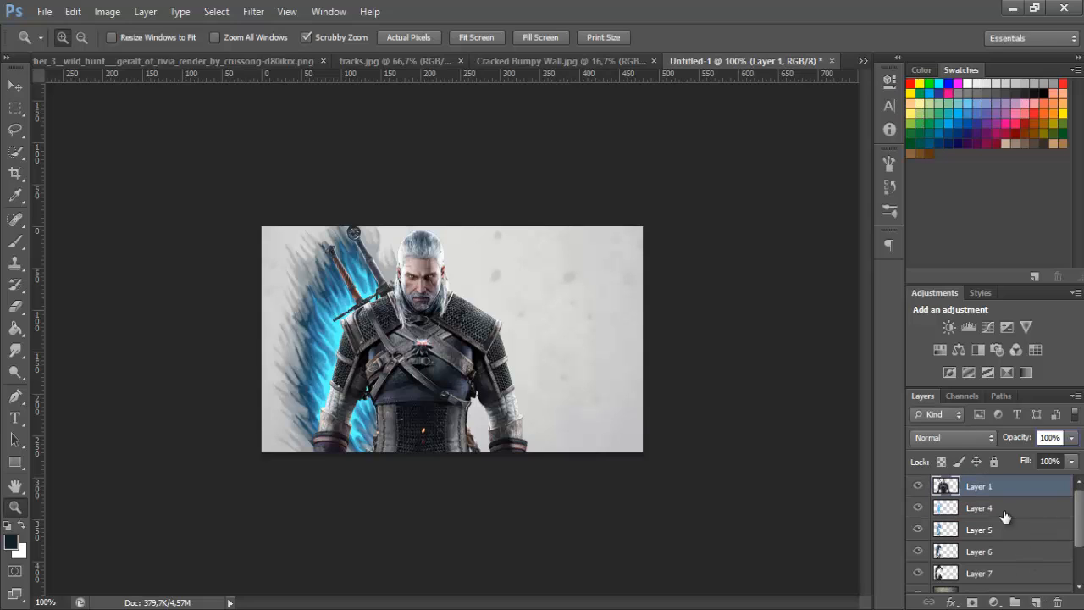
{"action": "left_click", "coordinate": [1037, 602], "text": "ctrl"}
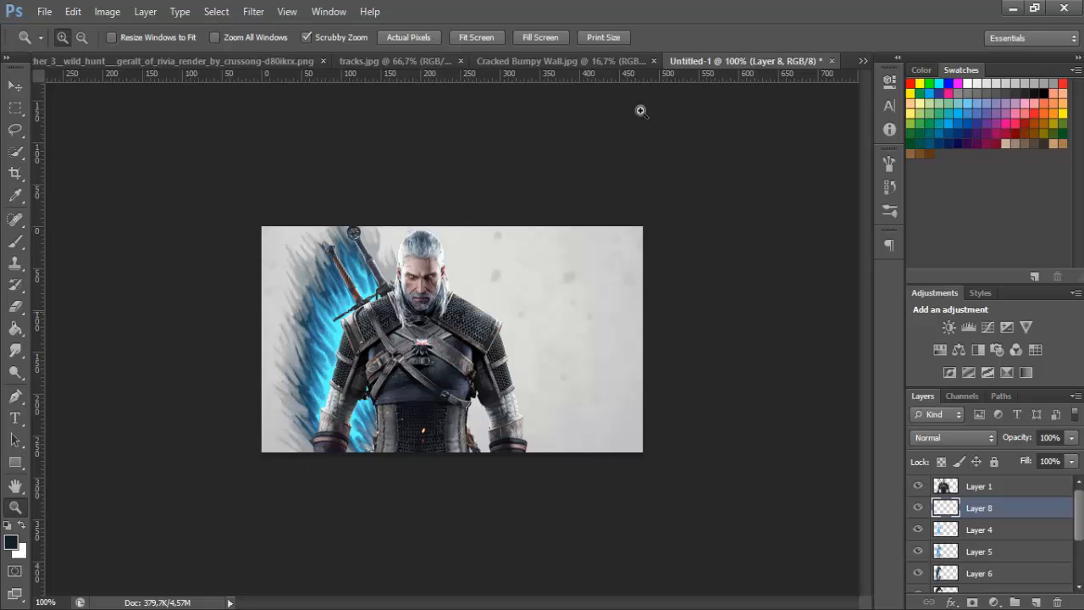
Paint light orange strokes behind the shoulder, arm and waist on the side opposite the swords with the 15 px brush
{"action": "left_click", "coordinate": [15, 240]}
{"action": "left_click", "coordinate": [10, 544]}
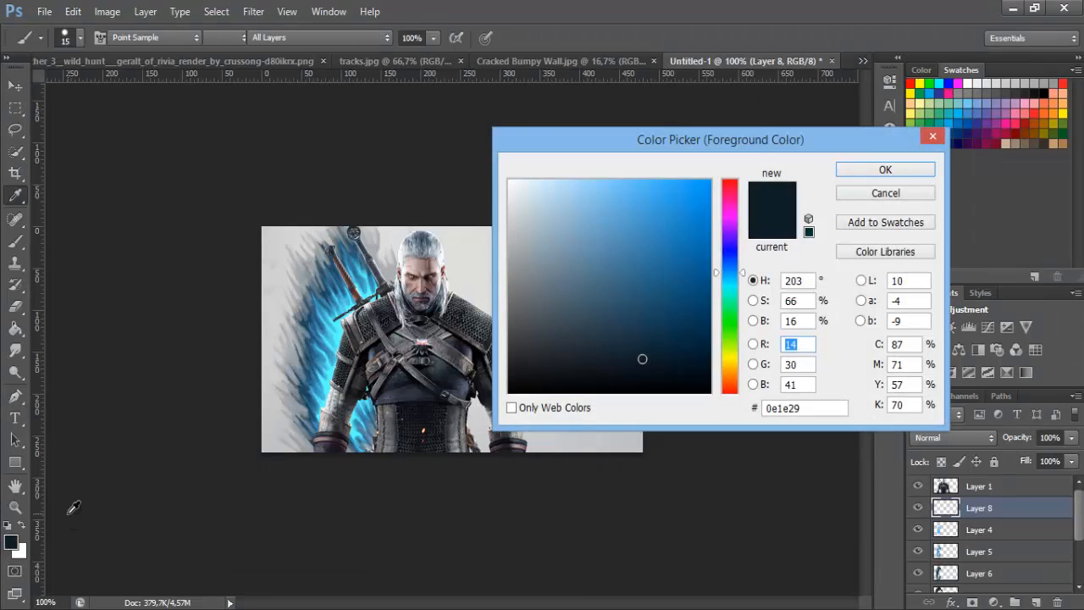
{"action": "left_click_drag", "start_coordinate": [730, 380], "coordinate": [730, 367]}
{"action": "left_click", "coordinate": [663, 244]}
{"action": "mouse_move", "coordinate": [666, 225]}
{"action": "left_mouse_down"}
{"action": "mouse_move", "coordinate": [674, 234]}
{"action": "mouse_move", "coordinate": [659, 179]}
{"action": "left_mouse_up"}
{"action": "left_click", "coordinate": [734, 371]}
{"action": "key", "text": "Return"}
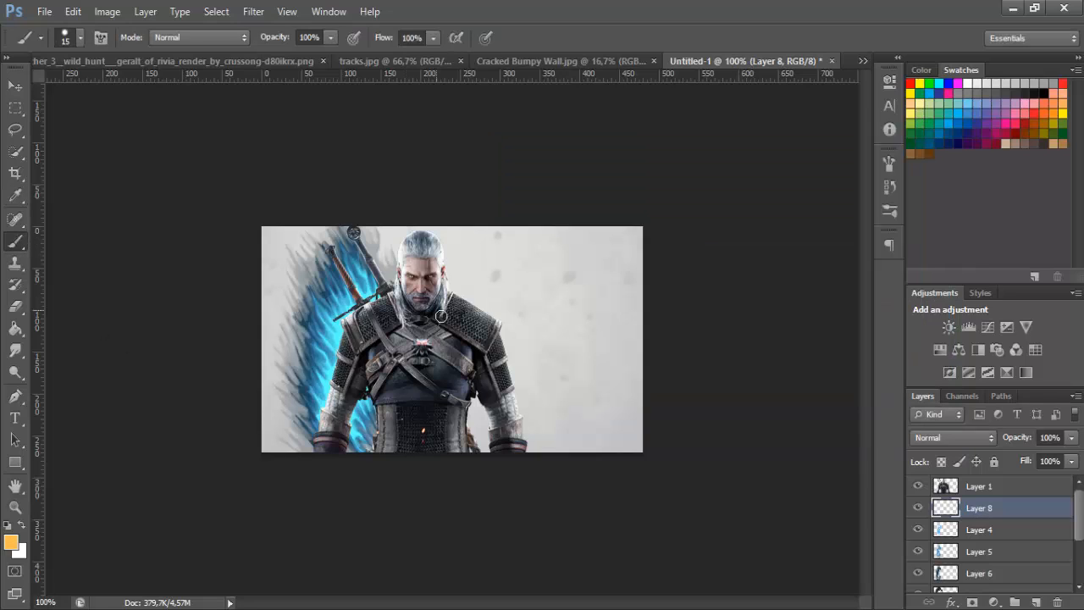
{"action": "mouse_move", "coordinate": [453, 298]}
{"action": "left_mouse_down"}
{"action": "mouse_move", "coordinate": [481, 285]}
{"action": "mouse_move", "coordinate": [477, 260]}
{"action": "mouse_move", "coordinate": [525, 394]}
{"action": "left_mouse_up"}
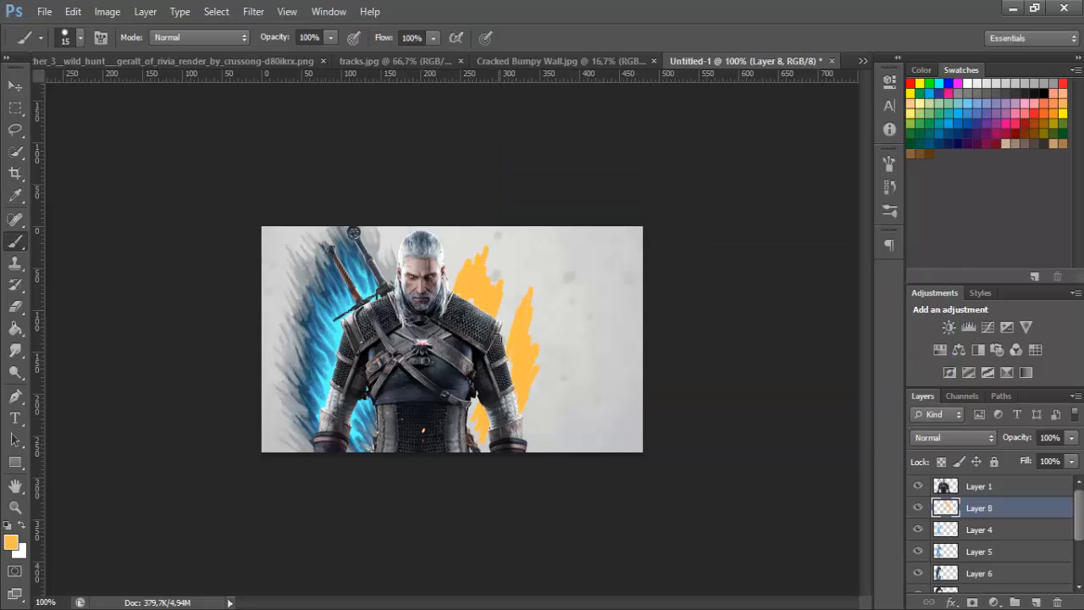
Smudge the light blue Color Dodge paint around the swords and along the arm into finer streaks with the 8 px Smudge tool
{"action": "left_click", "coordinate": [972, 531]}
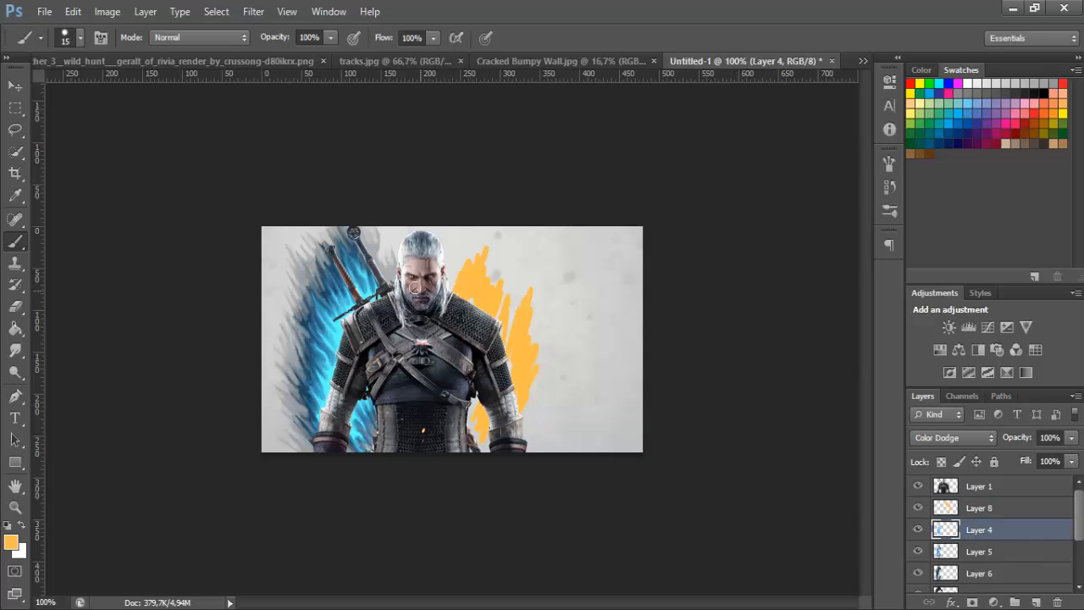
{"action": "left_click", "coordinate": [16, 508]}
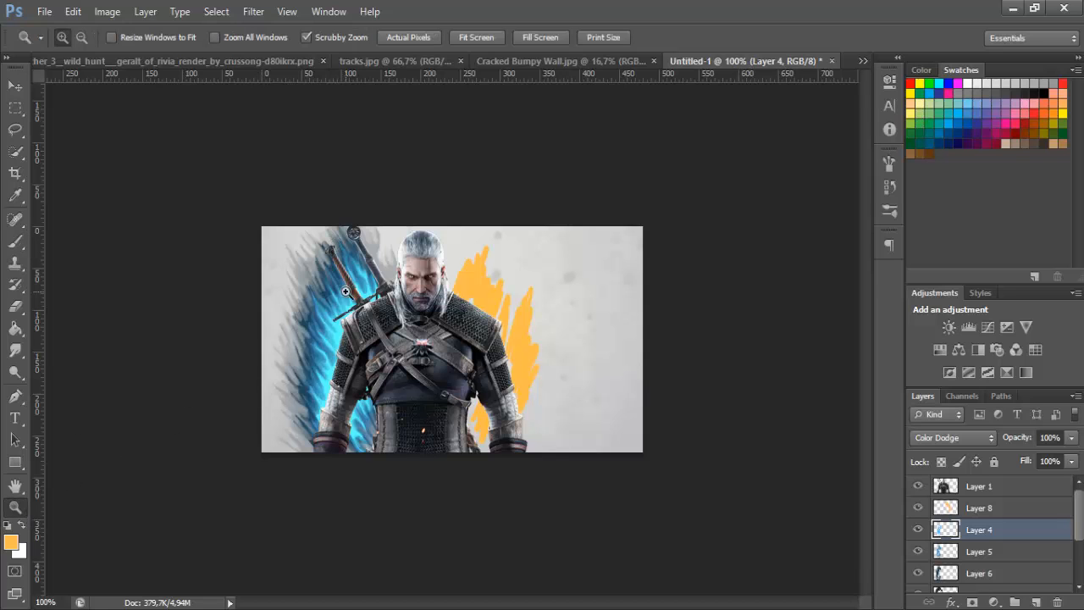
{"action": "left_click", "coordinate": [96, 321]}
{"action": "left_click", "coordinate": [20, 349]}
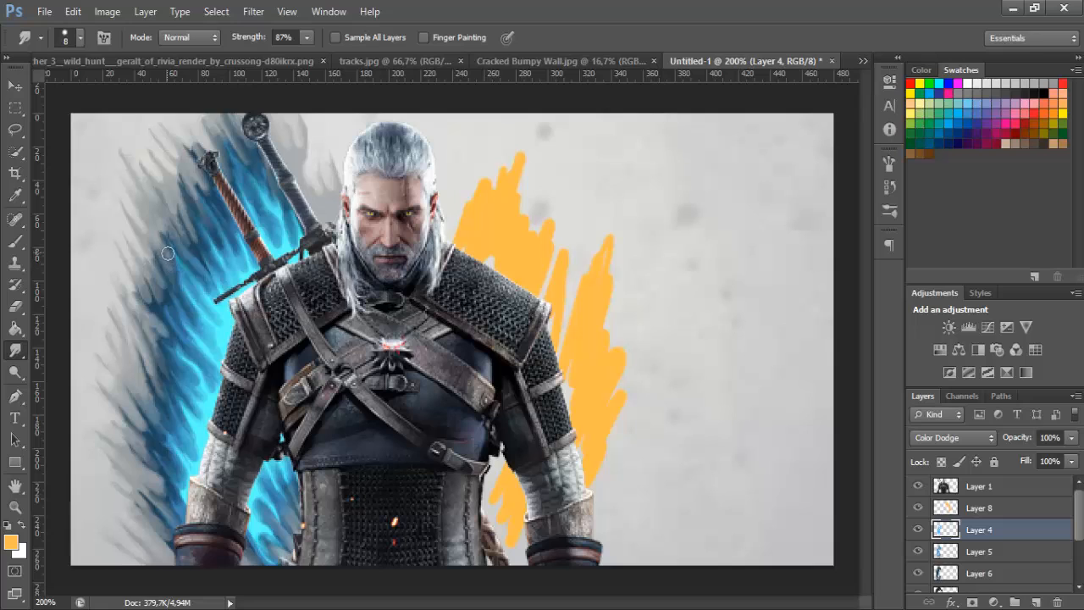
{"action": "left_click_drag", "start_coordinate": [194, 290], "coordinate": [171, 259]}
{"action": "mouse_move", "coordinate": [214, 312]}
{"action": "left_mouse_down"}
{"action": "mouse_move", "coordinate": [196, 290]}
{"action": "mouse_move", "coordinate": [199, 270]}
{"action": "mouse_move", "coordinate": [215, 313]}
{"action": "left_mouse_up"}
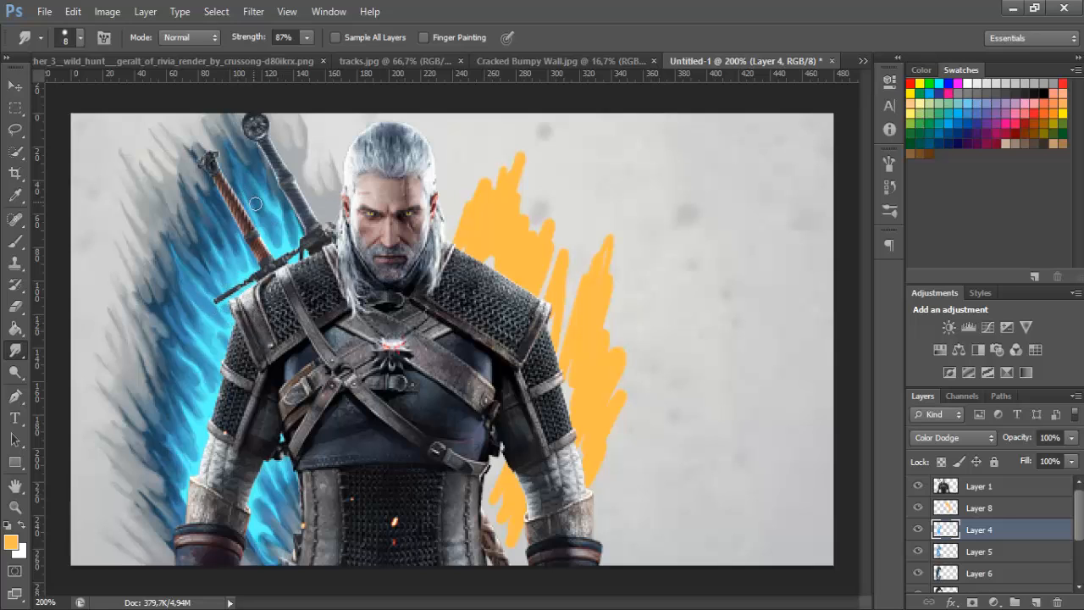
{"action": "left_click_drag", "start_coordinate": [285, 250], "coordinate": [278, 231]}
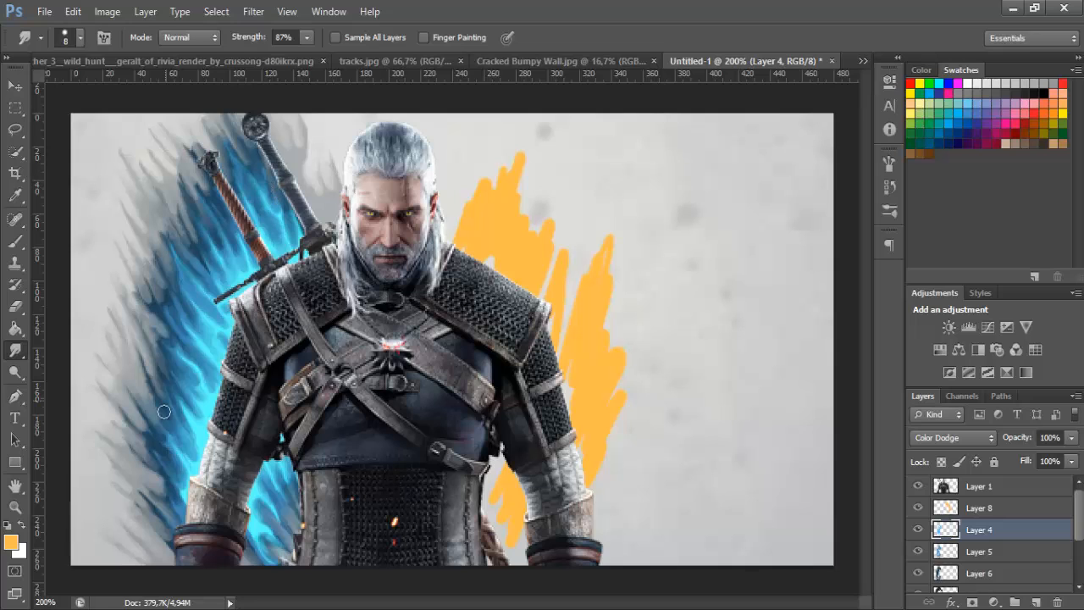
{"action": "mouse_move", "coordinate": [203, 443]}
{"action": "left_mouse_down"}
{"action": "mouse_move", "coordinate": [181, 416]}
{"action": "mouse_move", "coordinate": [184, 362]}
{"action": "left_mouse_up"}
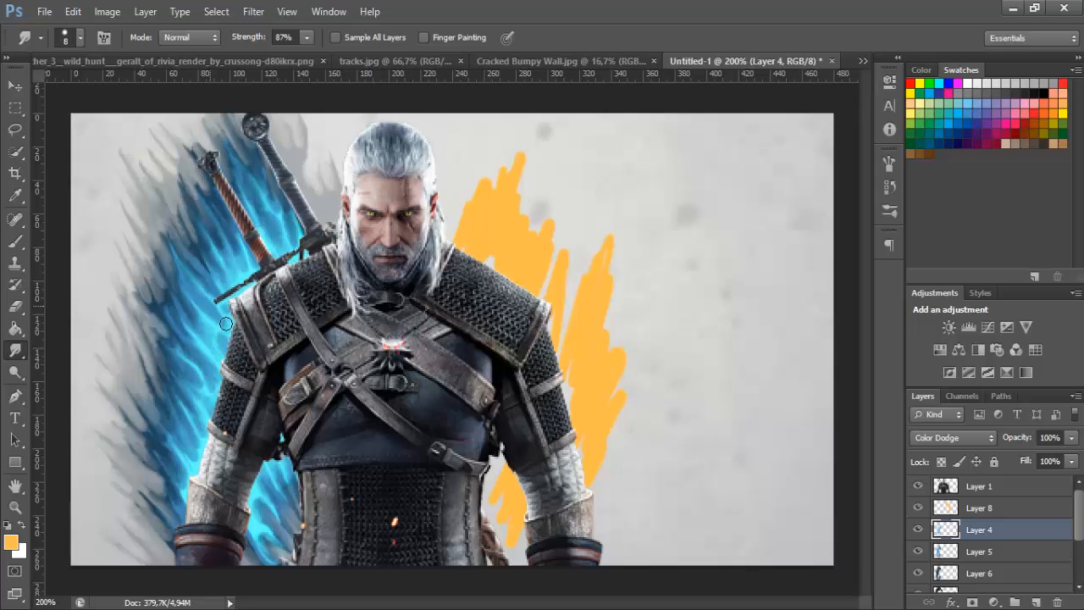
{"action": "left_click", "coordinate": [19, 309]}
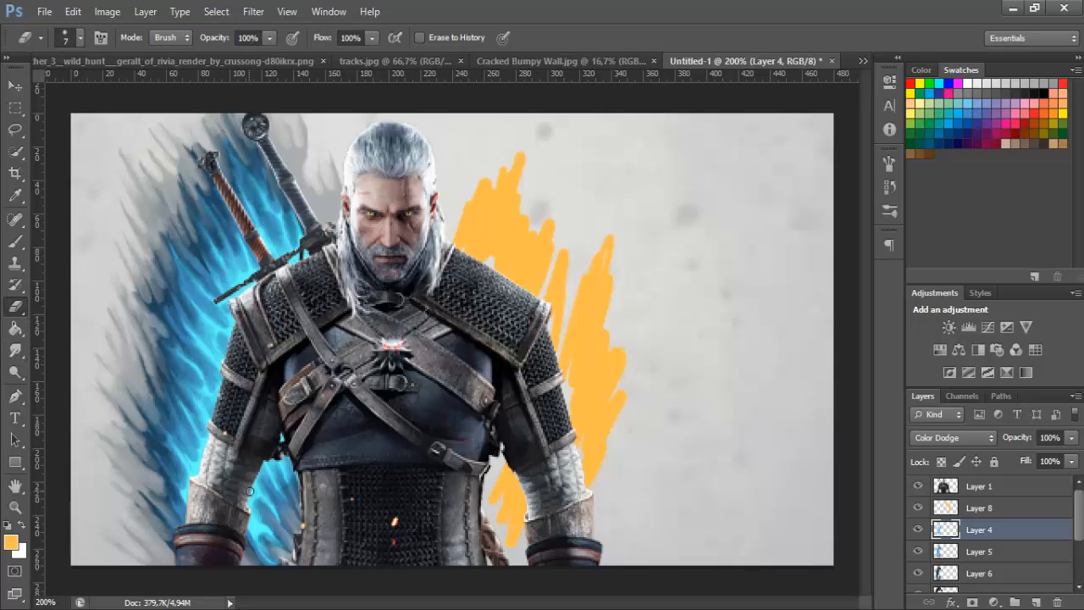
{"action": "left_click", "coordinate": [17, 353]}
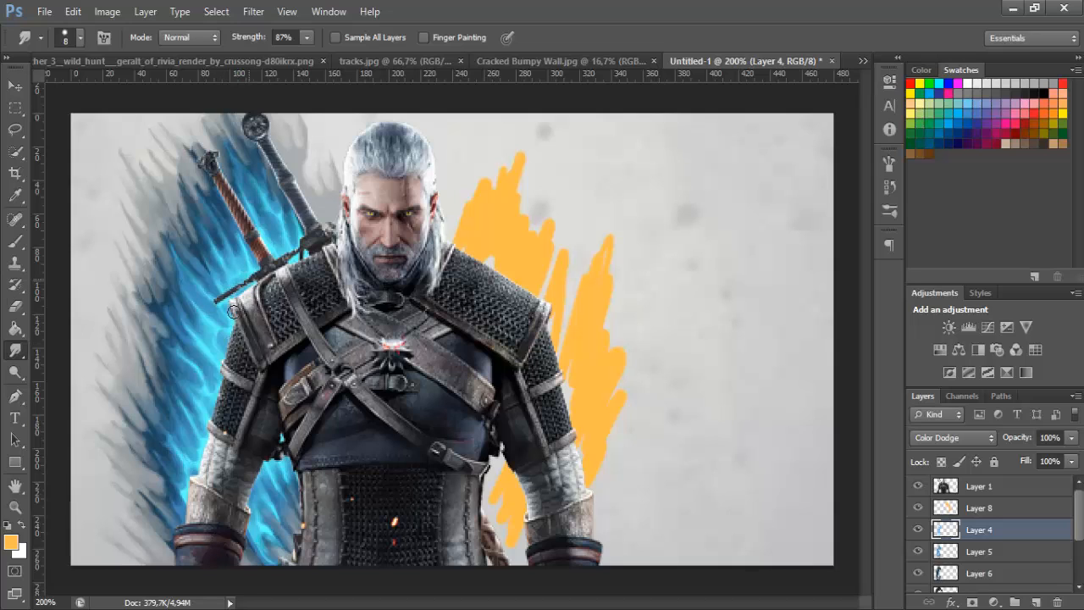
{"action": "double_click", "coordinate": [15, 506]}
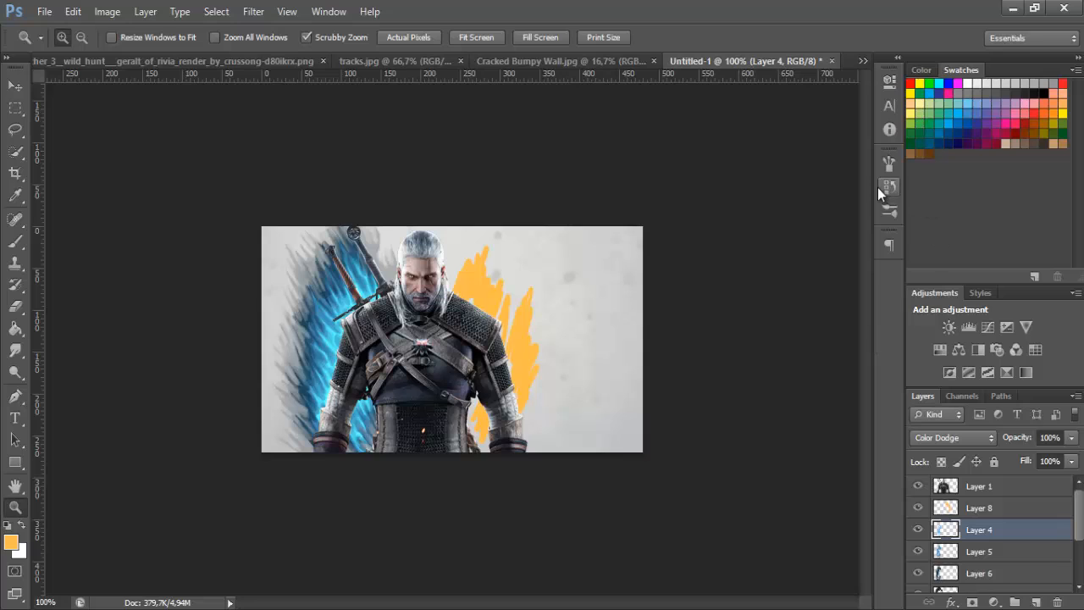
Smudge the light orange strokes behind the shoulder, arm and waist into thin flame-like wisps with the 8 px Smudge tool
{"action": "left_click", "coordinate": [985, 508]}
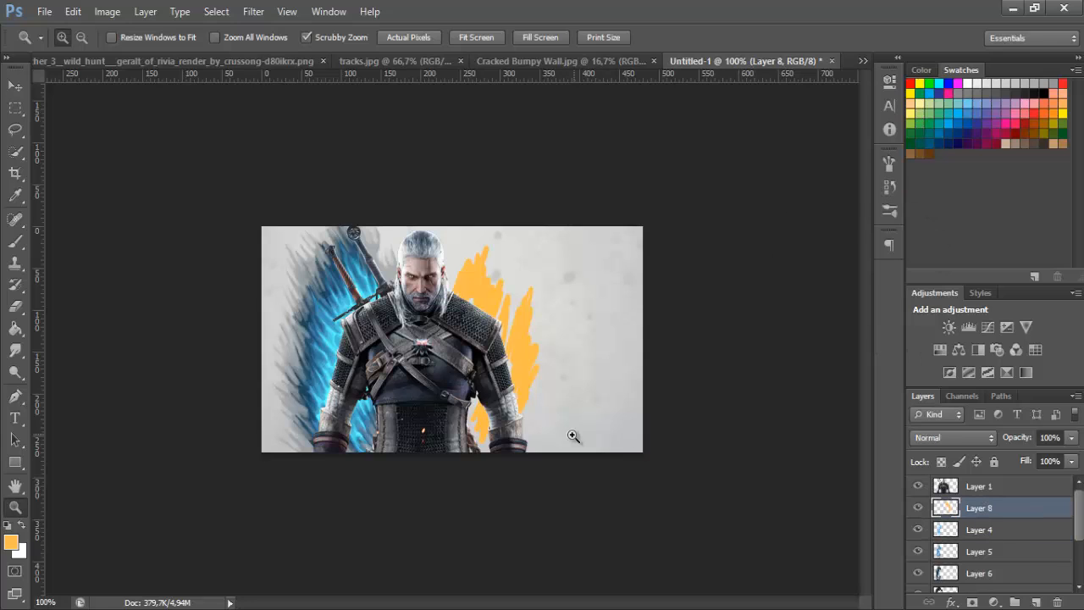
{"action": "left_click", "coordinate": [15, 350]}
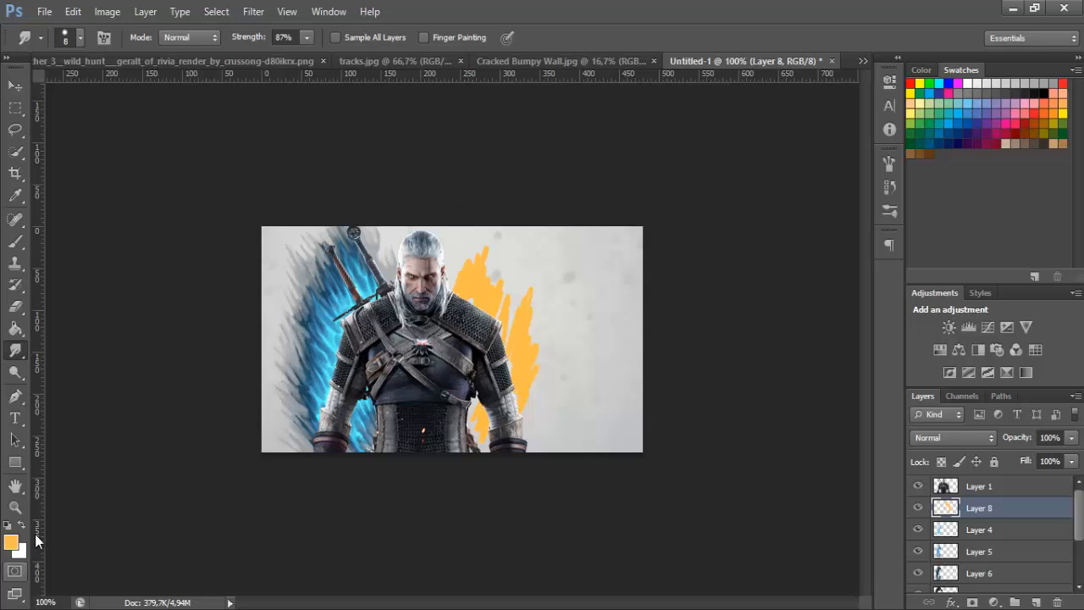
{"action": "left_click", "coordinate": [15, 506]}
{"action": "left_click", "coordinate": [594, 343]}
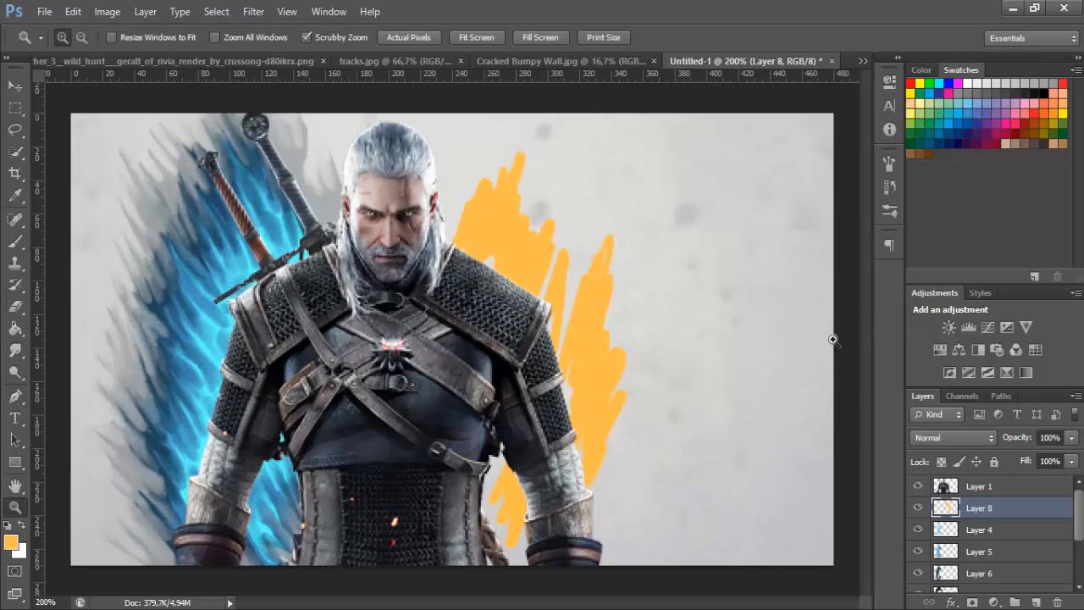
{"action": "left_click", "coordinate": [15, 349]}
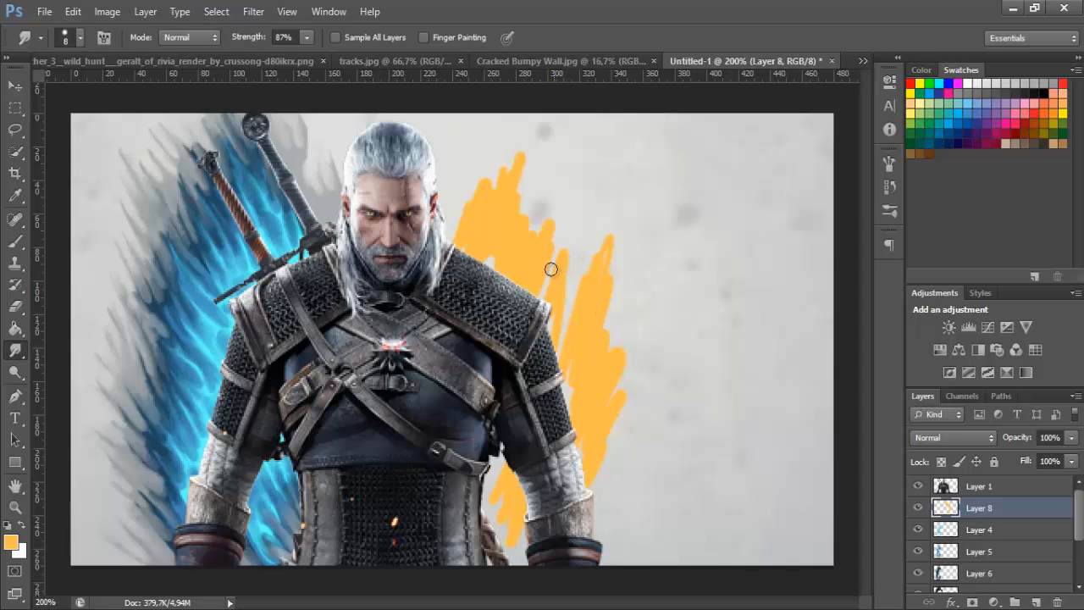
{"action": "left_click_drag", "start_coordinate": [475, 169], "coordinate": [464, 224]}
{"action": "mouse_move", "coordinate": [491, 178]}
{"action": "left_mouse_down"}
{"action": "mouse_move", "coordinate": [456, 251]}
{"action": "mouse_move", "coordinate": [476, 169]}
{"action": "mouse_move", "coordinate": [467, 219]}
{"action": "mouse_move", "coordinate": [502, 153]}
{"action": "mouse_move", "coordinate": [501, 200]}
{"action": "mouse_move", "coordinate": [527, 145]}
{"action": "mouse_move", "coordinate": [501, 206]}
{"action": "mouse_move", "coordinate": [518, 168]}
{"action": "mouse_move", "coordinate": [522, 219]}
{"action": "mouse_move", "coordinate": [510, 202]}
{"action": "mouse_move", "coordinate": [521, 198]}
{"action": "mouse_move", "coordinate": [481, 272]}
{"action": "mouse_move", "coordinate": [469, 261]}
{"action": "mouse_move", "coordinate": [464, 278]}
{"action": "mouse_move", "coordinate": [525, 218]}
{"action": "mouse_move", "coordinate": [528, 232]}
{"action": "mouse_move", "coordinate": [475, 254]}
{"action": "mouse_move", "coordinate": [556, 212]}
{"action": "mouse_move", "coordinate": [538, 266]}
{"action": "mouse_move", "coordinate": [545, 251]}
{"action": "mouse_move", "coordinate": [508, 292]}
{"action": "left_mouse_up"}
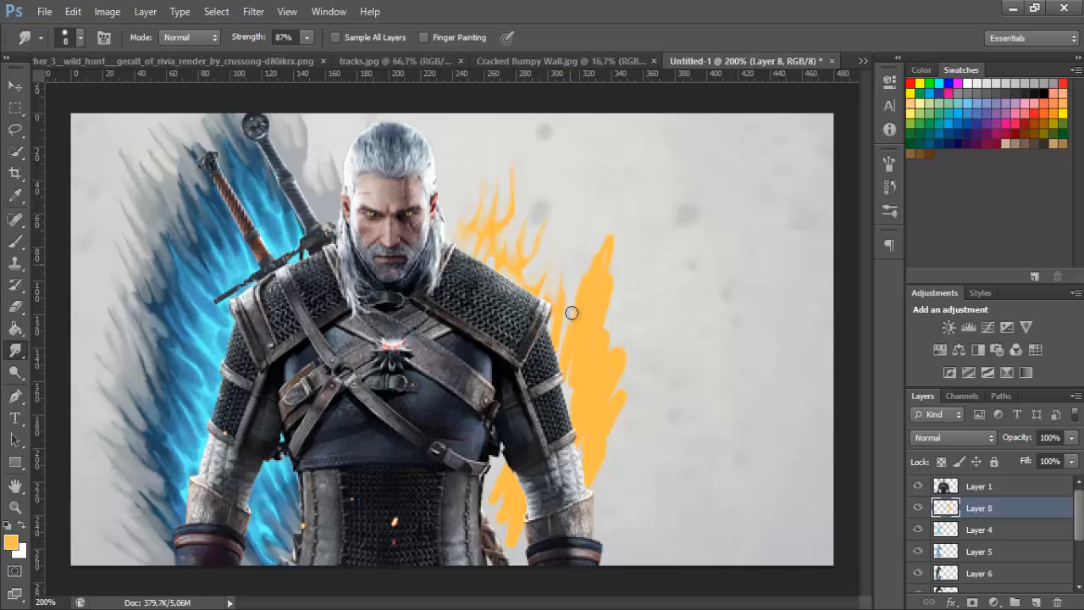
{"action": "mouse_move", "coordinate": [568, 234]}
{"action": "left_mouse_down"}
{"action": "mouse_move", "coordinate": [561, 333]}
{"action": "mouse_move", "coordinate": [608, 244]}
{"action": "mouse_move", "coordinate": [575, 284]}
{"action": "mouse_move", "coordinate": [591, 270]}
{"action": "mouse_move", "coordinate": [573, 312]}
{"action": "mouse_move", "coordinate": [615, 266]}
{"action": "mouse_move", "coordinate": [590, 348]}
{"action": "mouse_move", "coordinate": [597, 324]}
{"action": "mouse_move", "coordinate": [572, 312]}
{"action": "mouse_move", "coordinate": [574, 374]}
{"action": "left_mouse_up"}
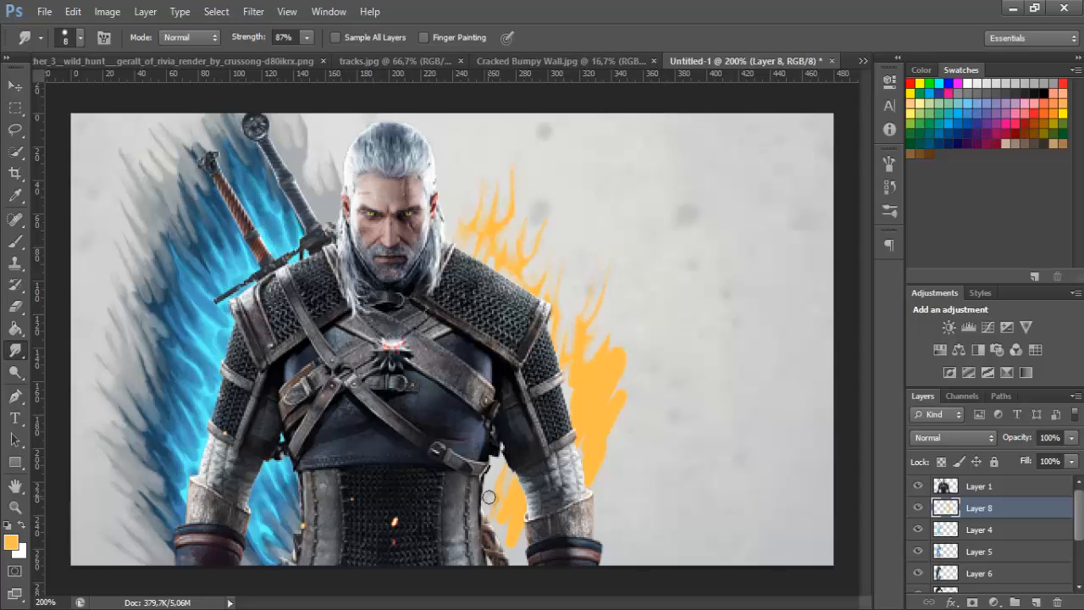
{"action": "left_click_drag", "start_coordinate": [491, 505], "coordinate": [527, 480]}
{"action": "mouse_move", "coordinate": [626, 377]}
{"action": "left_mouse_down"}
{"action": "mouse_move", "coordinate": [599, 454]}
{"action": "mouse_move", "coordinate": [582, 456]}
{"action": "mouse_move", "coordinate": [623, 340]}
{"action": "mouse_move", "coordinate": [557, 384]}
{"action": "mouse_move", "coordinate": [616, 306]}
{"action": "mouse_move", "coordinate": [612, 380]}
{"action": "mouse_move", "coordinate": [565, 407]}
{"action": "mouse_move", "coordinate": [574, 415]}
{"action": "mouse_move", "coordinate": [580, 318]}
{"action": "mouse_move", "coordinate": [602, 291]}
{"action": "mouse_move", "coordinate": [588, 442]}
{"action": "mouse_move", "coordinate": [576, 415]}
{"action": "mouse_move", "coordinate": [539, 414]}
{"action": "left_mouse_up"}
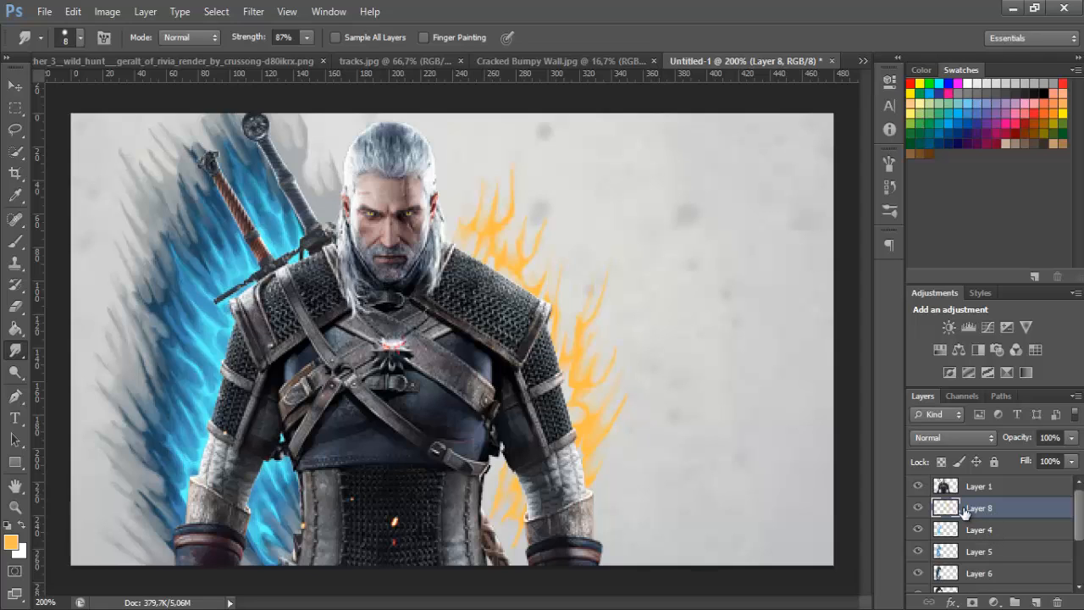
Add a new layer directly below the light orange paint and choose a darker, brownish orange as the foreground colour
{"action": "left_click", "coordinate": [984, 530]}
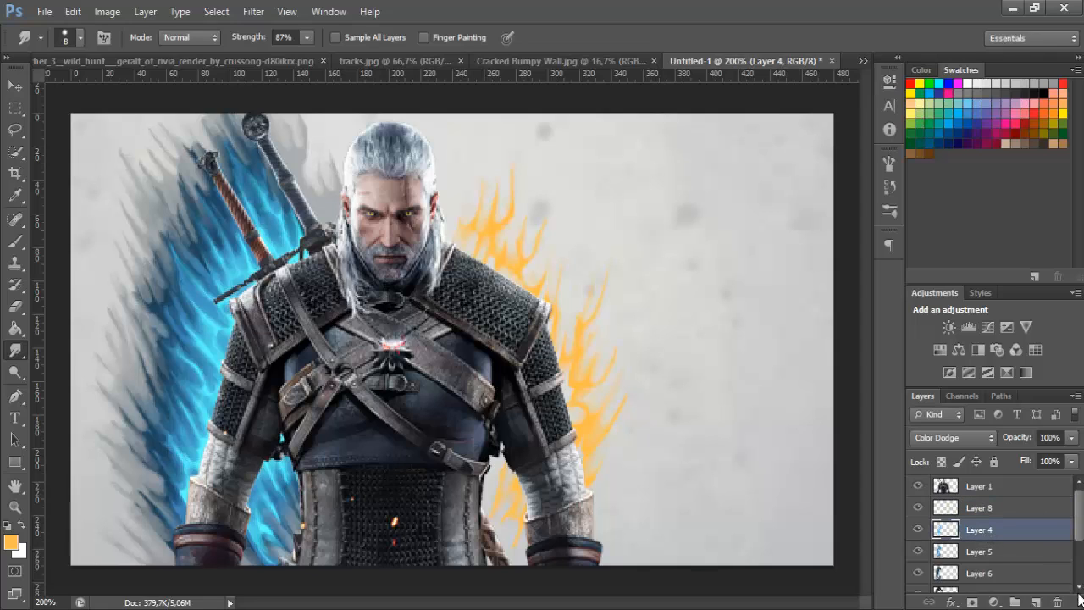
{"action": "left_click", "coordinate": [1036, 602]}
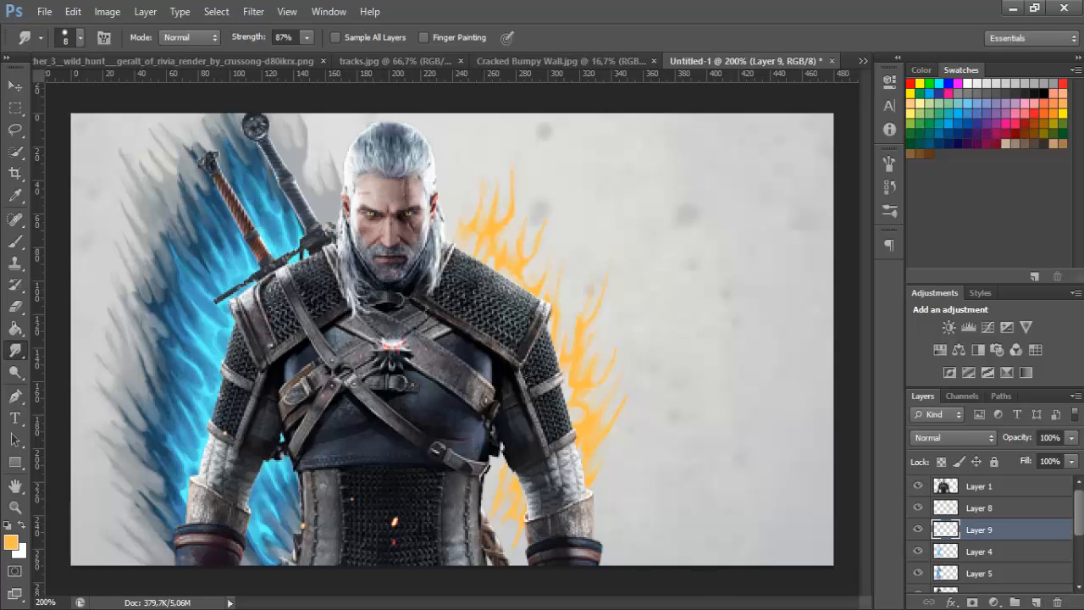
{"action": "left_click", "coordinate": [11, 542]}
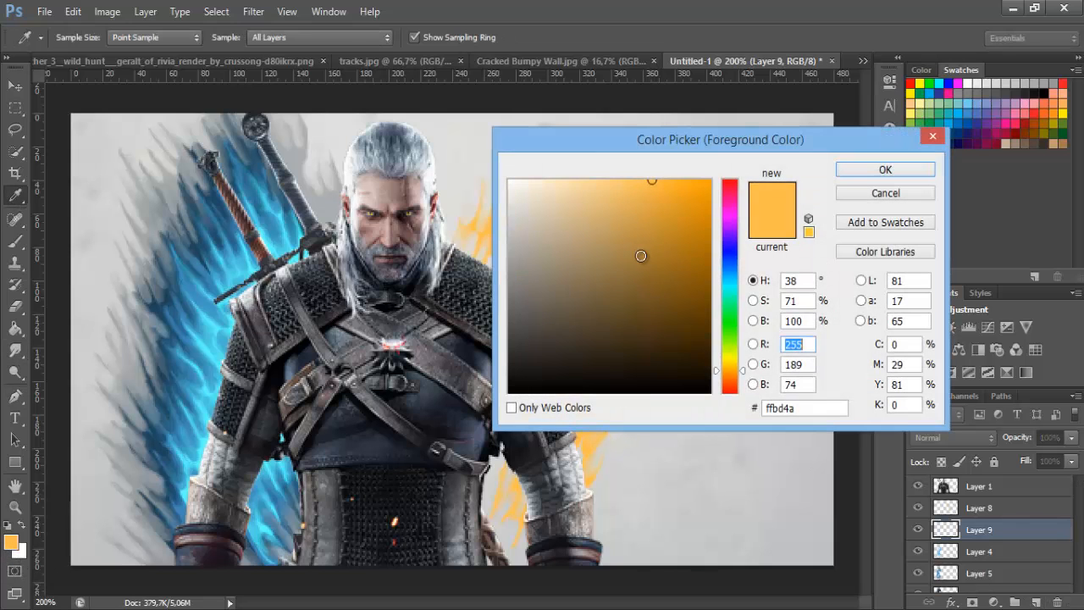
{"action": "left_click", "coordinate": [650, 253]}
{"action": "left_click", "coordinate": [902, 170]}
Paint darker orange strokes behind and around the light orange wisps, from beside the head down to the waist, with the 15 px brush
{"action": "left_click", "coordinate": [14, 241]}
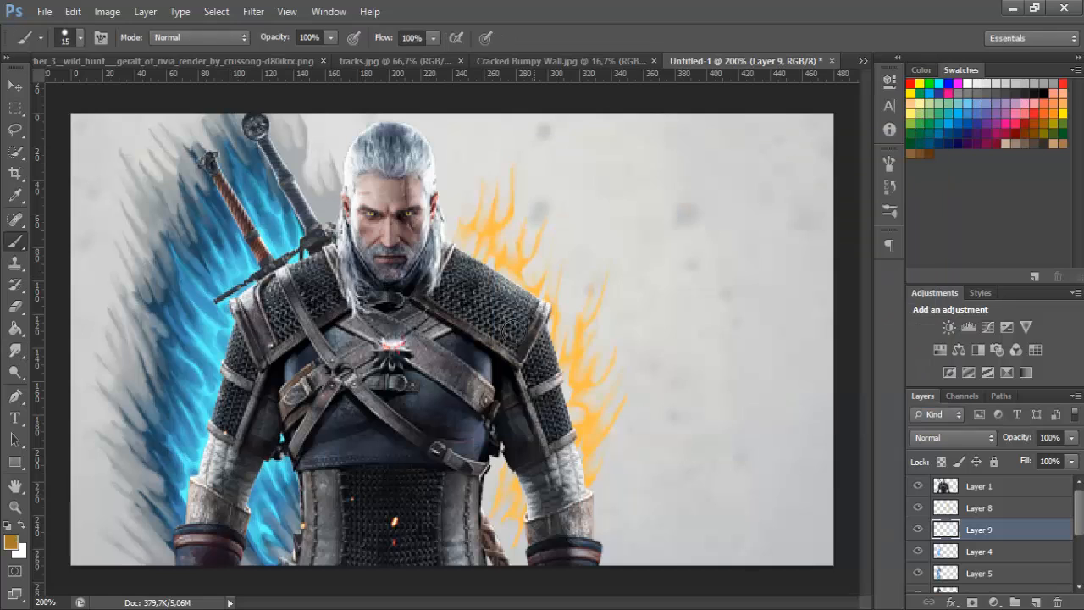
{"action": "mouse_move", "coordinate": [458, 244]}
{"action": "left_mouse_down"}
{"action": "mouse_move", "coordinate": [503, 161]}
{"action": "mouse_move", "coordinate": [497, 283]}
{"action": "mouse_move", "coordinate": [548, 275]}
{"action": "mouse_move", "coordinate": [561, 370]}
{"action": "mouse_move", "coordinate": [608, 386]}
{"action": "mouse_move", "coordinate": [576, 478]}
{"action": "mouse_move", "coordinate": [484, 512]}
{"action": "mouse_move", "coordinate": [514, 551]}
{"action": "left_mouse_up"}
{"action": "left_click_drag", "start_coordinate": [558, 236], "coordinate": [544, 352]}
{"action": "left_click_drag", "start_coordinate": [540, 209], "coordinate": [512, 302]}
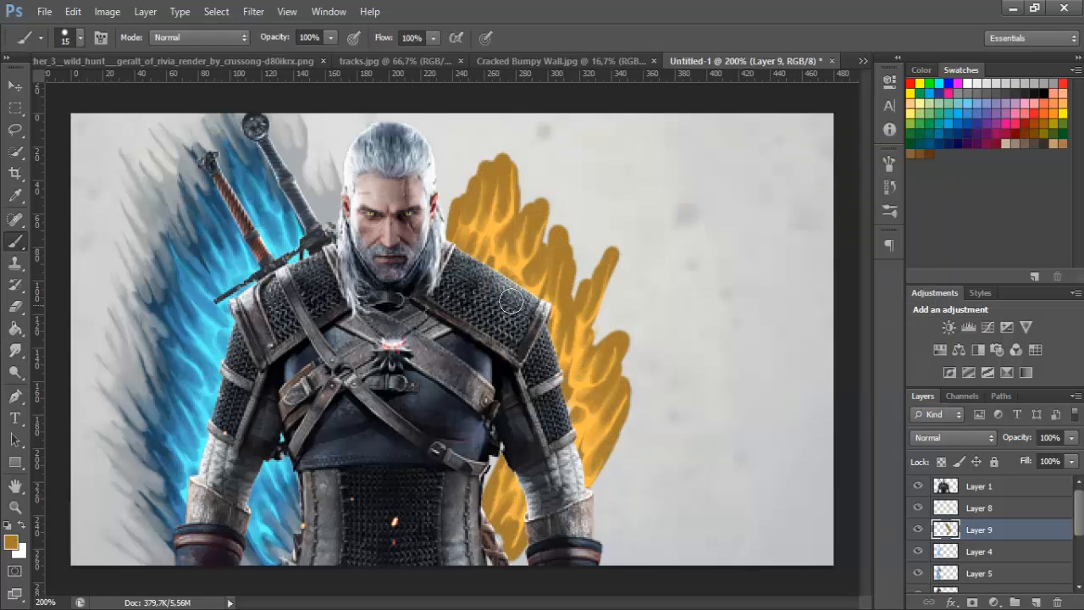
Smudge the edges of the darker orange paint beside the head, shoulder, arm and waist into feathered flame streaks with the 8 px Smudge tool
{"action": "left_click", "coordinate": [15, 350]}
{"action": "mouse_move", "coordinate": [498, 167]}
{"action": "left_mouse_down"}
{"action": "mouse_move", "coordinate": [442, 236]}
{"action": "mouse_move", "coordinate": [458, 179]}
{"action": "mouse_move", "coordinate": [474, 193]}
{"action": "mouse_move", "coordinate": [460, 180]}
{"action": "mouse_move", "coordinate": [469, 216]}
{"action": "mouse_move", "coordinate": [491, 171]}
{"action": "mouse_move", "coordinate": [476, 157]}
{"action": "mouse_move", "coordinate": [473, 192]}
{"action": "mouse_move", "coordinate": [502, 147]}
{"action": "mouse_move", "coordinate": [503, 188]}
{"action": "mouse_move", "coordinate": [525, 199]}
{"action": "mouse_move", "coordinate": [519, 218]}
{"action": "mouse_move", "coordinate": [558, 205]}
{"action": "mouse_move", "coordinate": [536, 274]}
{"action": "left_mouse_up"}
{"action": "mouse_move", "coordinate": [537, 225]}
{"action": "left_mouse_down"}
{"action": "mouse_move", "coordinate": [561, 240]}
{"action": "mouse_move", "coordinate": [568, 296]}
{"action": "mouse_move", "coordinate": [550, 290]}
{"action": "mouse_move", "coordinate": [555, 263]}
{"action": "mouse_move", "coordinate": [562, 287]}
{"action": "mouse_move", "coordinate": [587, 273]}
{"action": "mouse_move", "coordinate": [567, 305]}
{"action": "mouse_move", "coordinate": [575, 276]}
{"action": "mouse_move", "coordinate": [568, 311]}
{"action": "left_mouse_up"}
{"action": "left_click_drag", "start_coordinate": [595, 262], "coordinate": [591, 291]}
{"action": "left_click_drag", "start_coordinate": [610, 242], "coordinate": [613, 264]}
{"action": "left_click_drag", "start_coordinate": [586, 336], "coordinate": [613, 302]}
{"action": "mouse_move", "coordinate": [594, 336]}
{"action": "left_mouse_down"}
{"action": "mouse_move", "coordinate": [609, 292]}
{"action": "mouse_move", "coordinate": [601, 345]}
{"action": "left_mouse_up"}
{"action": "mouse_move", "coordinate": [605, 357]}
{"action": "left_mouse_down"}
{"action": "mouse_move", "coordinate": [625, 326]}
{"action": "mouse_move", "coordinate": [609, 383]}
{"action": "mouse_move", "coordinate": [618, 401]}
{"action": "mouse_move", "coordinate": [605, 407]}
{"action": "mouse_move", "coordinate": [632, 389]}
{"action": "mouse_move", "coordinate": [599, 460]}
{"action": "left_mouse_up"}
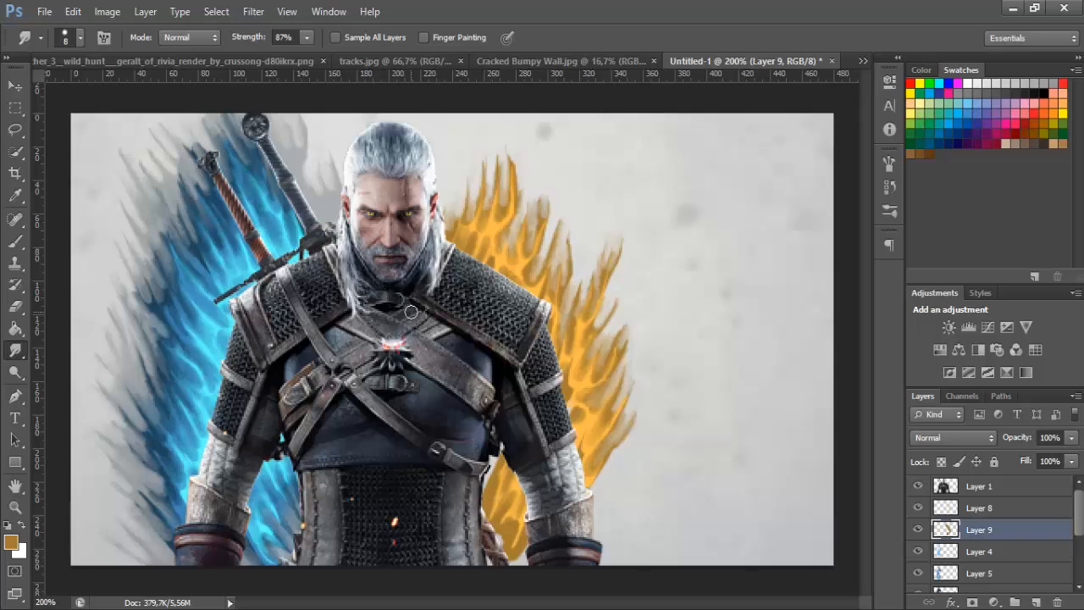
{"action": "left_click_drag", "start_coordinate": [496, 458], "coordinate": [501, 523]}
{"action": "mouse_move", "coordinate": [493, 537]}
{"action": "left_mouse_down"}
{"action": "mouse_move", "coordinate": [512, 542]}
{"action": "mouse_move", "coordinate": [515, 562]}
{"action": "left_mouse_up"}
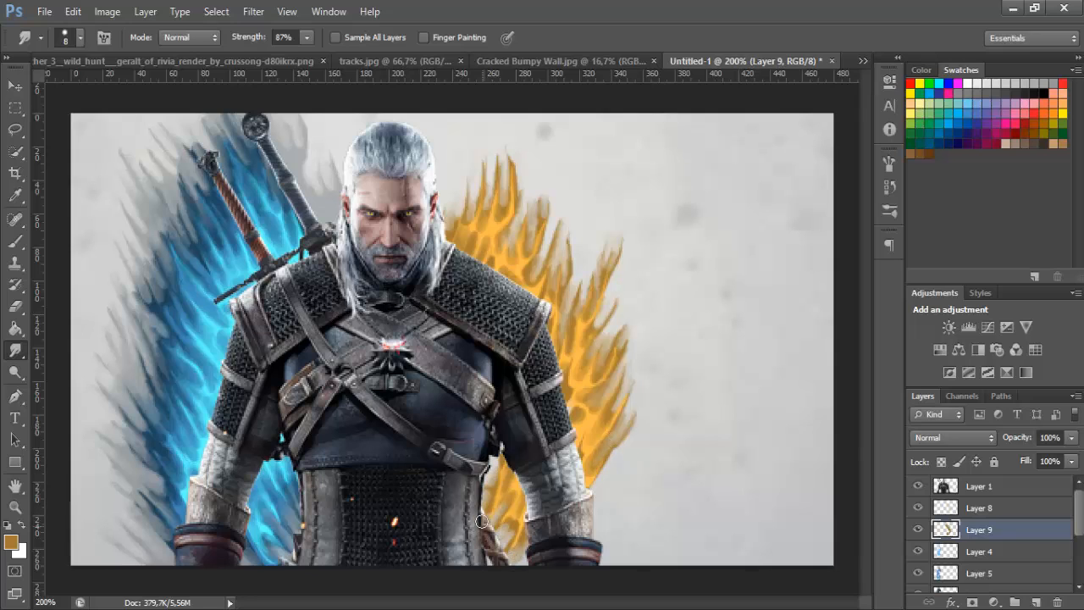
{"action": "left_click_drag", "start_coordinate": [499, 460], "coordinate": [496, 481]}
{"action": "left_click_drag", "start_coordinate": [502, 528], "coordinate": [481, 561]}
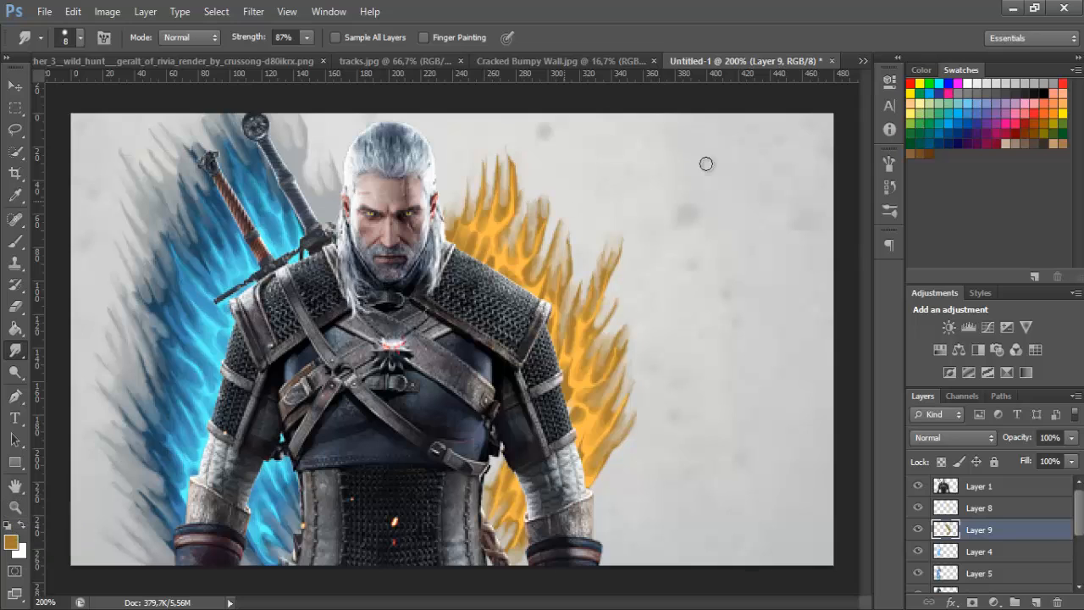
Set the light orange paint layer's blend mode to Linear Dodge (Add)
{"action": "left_click", "coordinate": [980, 508]}
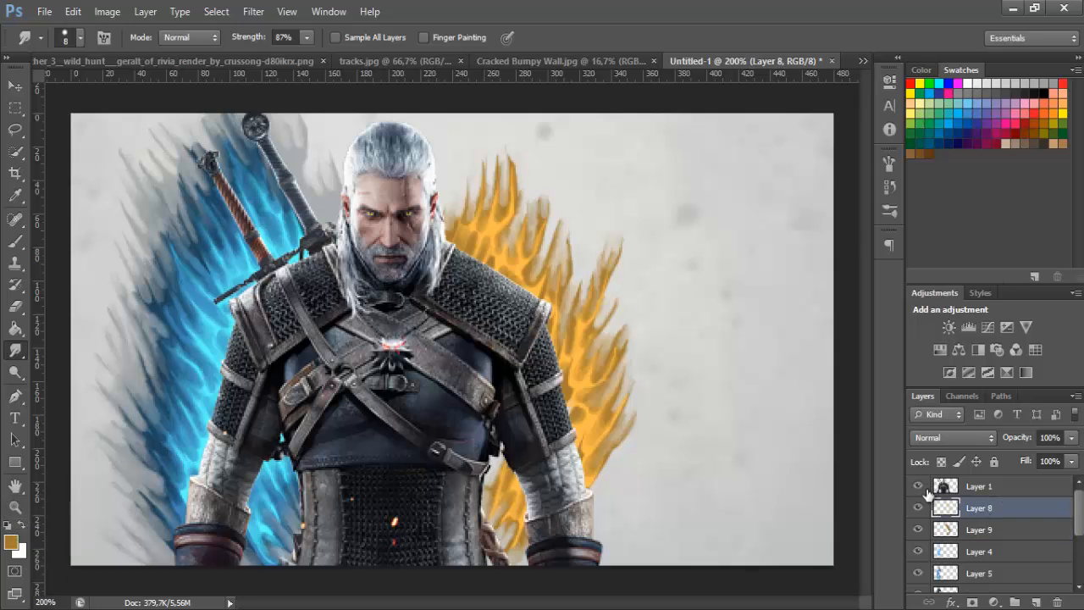
{"action": "left_click", "coordinate": [944, 437]}
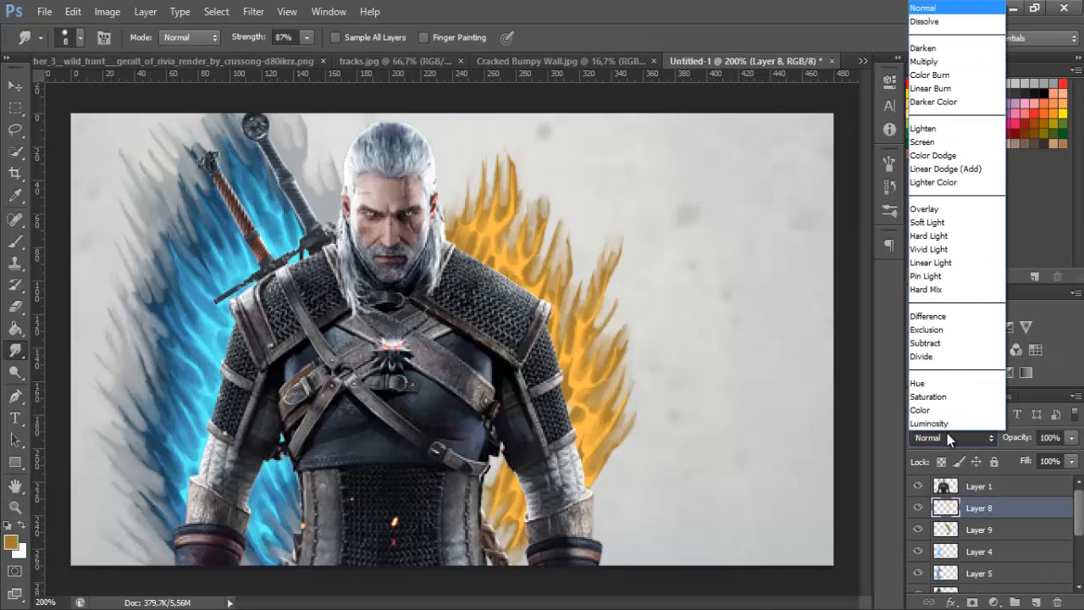
{"action": "left_click", "coordinate": [955, 170]}
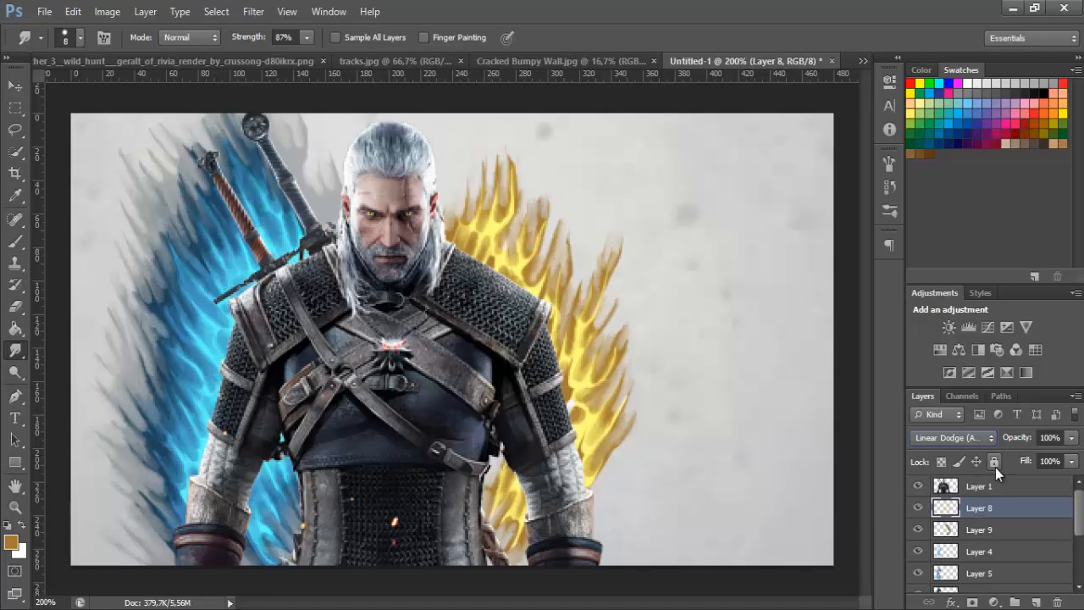
Adjust the light orange paint with Hue/Saturation, using a hue of about -34 and a saturation of +85, and compare before and after
{"action": "key", "text": "ctrl+u"}
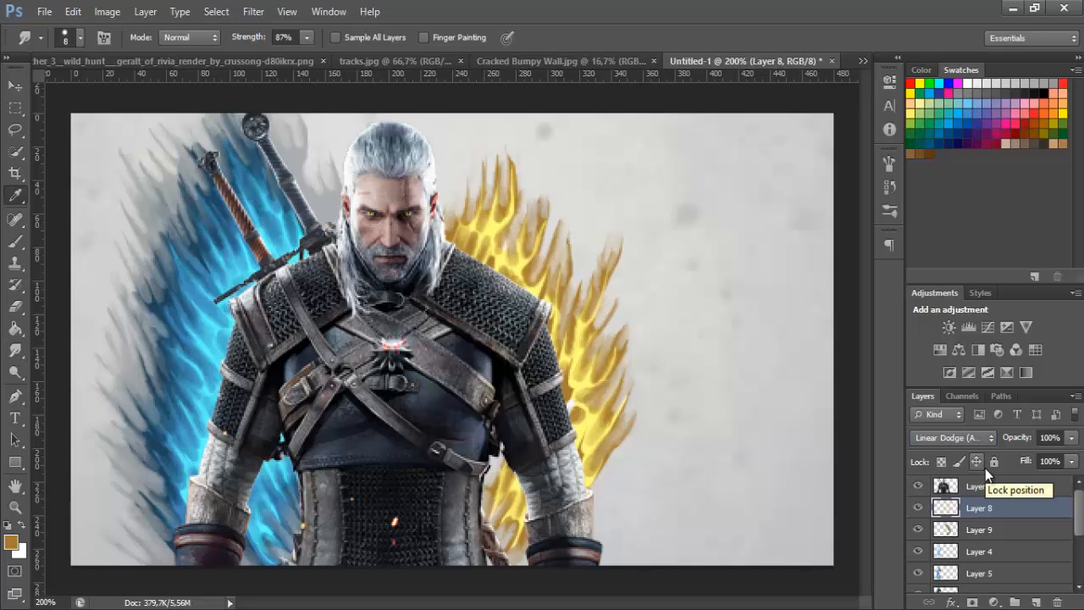
{"action": "left_click_drag", "start_coordinate": [826, 89], "coordinate": [912, 70]}
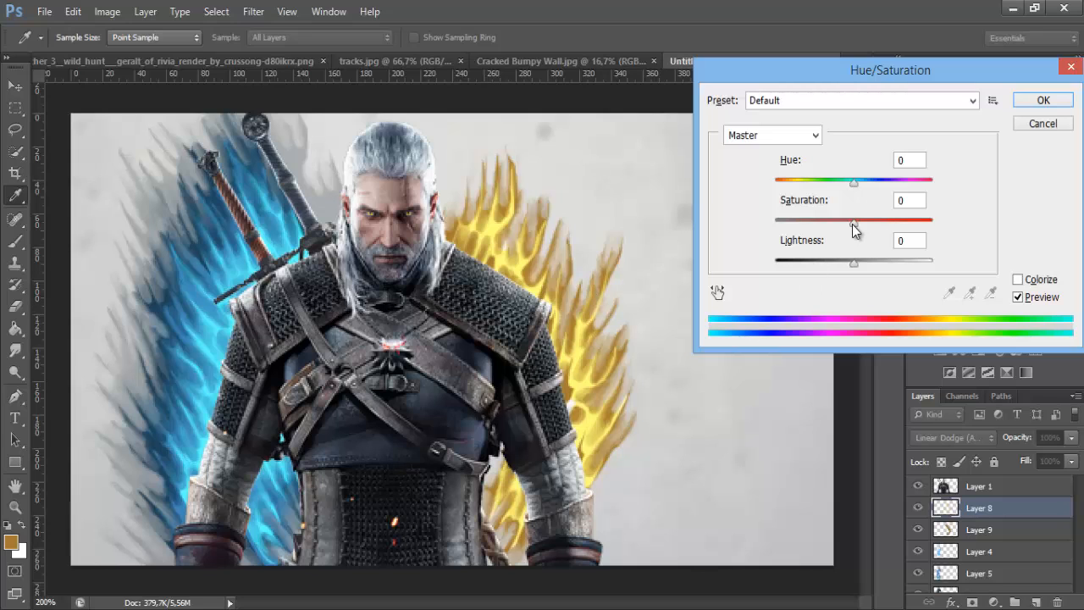
{"action": "left_click_drag", "start_coordinate": [855, 222], "coordinate": [916, 219]}
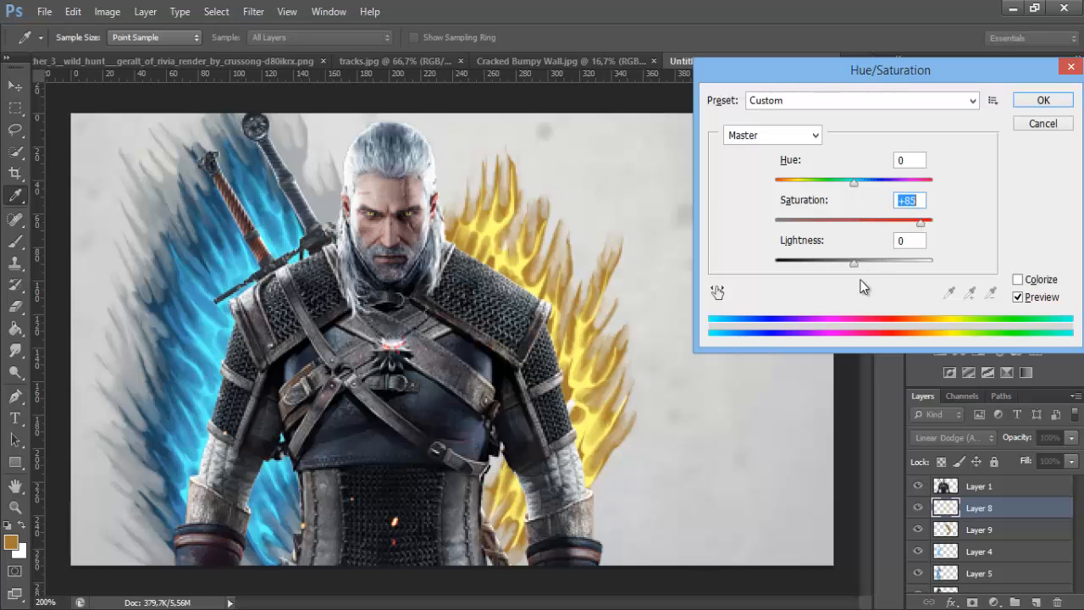
{"action": "left_click_drag", "start_coordinate": [853, 182], "coordinate": [827, 182]}
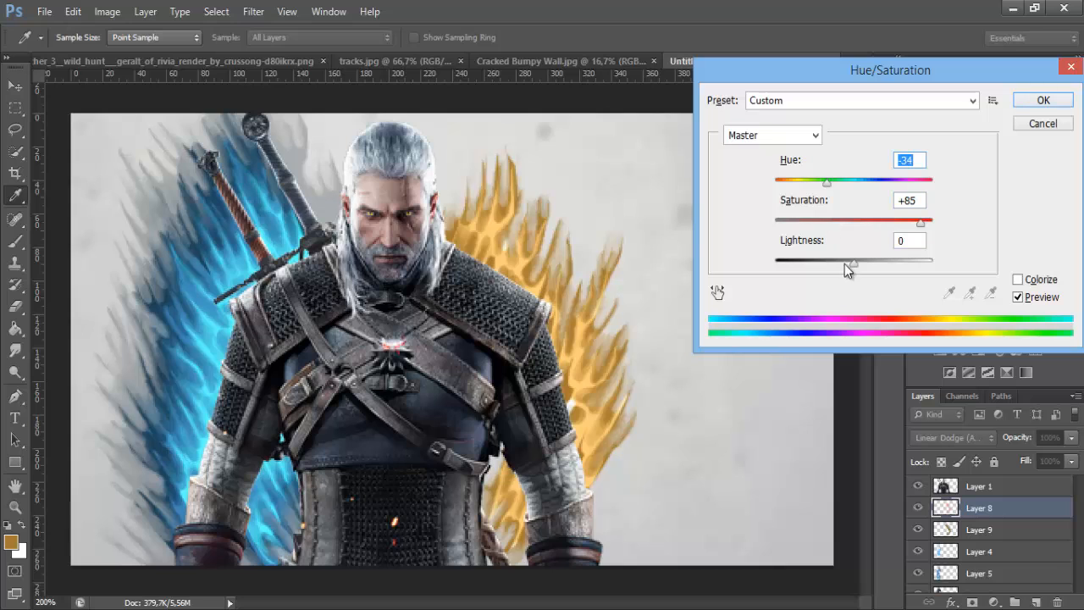
{"action": "left_click_drag", "start_coordinate": [852, 263], "coordinate": [848, 269]}
{"action": "left_click_drag", "start_coordinate": [826, 182], "coordinate": [828, 182]}
{"action": "key", "text": "Return"}
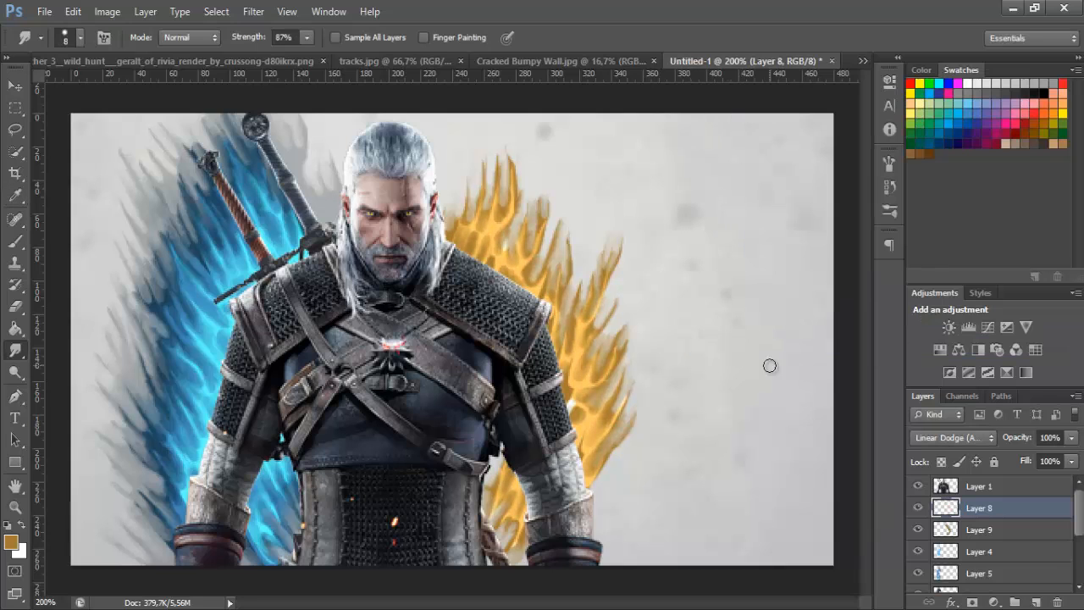
{"action": "key", "text": "ctrl+z"}
{"action": "key", "text": "ctrl+z"}
Add a new layer between the darker orange paint and the light blue Color Dodge paint, and switch to the Brush tool
{"action": "left_click", "coordinate": [1004, 538]}
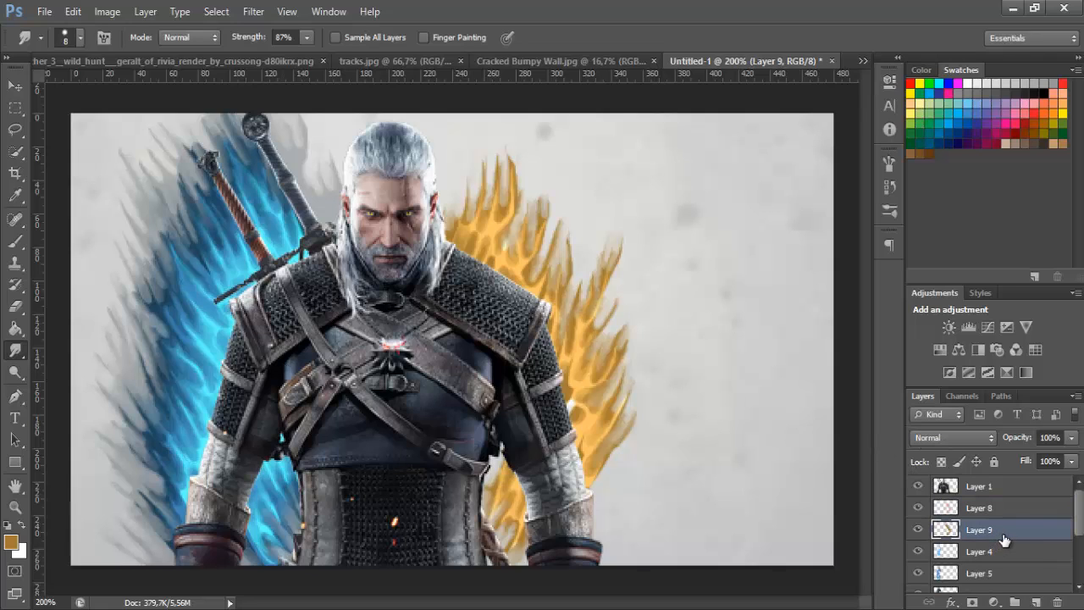
{"action": "left_click", "coordinate": [995, 551]}
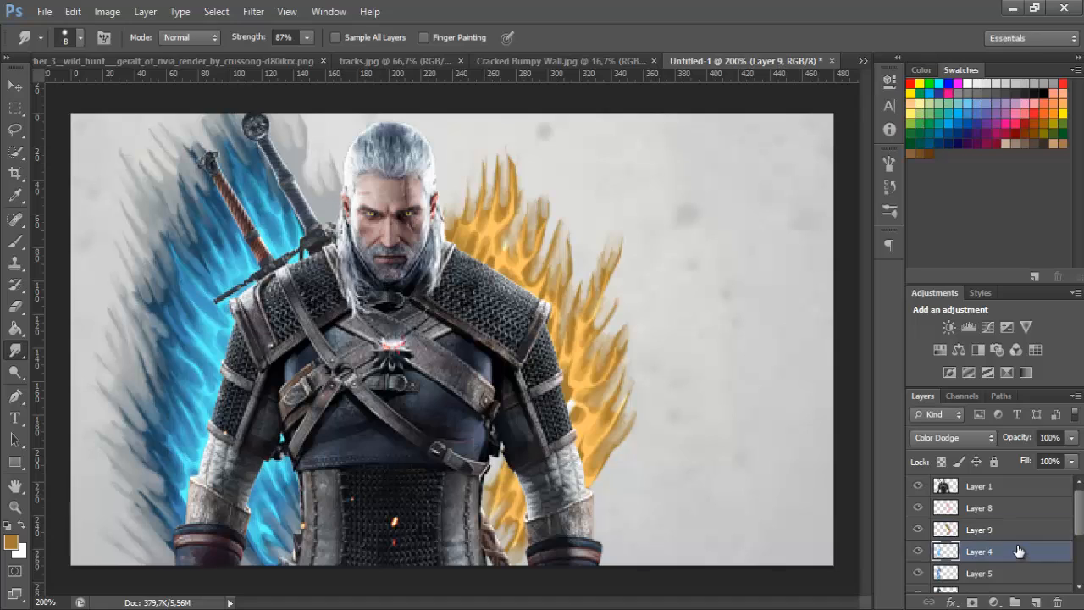
{"action": "left_click", "coordinate": [1035, 602]}
{"action": "left_click", "coordinate": [15, 243]}
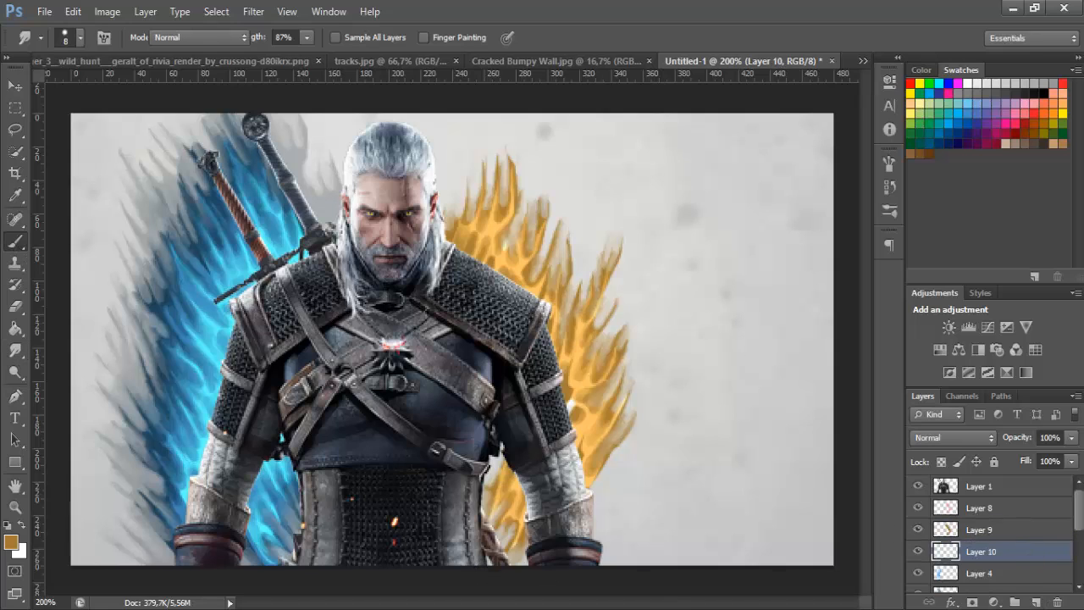
Set the foreground colour to brown 63491b and paint a border around the orange flames beside the head, arm and waist with the 15 px brush
{"action": "left_click", "coordinate": [11, 541]}
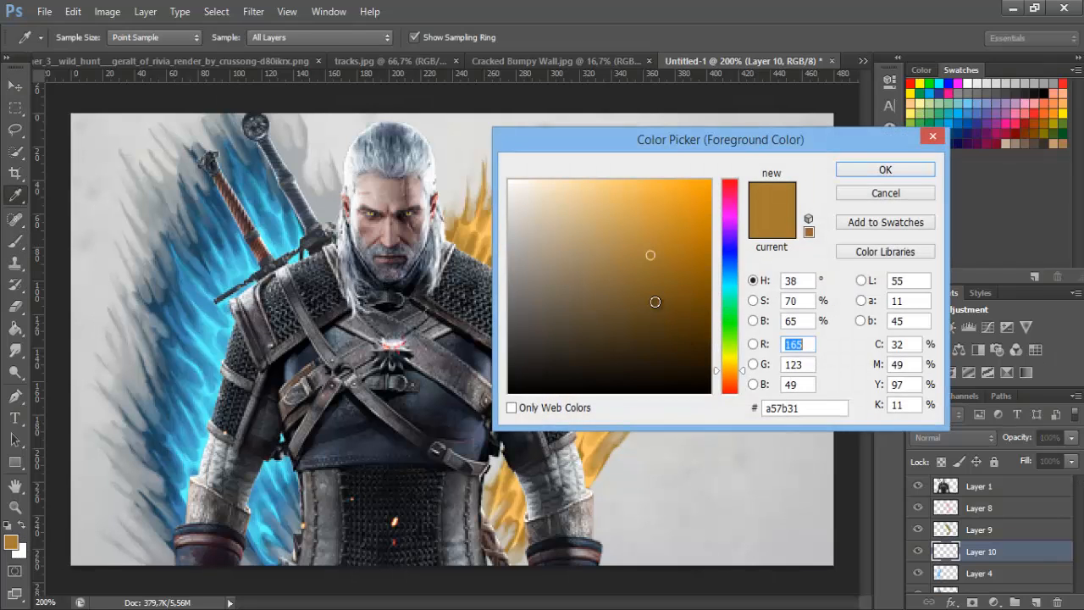
{"action": "left_click", "coordinate": [654, 312]}
{"action": "left_click", "coordinate": [856, 169]}
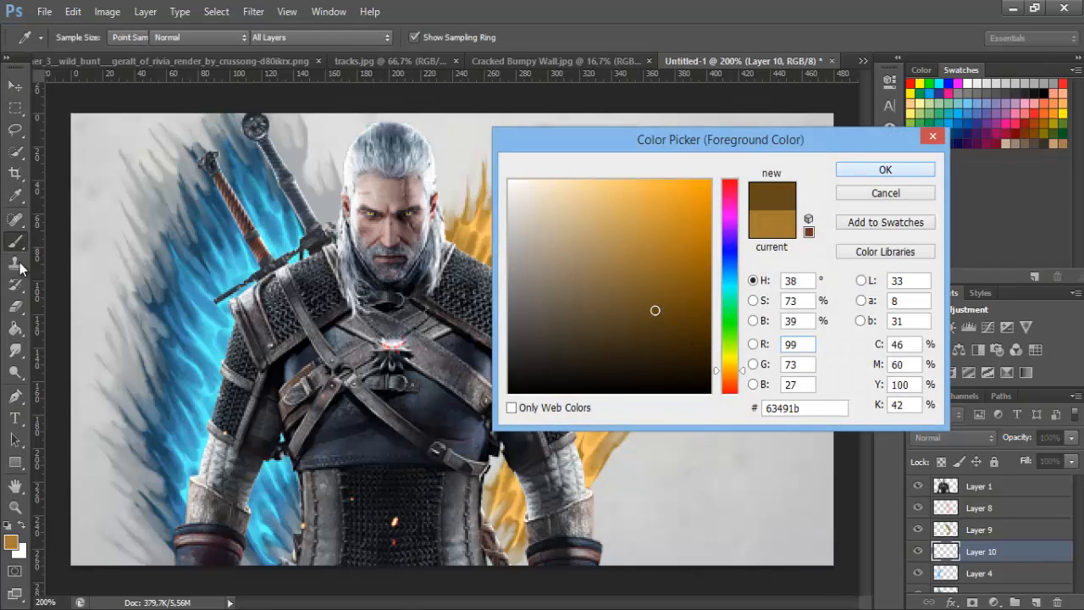
{"action": "mouse_move", "coordinate": [449, 222]}
{"action": "left_mouse_down"}
{"action": "mouse_move", "coordinate": [491, 135]}
{"action": "mouse_move", "coordinate": [487, 195]}
{"action": "mouse_move", "coordinate": [521, 245]}
{"action": "mouse_move", "coordinate": [605, 271]}
{"action": "mouse_move", "coordinate": [631, 372]}
{"action": "mouse_move", "coordinate": [593, 484]}
{"action": "mouse_move", "coordinate": [508, 550]}
{"action": "left_mouse_up"}
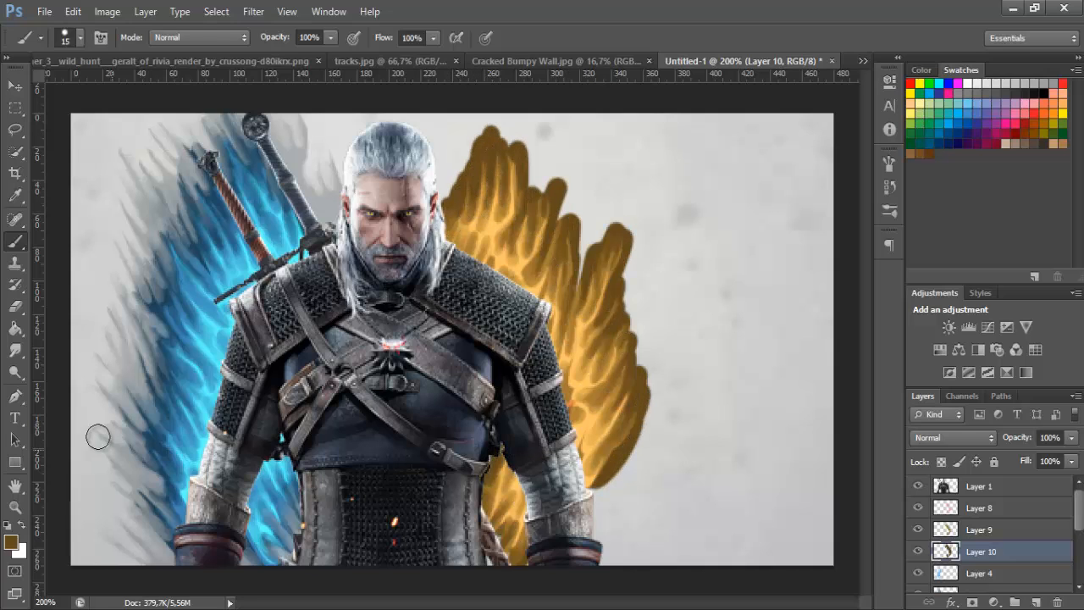
Smudge the brown paint's outer edges into flame streaks with the 8 px Smudge tool and set its layer to Color Dodge
{"action": "key", "text": "r"}
{"action": "mouse_move", "coordinate": [450, 207]}
{"action": "left_mouse_down"}
{"action": "mouse_move", "coordinate": [473, 154]}
{"action": "mouse_move", "coordinate": [498, 131]}
{"action": "mouse_move", "coordinate": [502, 177]}
{"action": "mouse_move", "coordinate": [512, 157]}
{"action": "mouse_move", "coordinate": [536, 224]}
{"action": "left_mouse_up"}
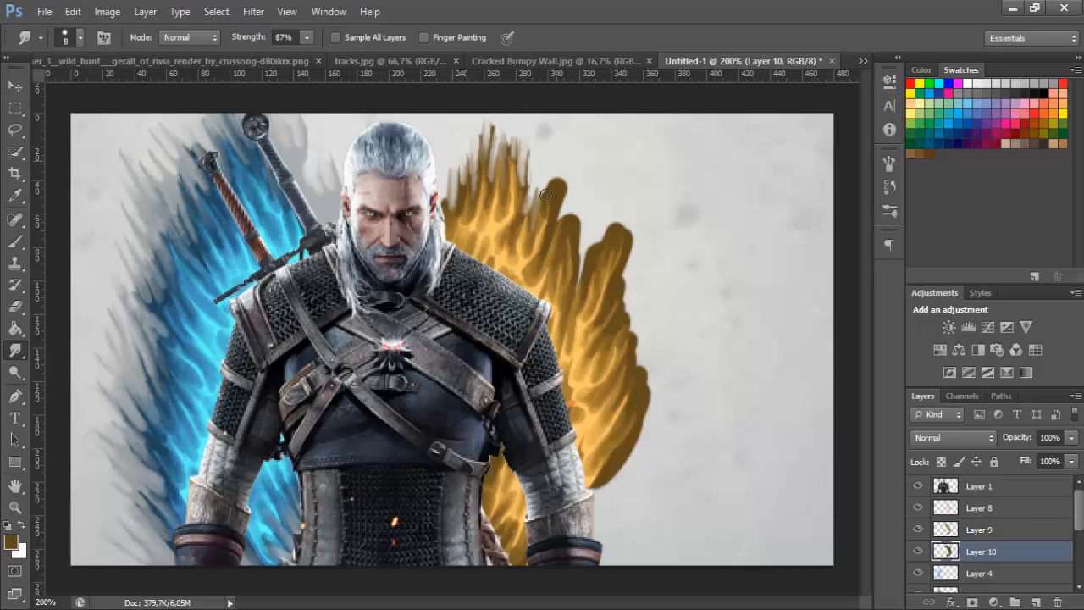
{"action": "mouse_move", "coordinate": [563, 178]}
{"action": "left_mouse_down"}
{"action": "mouse_move", "coordinate": [534, 228]}
{"action": "mouse_move", "coordinate": [557, 186]}
{"action": "mouse_move", "coordinate": [459, 180]}
{"action": "mouse_move", "coordinate": [617, 219]}
{"action": "mouse_move", "coordinate": [548, 247]}
{"action": "left_mouse_up"}
{"action": "mouse_move", "coordinate": [573, 206]}
{"action": "left_mouse_down"}
{"action": "mouse_move", "coordinate": [562, 244]}
{"action": "mouse_move", "coordinate": [573, 249]}
{"action": "left_mouse_up"}
{"action": "left_click_drag", "start_coordinate": [579, 240], "coordinate": [581, 269]}
{"action": "mouse_move", "coordinate": [602, 213]}
{"action": "left_mouse_down"}
{"action": "mouse_move", "coordinate": [592, 254]}
{"action": "mouse_move", "coordinate": [621, 271]}
{"action": "left_mouse_up"}
{"action": "left_click_drag", "start_coordinate": [622, 188], "coordinate": [617, 241]}
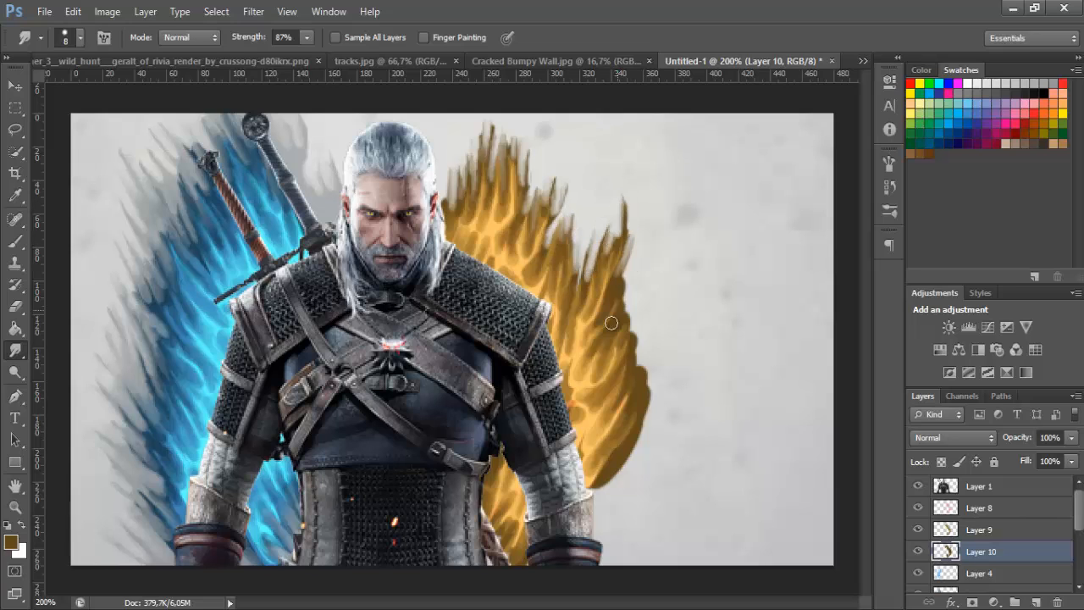
{"action": "mouse_move", "coordinate": [623, 280]}
{"action": "left_mouse_down"}
{"action": "mouse_move", "coordinate": [618, 326]}
{"action": "mouse_move", "coordinate": [633, 377]}
{"action": "left_mouse_up"}
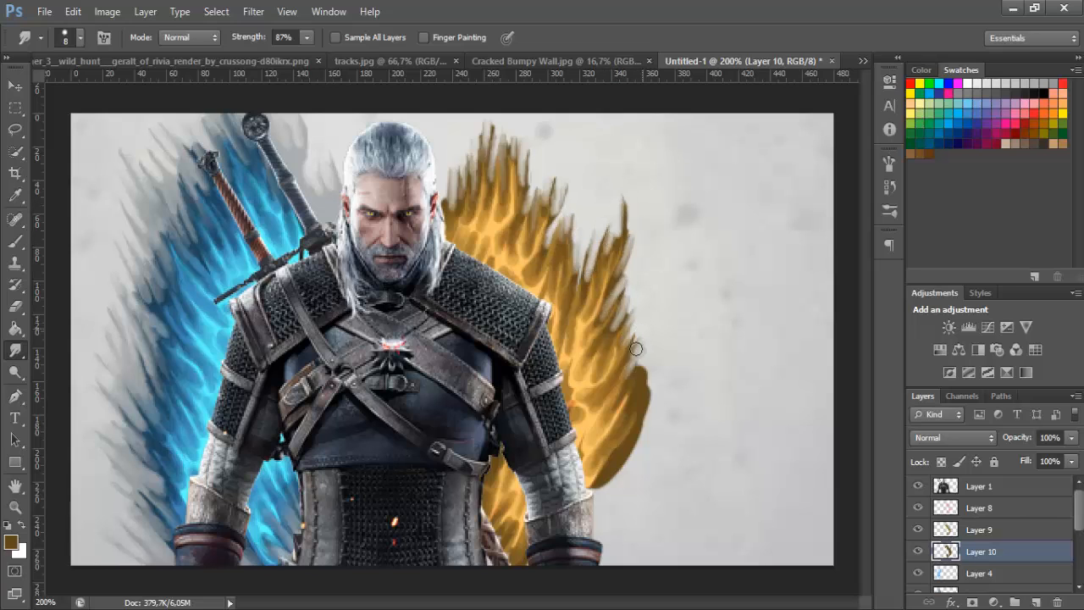
{"action": "mouse_move", "coordinate": [648, 339]}
{"action": "left_mouse_down"}
{"action": "mouse_move", "coordinate": [634, 402]}
{"action": "mouse_move", "coordinate": [652, 388]}
{"action": "mouse_move", "coordinate": [626, 456]}
{"action": "mouse_move", "coordinate": [605, 483]}
{"action": "left_mouse_up"}
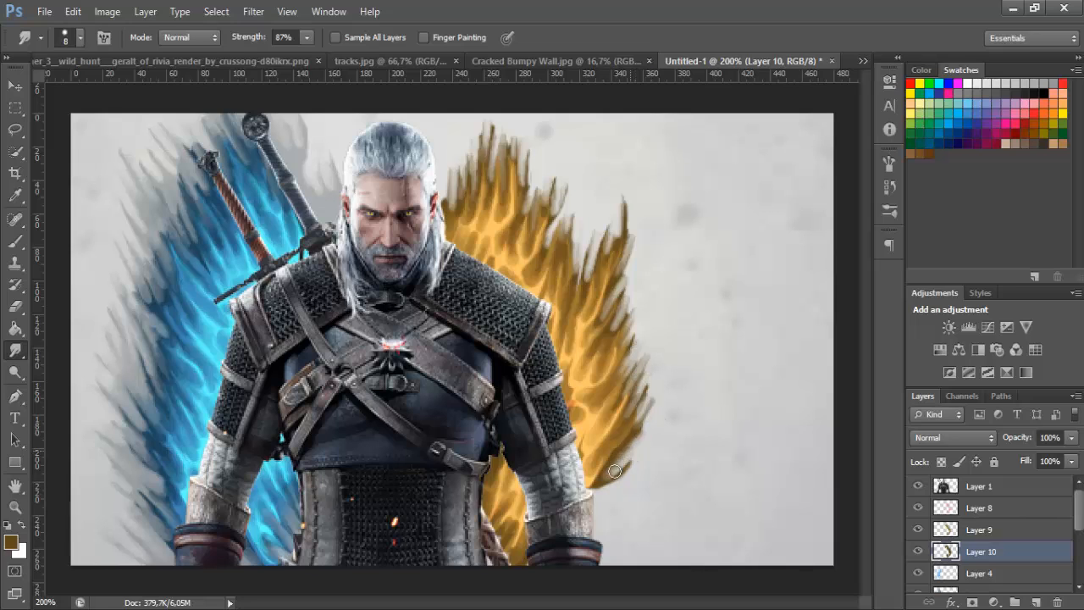
{"action": "left_click_drag", "start_coordinate": [631, 445], "coordinate": [599, 477]}
{"action": "left_click_drag", "start_coordinate": [648, 410], "coordinate": [641, 425]}
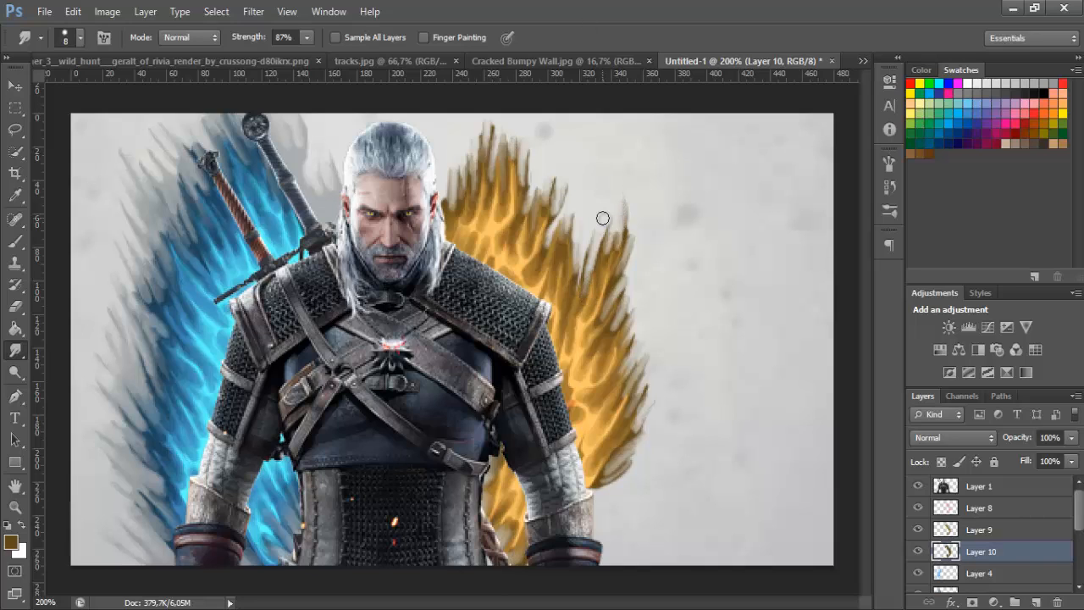
Add a new layer between the brown Color Dodge paint and the light blue paint, and check the composition at 100%
{"action": "left_click", "coordinate": [980, 573]}
{"action": "left_click", "coordinate": [1036, 601]}
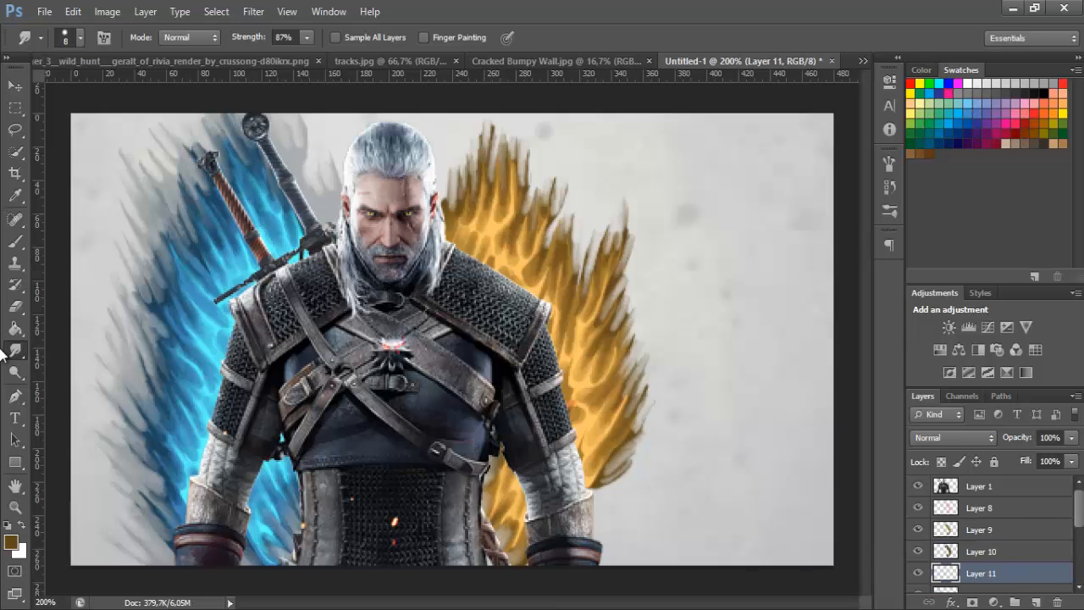
{"action": "double_click", "coordinate": [19, 508]}
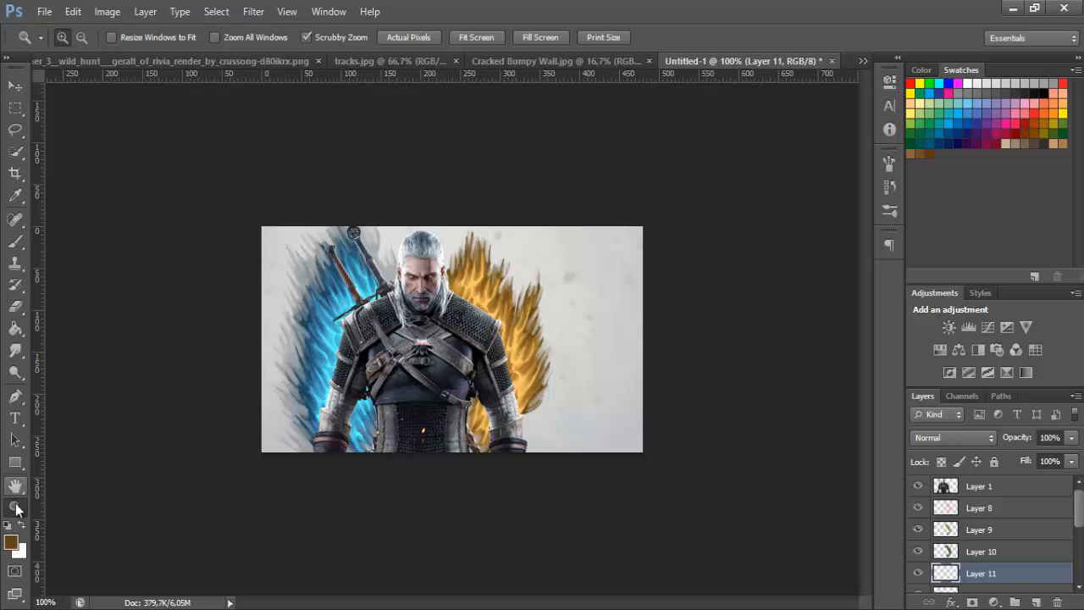
{"action": "left_click", "coordinate": [525, 382]}
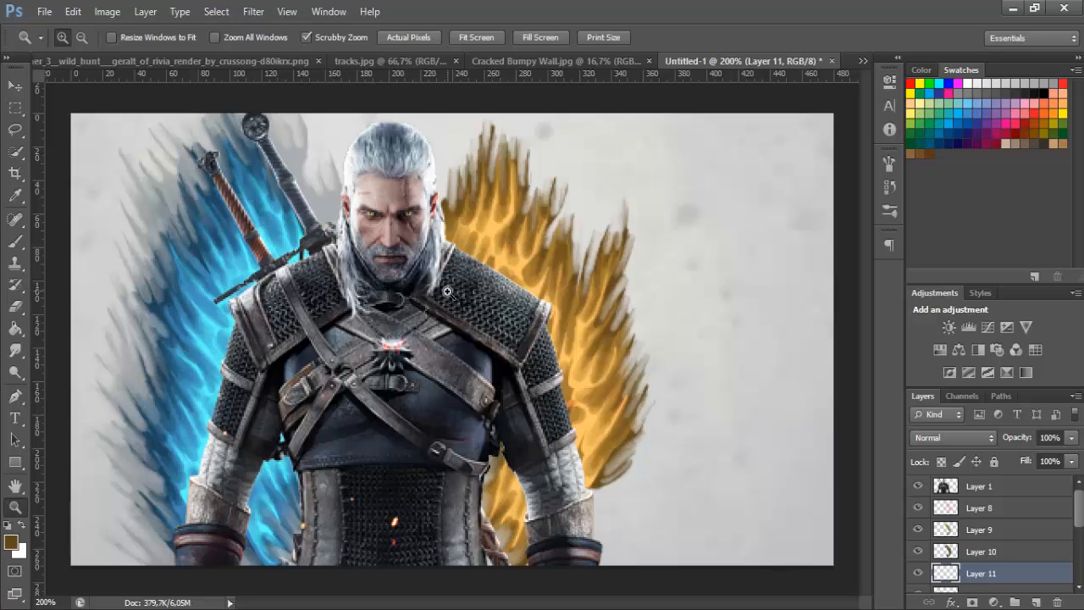
Set the foreground colour to very dark brown 2f220c and brush a wider border around the orange flames down to the canvas's lower edge
{"action": "left_click", "coordinate": [14, 241]}
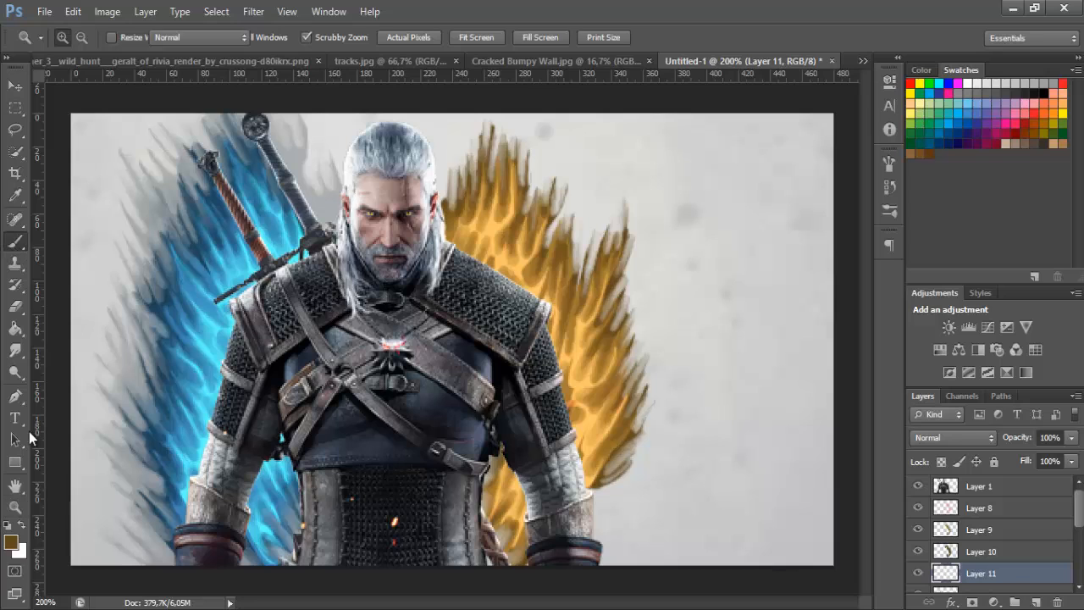
{"action": "left_click", "coordinate": [12, 542]}
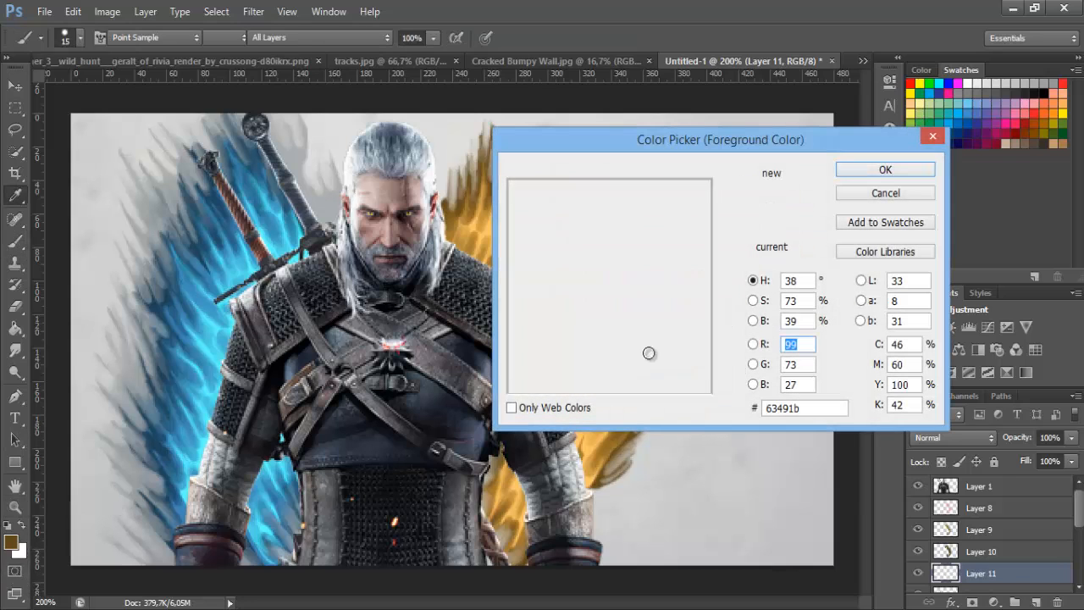
{"action": "left_click", "coordinate": [658, 353]}
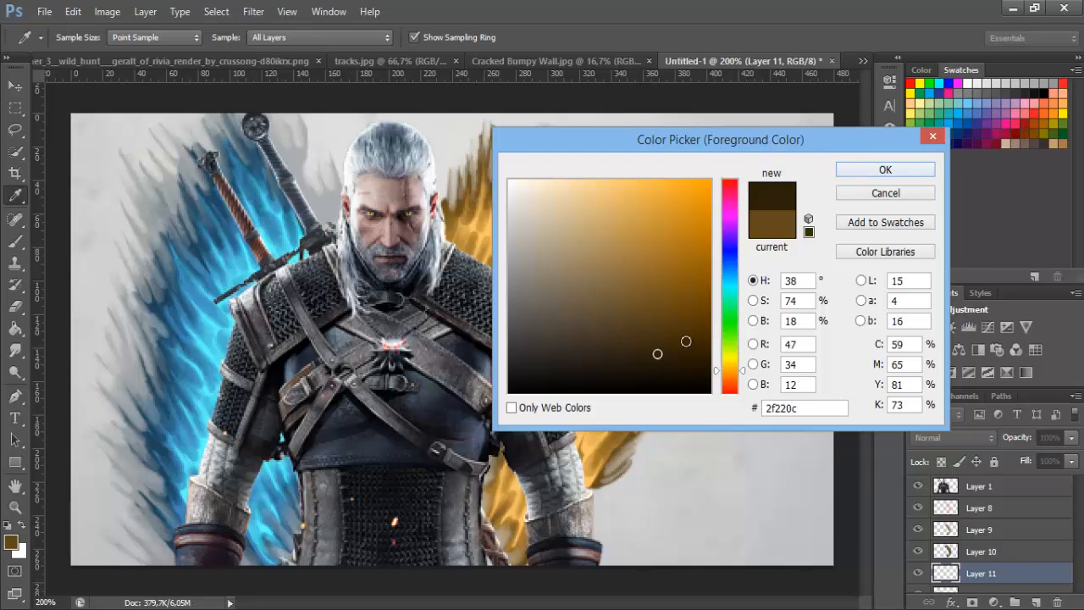
{"action": "left_click", "coordinate": [905, 168]}
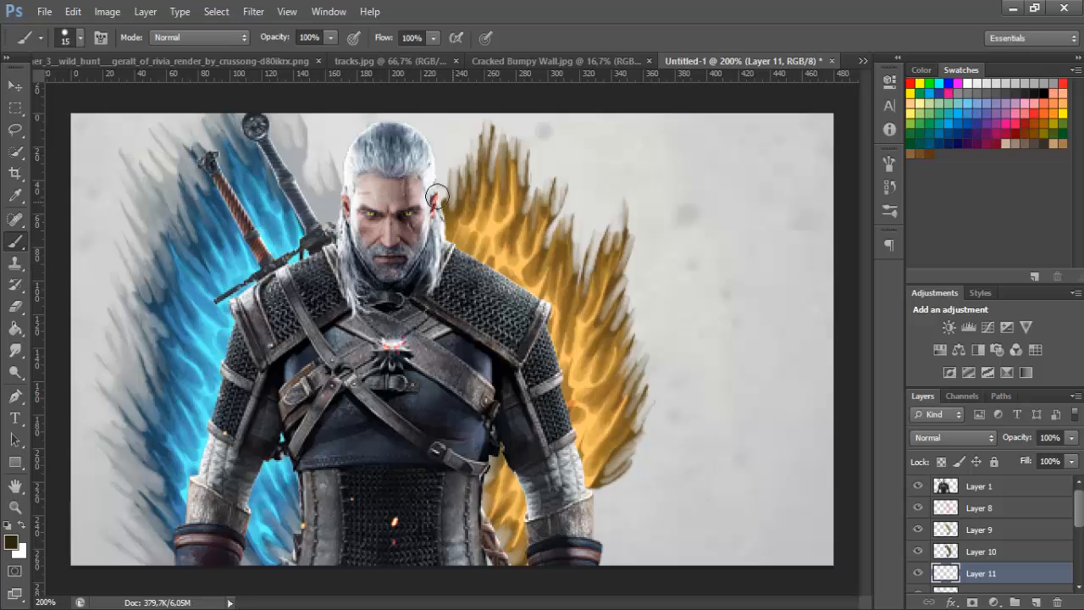
{"action": "mouse_move", "coordinate": [433, 218]}
{"action": "left_mouse_down"}
{"action": "mouse_move", "coordinate": [462, 156]}
{"action": "mouse_move", "coordinate": [472, 205]}
{"action": "mouse_move", "coordinate": [496, 115]}
{"action": "mouse_move", "coordinate": [538, 212]}
{"action": "mouse_move", "coordinate": [572, 246]}
{"action": "mouse_move", "coordinate": [639, 237]}
{"action": "mouse_move", "coordinate": [602, 475]}
{"action": "mouse_move", "coordinate": [650, 408]}
{"action": "left_mouse_up"}
{"action": "mouse_move", "coordinate": [489, 464]}
{"action": "left_mouse_down"}
{"action": "mouse_move", "coordinate": [512, 497]}
{"action": "mouse_move", "coordinate": [505, 536]}
{"action": "left_mouse_up"}
{"action": "left_click_drag", "start_coordinate": [630, 464], "coordinate": [605, 544]}
Smudge the edges of the very dark brown paint into outward flame streaks with the 8 px Smudge tool
{"action": "left_click", "coordinate": [15, 350]}
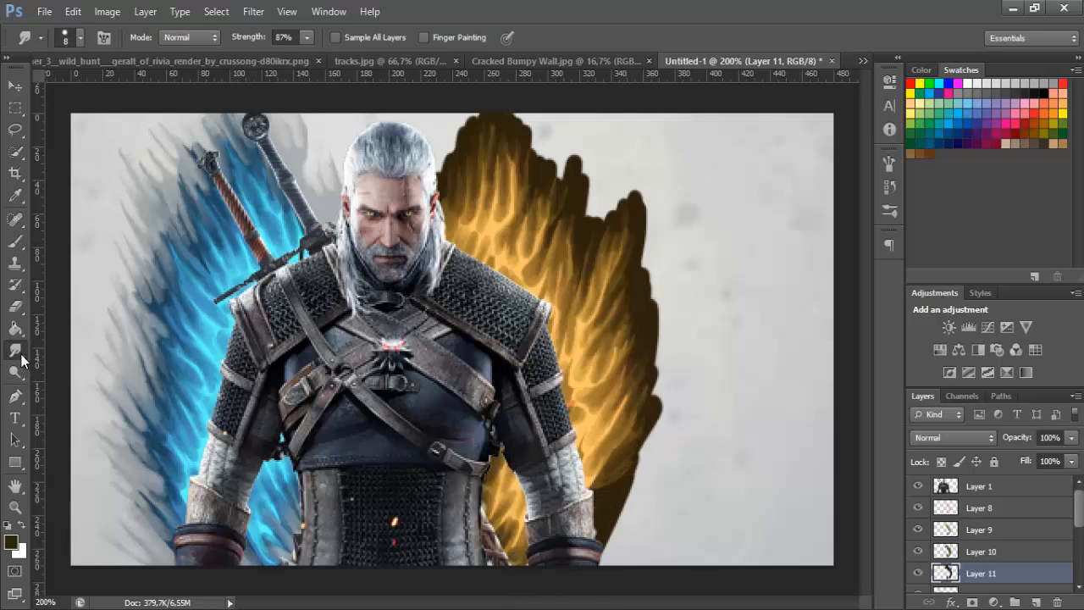
{"action": "mouse_move", "coordinate": [443, 169]}
{"action": "left_mouse_down"}
{"action": "mouse_move", "coordinate": [442, 141]}
{"action": "mouse_move", "coordinate": [453, 145]}
{"action": "mouse_move", "coordinate": [477, 119]}
{"action": "mouse_move", "coordinate": [539, 128]}
{"action": "mouse_move", "coordinate": [555, 166]}
{"action": "mouse_move", "coordinate": [551, 141]}
{"action": "mouse_move", "coordinate": [587, 170]}
{"action": "mouse_move", "coordinate": [582, 238]}
{"action": "mouse_move", "coordinate": [639, 178]}
{"action": "mouse_move", "coordinate": [653, 245]}
{"action": "mouse_move", "coordinate": [635, 300]}
{"action": "left_mouse_up"}
{"action": "mouse_move", "coordinate": [624, 191]}
{"action": "left_mouse_down"}
{"action": "mouse_move", "coordinate": [645, 273]}
{"action": "mouse_move", "coordinate": [650, 419]}
{"action": "mouse_move", "coordinate": [614, 505]}
{"action": "mouse_move", "coordinate": [617, 530]}
{"action": "mouse_move", "coordinate": [577, 498]}
{"action": "left_mouse_up"}
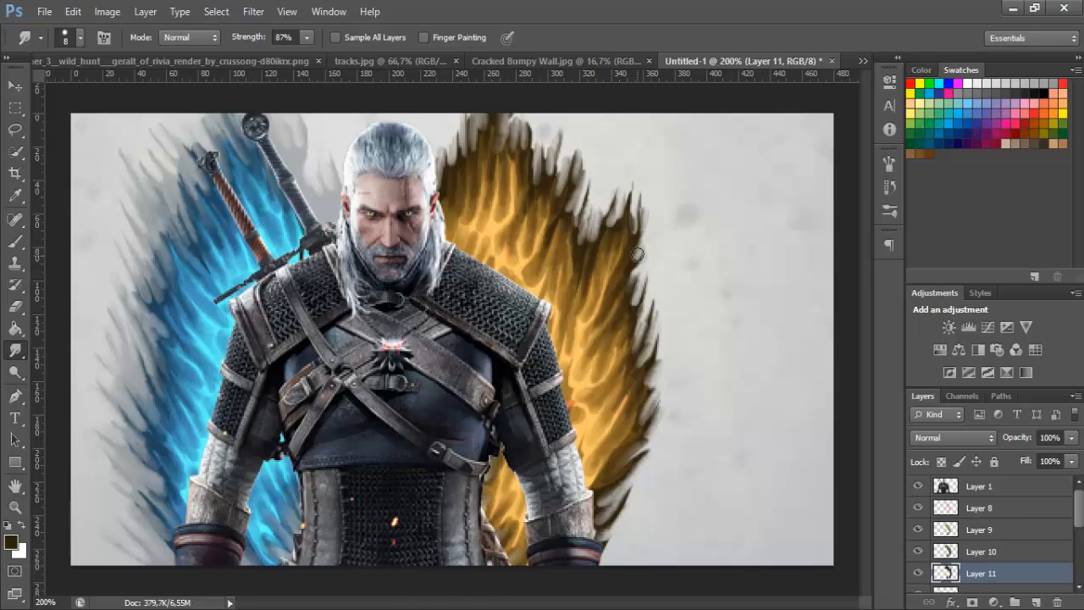
Free Transform the very dark brown paint so it extends slightly farther outward from the orange flames
{"action": "double_click", "coordinate": [16, 507]}
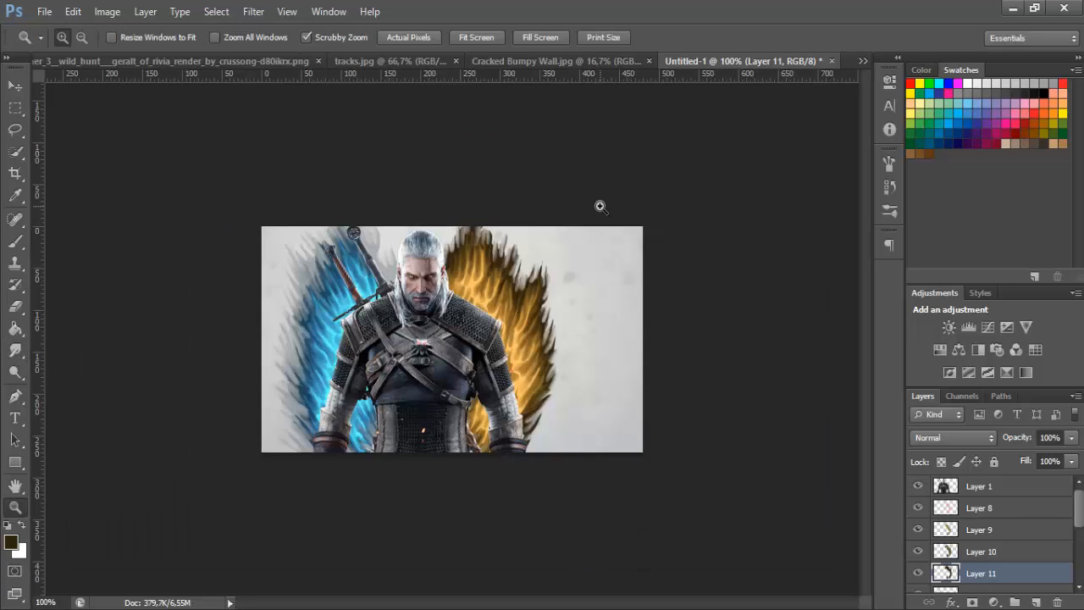
{"action": "key", "text": "ctrl+t"}
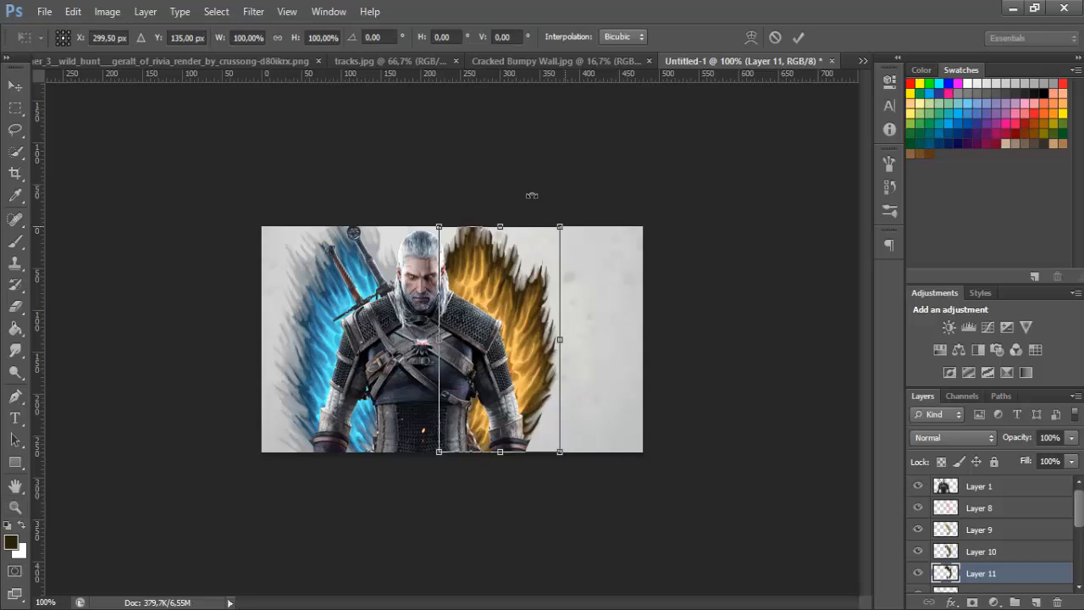
{"action": "left_click_drag", "start_coordinate": [569, 219], "coordinate": [578, 218]}
{"action": "key", "text": "z"}
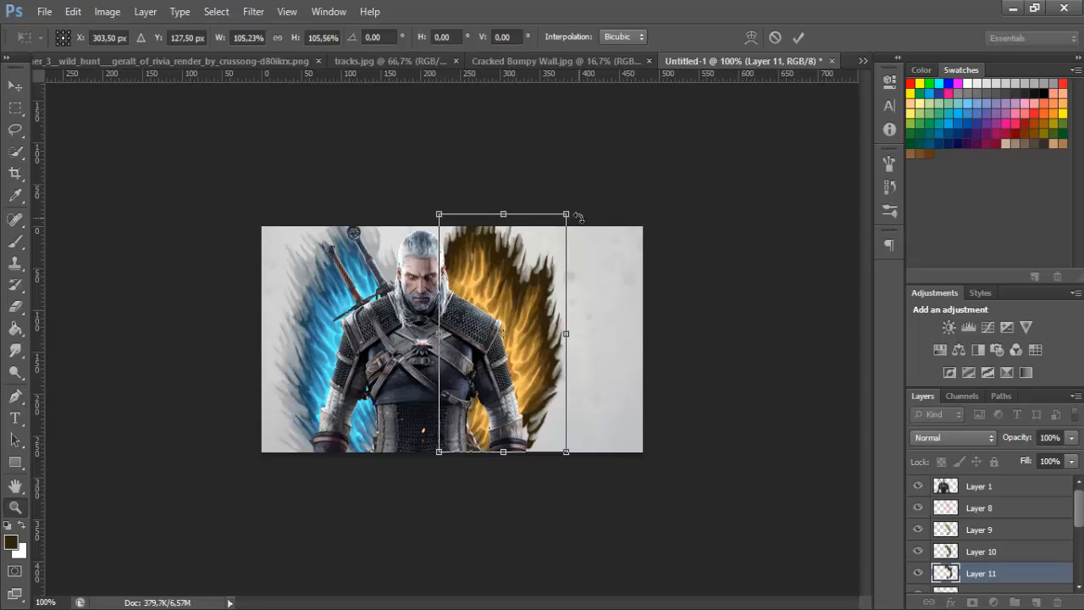
{"action": "left_click", "coordinate": [15, 349]}
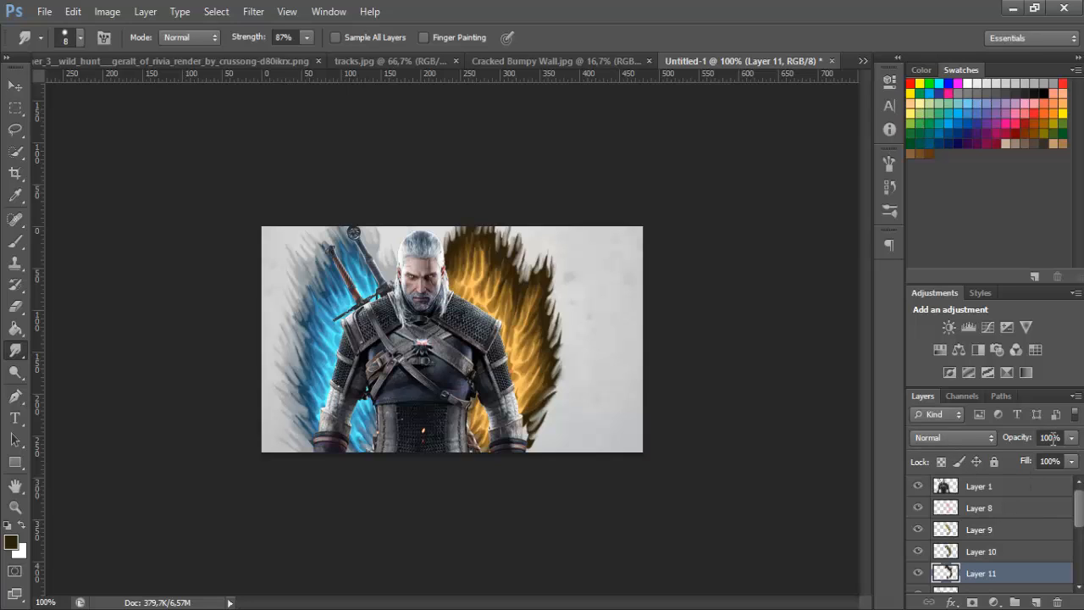
Lower the very dark brown paint layer's opacity until it forms a faint grey fringe around the orange flames
{"action": "left_click", "coordinate": [1050, 437]}
{"action": "type", "text": "2"}
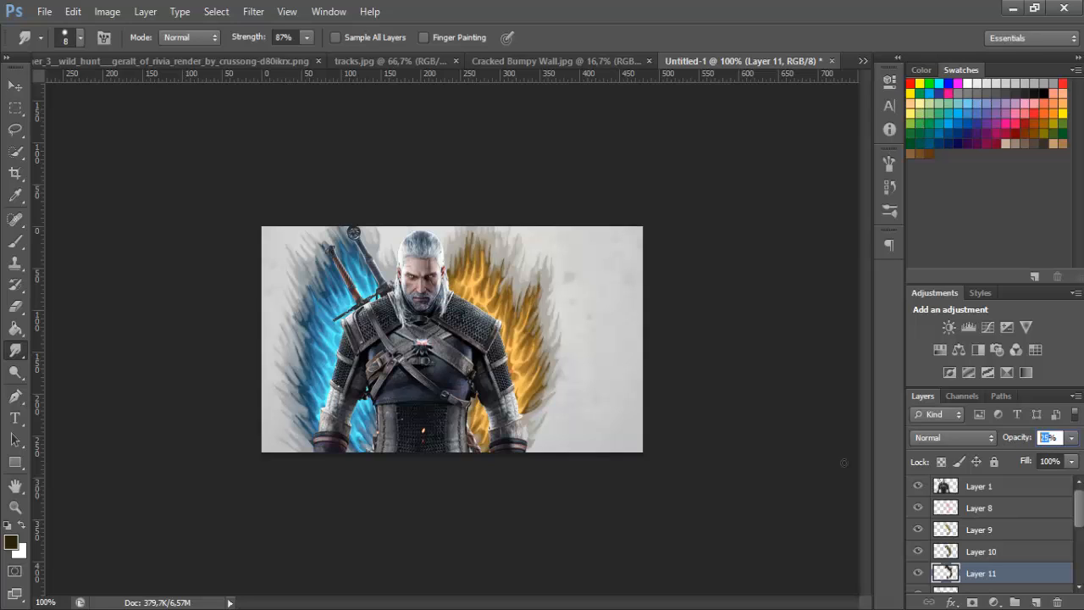
{"action": "type", "text": "0"}
{"action": "key", "text": "BackSpace"}
Add a new layer above the character render and set its blend mode to Color Dodge
{"action": "left_click", "coordinate": [978, 489]}
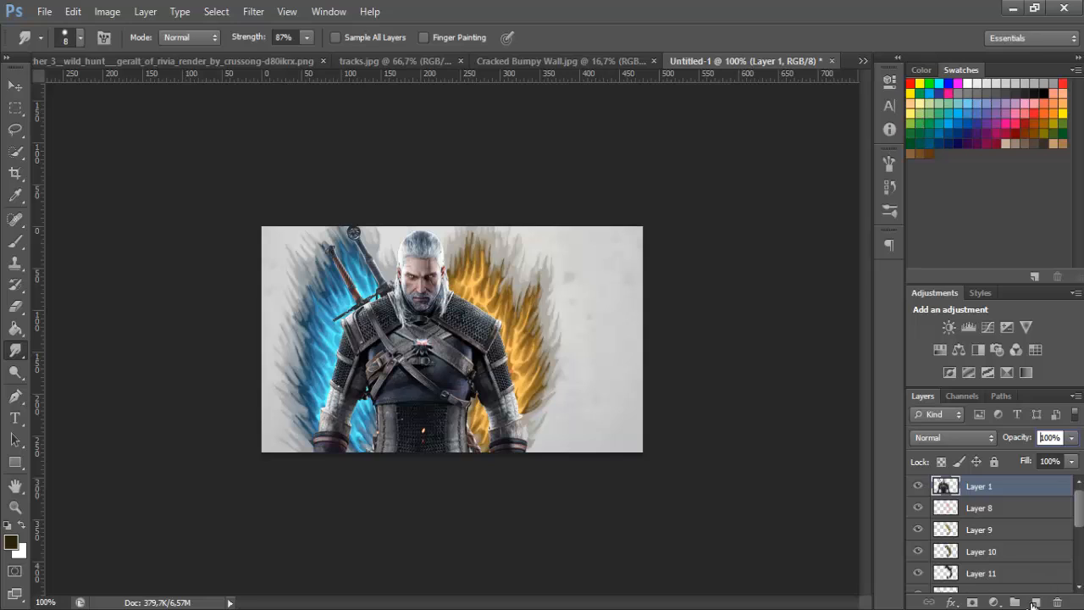
{"action": "left_click", "coordinate": [1036, 602]}
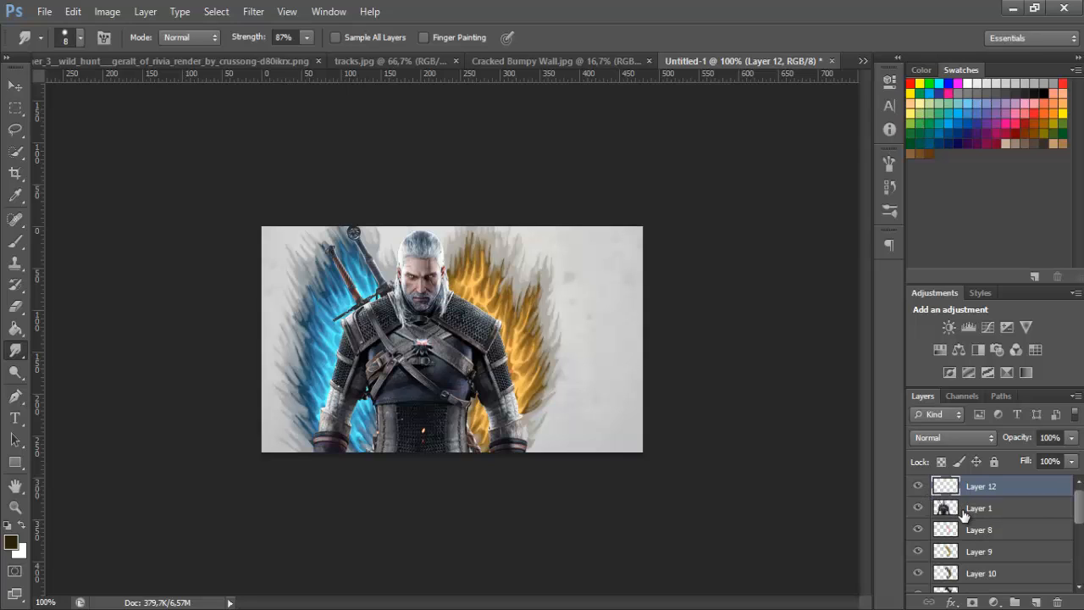
{"action": "left_click", "coordinate": [962, 514]}
{"action": "left_click", "coordinate": [978, 494]}
{"action": "left_click", "coordinate": [953, 438]}
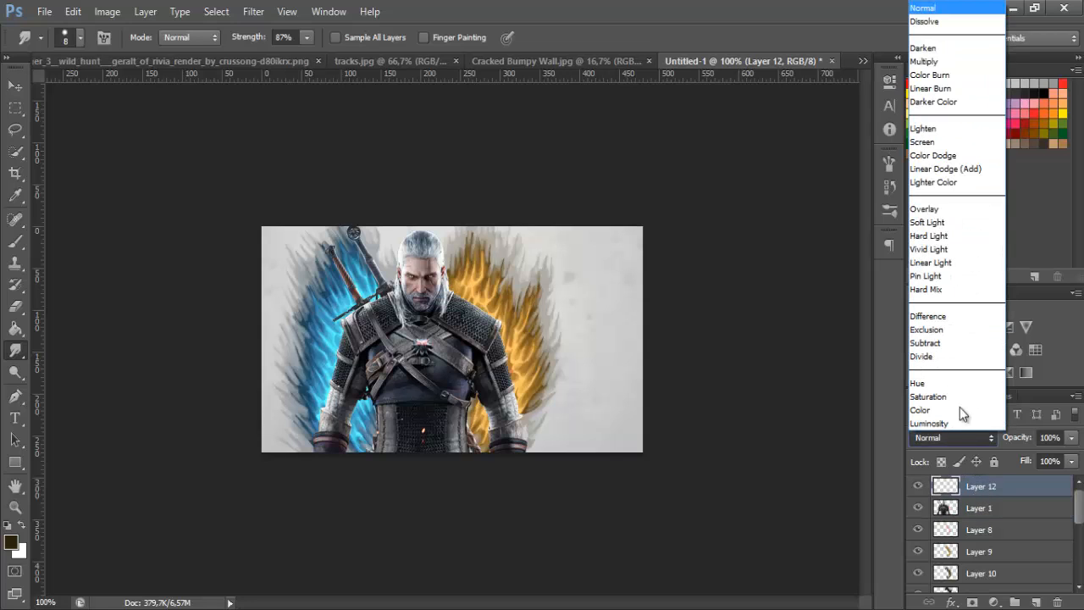
{"action": "left_click", "coordinate": [939, 156]}
Set the foreground colour to dark blue 254d5f and make the Brush tool a soft 152 px round brush
{"action": "left_click", "coordinate": [15, 241]}
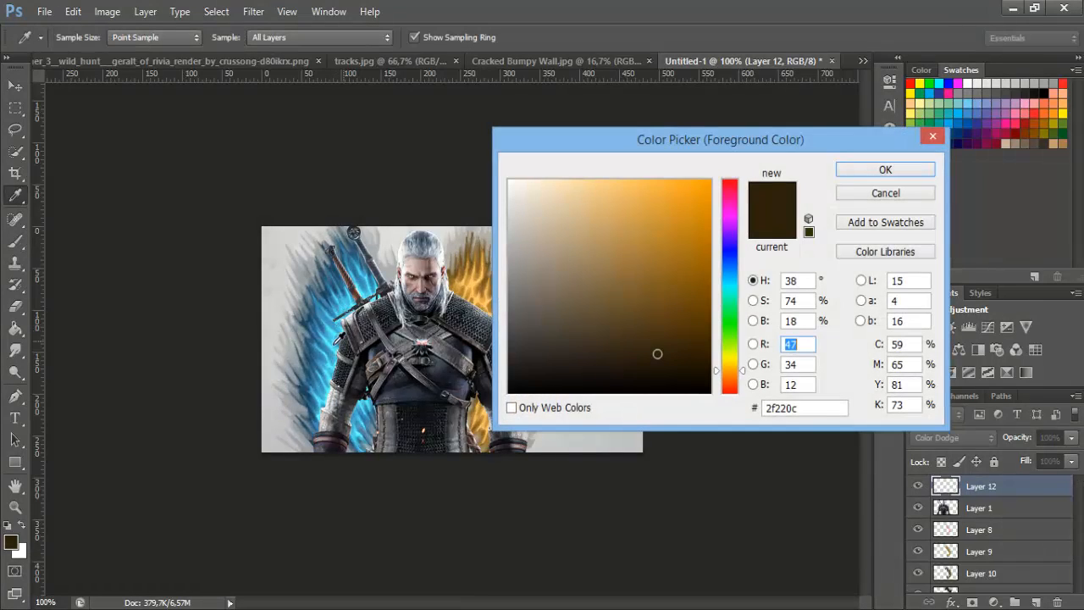
{"action": "left_click_drag", "start_coordinate": [334, 331], "coordinate": [332, 323]}
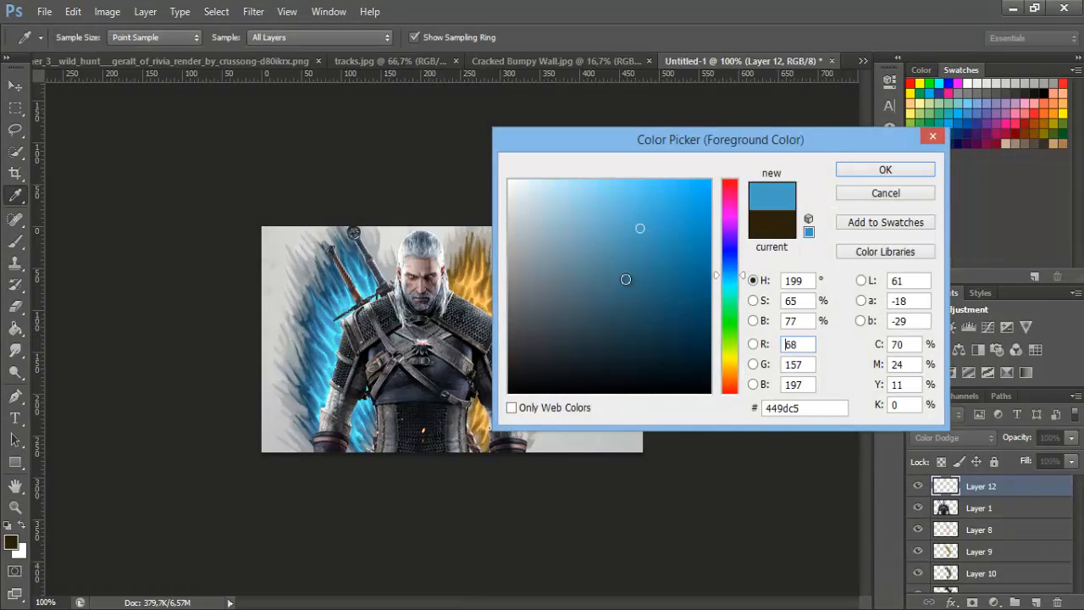
{"action": "left_click_drag", "start_coordinate": [624, 283], "coordinate": [633, 314]}
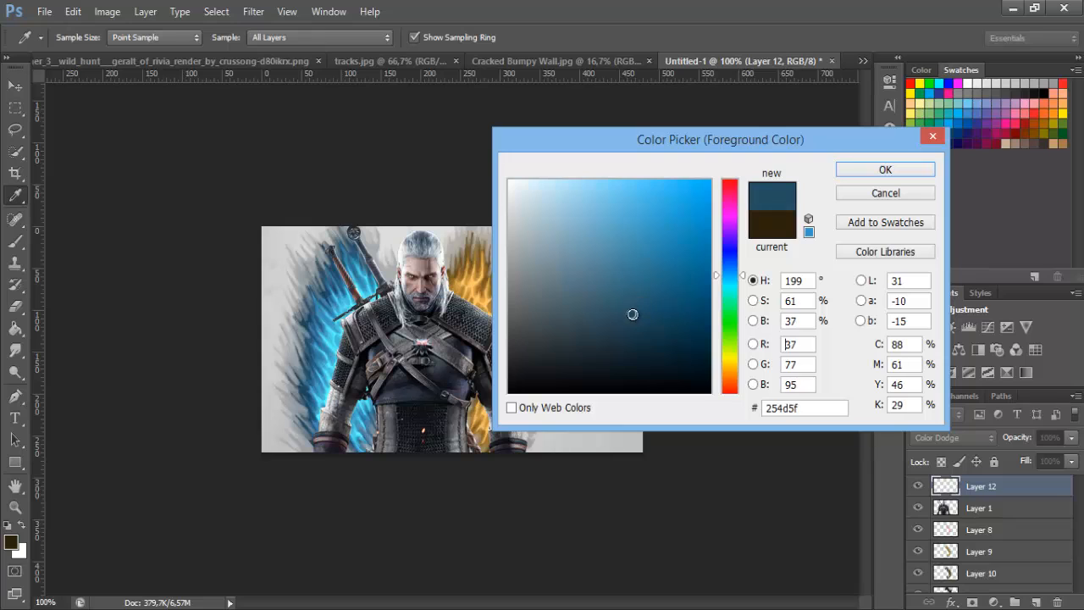
{"action": "left_click", "coordinate": [885, 169]}
{"action": "key", "text": "b"}
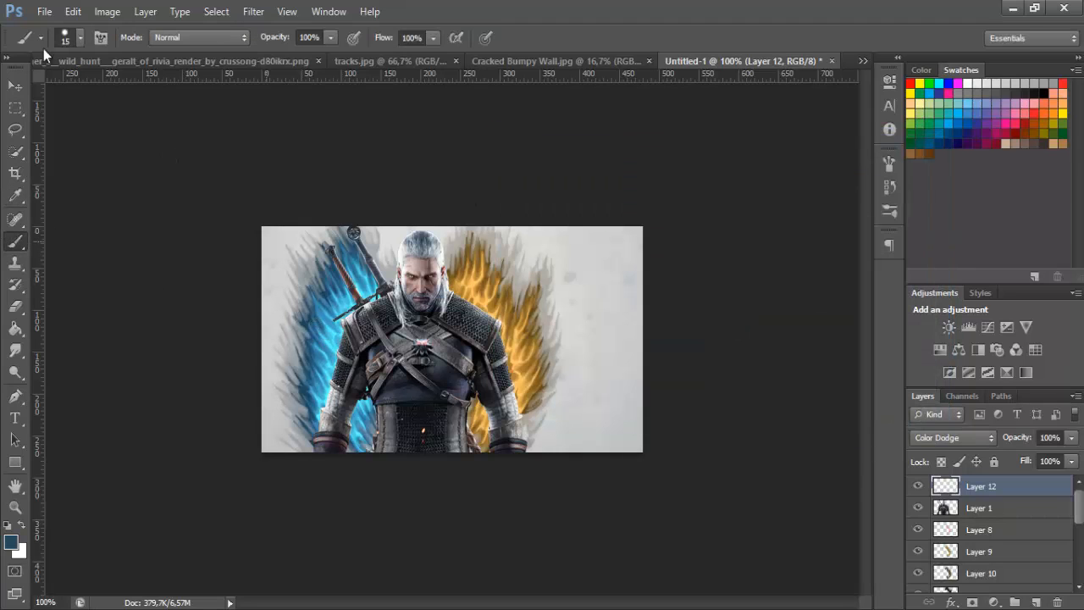
{"action": "left_click", "coordinate": [80, 37]}
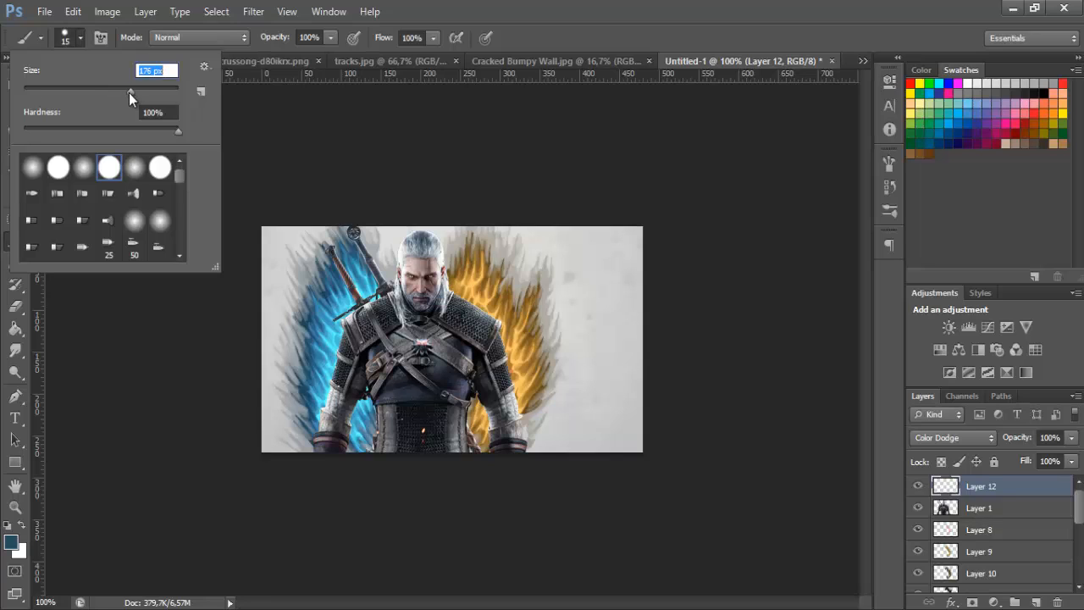
{"action": "left_click_drag", "start_coordinate": [123, 93], "coordinate": [4, 139]}
{"action": "left_click", "coordinate": [81, 39]}
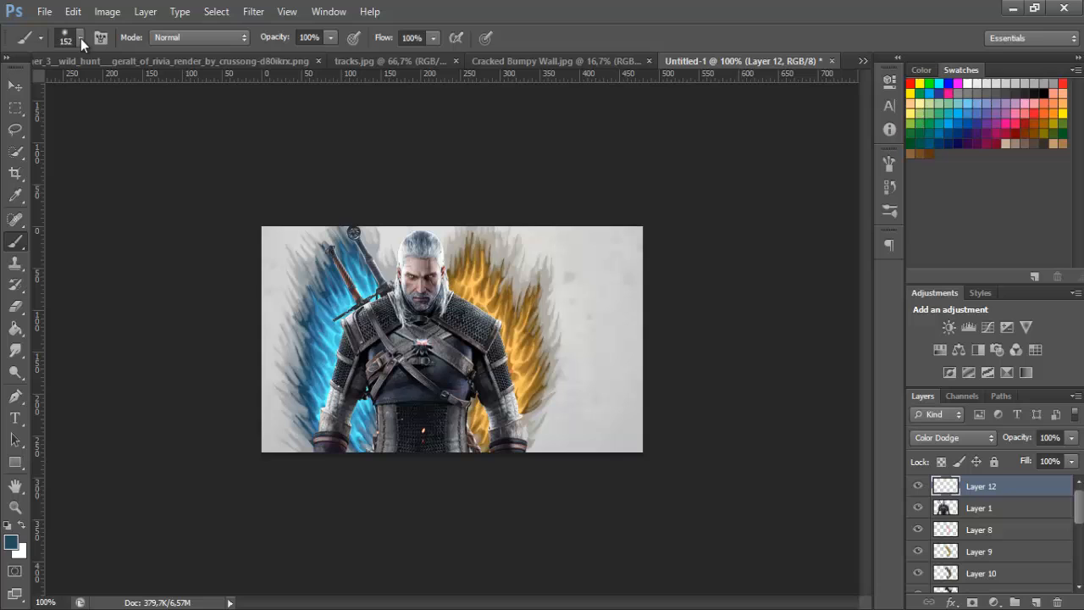
Try soft dark blue glow dabs over the blue flames, with the glow layer switched to Linear Dodge (Add)
{"action": "left_click", "coordinate": [340, 327]}
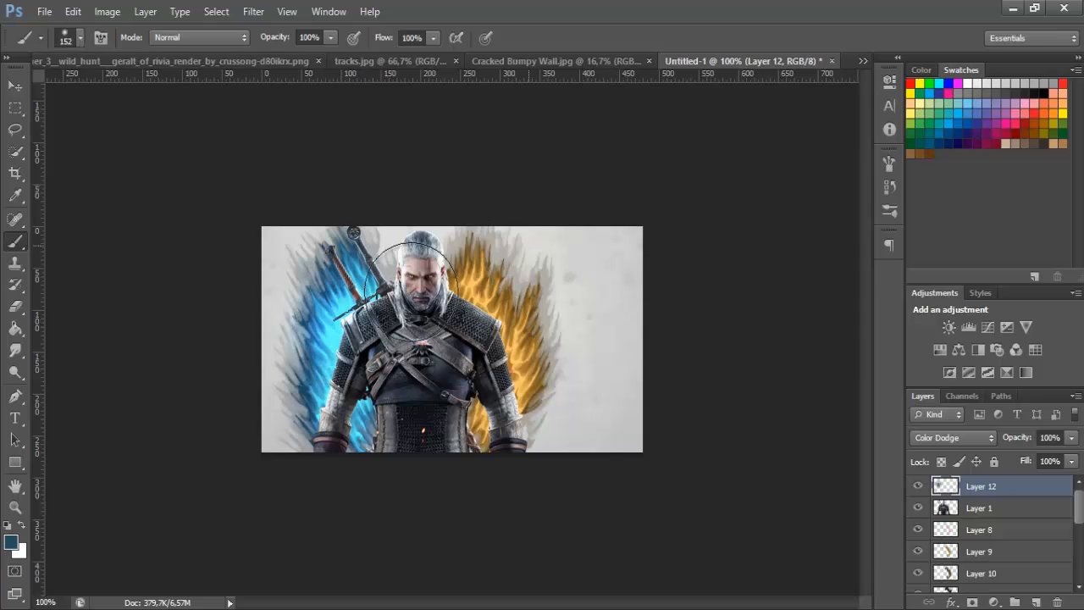
{"action": "key", "text": "ctrl+z"}
{"action": "left_click", "coordinate": [362, 293]}
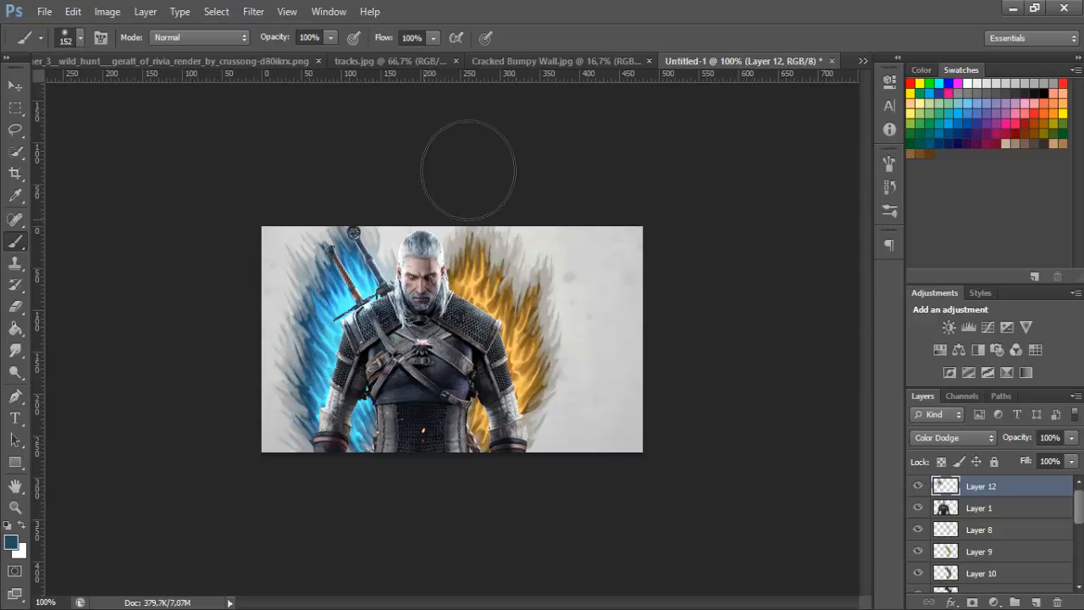
{"action": "key", "text": "ctrl+z"}
{"action": "left_click", "coordinate": [329, 396]}
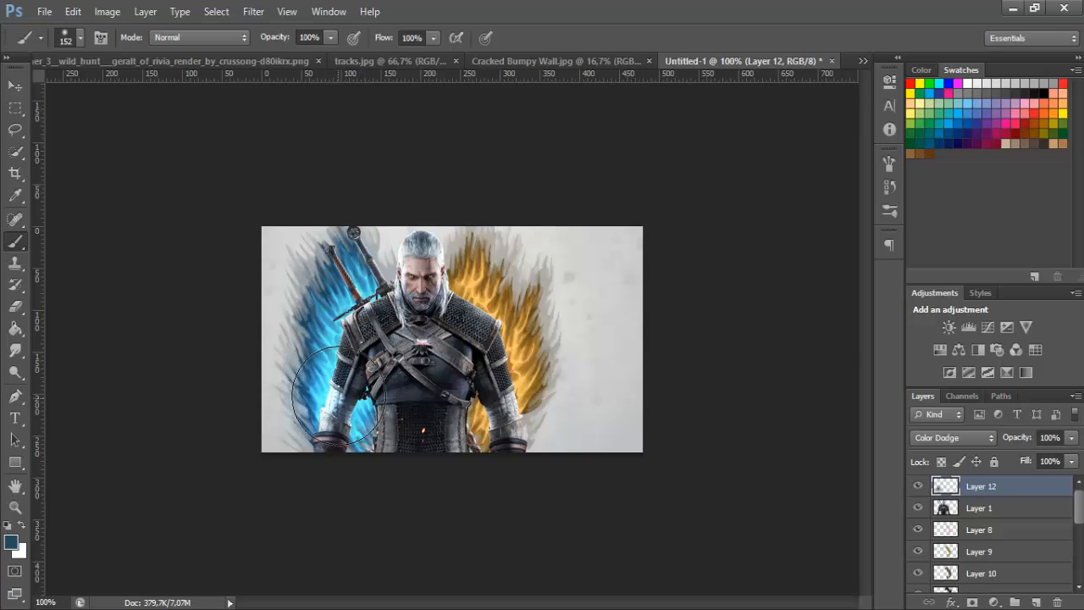
{"action": "key", "text": "ctrl+z"}
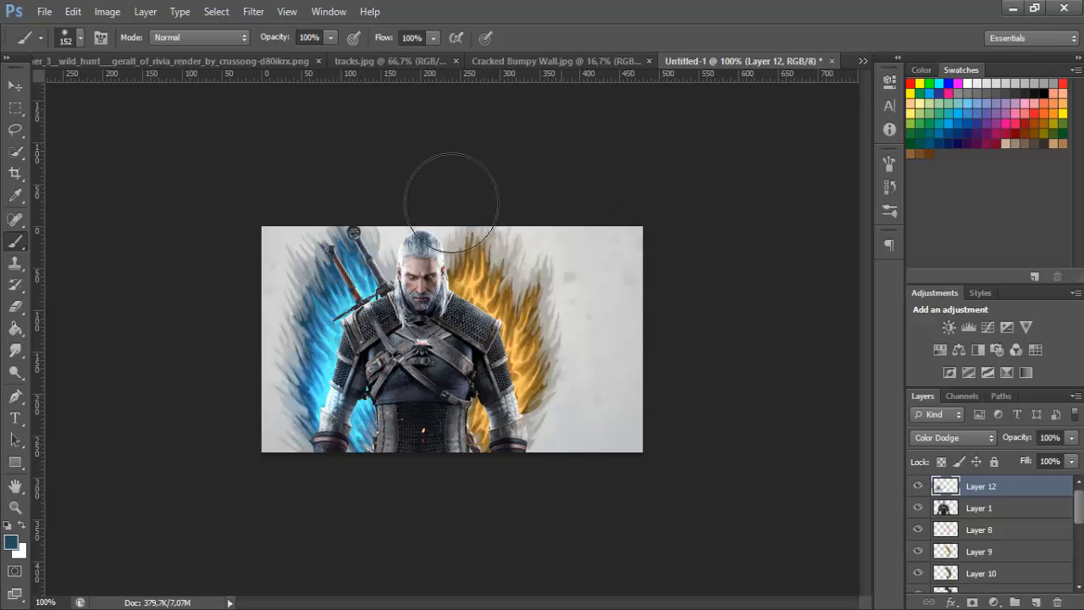
{"action": "left_click", "coordinate": [366, 293]}
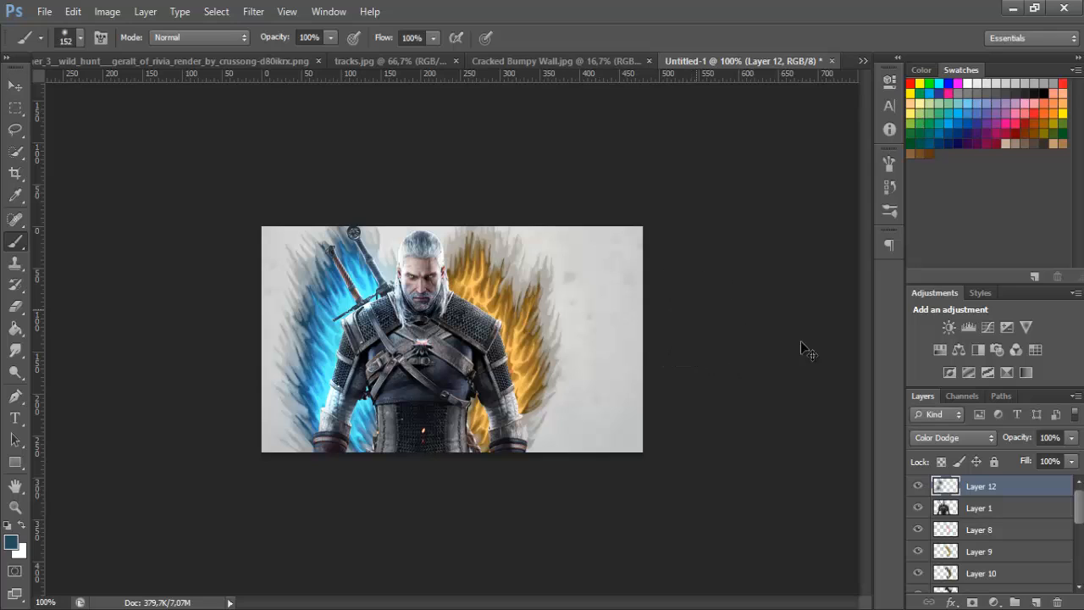
{"action": "left_click", "coordinate": [963, 439]}
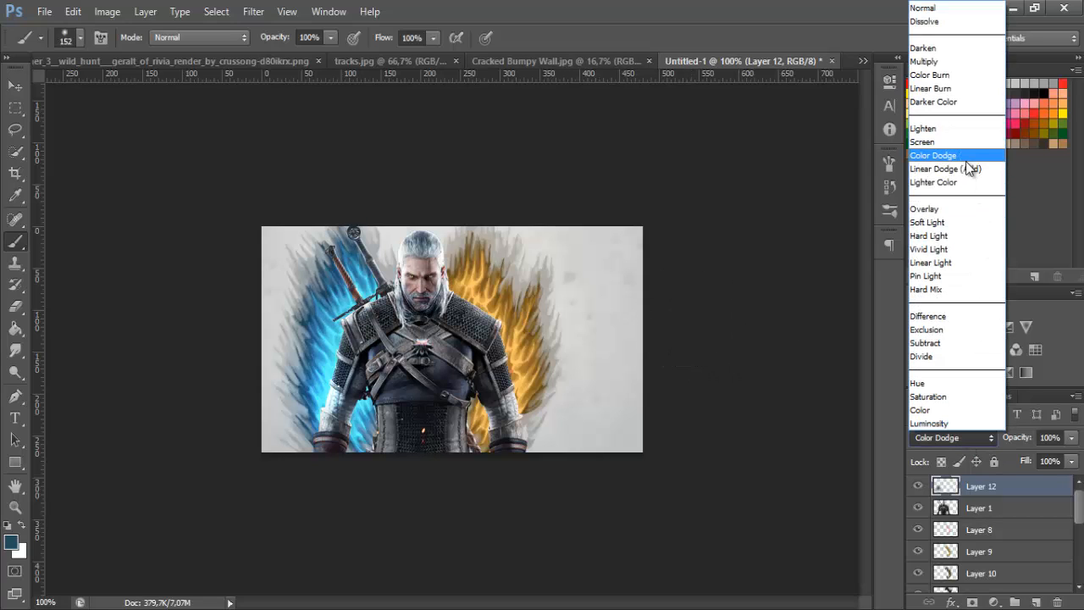
{"action": "left_click", "coordinate": [956, 169]}
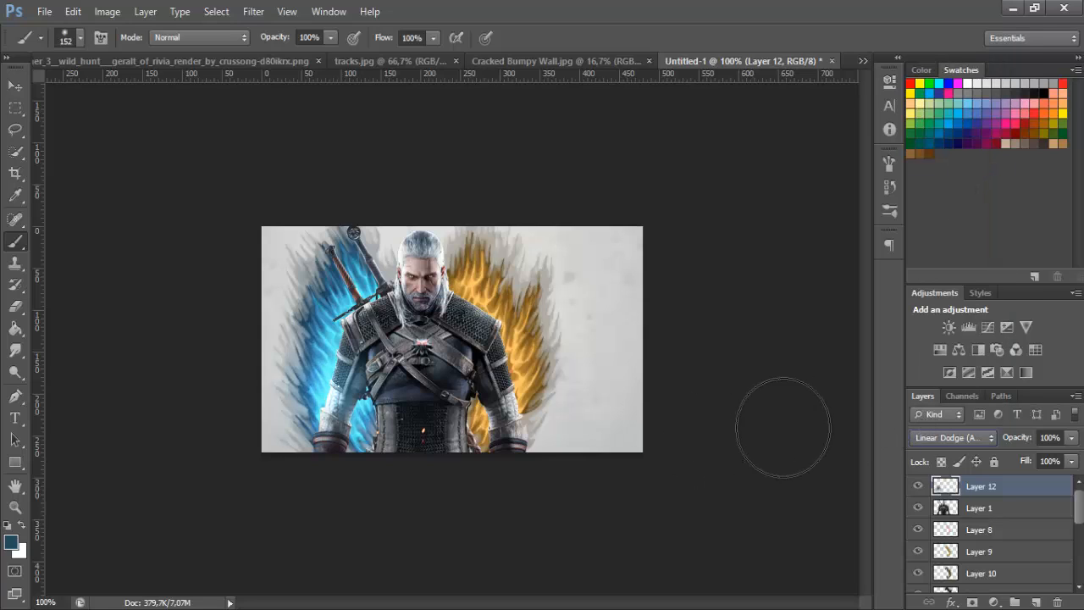
Replace the glow layer with a new empty layer above the character render, set to Linear Dodge (Add)
{"action": "left_click", "coordinate": [14, 85]}
{"action": "left_click_drag", "start_coordinate": [394, 423], "coordinate": [420, 341]}
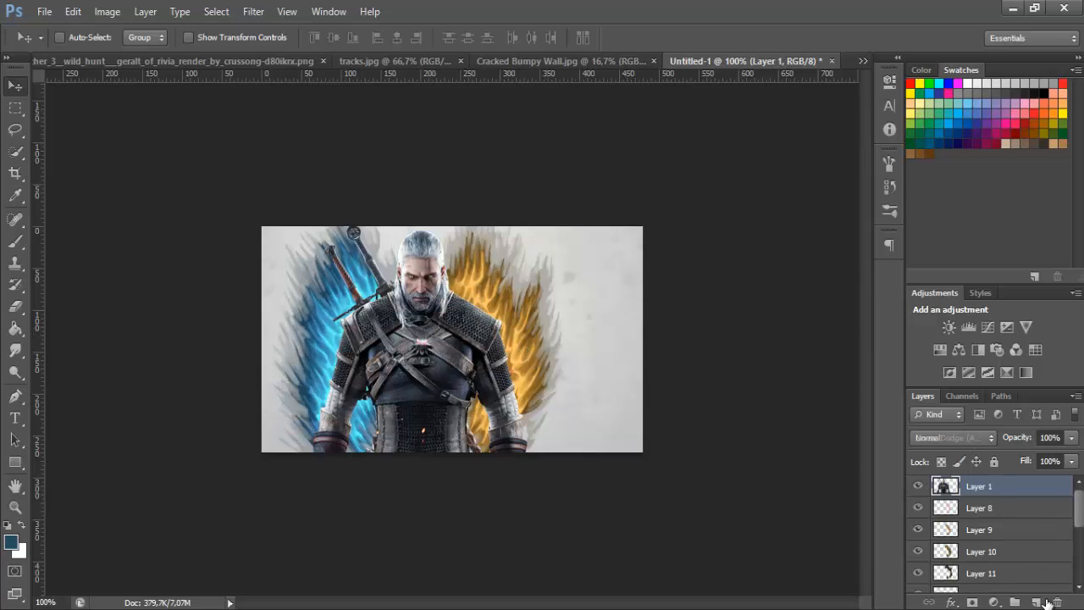
{"action": "left_click", "coordinate": [939, 436]}
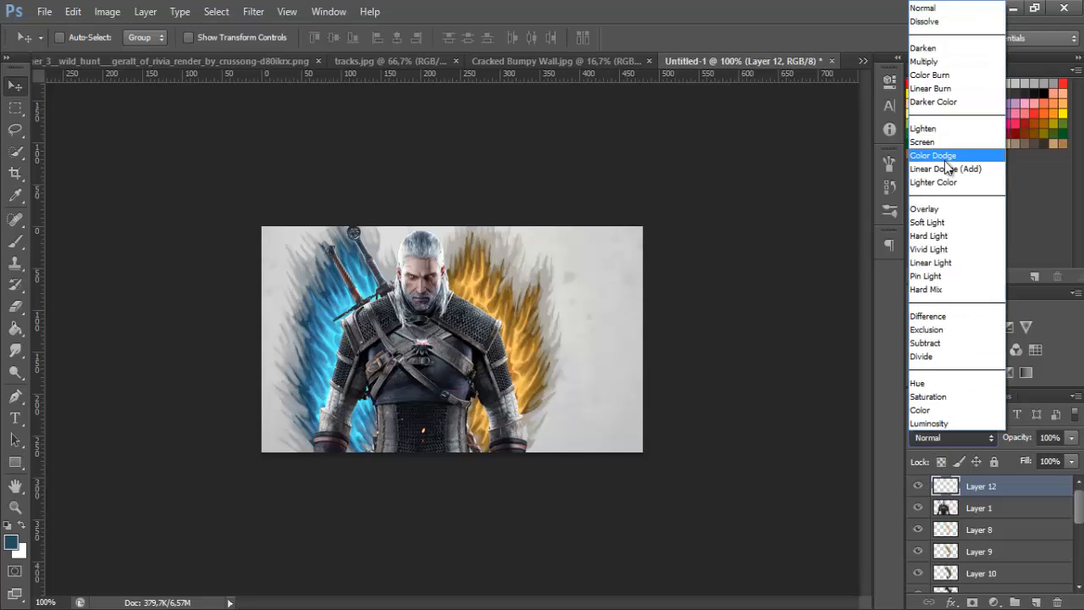
{"action": "left_click", "coordinate": [946, 169]}
Set the foreground colour to medium blue 357694 and reduce the soft brush to 125 px
{"action": "left_click", "coordinate": [15, 243]}
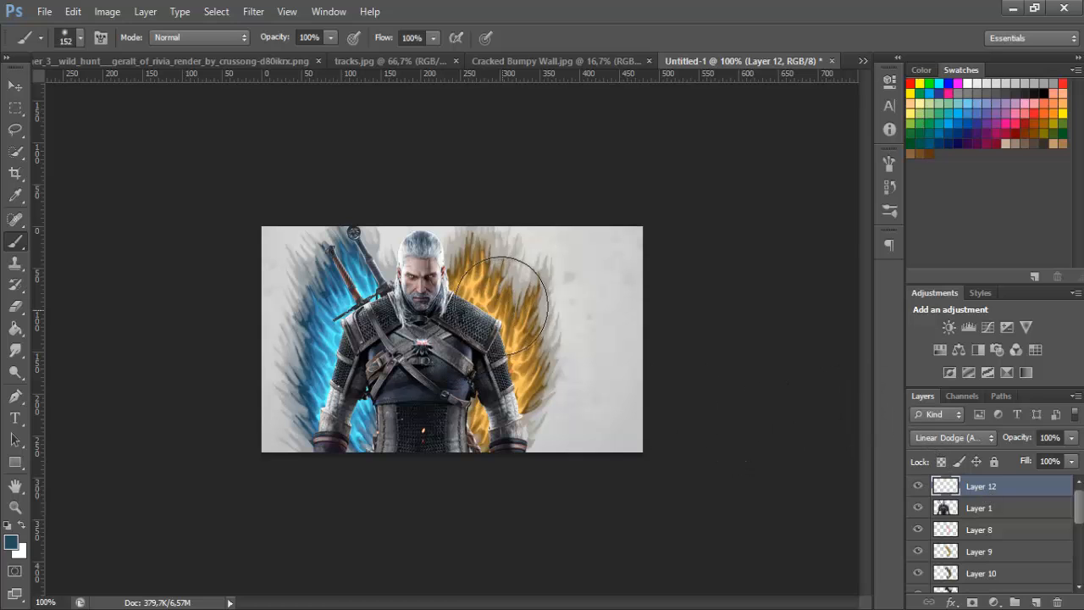
{"action": "left_click", "coordinate": [11, 542]}
{"action": "left_click", "coordinate": [653, 261]}
{"action": "left_click", "coordinate": [886, 169]}
{"action": "key", "text": "["}
Dab blue glow over the character's arm beside the blue flames and, with a 100 px brush, around the sword hilts
{"action": "left_click", "coordinate": [336, 359]}
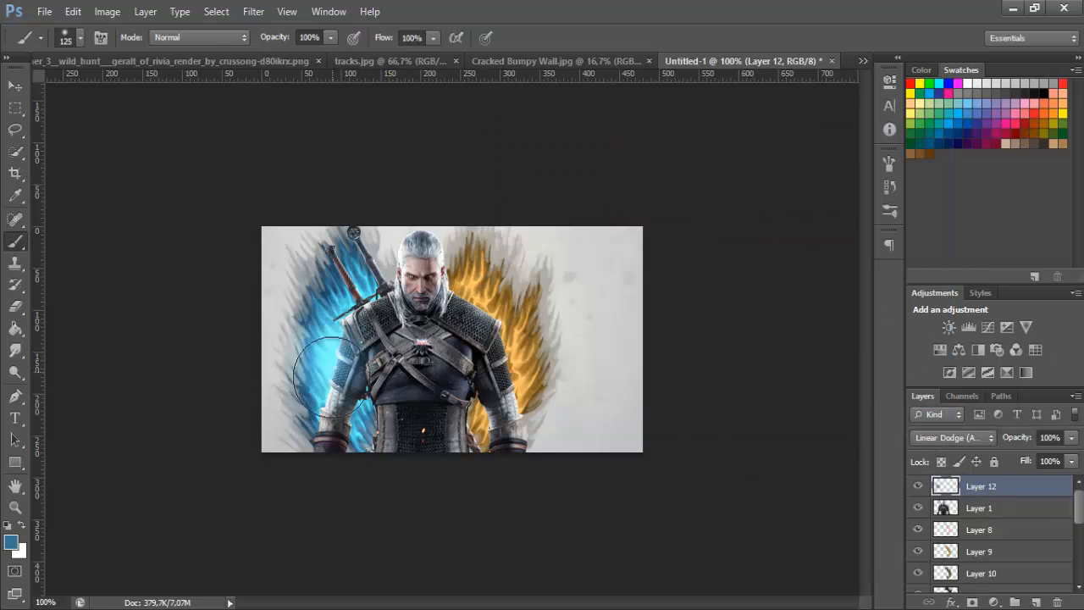
{"action": "left_click", "coordinate": [330, 386]}
{"action": "left_click", "coordinate": [371, 289]}
{"action": "key", "text": "["}
{"action": "key", "text": "ctrl+z"}
{"action": "left_click", "coordinate": [367, 282]}
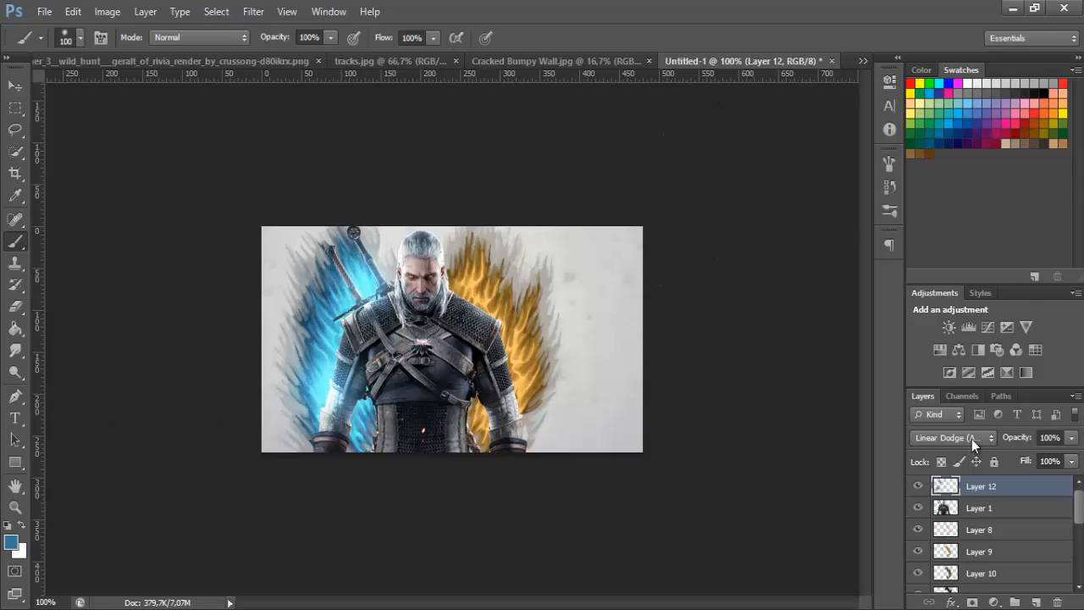
Compare blend modes for the blue glow layer and set it to Color Dodge
{"action": "left_click", "coordinate": [971, 438]}
{"action": "left_click", "coordinate": [957, 160]}
{"action": "key", "text": "Down"}
{"action": "key", "text": "Up"}
{"action": "key", "text": "Down"}
{"action": "key", "text": "Up"}
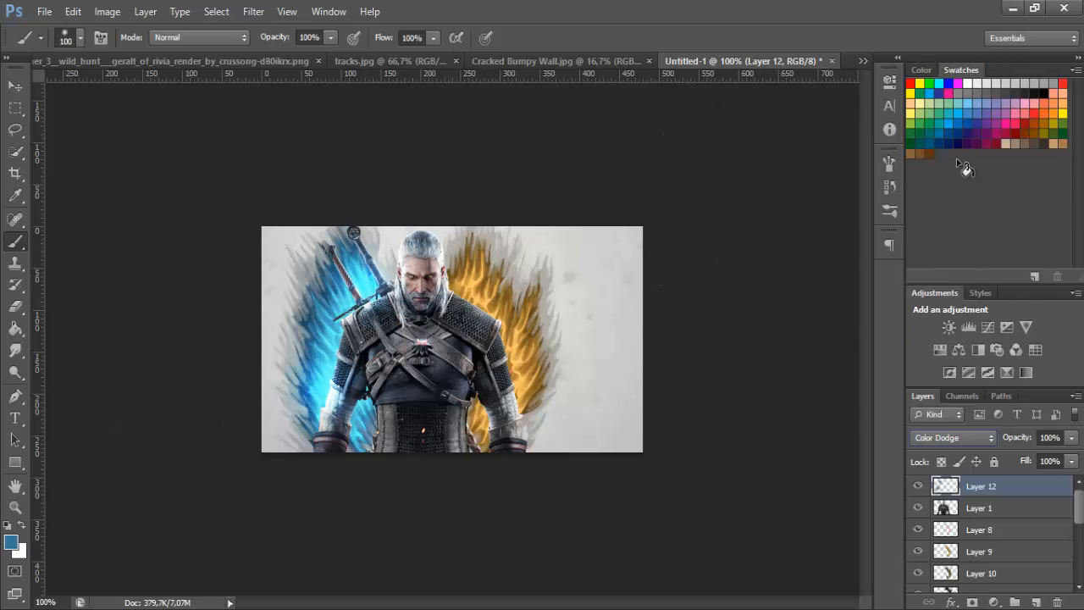
{"action": "left_click", "coordinate": [933, 443]}
{"action": "left_click", "coordinate": [932, 443]}
Set the foreground colour to brownish orange 945f35 for the Brush tool
{"action": "left_click", "coordinate": [10, 545]}
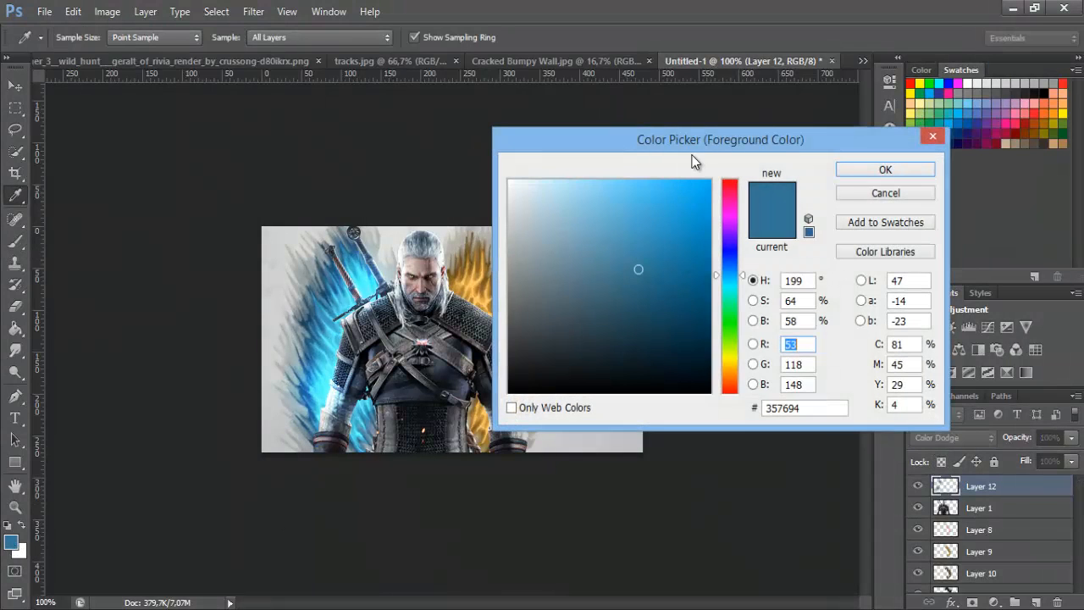
{"action": "left_click_drag", "start_coordinate": [712, 136], "coordinate": [874, 164]}
{"action": "left_click_drag", "start_coordinate": [900, 383], "coordinate": [900, 402]}
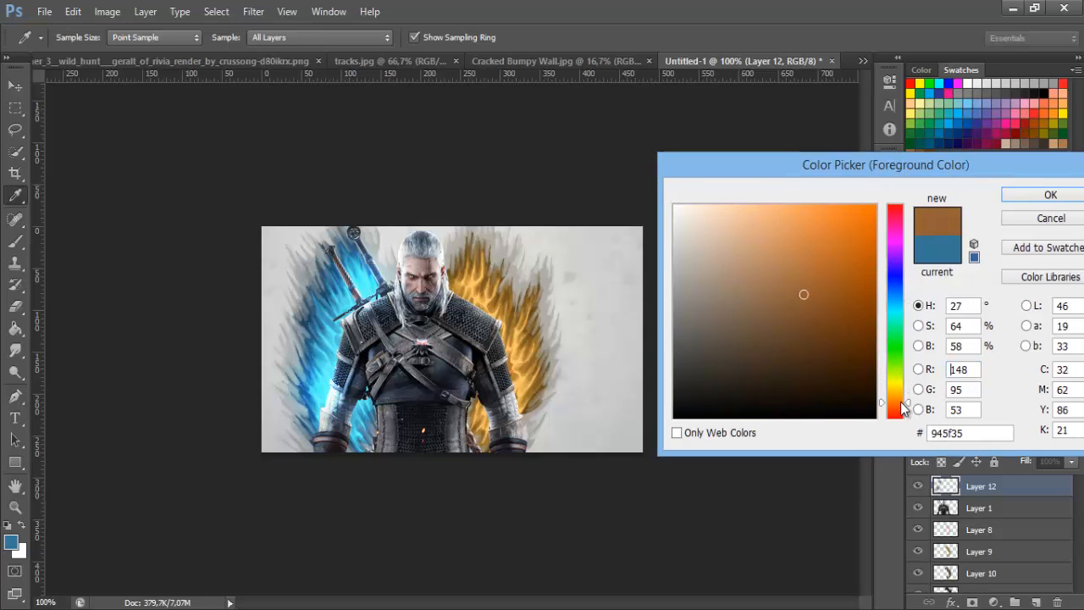
{"action": "left_click", "coordinate": [1023, 192]}
{"action": "key", "text": "b"}
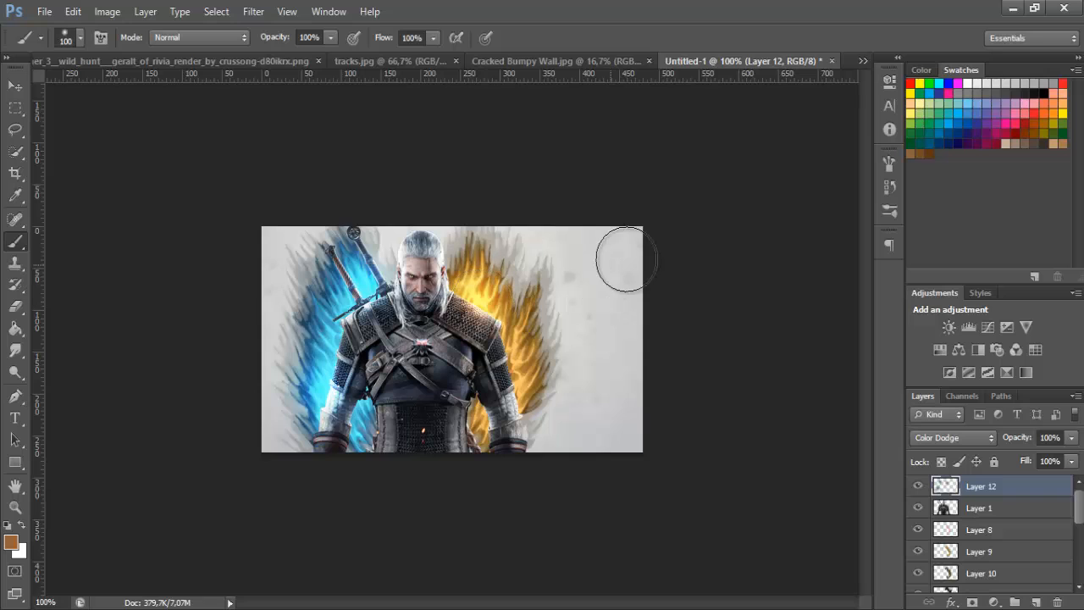
Paint soft orange glow along the orange flames and the adjacent shoulder and arm, reducing the brush to 80 px
{"action": "key", "text": "bracketright"}
{"action": "key", "text": "bracketright"}
{"action": "key", "text": "bracketleft"}
{"action": "key", "text": "bracketleft"}
{"action": "left_click_drag", "start_coordinate": [480, 275], "coordinate": [523, 332]}
{"action": "mouse_move", "coordinate": [523, 347]}
{"action": "left_mouse_down"}
{"action": "mouse_move", "coordinate": [520, 390]}
{"action": "mouse_move", "coordinate": [529, 389]}
{"action": "left_mouse_up"}
{"action": "key", "text": "ctrl+z"}
{"action": "left_click_drag", "start_coordinate": [491, 436], "coordinate": [484, 415]}
{"action": "key", "text": "bracketleft"}
{"action": "key", "text": "bracketleft"}
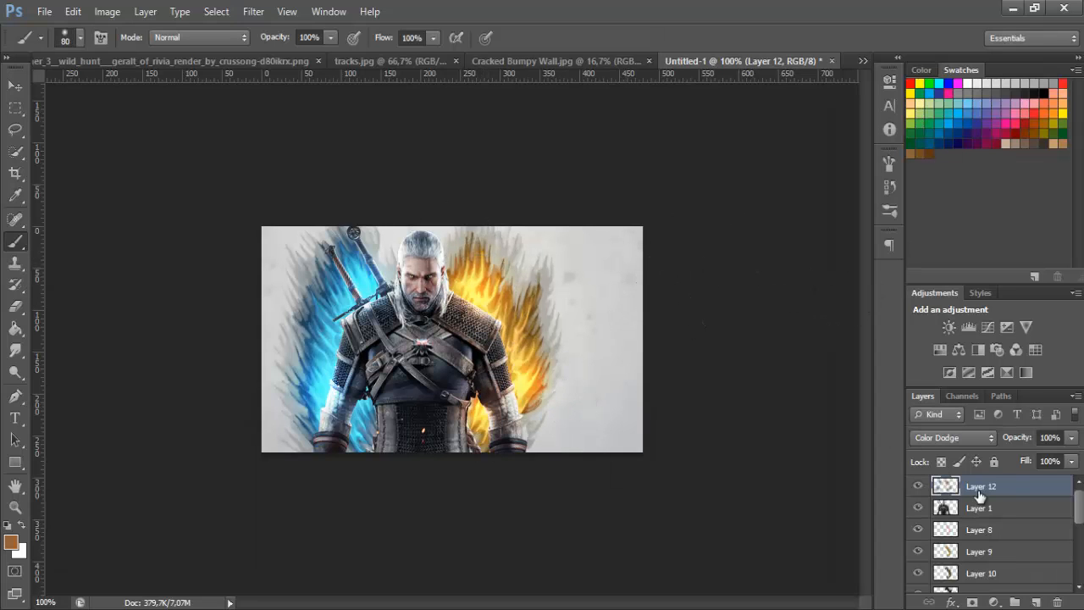
Select the character render's layer
{"action": "left_click", "coordinate": [946, 510]}
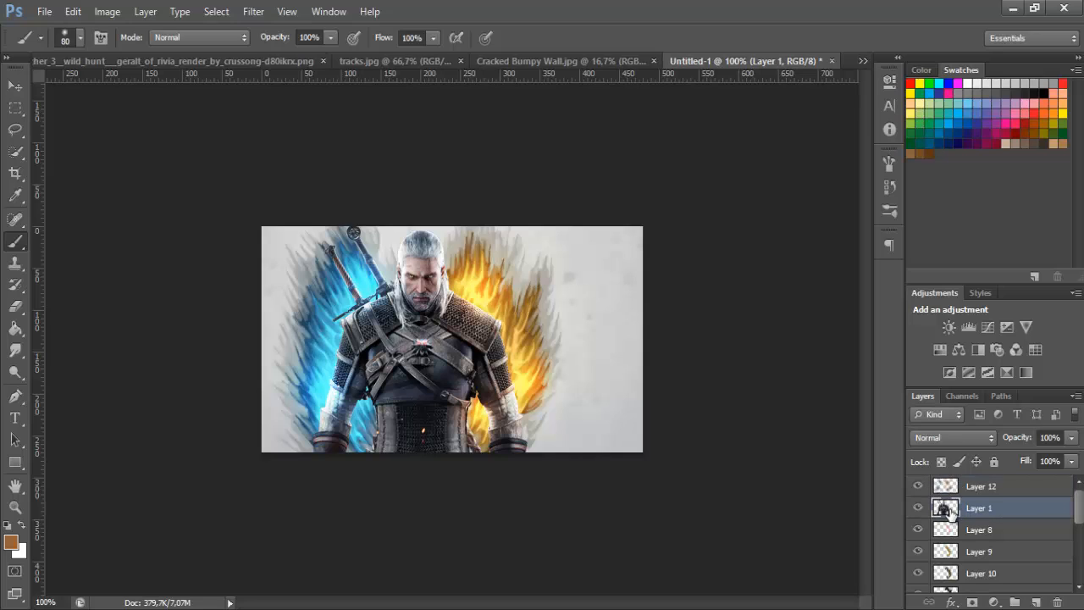
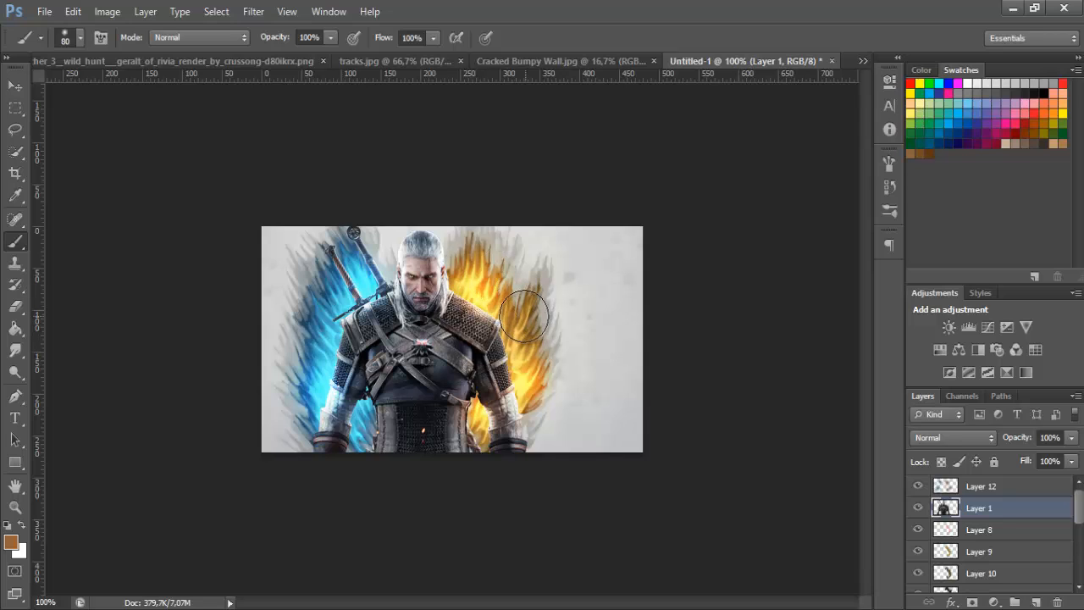
Add a new layer directly above the character render and clip it to the render with a clipping mask
{"action": "left_click", "coordinate": [1039, 601]}
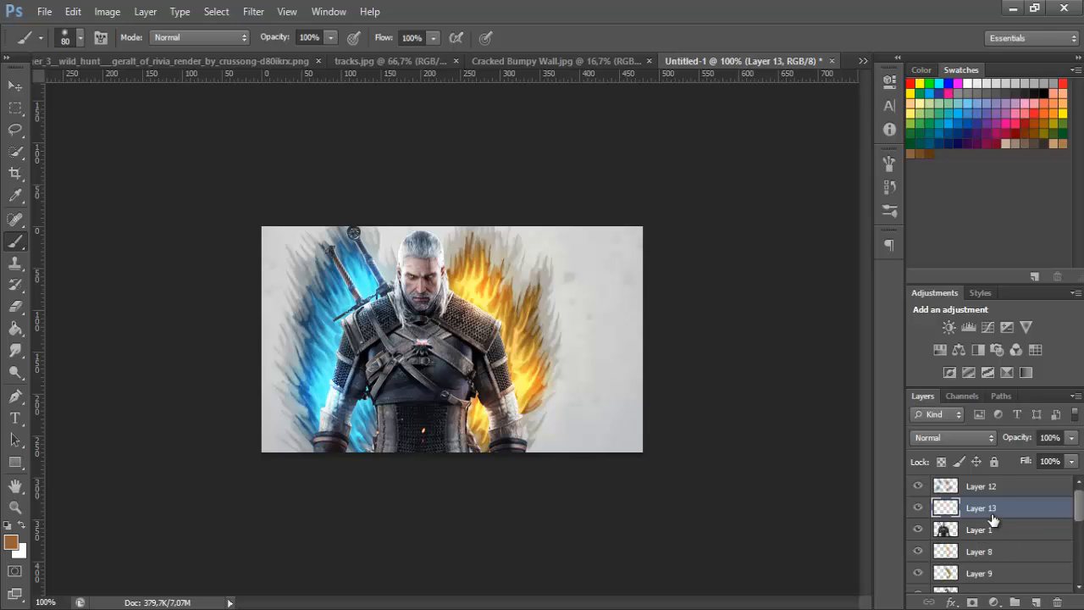
{"action": "right_click", "coordinate": [992, 518]}
{"action": "left_click", "coordinate": [921, 240]}
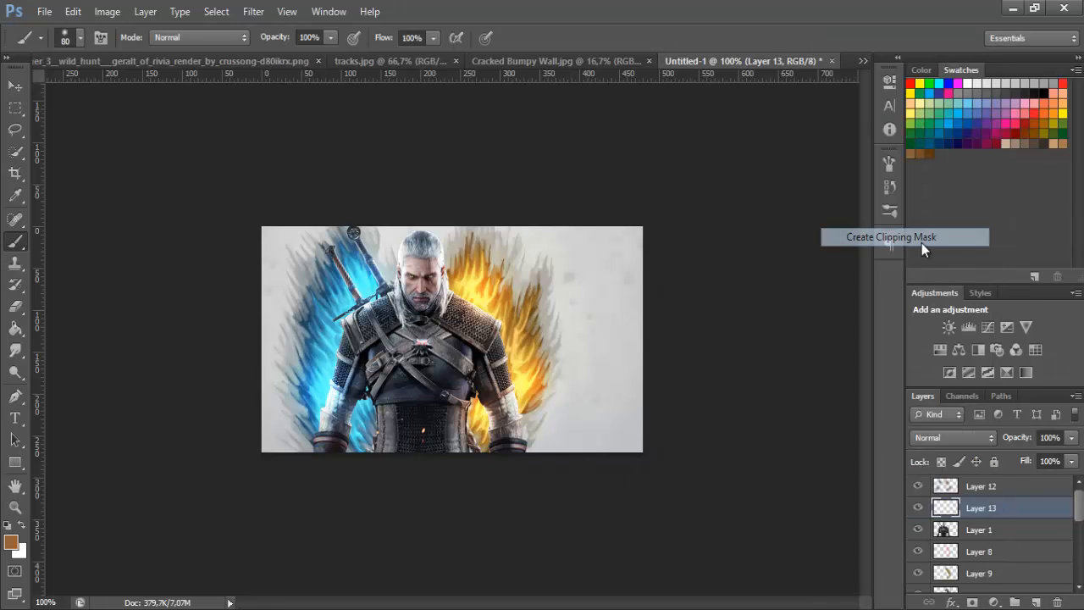
Set up the Brush tool with a size of 30 px and 0% hardness
{"action": "left_click", "coordinate": [15, 506]}
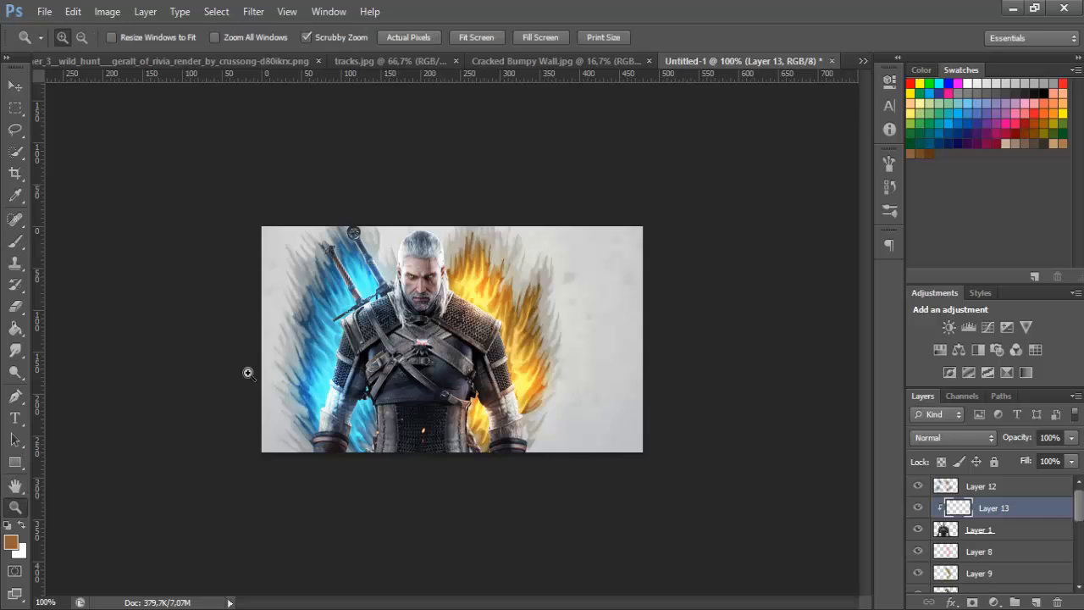
{"action": "left_click", "coordinate": [249, 372]}
{"action": "left_click", "coordinate": [15, 240]}
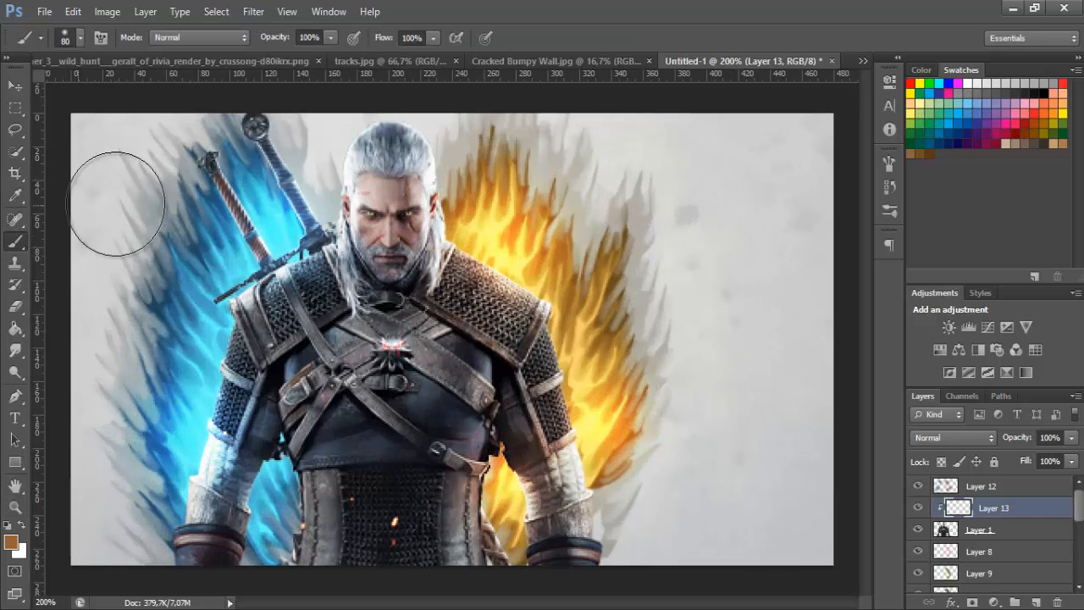
{"action": "double_click", "coordinate": [16, 508]}
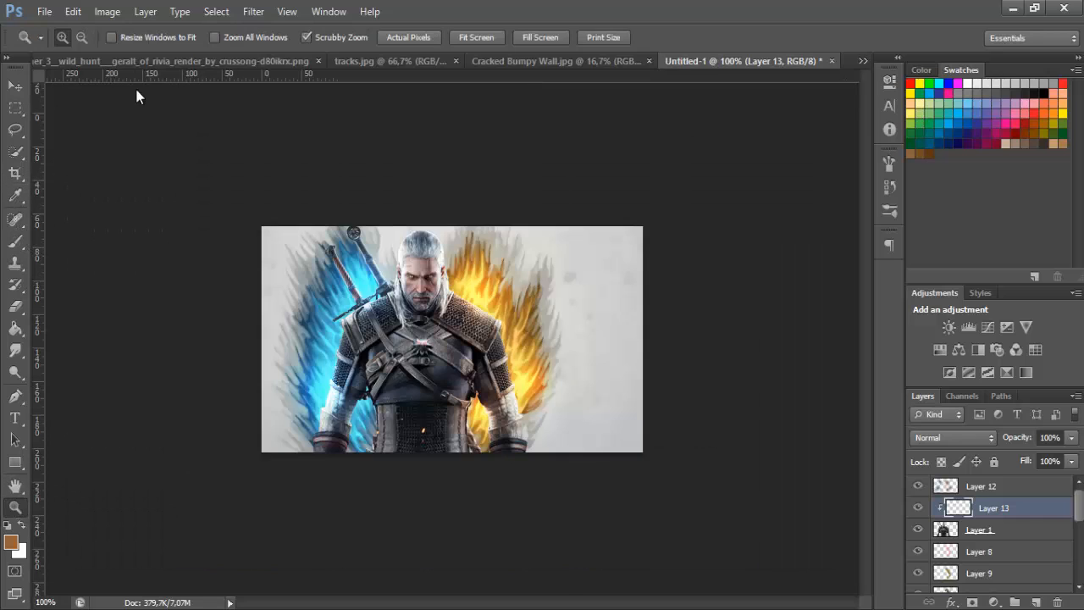
{"action": "left_click", "coordinate": [15, 242]}
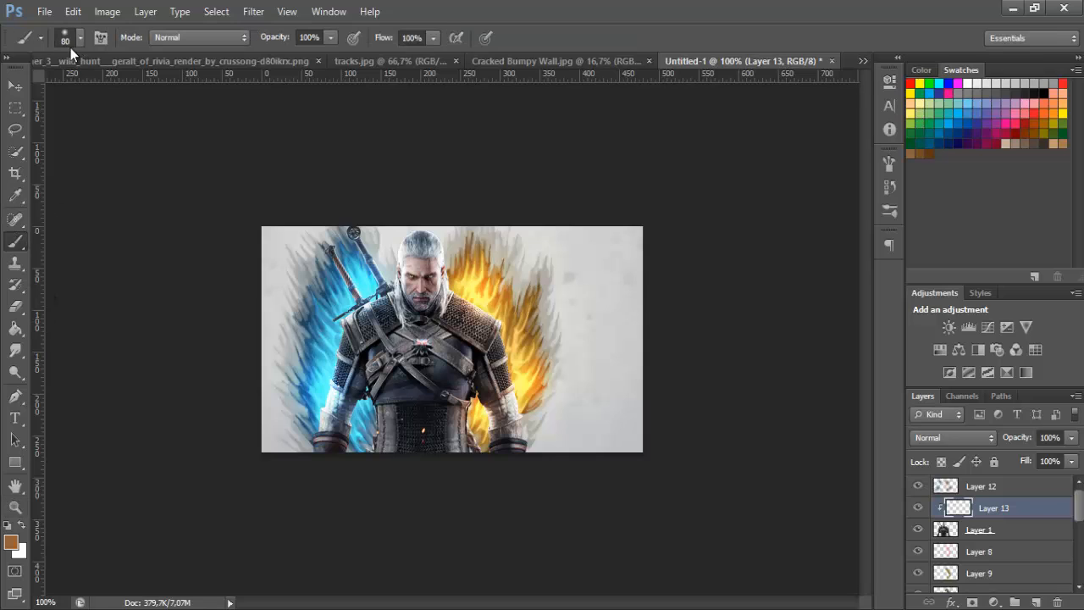
{"action": "left_click", "coordinate": [80, 38]}
{"action": "left_click_drag", "start_coordinate": [85, 90], "coordinate": [45, 91]}
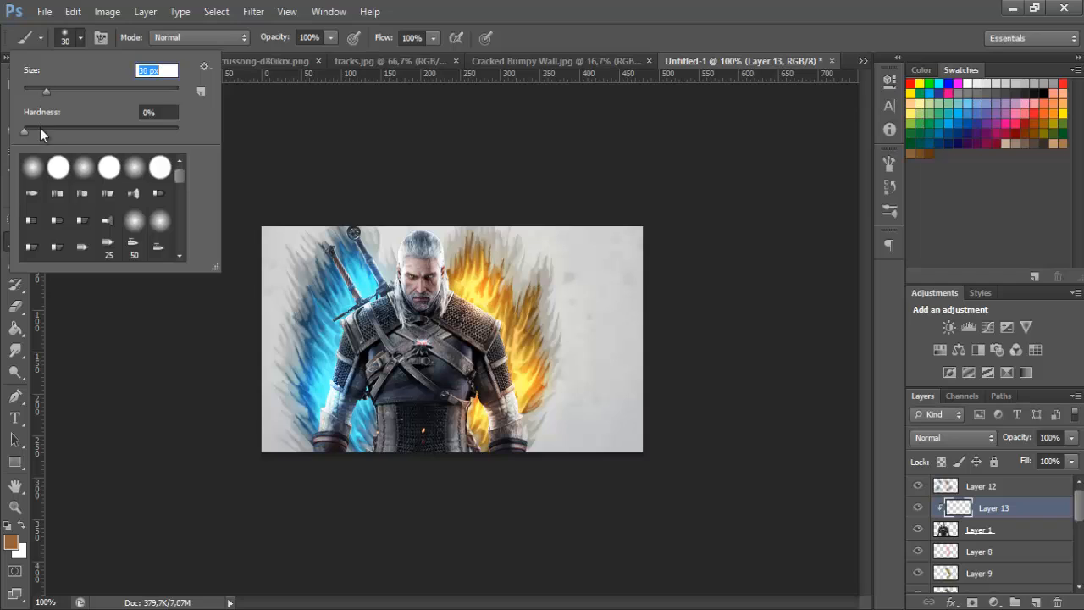
{"action": "left_click", "coordinate": [40, 128]}
{"action": "left_click", "coordinate": [79, 37]}
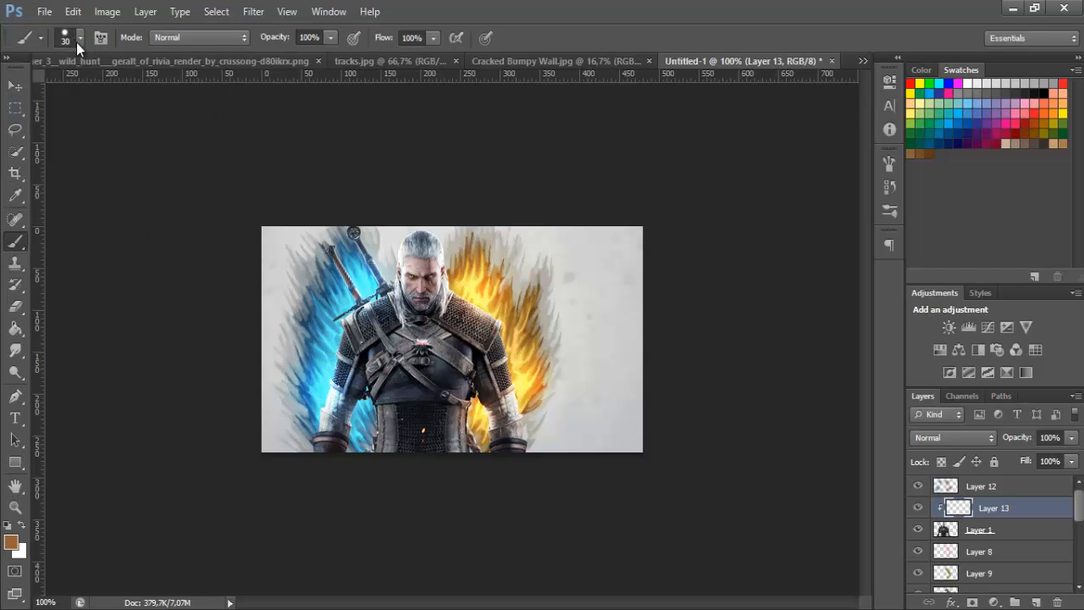
{"action": "left_click", "coordinate": [79, 38]}
{"action": "left_click_drag", "start_coordinate": [108, 132], "coordinate": [24, 131]}
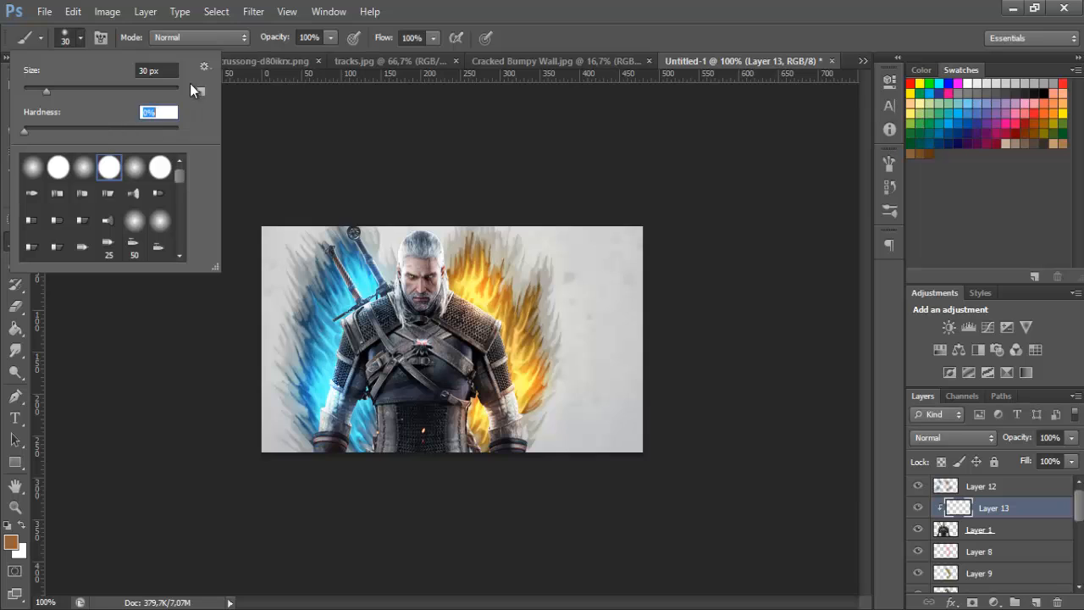
{"action": "left_click", "coordinate": [78, 38]}
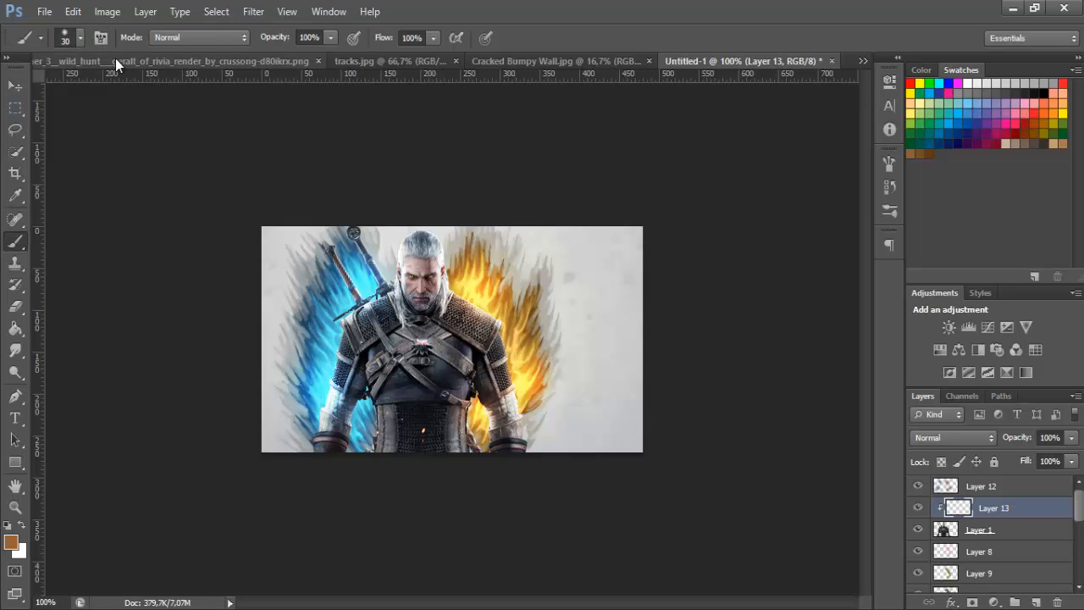
Sample light blue 37a6c5 from the blue flames and paint it softly along the render's swords, shoulder and arm on that side
{"action": "left_click", "coordinate": [11, 535]}
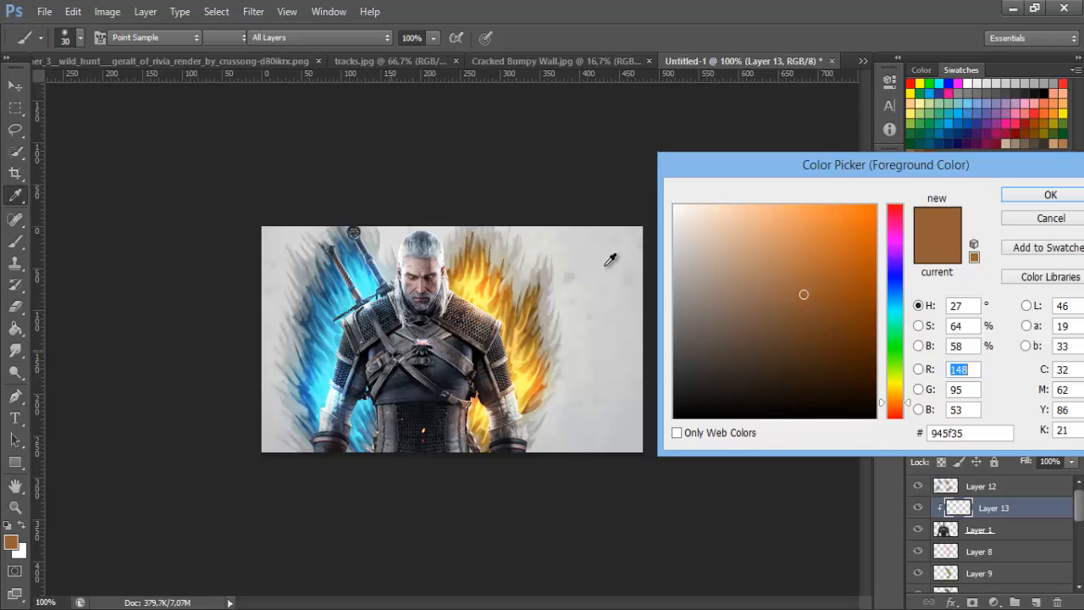
{"action": "left_click", "coordinate": [343, 389]}
{"action": "left_click", "coordinate": [328, 355]}
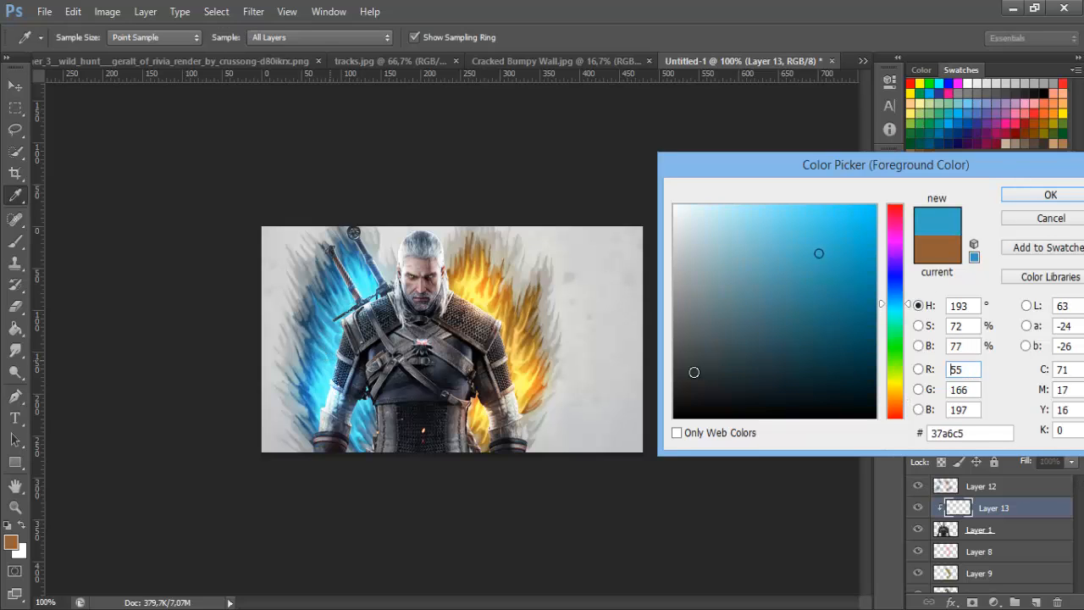
{"action": "left_click", "coordinate": [1050, 196]}
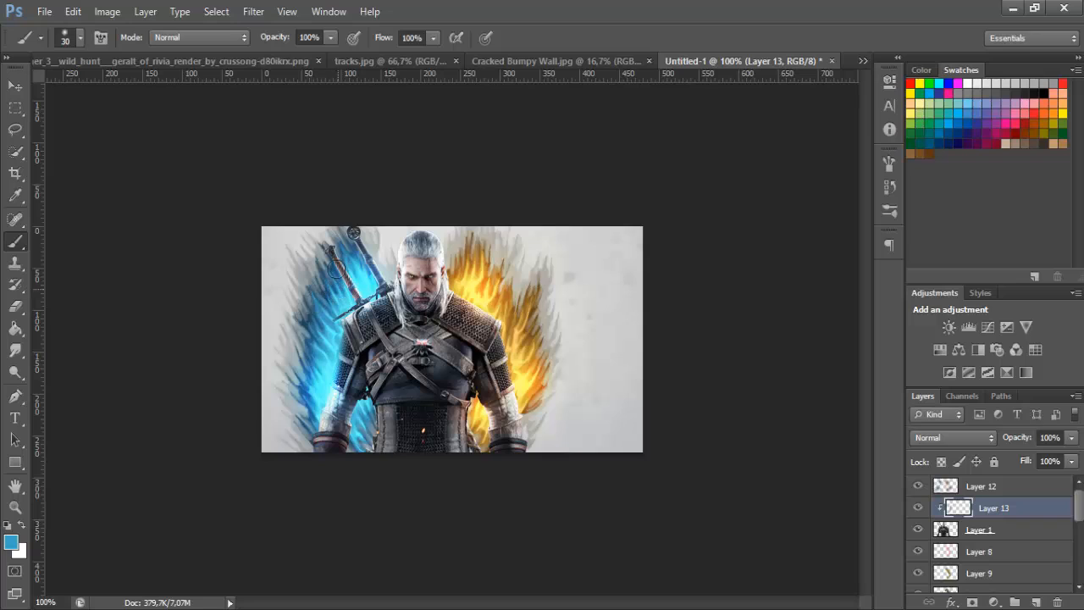
{"action": "mouse_move", "coordinate": [337, 270]}
{"action": "left_mouse_down"}
{"action": "mouse_move", "coordinate": [368, 298]}
{"action": "mouse_move", "coordinate": [381, 294]}
{"action": "left_mouse_up"}
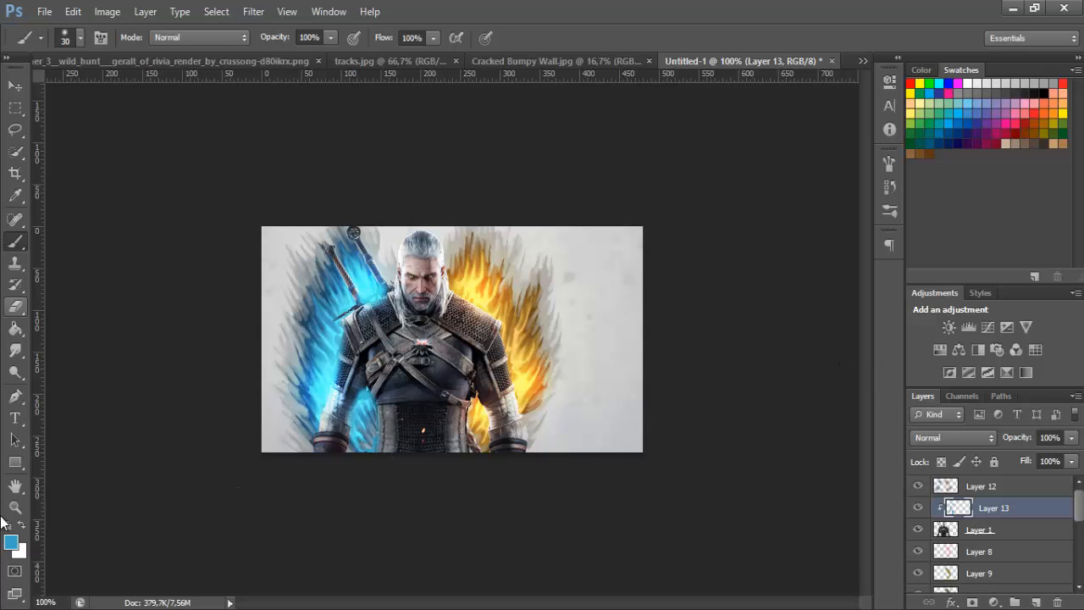
Sample a golden orange from the orange flames, adjust its shade and paint it along the render's adjacent shoulder, arm and waist
{"action": "left_click", "coordinate": [11, 541]}
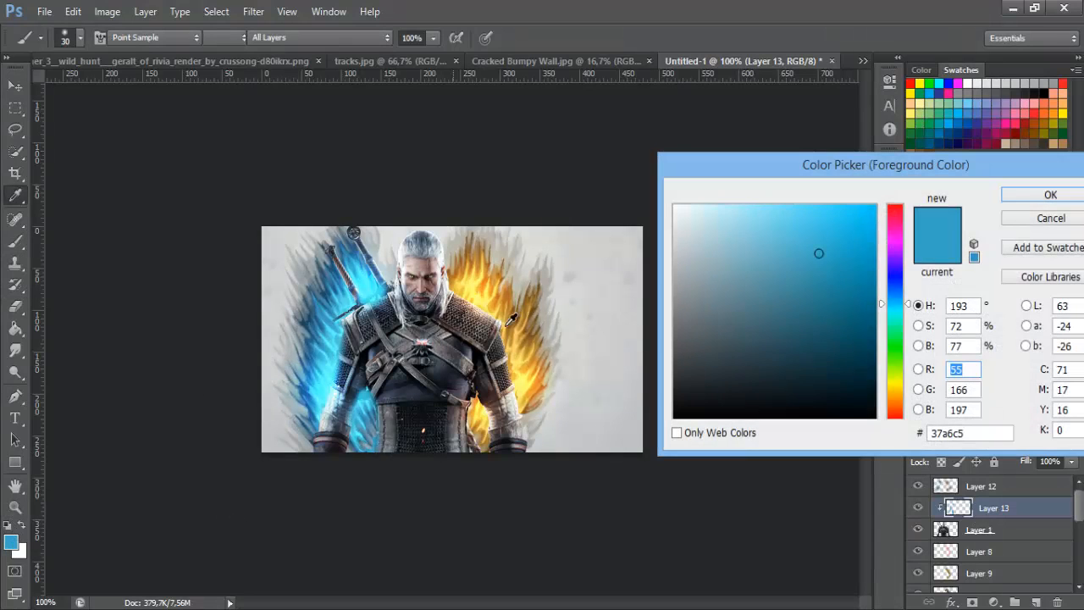
{"action": "left_click_drag", "start_coordinate": [526, 328], "coordinate": [518, 294]}
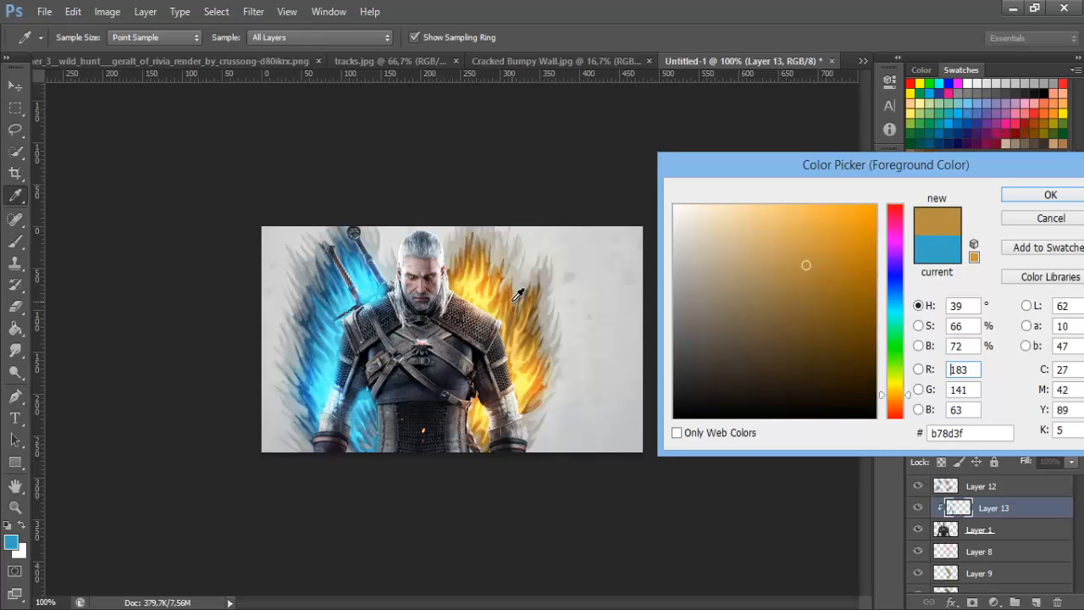
{"action": "left_click_drag", "start_coordinate": [821, 301], "coordinate": [821, 259]}
{"action": "left_click", "coordinate": [1048, 196]}
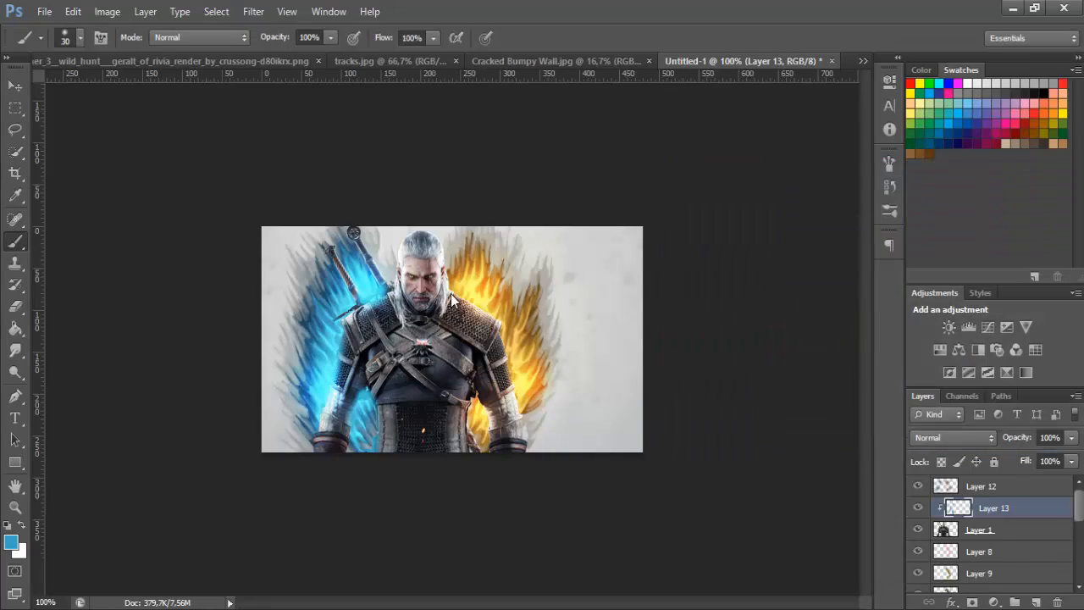
{"action": "mouse_move", "coordinate": [452, 287]}
{"action": "left_mouse_down"}
{"action": "mouse_move", "coordinate": [507, 329]}
{"action": "mouse_move", "coordinate": [524, 409]}
{"action": "mouse_move", "coordinate": [521, 394]}
{"action": "mouse_move", "coordinate": [463, 424]}
{"action": "mouse_move", "coordinate": [471, 399]}
{"action": "mouse_move", "coordinate": [484, 433]}
{"action": "mouse_move", "coordinate": [470, 402]}
{"action": "mouse_move", "coordinate": [474, 444]}
{"action": "left_mouse_up"}
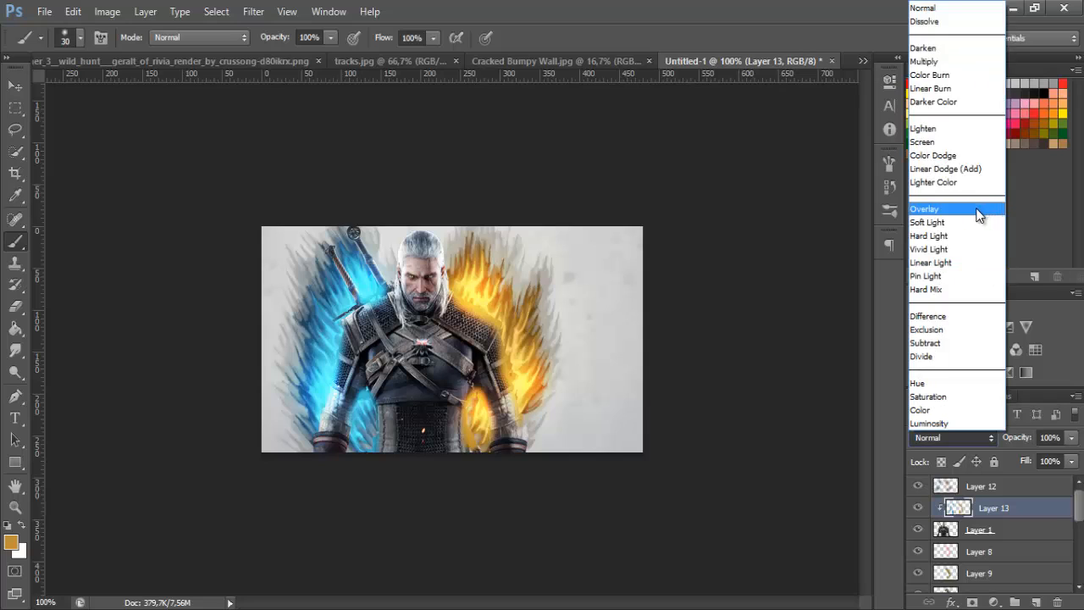
Compare Overlay with Soft Light for the clipped rim-light layer and set its blend mode to Soft Light
{"action": "left_click", "coordinate": [980, 213]}
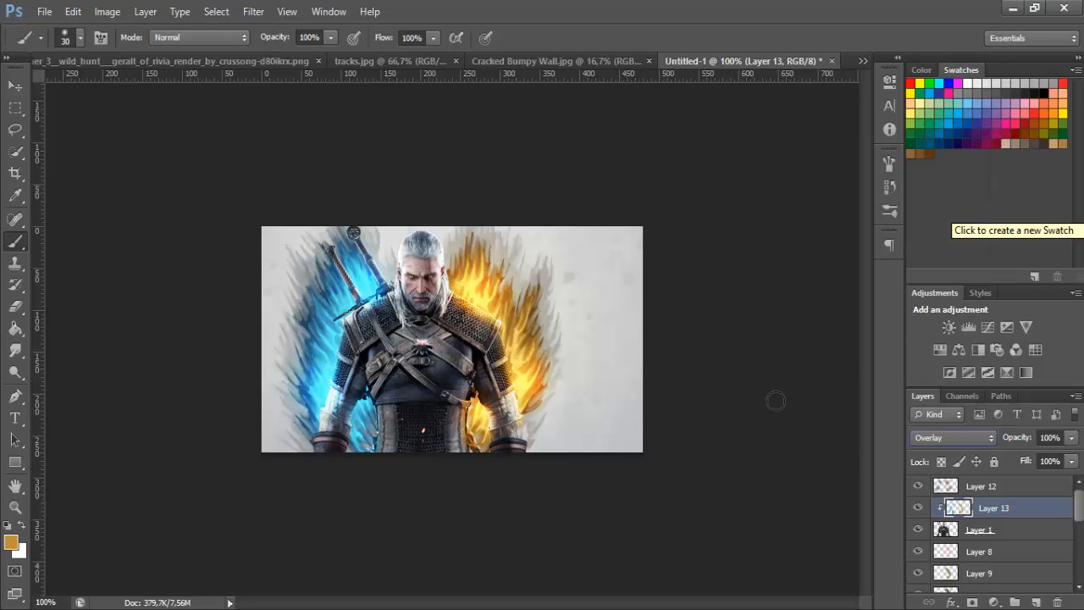
{"action": "left_click", "coordinate": [919, 437]}
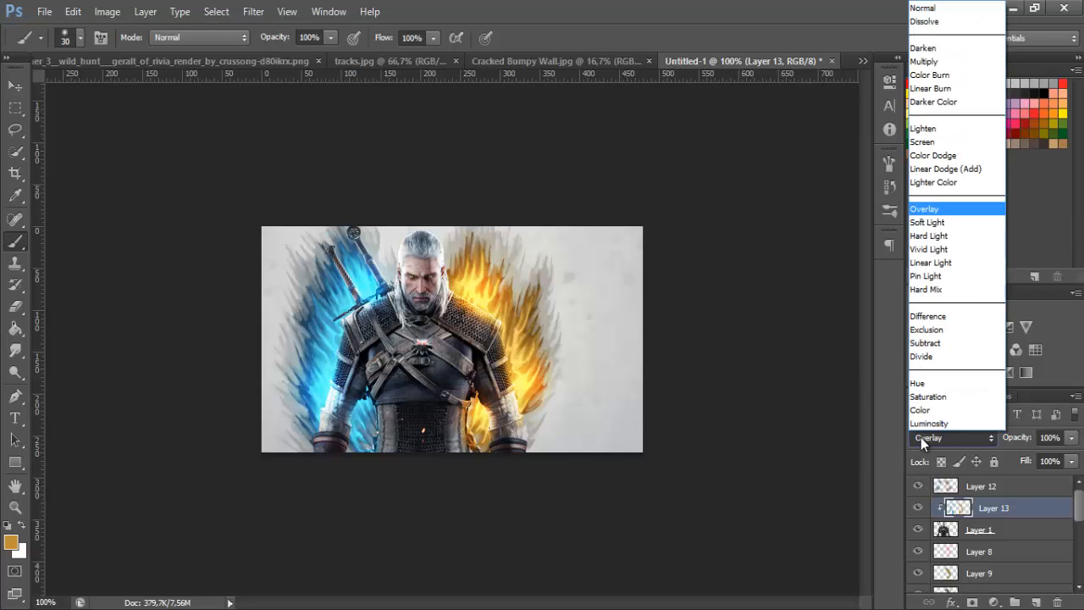
{"action": "left_click", "coordinate": [934, 219]}
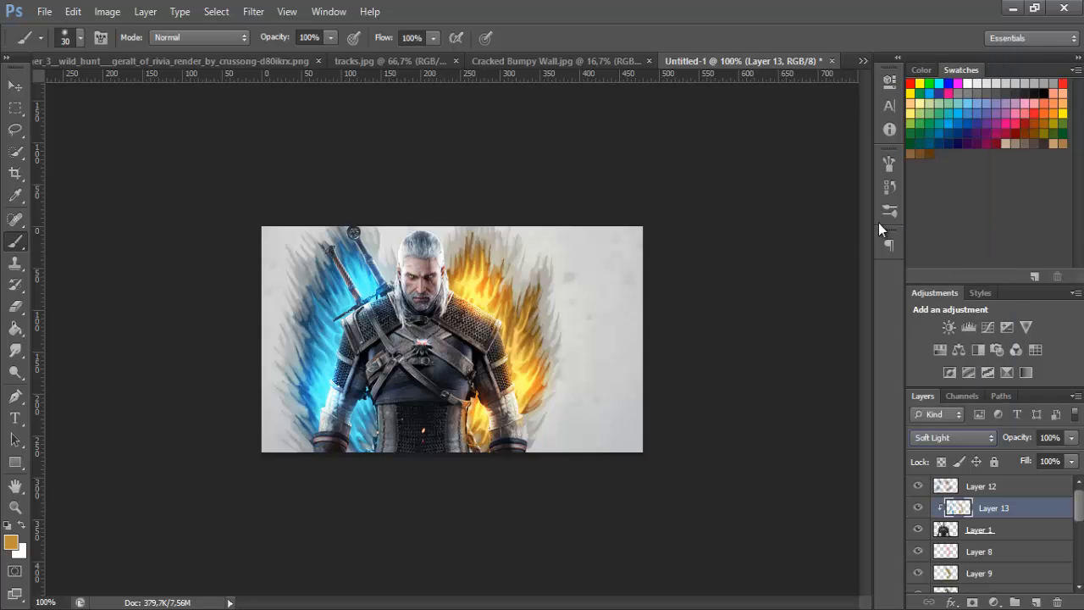
{"action": "left_click", "coordinate": [923, 435]}
{"action": "left_click", "coordinate": [923, 436]}
Switch to the Eraser tool and set its size to 82 px with 0% hardness
{"action": "left_click", "coordinate": [15, 307]}
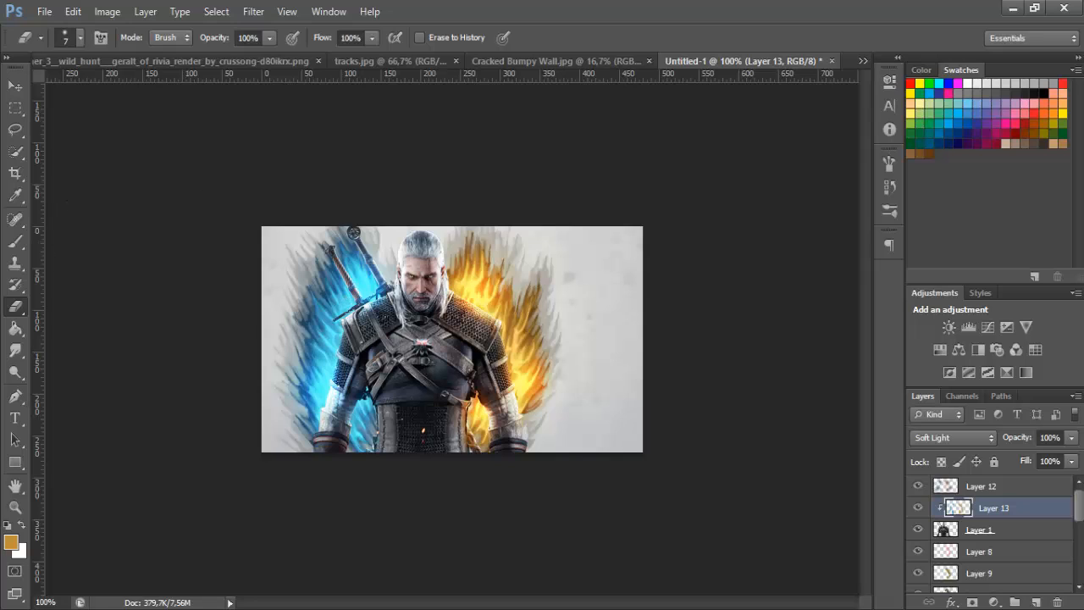
{"action": "left_click", "coordinate": [79, 37]}
{"action": "left_click", "coordinate": [86, 90]}
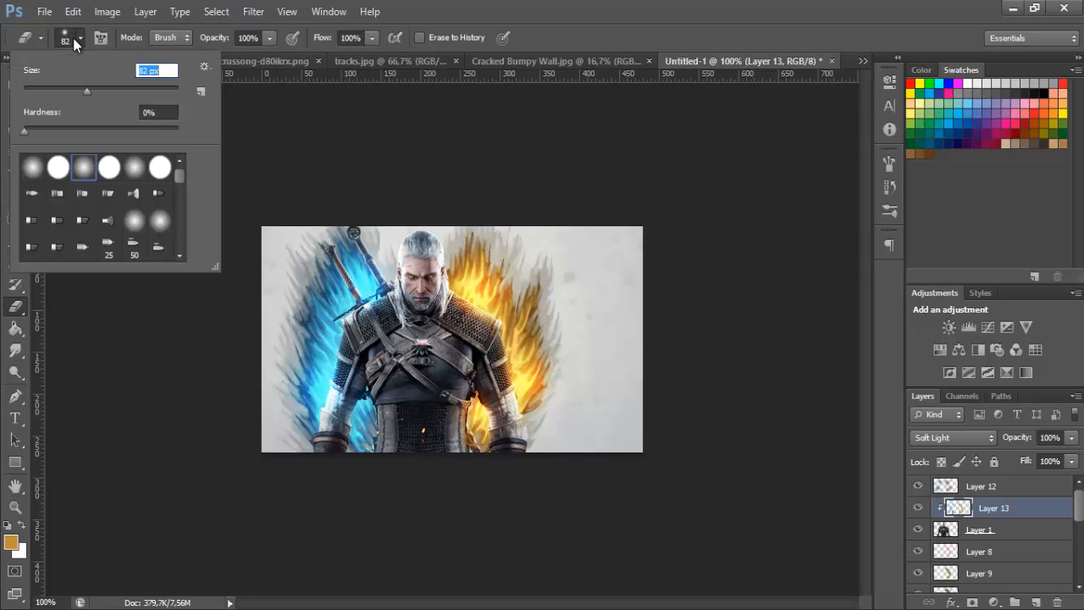
{"action": "left_click", "coordinate": [77, 38]}
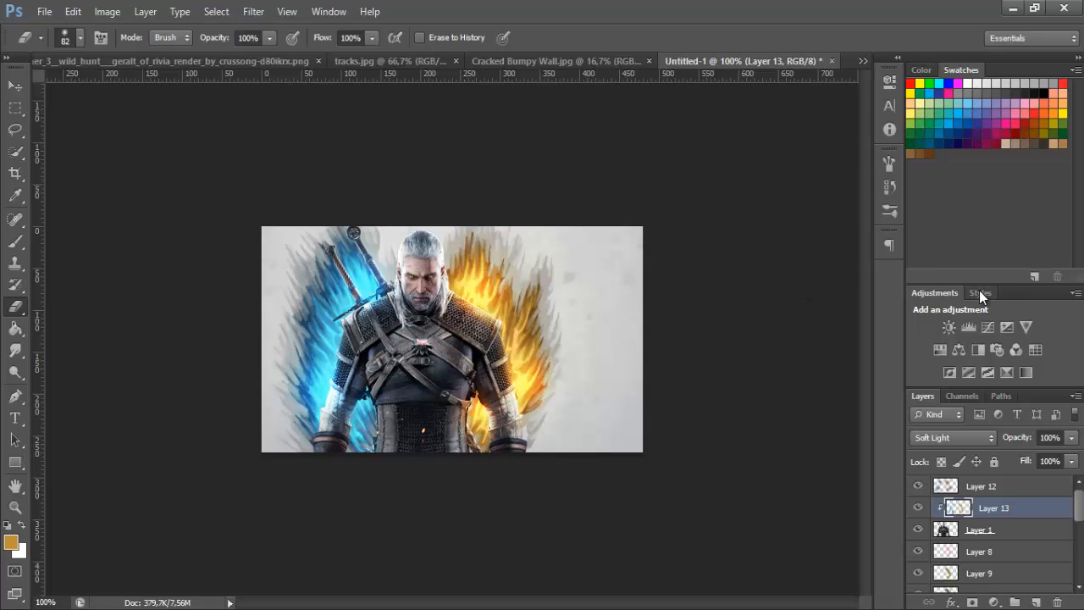
Add a new layer above the Color Dodge glow layer and switch to the Brush tool
{"action": "left_click", "coordinate": [991, 488]}
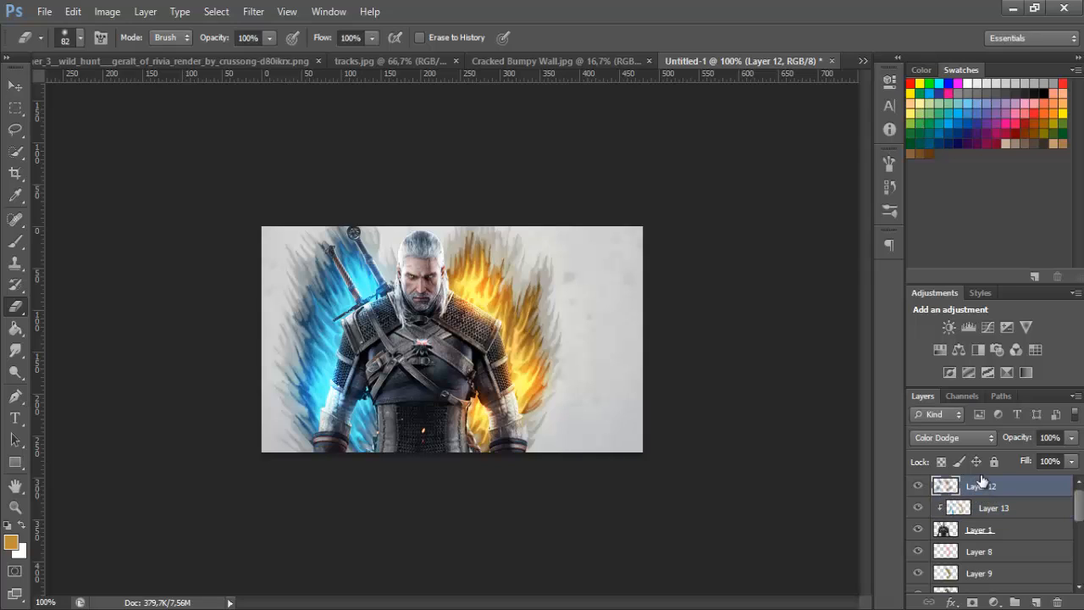
{"action": "left_click", "coordinate": [1039, 601]}
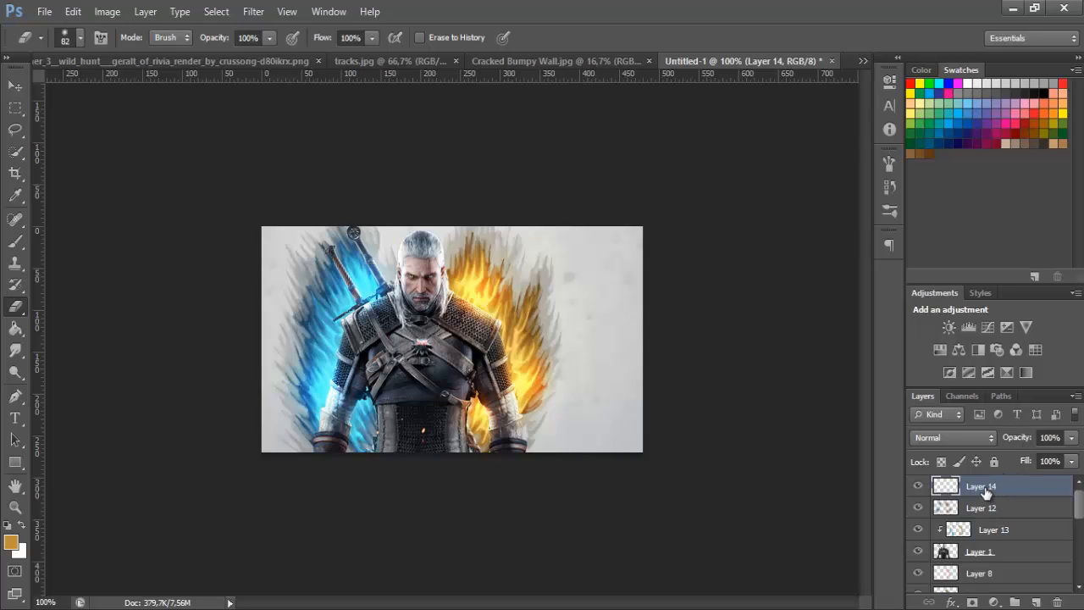
{"action": "left_click", "coordinate": [15, 242]}
Browse the brush presets and load an additional brush set
{"action": "left_click", "coordinate": [77, 38]}
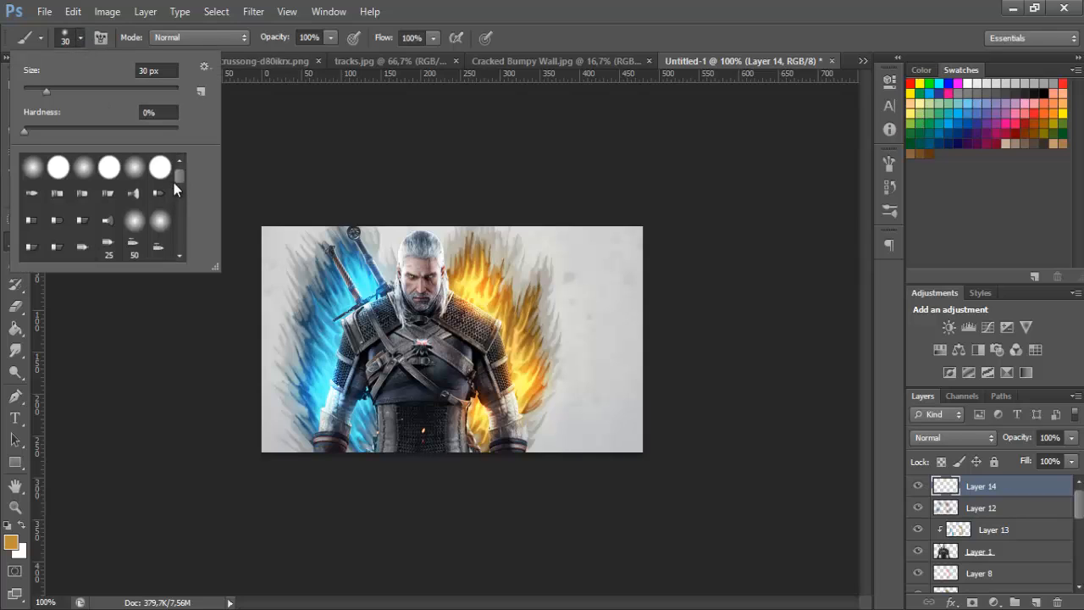
{"action": "left_click_drag", "start_coordinate": [179, 178], "coordinate": [175, 243]}
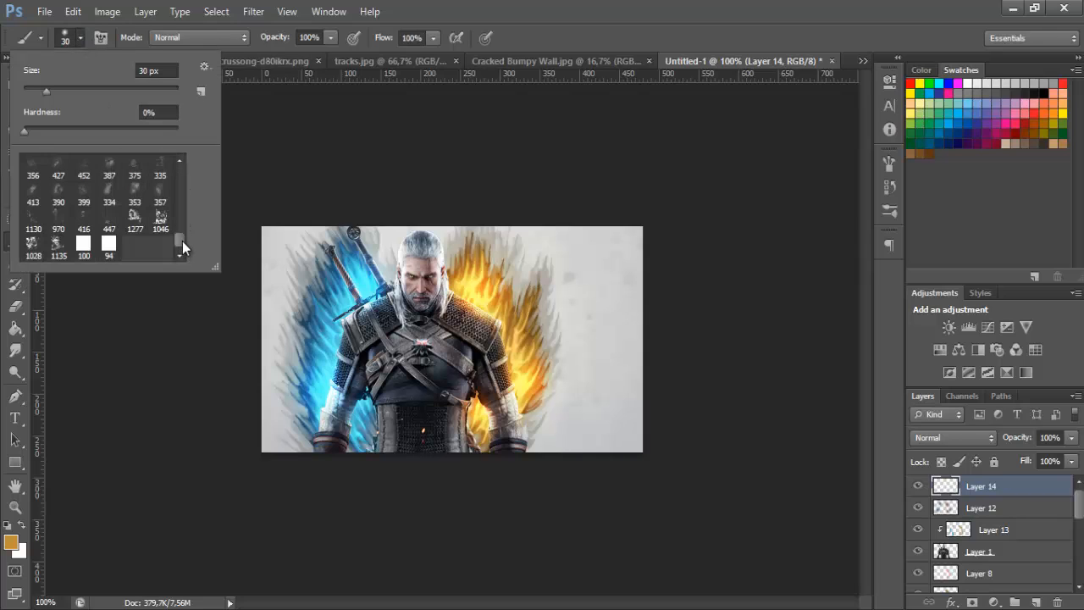
{"action": "scroll", "coordinate": [96, 231], "scroll_direction": "up", "scroll_amount": 5}
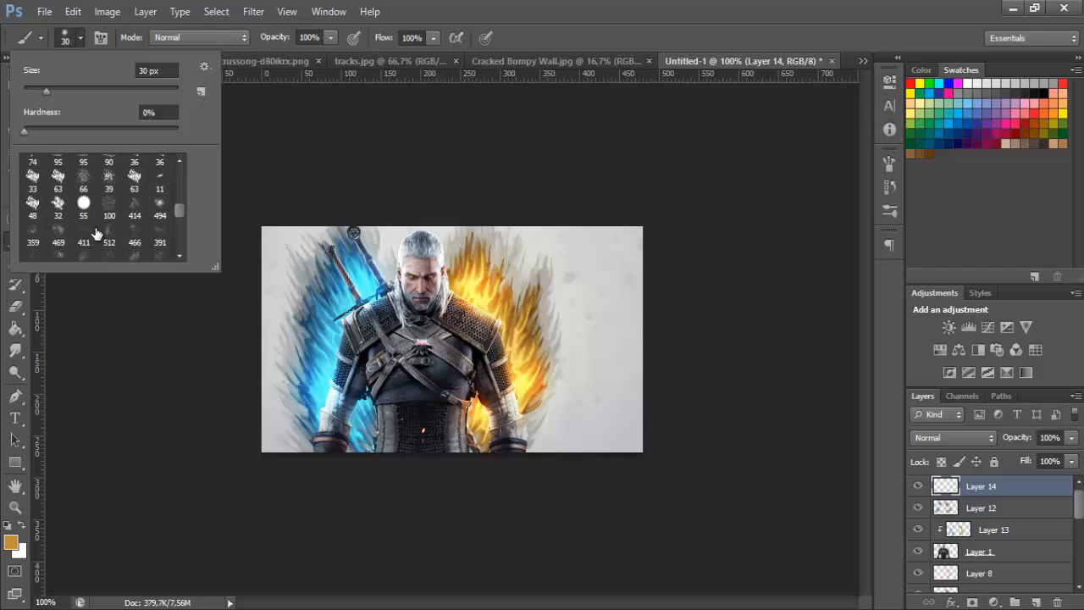
{"action": "scroll", "coordinate": [94, 237], "scroll_direction": "up", "scroll_amount": 6}
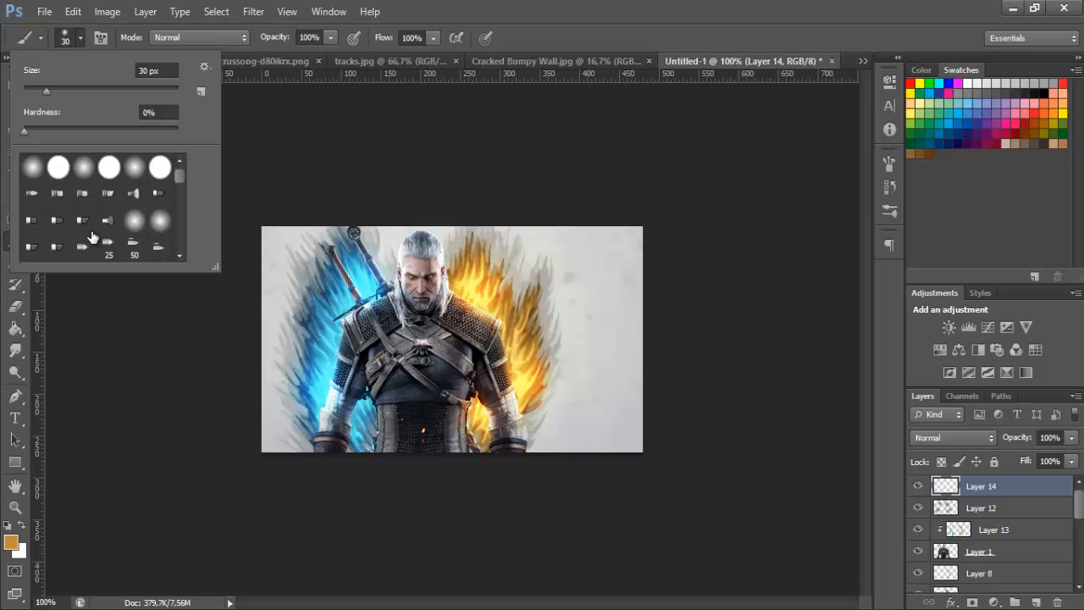
{"action": "scroll", "coordinate": [91, 236], "scroll_direction": "down", "scroll_amount": 8}
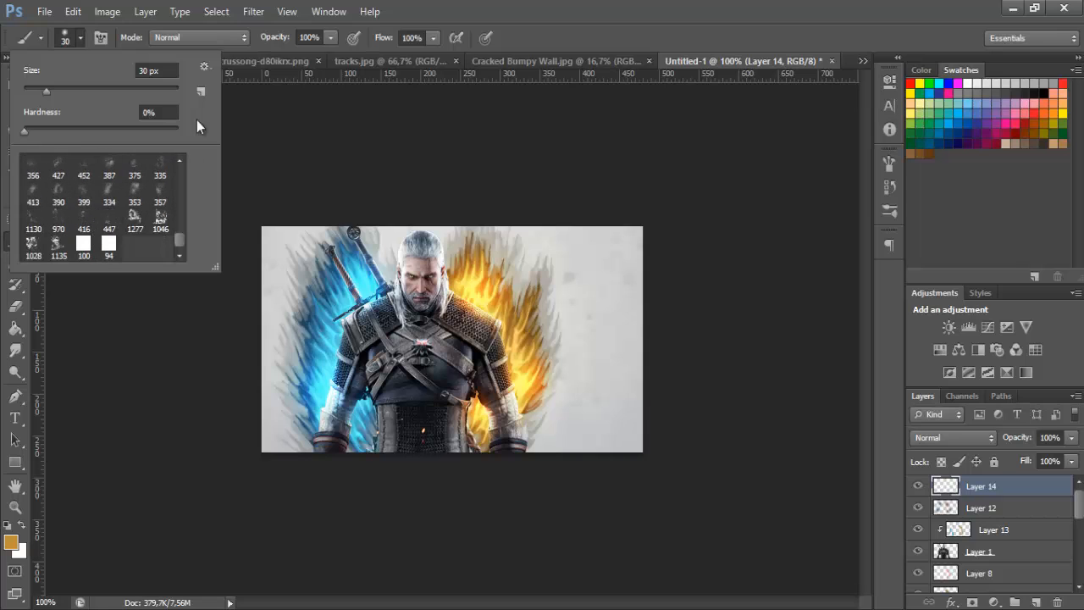
{"action": "left_click", "coordinate": [208, 69]}
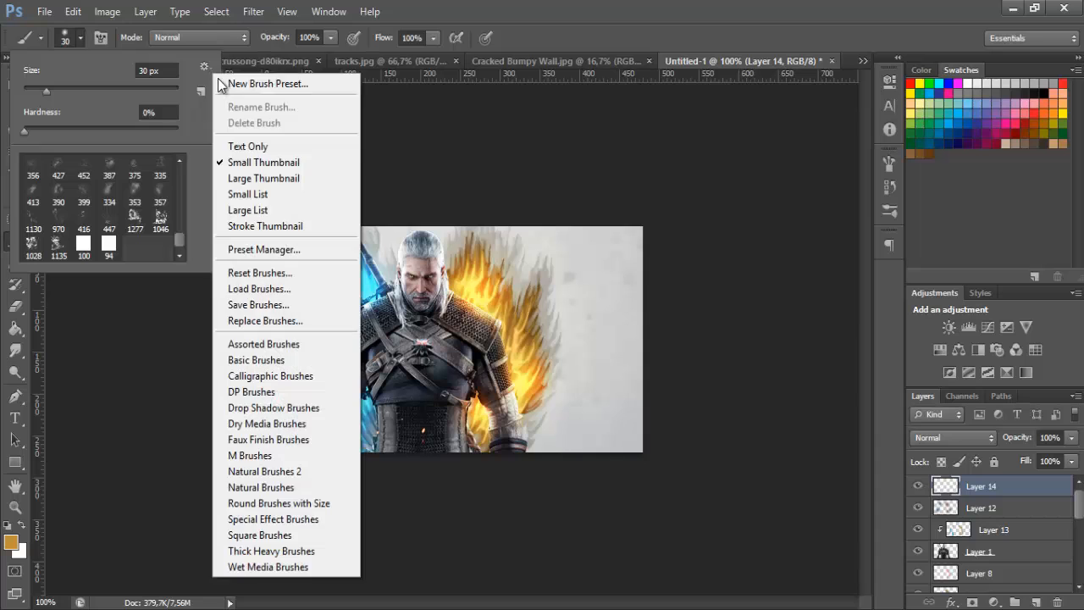
{"action": "left_click", "coordinate": [279, 295]}
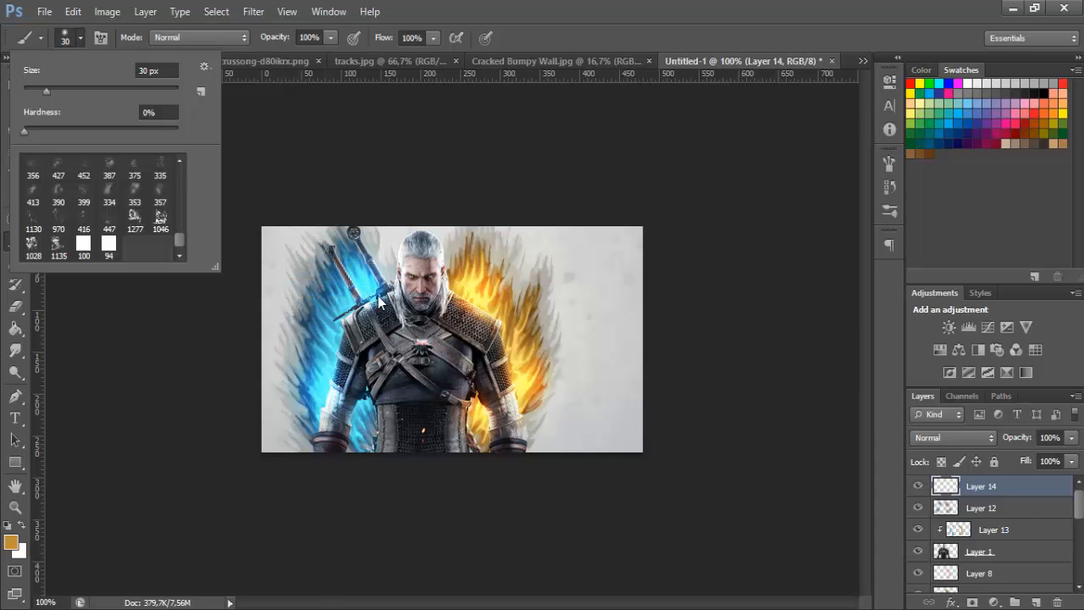
{"action": "scroll", "coordinate": [769, 481], "scroll_direction": "down", "scroll_amount": 2}
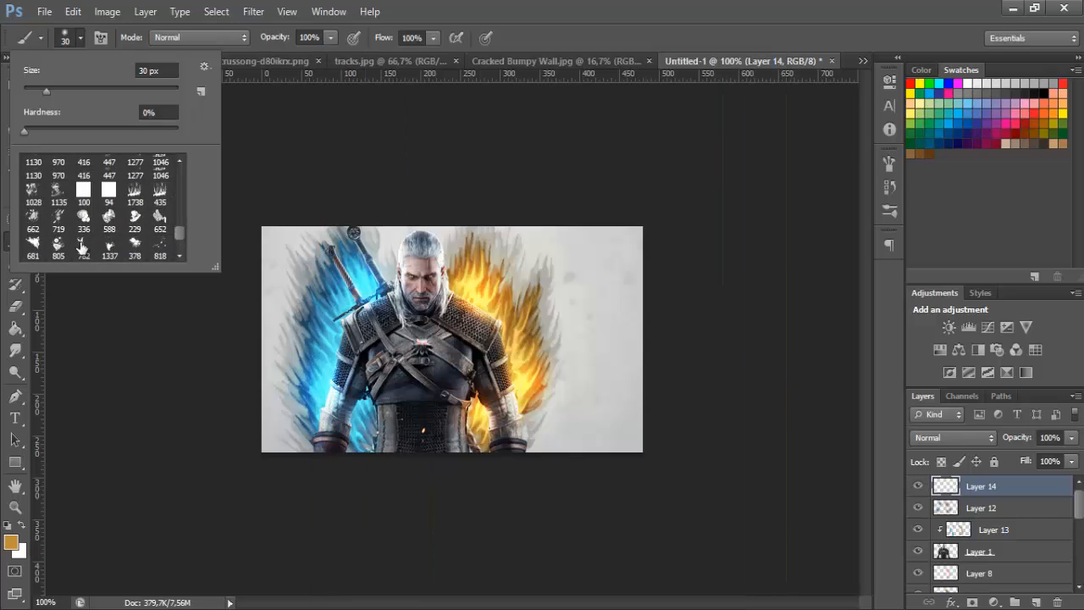
Try brushes from the loaded set, stamping one at 70 px over the arm beside the blue flames
{"action": "left_click", "coordinate": [135, 195]}
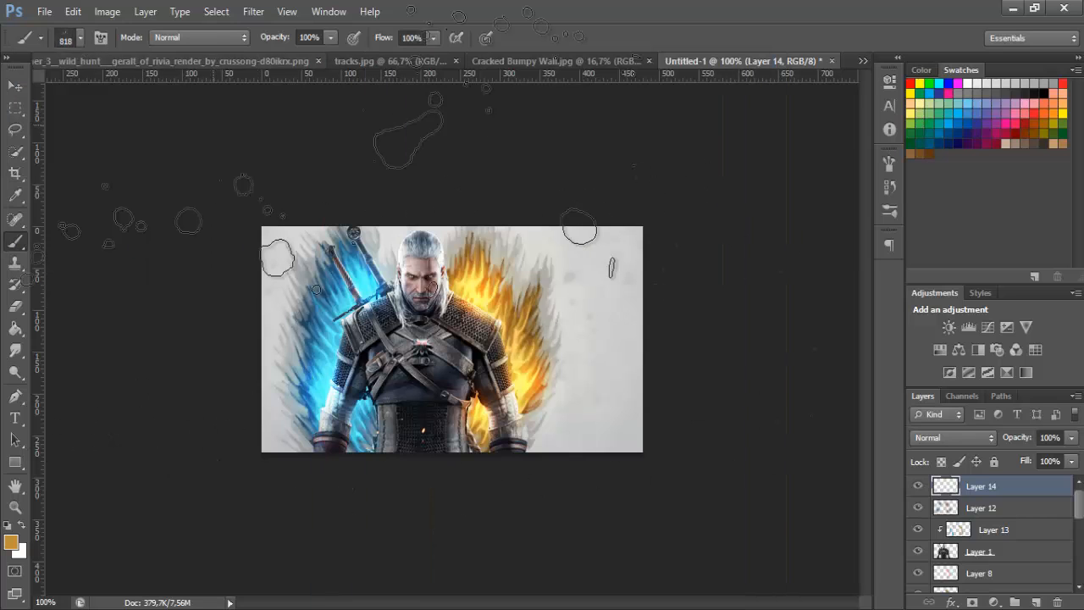
{"action": "key", "text": "bracketleft"}
{"action": "key", "text": "bracketleft"}
{"action": "key", "text": "bracketleft"}
{"action": "key", "text": "bracketleft"}
{"action": "key", "text": "bracketleft"}
{"action": "key", "text": "bracketleft"}
{"action": "key", "text": "bracketleft"}
{"action": "key", "text": "bracketleft"}
{"action": "key", "text": "bracketleft"}
{"action": "key", "text": "bracketleft"}
{"action": "key", "text": "bracketleft"}
{"action": "left_click", "coordinate": [79, 39]}
{"action": "scroll", "coordinate": [90, 222], "scroll_direction": "down", "scroll_amount": 2}
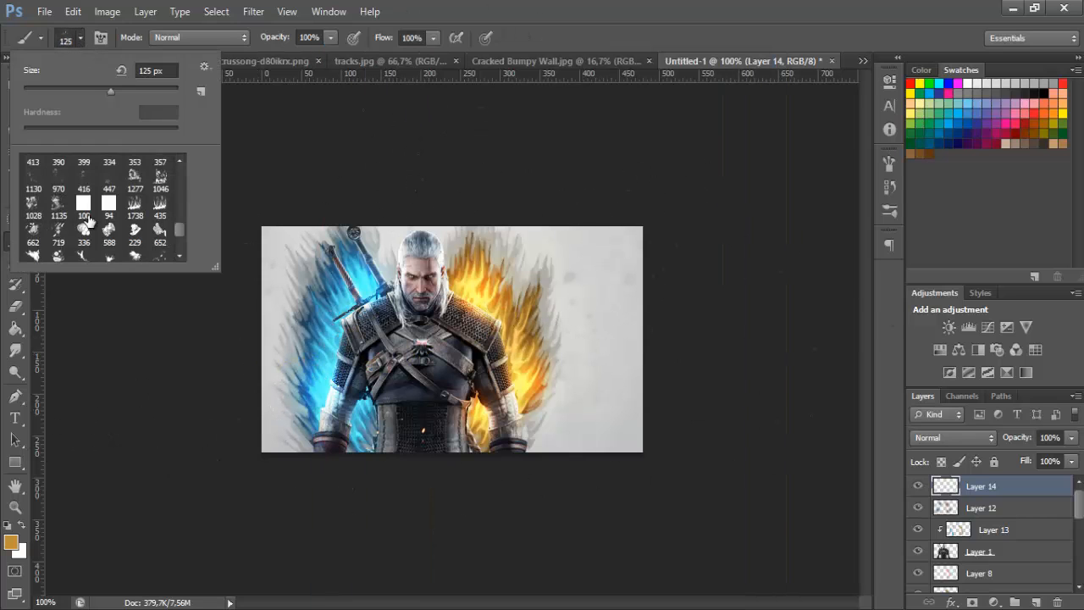
{"action": "left_click", "coordinate": [111, 188]}
{"action": "left_click", "coordinate": [136, 190]}
{"action": "left_click", "coordinate": [81, 39]}
{"action": "key", "text": "bracketleft"}
{"action": "key", "text": "bracketleft"}
{"action": "key", "text": "bracketleft"}
{"action": "key", "text": "bracketleft"}
{"action": "key", "text": "bracketleft"}
{"action": "key", "text": "bracketleft"}
{"action": "key", "text": "bracketleft"}
{"action": "key", "text": "bracketleft"}
{"action": "key", "text": "bracketleft"}
{"action": "key", "text": "bracketleft"}
{"action": "key", "text": "bracketleft"}
{"action": "key", "text": "bracketleft"}
{"action": "key", "text": "bracketleft"}
{"action": "key", "text": "bracketleft"}
{"action": "key", "text": "bracketleft"}
{"action": "key", "text": "bracketleft"}
{"action": "key", "text": "bracketleft"}
{"action": "key", "text": "bracketleft"}
{"action": "key", "text": "bracketleft"}
{"action": "left_click", "coordinate": [341, 360]}
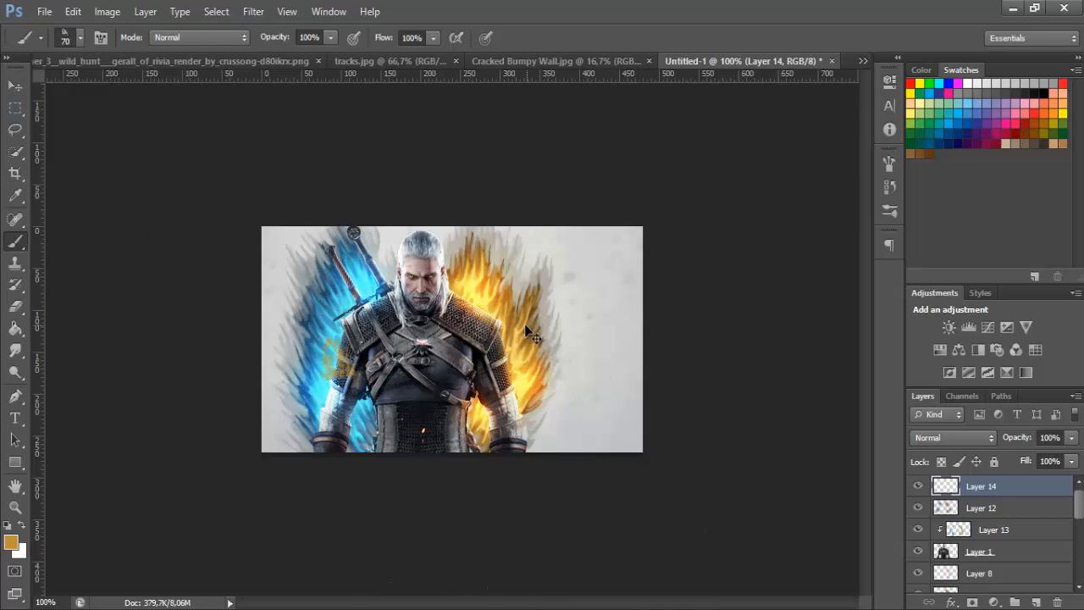
{"action": "key", "text": "ctrl+z"}
Load another brush set and choose its 1143 px splatter brush
{"action": "left_click", "coordinate": [79, 38]}
{"action": "left_click", "coordinate": [207, 65]}
{"action": "left_click", "coordinate": [254, 279]}
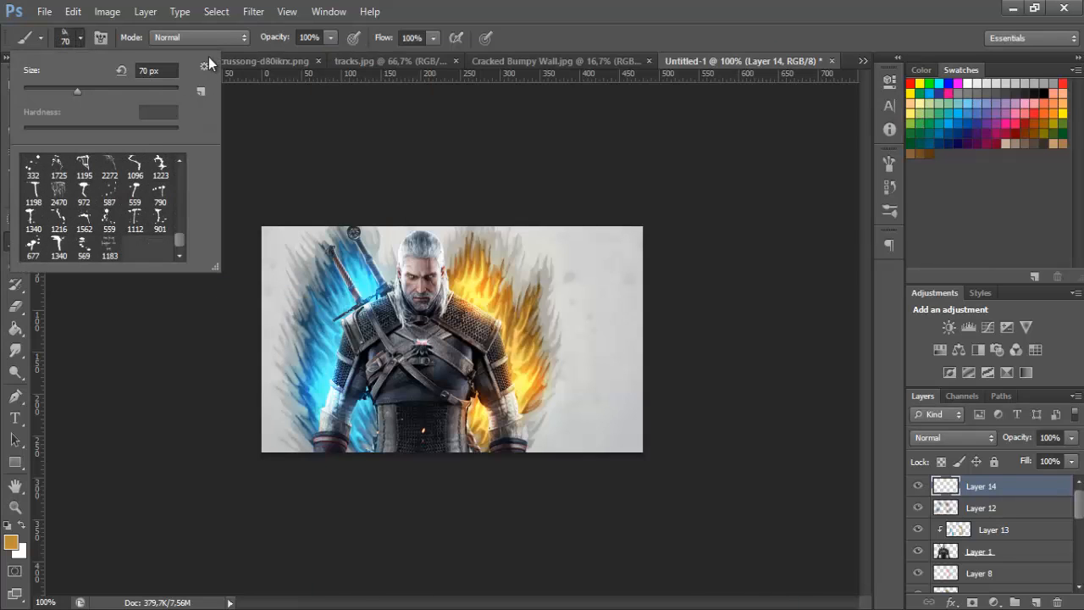
{"action": "left_click", "coordinate": [207, 66]}
{"action": "left_click", "coordinate": [254, 279]}
{"action": "left_click", "coordinate": [691, 261]}
{"action": "left_click", "coordinate": [743, 564]}
{"action": "scroll", "coordinate": [127, 237], "scroll_direction": "down", "scroll_amount": 3}
{"action": "left_click", "coordinate": [135, 247]}
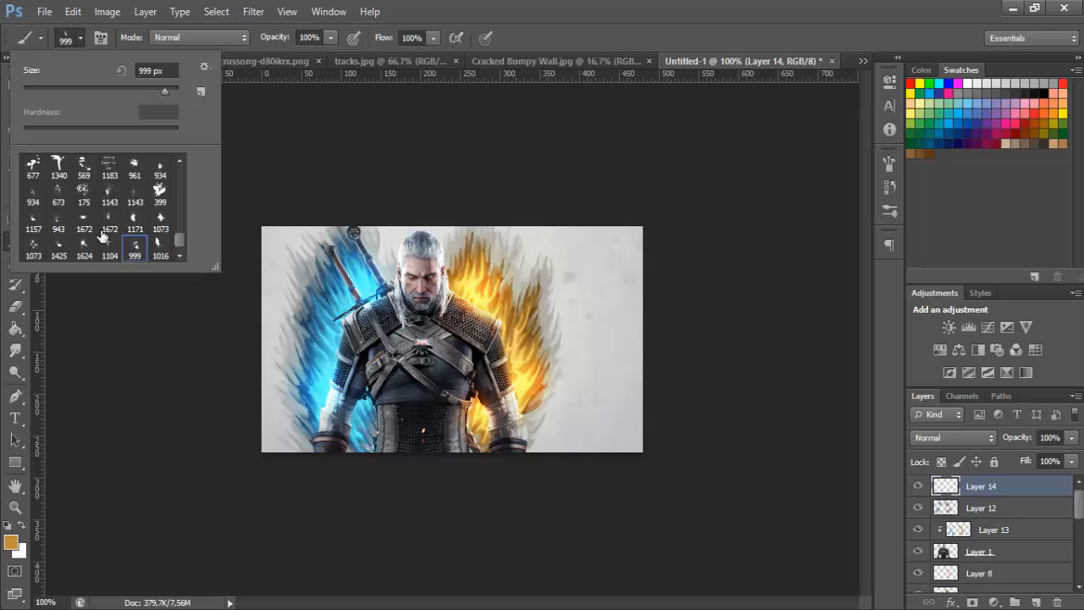
{"action": "left_click", "coordinate": [135, 194]}
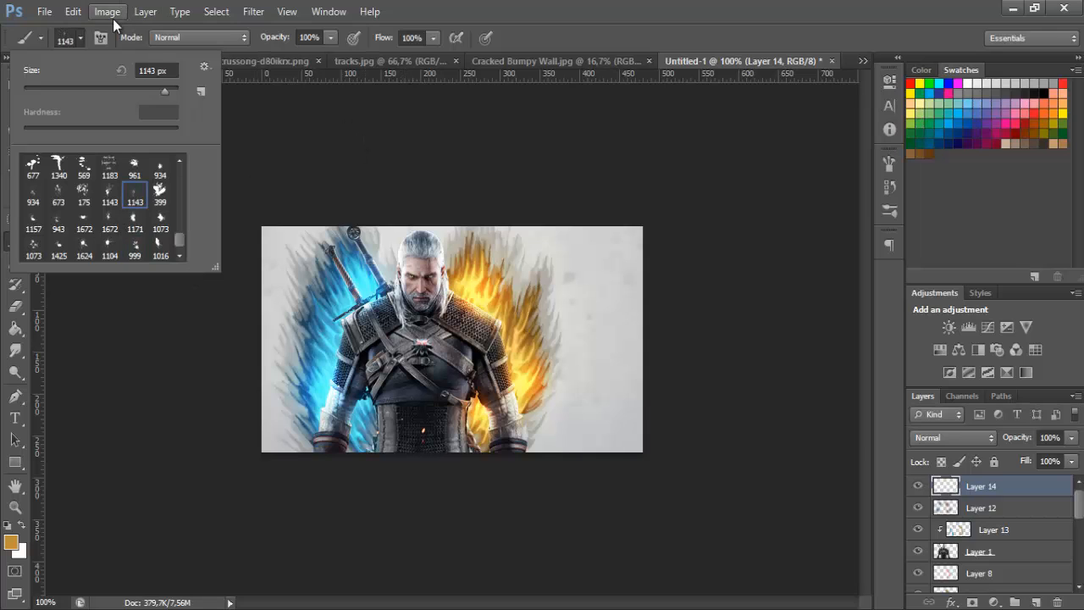
{"action": "left_click", "coordinate": [85, 40]}
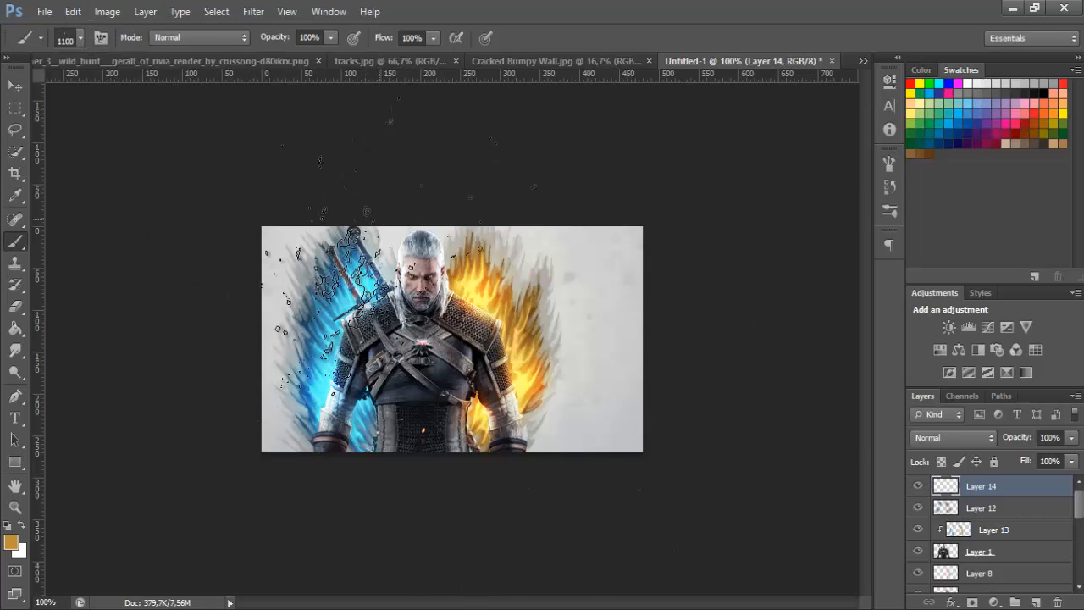
Reduce the splatter brush to 300 px and stamp golden splatters over the arm and shoulder beside the blue flames, undoing misplaced stamps
{"action": "key", "text": "bracketleft"}
{"action": "key", "text": "bracketleft"}
{"action": "key", "text": "bracketleft"}
{"action": "key", "text": "bracketleft"}
{"action": "key", "text": "bracketleft"}
{"action": "key", "text": "bracketleft"}
{"action": "key", "text": "bracketleft"}
{"action": "left_click", "coordinate": [313, 347]}
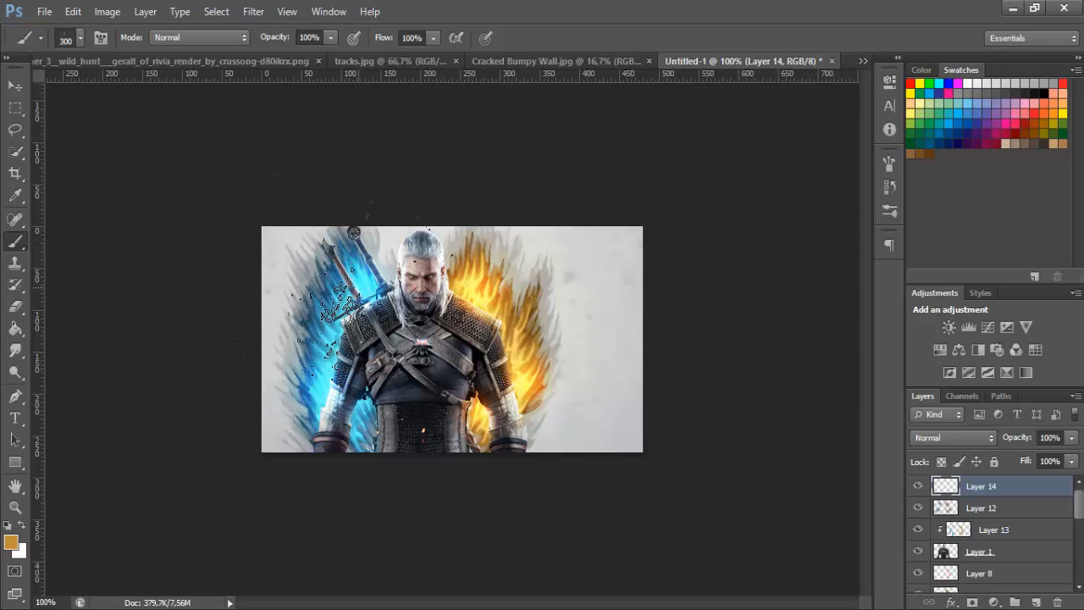
{"action": "key", "text": "bracketleft"}
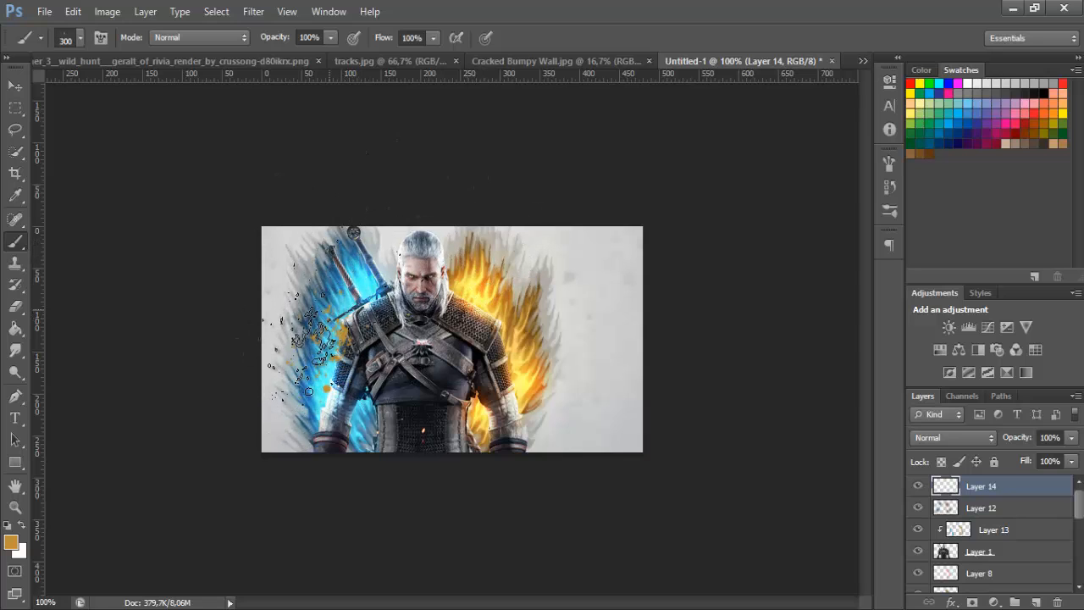
{"action": "key", "text": "ctrl+z"}
{"action": "left_click", "coordinate": [329, 379]}
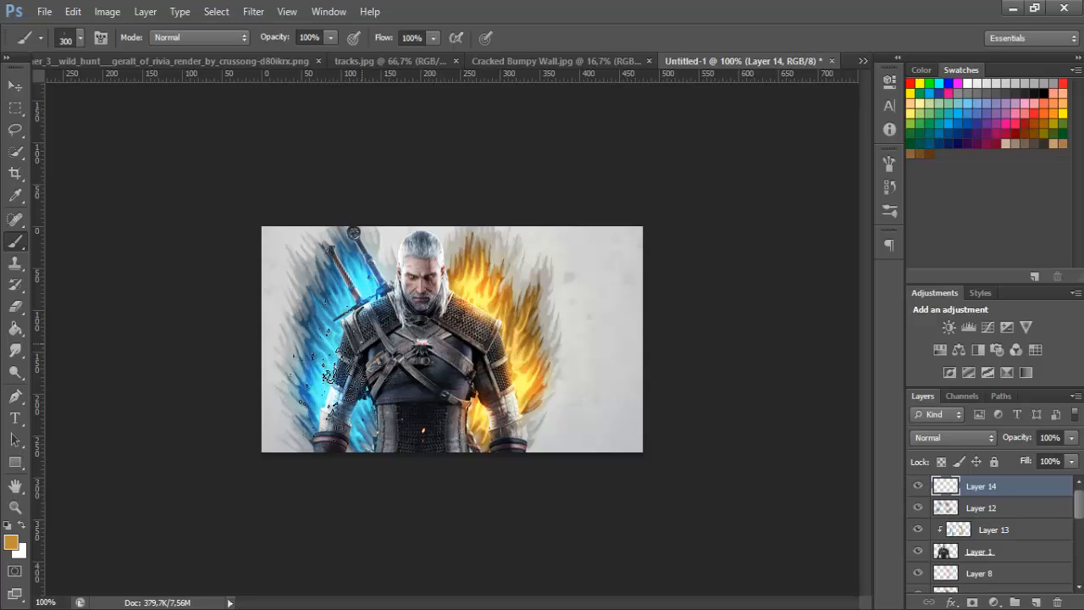
{"action": "key", "text": "ctrl+z"}
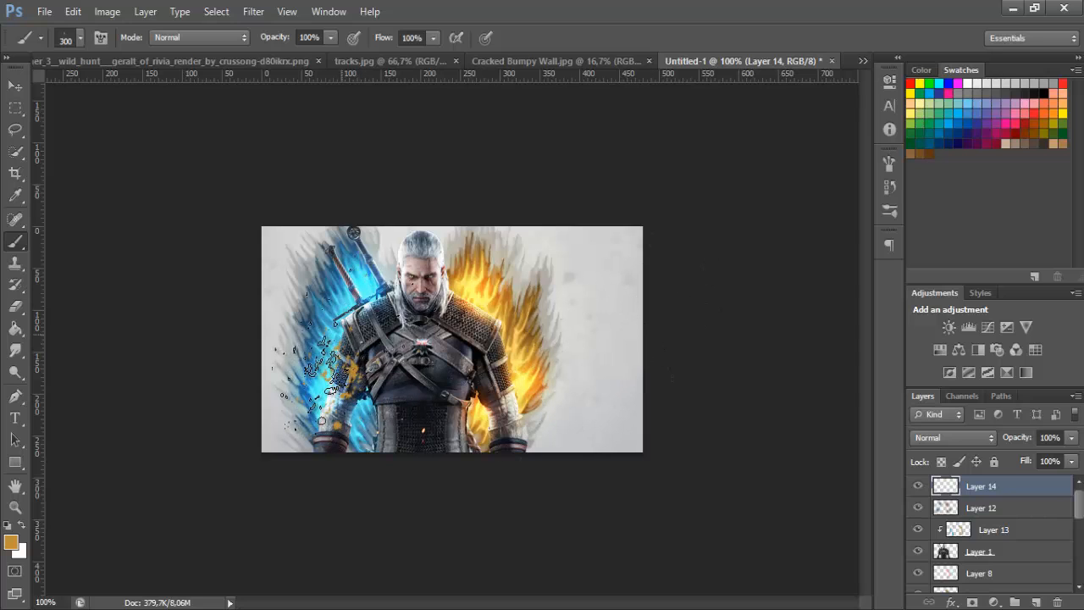
{"action": "left_click", "coordinate": [349, 328]}
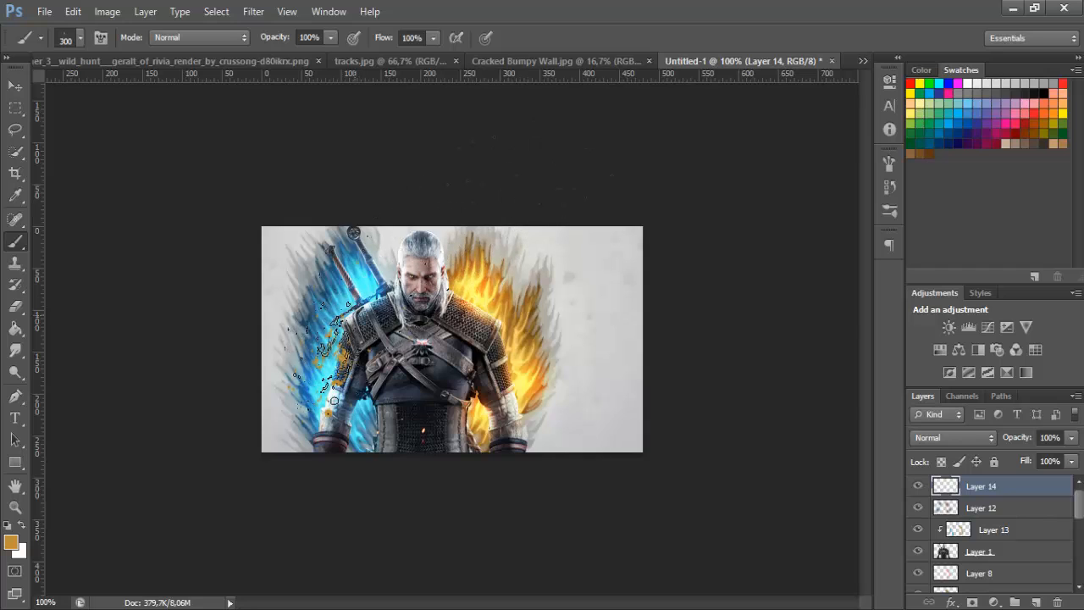
{"action": "key", "text": "ctrl+z"}
{"action": "left_click", "coordinate": [329, 370]}
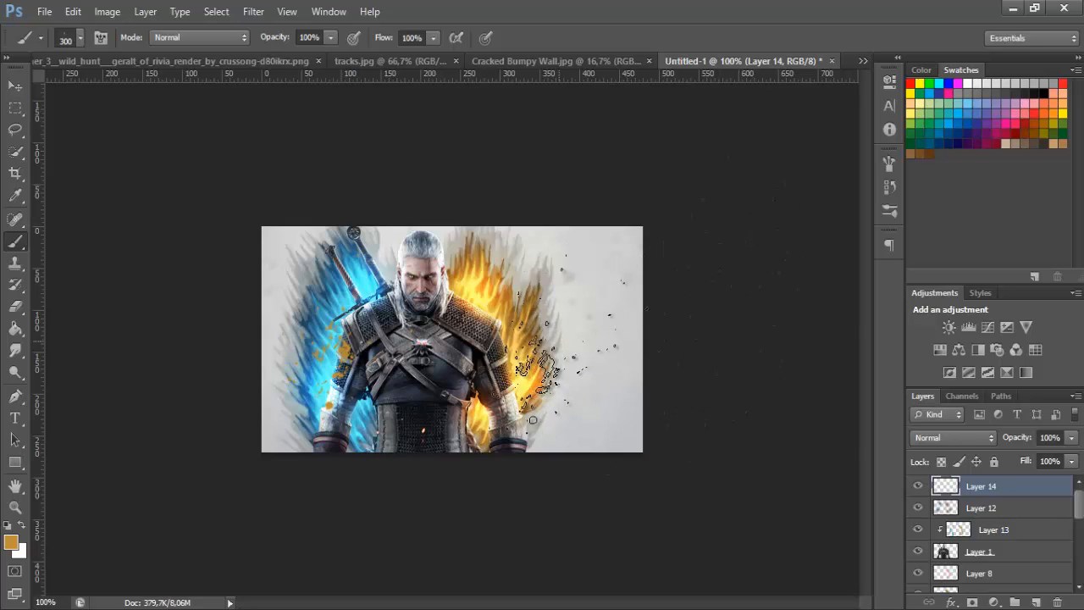
{"action": "left_click", "coordinate": [430, 259]}
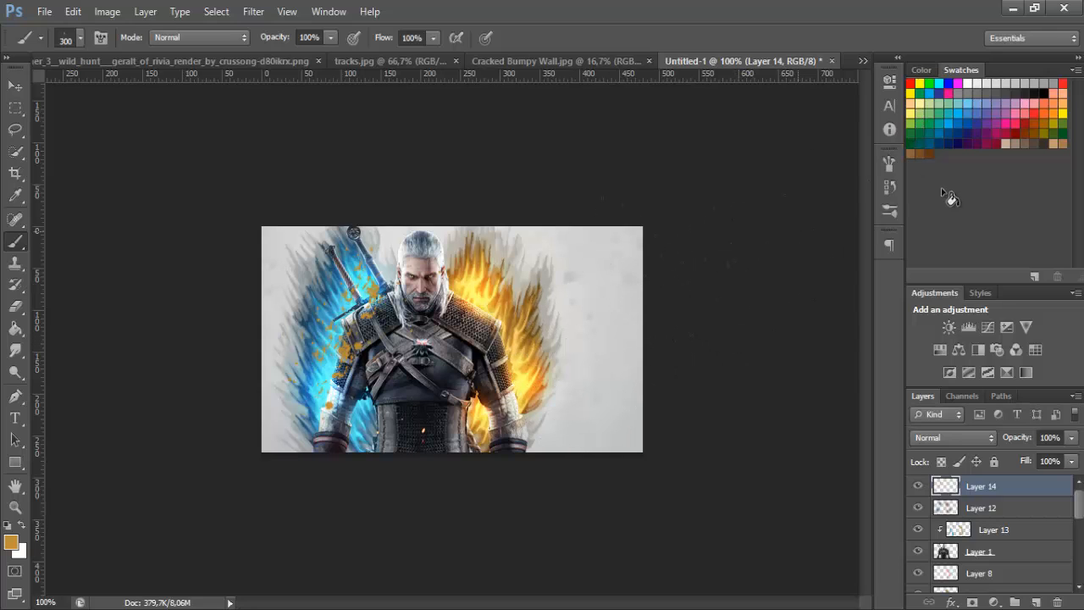
Rotate the splatter brush tip and stamp golden splatters over the arm and shoulder beside the orange flames
{"action": "left_click", "coordinate": [893, 169]}
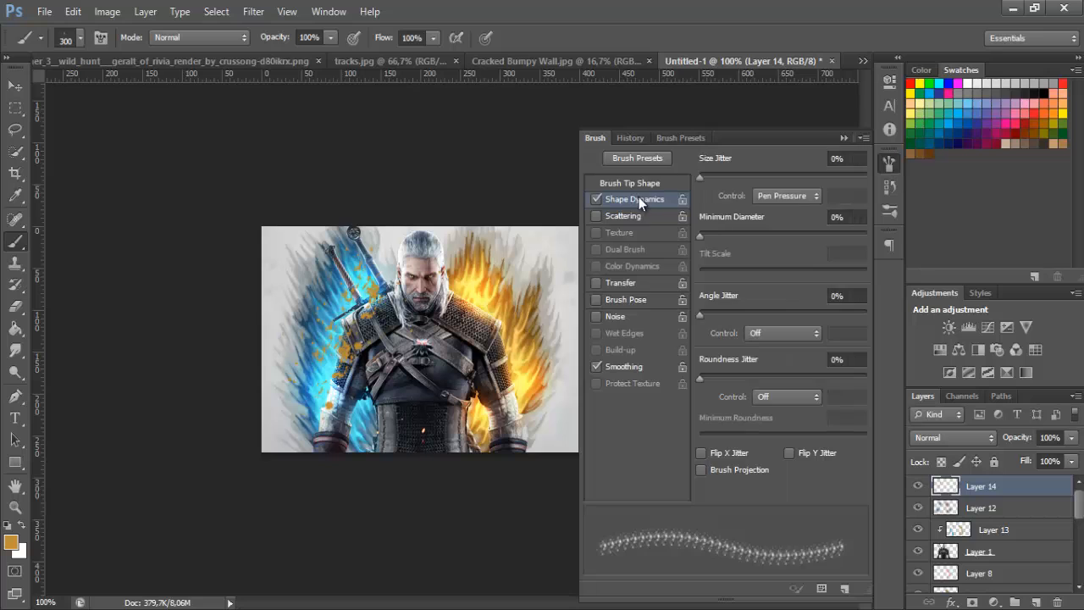
{"action": "left_click", "coordinate": [638, 187]}
{"action": "mouse_move", "coordinate": [856, 356]}
{"action": "left_mouse_down"}
{"action": "mouse_move", "coordinate": [856, 314]}
{"action": "mouse_move", "coordinate": [850, 341]}
{"action": "left_mouse_up"}
{"action": "left_click", "coordinate": [890, 164]}
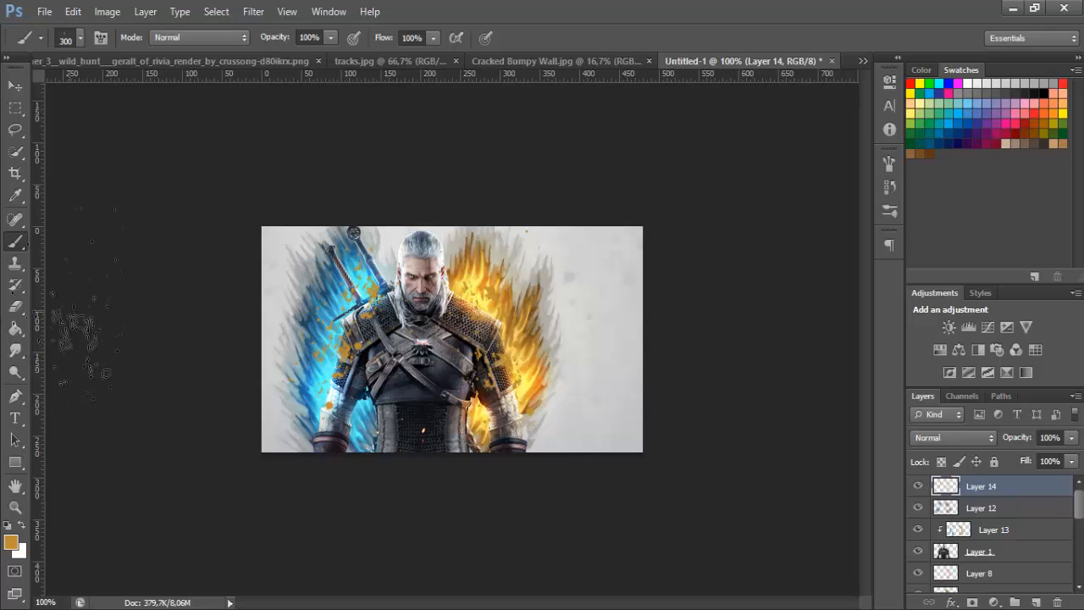
Add a new layer above the splatter layer, hide the splatters and stamp all visible layers into the new layer
{"action": "left_click", "coordinate": [15, 306]}
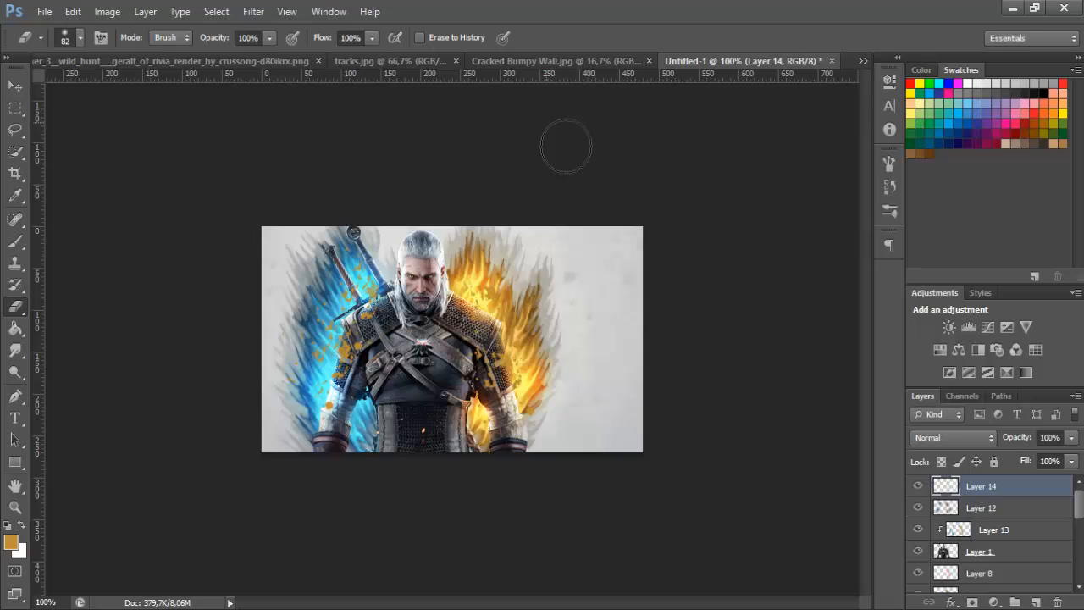
{"action": "left_click", "coordinate": [1038, 602]}
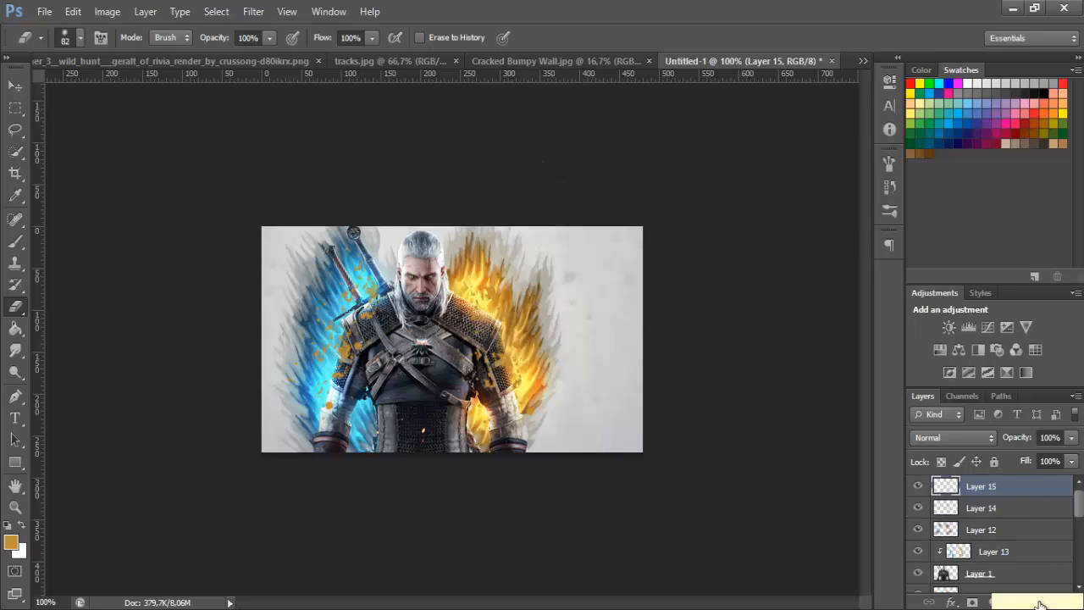
{"action": "left_click", "coordinate": [995, 510]}
{"action": "left_click", "coordinate": [989, 489]}
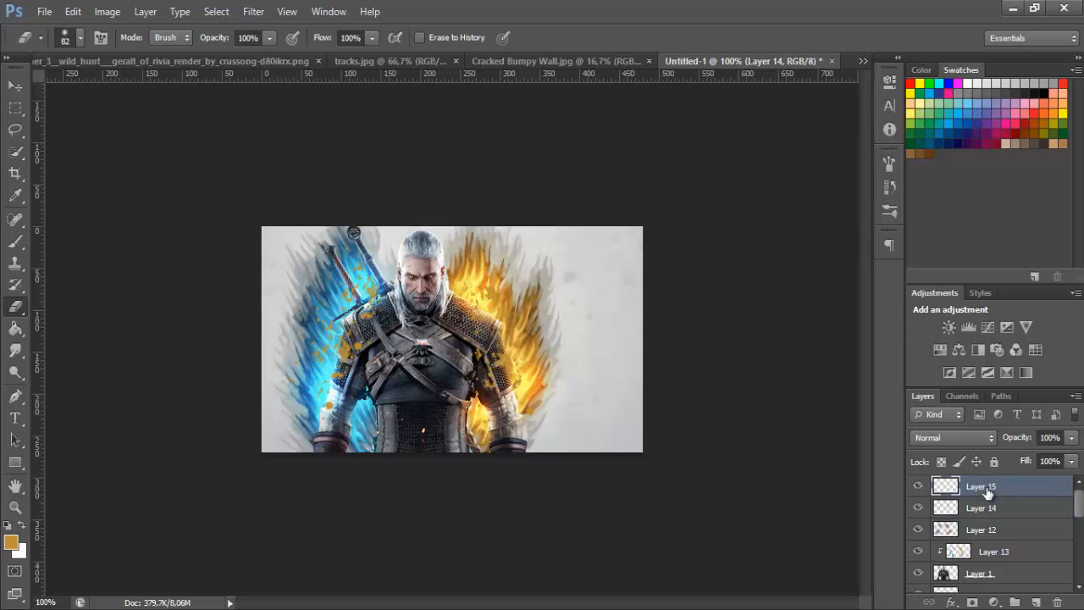
{"action": "left_click", "coordinate": [917, 510]}
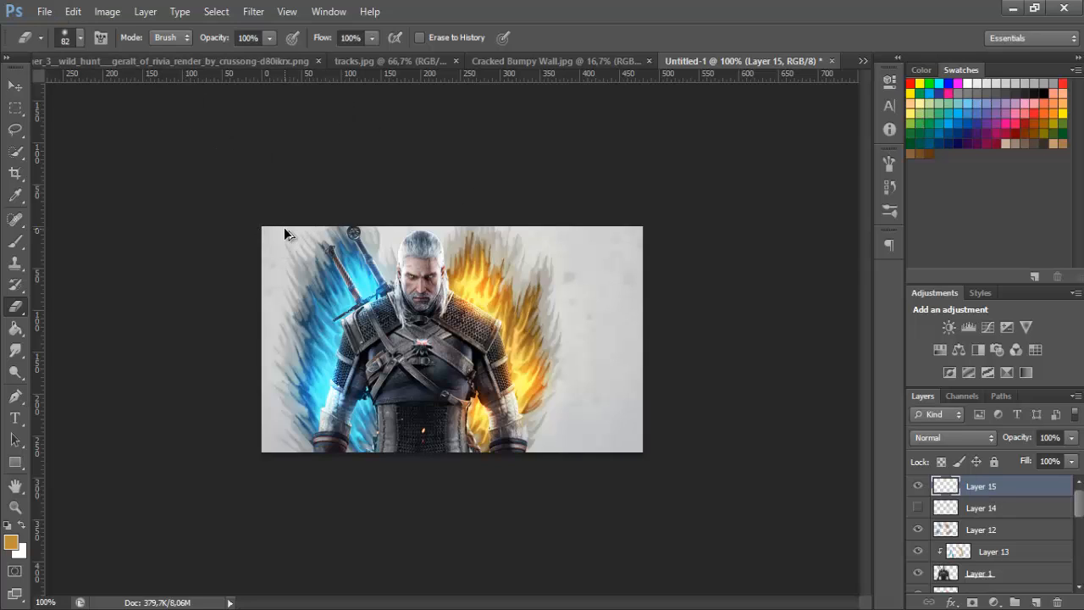
{"action": "key", "text": "ctrl+alt+shift+e"}
{"action": "left_click", "coordinate": [107, 11]}
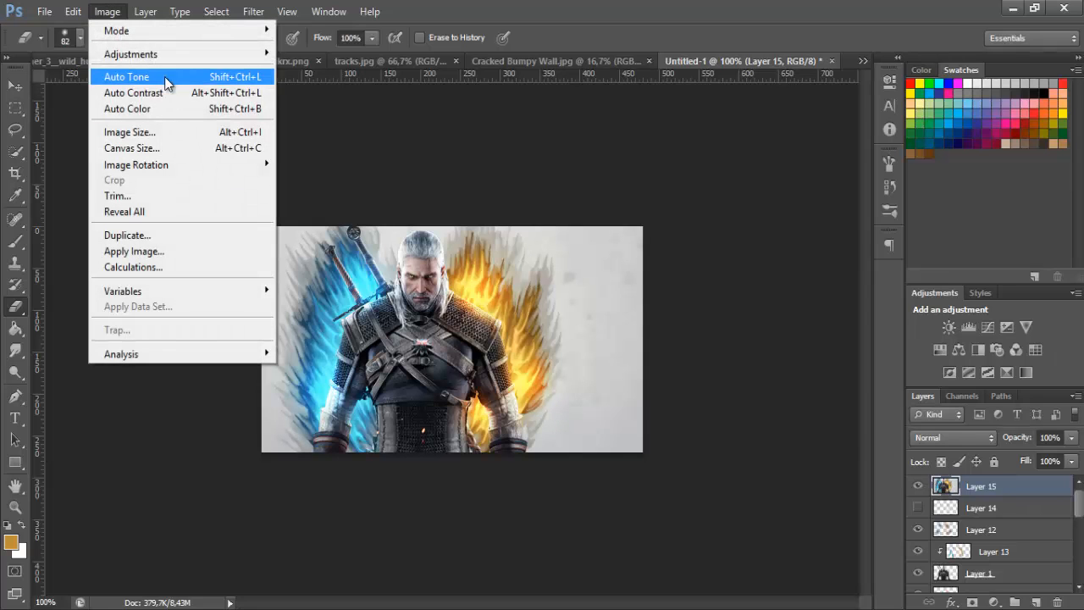
{"action": "left_click", "coordinate": [164, 251]}
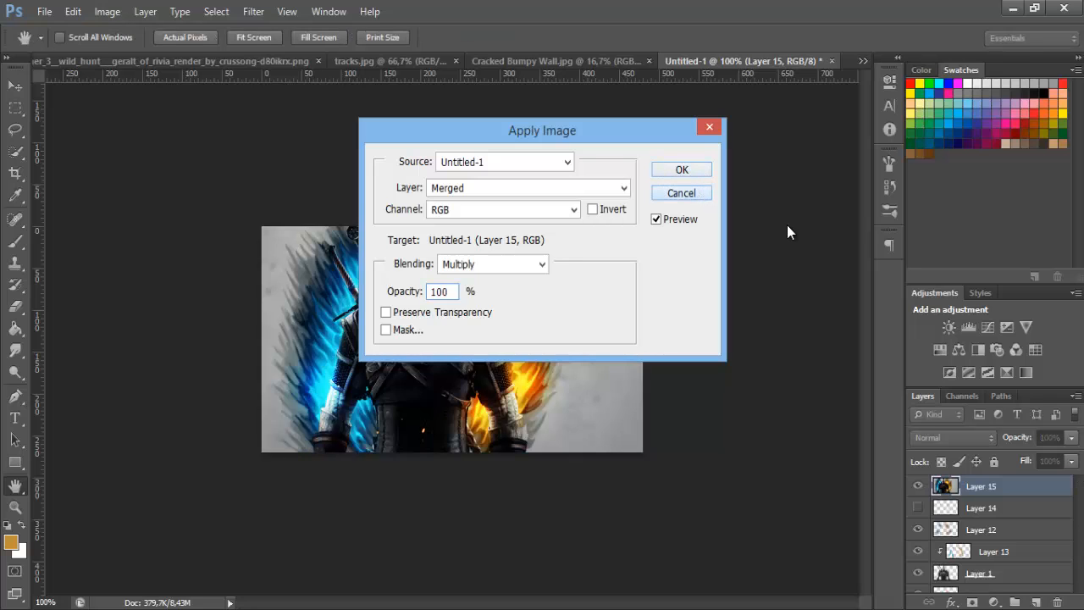
{"action": "key", "text": "Escape"}
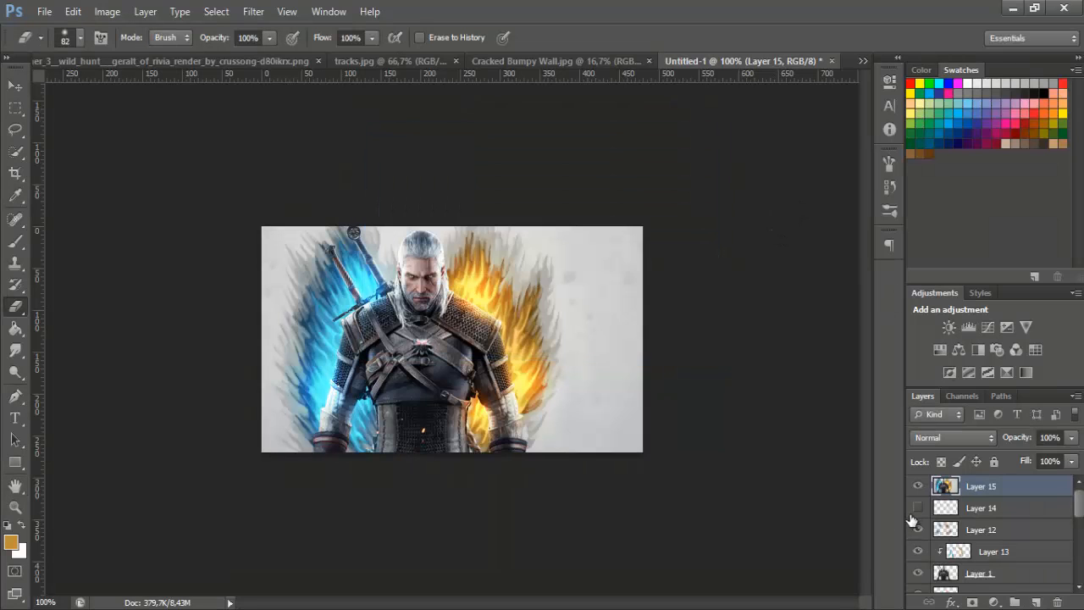
Show the splatter layer again and clip the merged image layer to it
{"action": "right_click", "coordinate": [990, 491]}
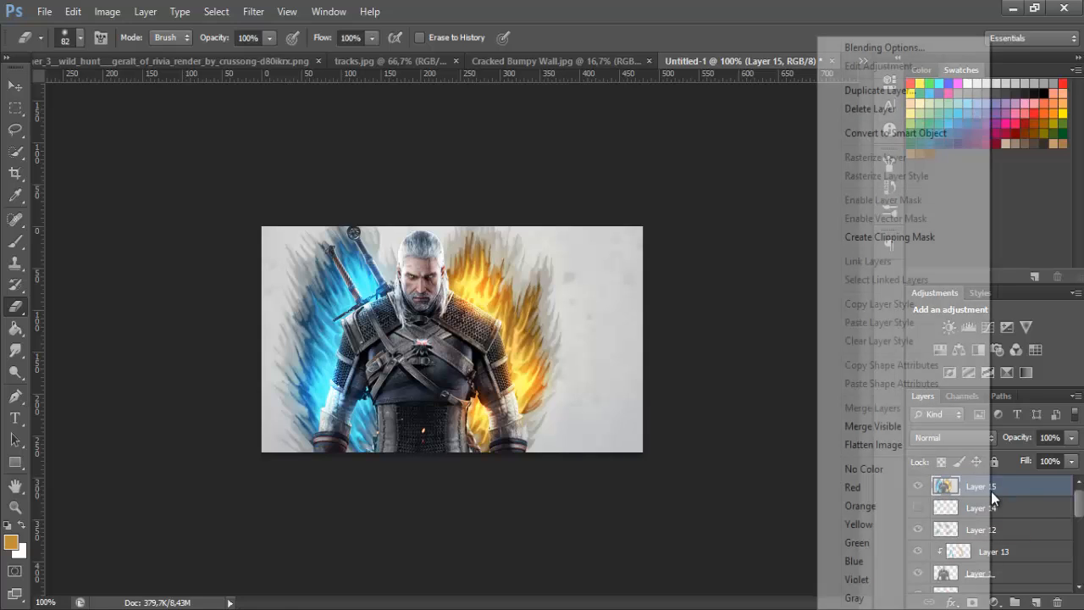
{"action": "left_click", "coordinate": [1030, 495]}
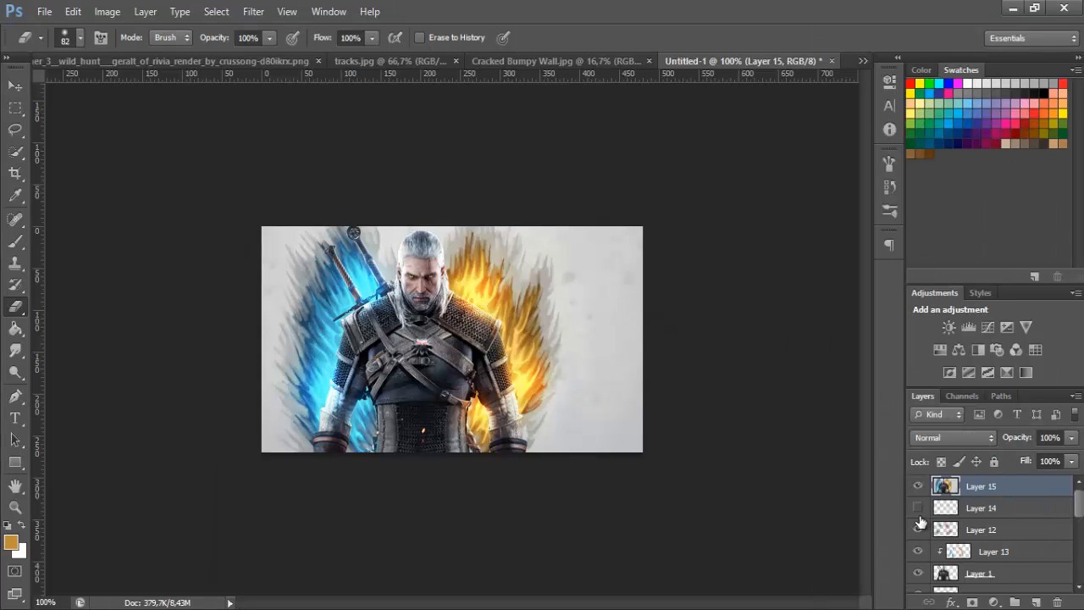
{"action": "right_click", "coordinate": [988, 488]}
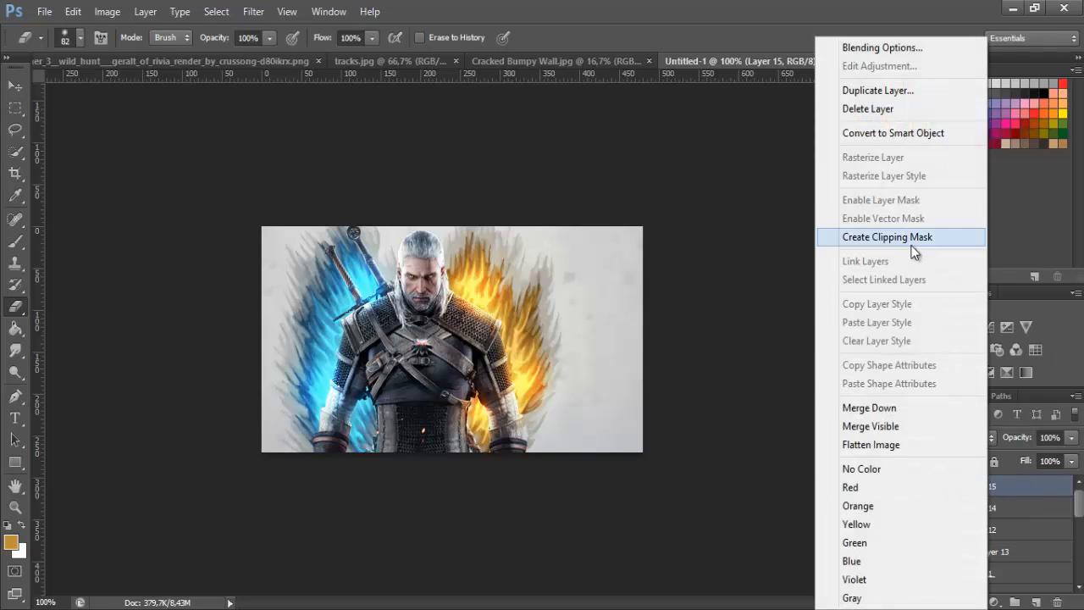
{"action": "left_click", "coordinate": [886, 237]}
Shift the clipped merged image layer (Layer 15) slightly downward to offset the picture inside the splatters
{"action": "left_click", "coordinate": [985, 508]}
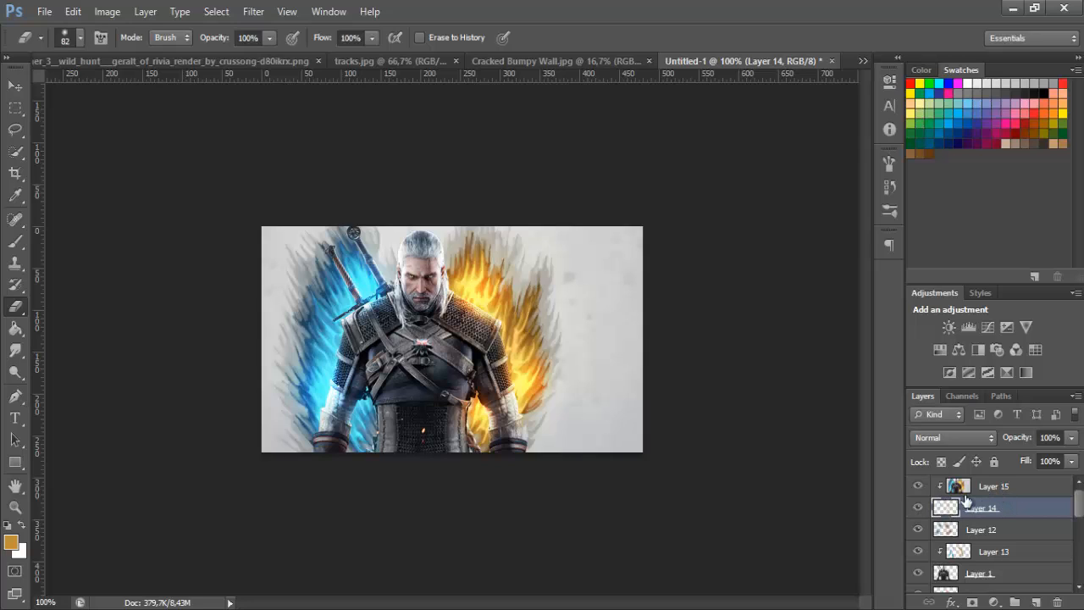
{"action": "left_click", "coordinate": [973, 484]}
{"action": "left_click", "coordinate": [15, 85]}
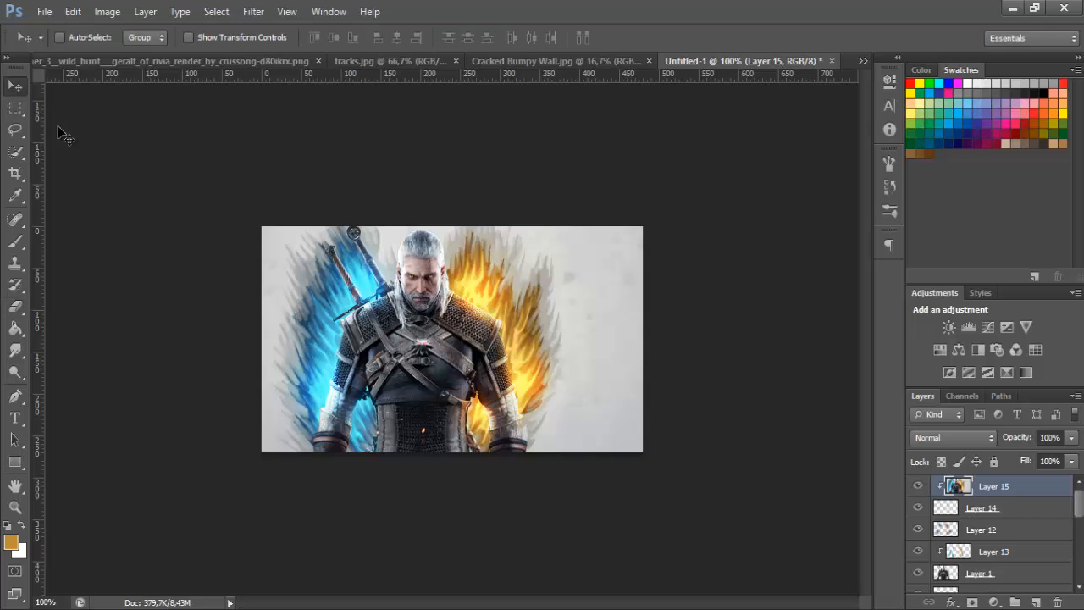
{"action": "mouse_move", "coordinate": [479, 364]}
{"action": "left_mouse_down"}
{"action": "mouse_move", "coordinate": [464, 367]}
{"action": "mouse_move", "coordinate": [478, 377]}
{"action": "left_mouse_up"}
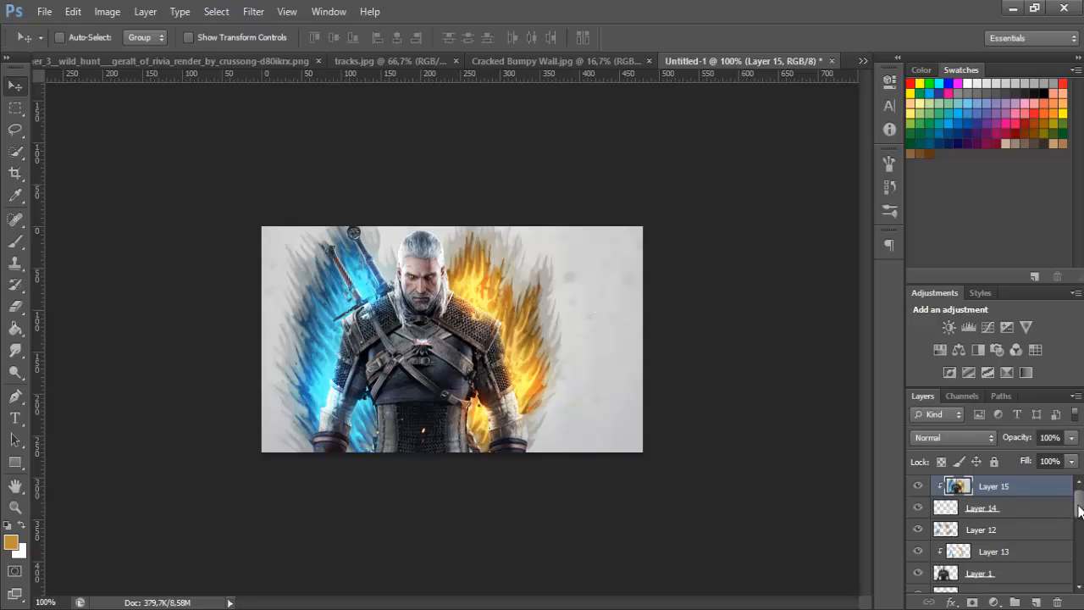
Add a new empty layer directly above the Background layer
{"action": "left_click_drag", "start_coordinate": [1080, 510], "coordinate": [1072, 583]}
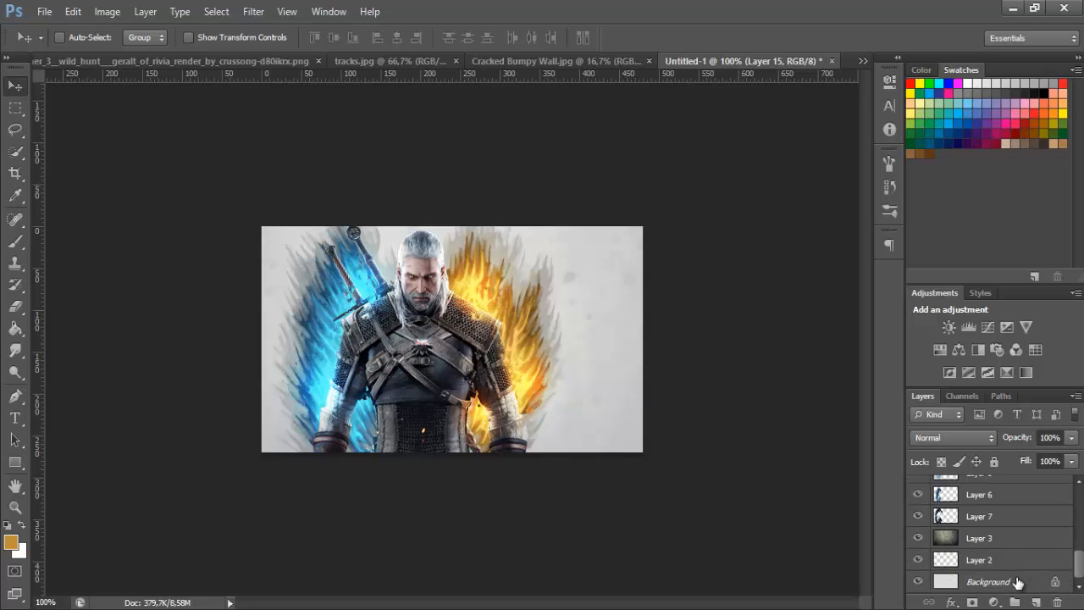
{"action": "left_click", "coordinate": [991, 582]}
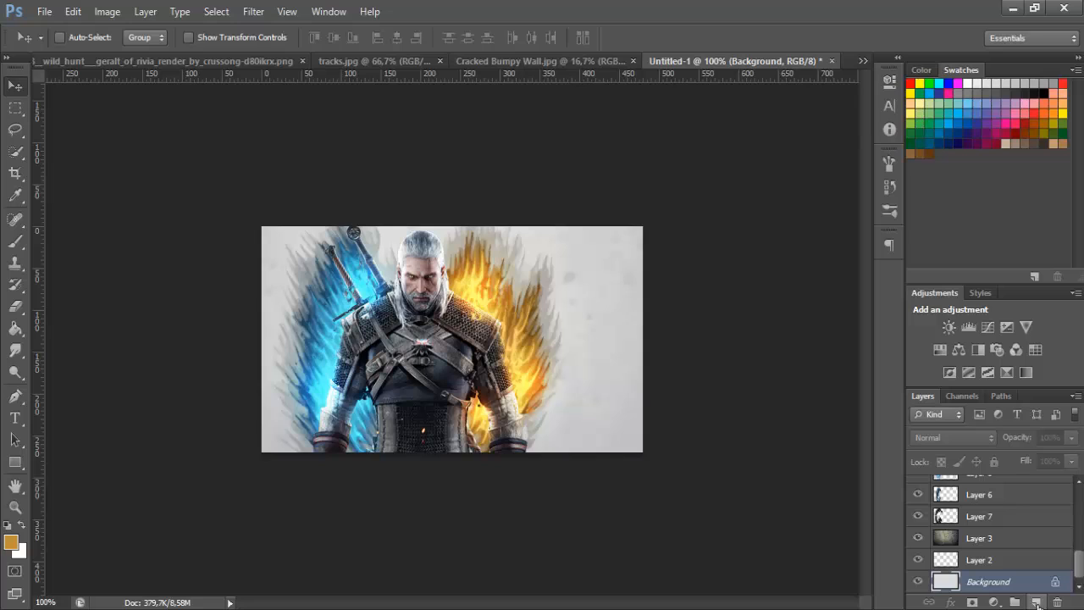
{"action": "left_click", "coordinate": [1037, 602]}
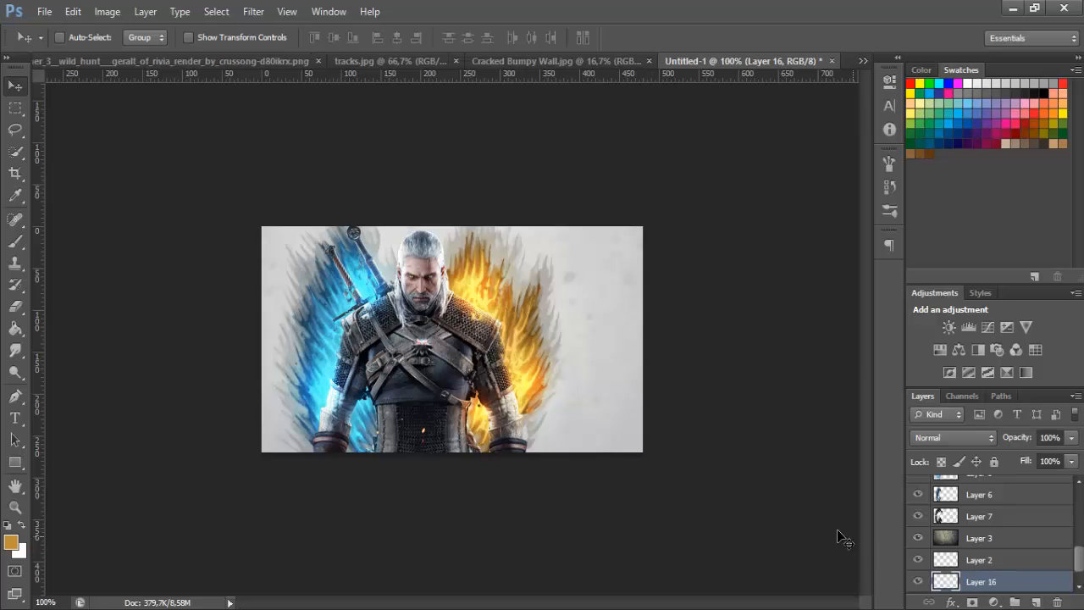
{"action": "scroll", "coordinate": [986, 575], "scroll_direction": "down", "scroll_amount": 1}
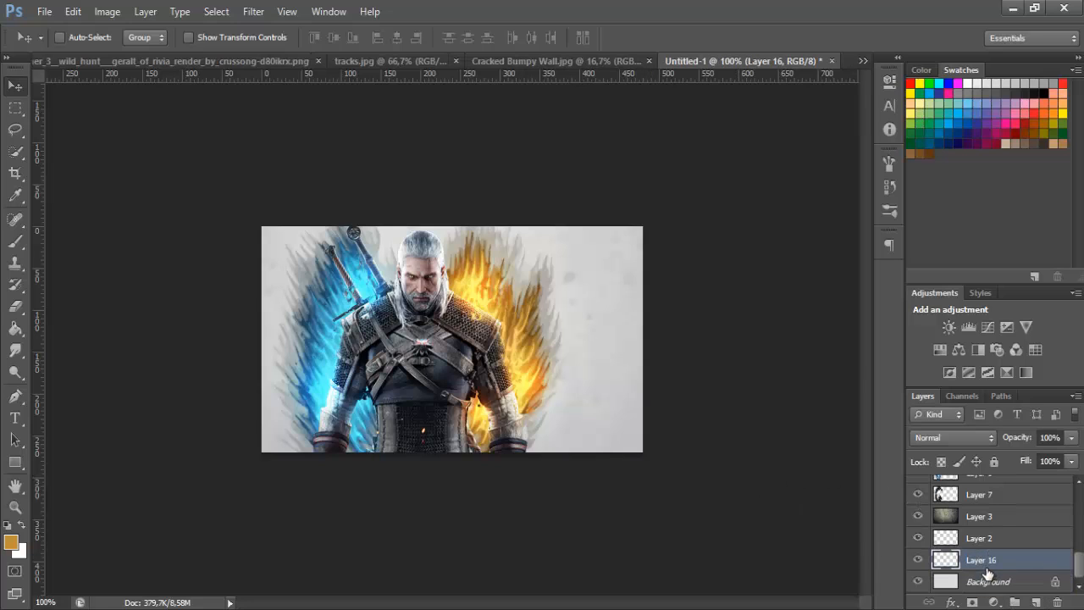
Set up a black hard round brush with a size of 17 px and 100% hardness
{"action": "left_click", "coordinate": [15, 241]}
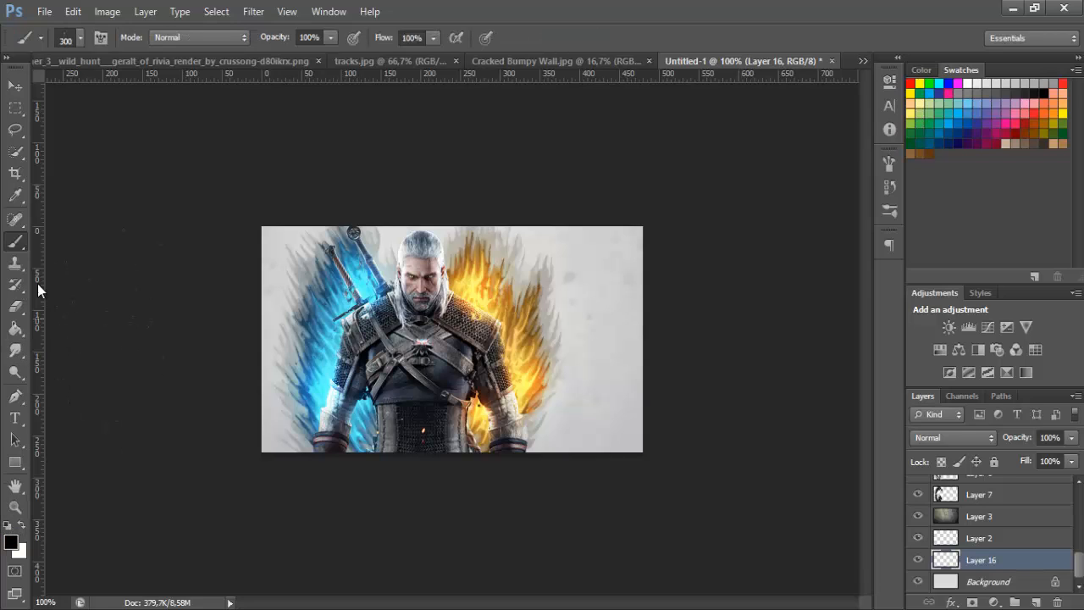
{"action": "left_click", "coordinate": [80, 37]}
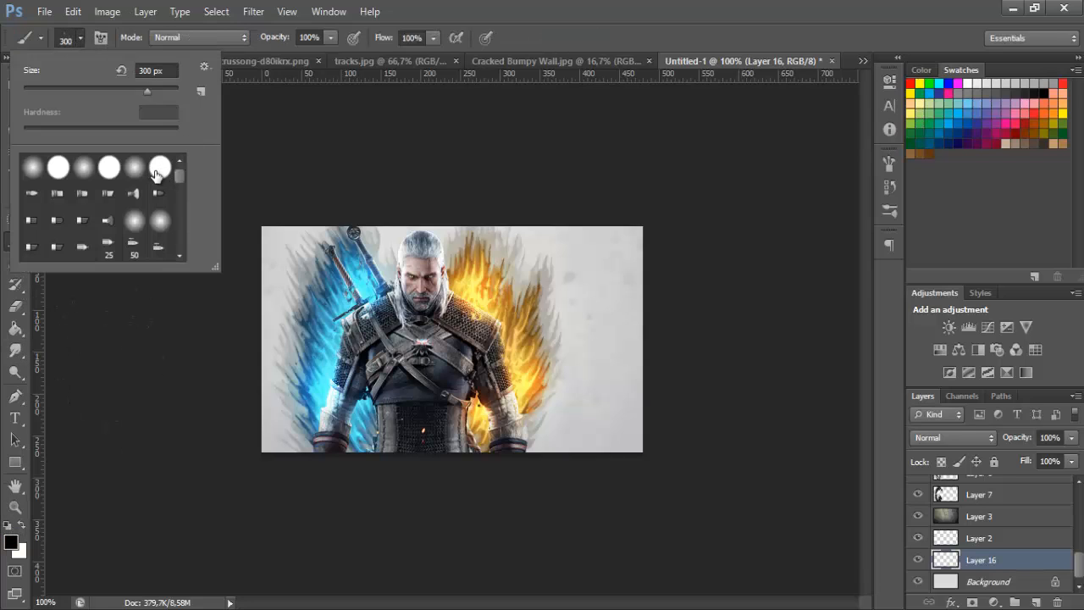
{"action": "left_click", "coordinate": [158, 170]}
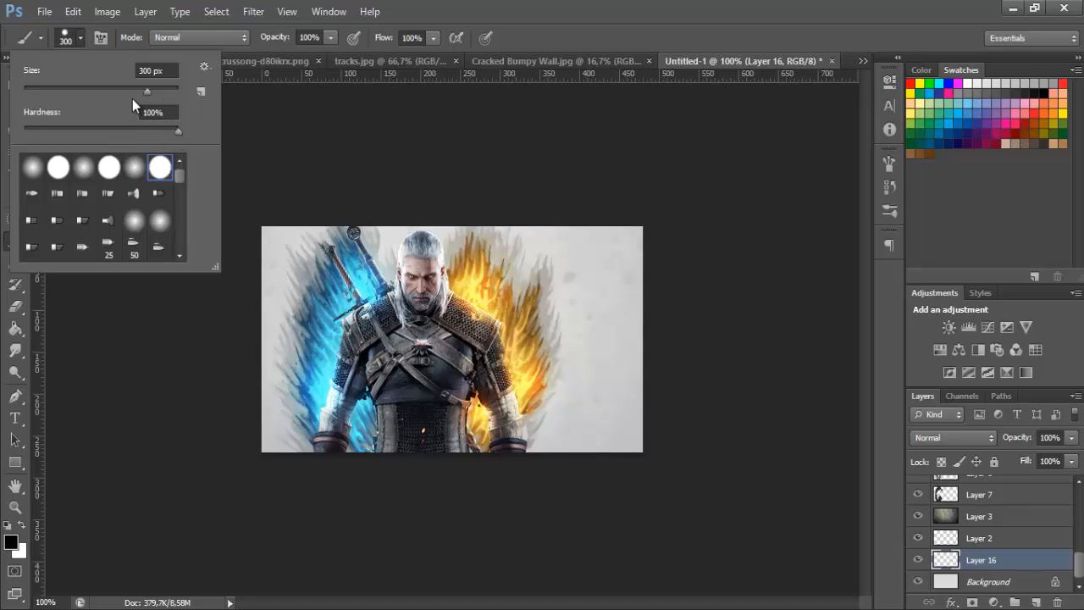
{"action": "left_click_drag", "start_coordinate": [60, 89], "coordinate": [49, 90]}
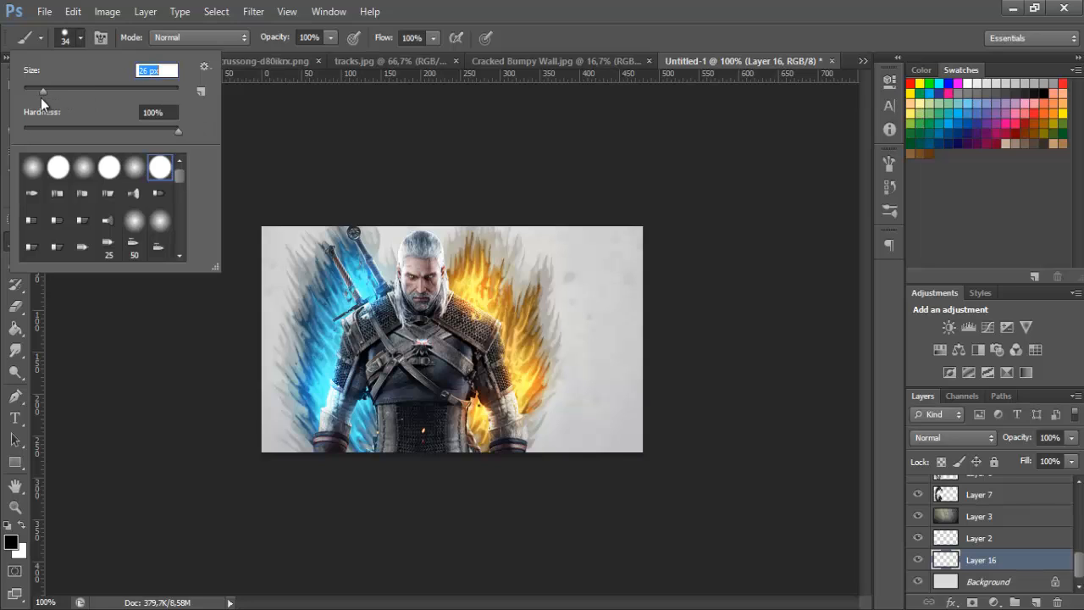
{"action": "left_click_drag", "start_coordinate": [41, 97], "coordinate": [35, 97]}
{"action": "left_click", "coordinate": [83, 40]}
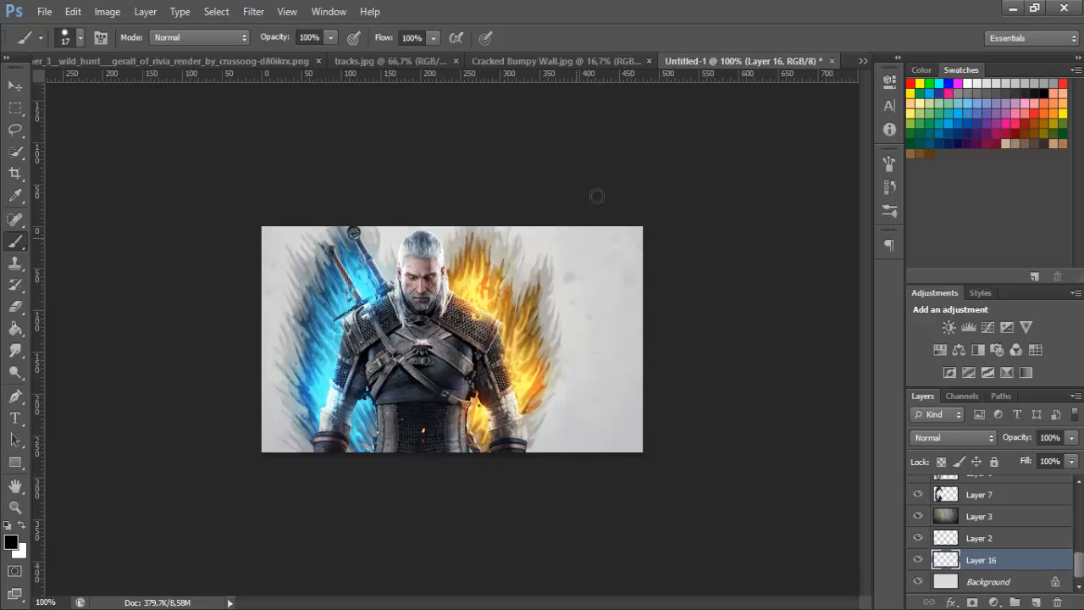
Paint scattered black blobs on the new layer across the empty background on both sides of the character
{"action": "mouse_move", "coordinate": [541, 234]}
{"action": "left_mouse_down"}
{"action": "mouse_move", "coordinate": [575, 217]}
{"action": "mouse_move", "coordinate": [588, 229]}
{"action": "mouse_move", "coordinate": [568, 331]}
{"action": "left_mouse_up"}
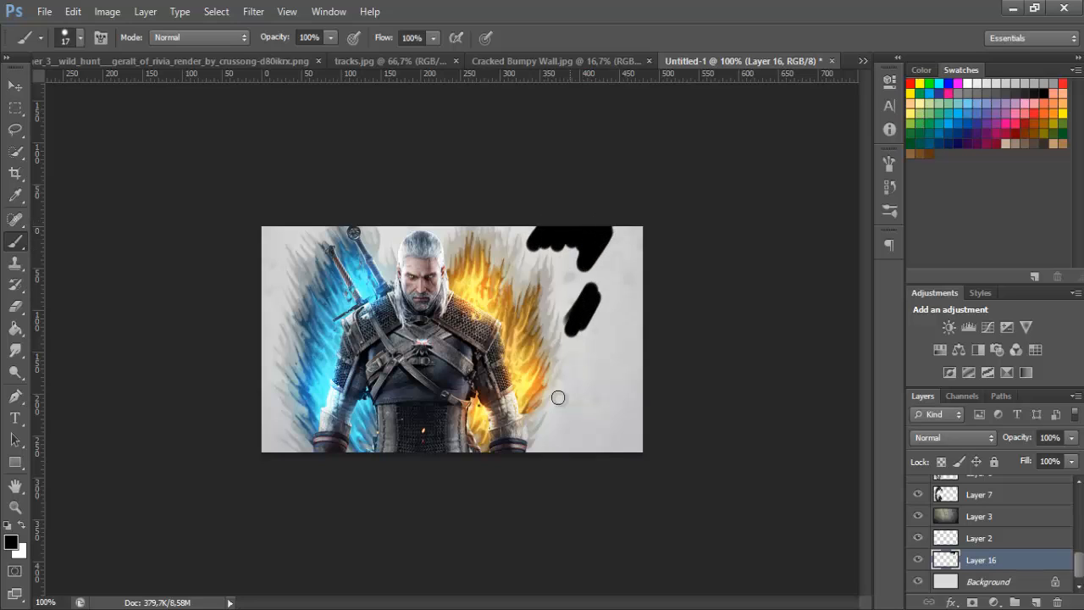
{"action": "left_click_drag", "start_coordinate": [574, 379], "coordinate": [606, 353]}
{"action": "left_click_drag", "start_coordinate": [625, 271], "coordinate": [627, 285]}
{"action": "mouse_move", "coordinate": [612, 325]}
{"action": "left_mouse_down"}
{"action": "mouse_move", "coordinate": [620, 313]}
{"action": "mouse_move", "coordinate": [617, 324]}
{"action": "left_mouse_up"}
{"action": "left_click_drag", "start_coordinate": [574, 412], "coordinate": [549, 445]}
{"action": "left_click_drag", "start_coordinate": [625, 380], "coordinate": [604, 445]}
{"action": "left_click_drag", "start_coordinate": [274, 240], "coordinate": [285, 286]}
{"action": "left_click_drag", "start_coordinate": [392, 231], "coordinate": [388, 245]}
{"action": "left_click_drag", "start_coordinate": [280, 341], "coordinate": [266, 316]}
{"action": "left_click_drag", "start_coordinate": [280, 441], "coordinate": [269, 396]}
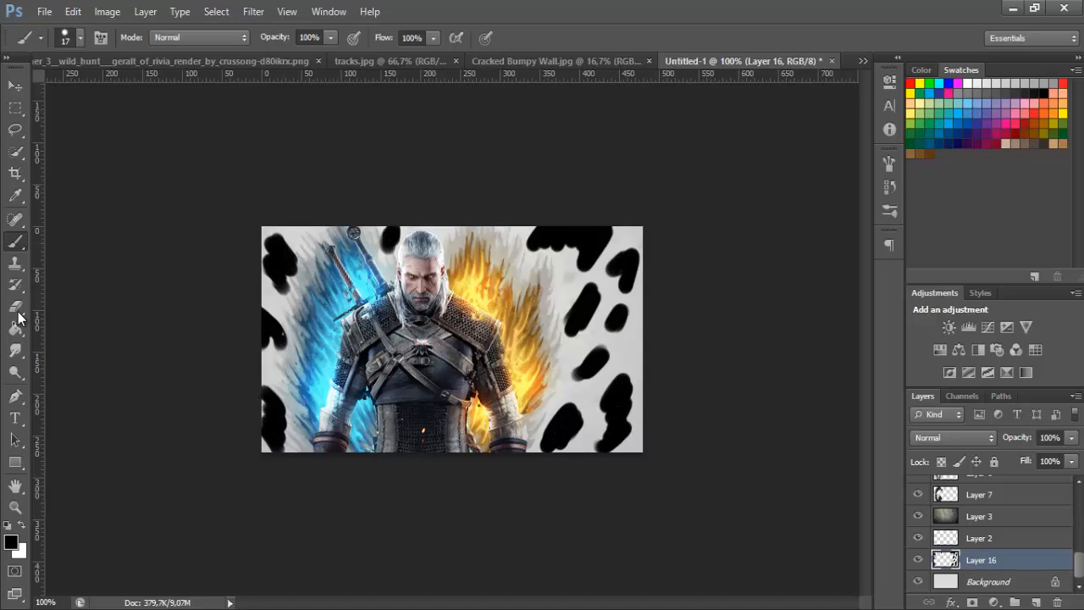
Smudge the upper and middle black blobs along the canvas's left edge into jagged, flame-like streaks
{"action": "left_click", "coordinate": [15, 506]}
{"action": "left_click", "coordinate": [228, 320]}
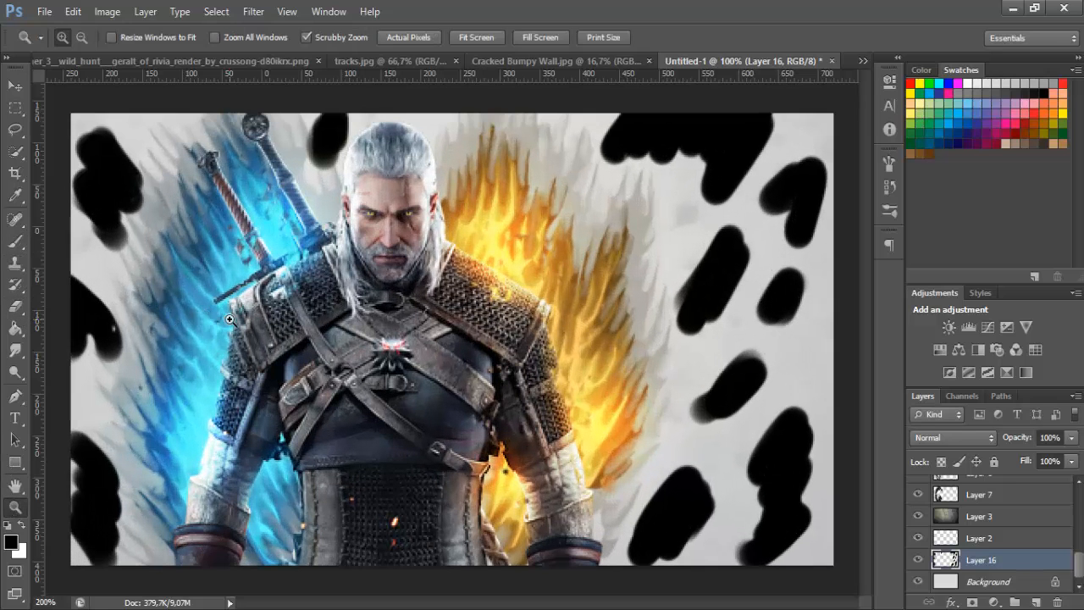
{"action": "left_click", "coordinate": [16, 351]}
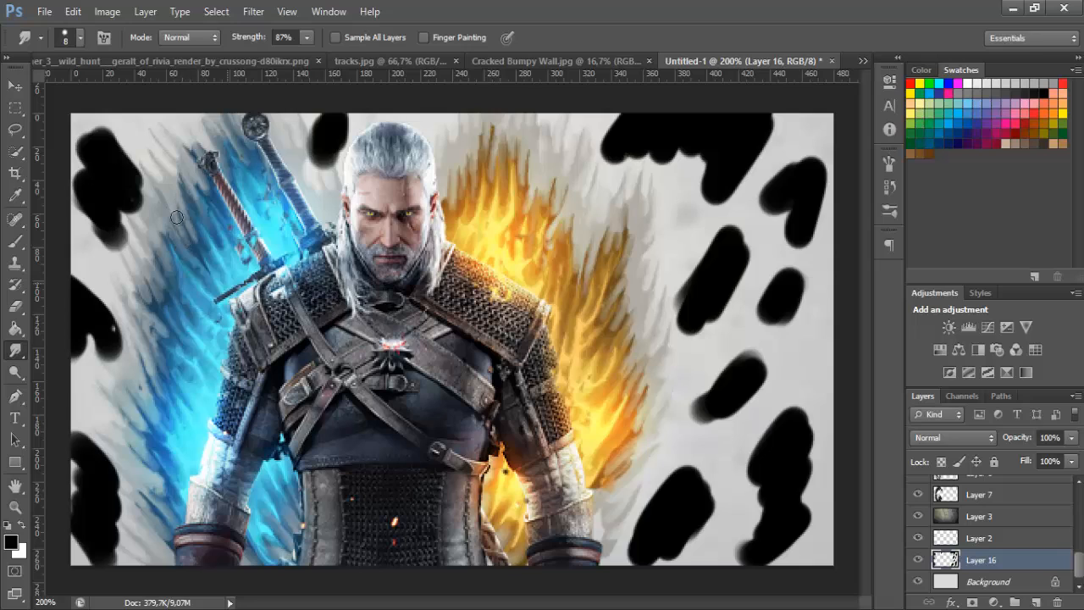
{"action": "mouse_move", "coordinate": [110, 272]}
{"action": "left_mouse_down"}
{"action": "mouse_move", "coordinate": [122, 242]}
{"action": "mouse_move", "coordinate": [127, 259]}
{"action": "mouse_move", "coordinate": [127, 236]}
{"action": "left_mouse_up"}
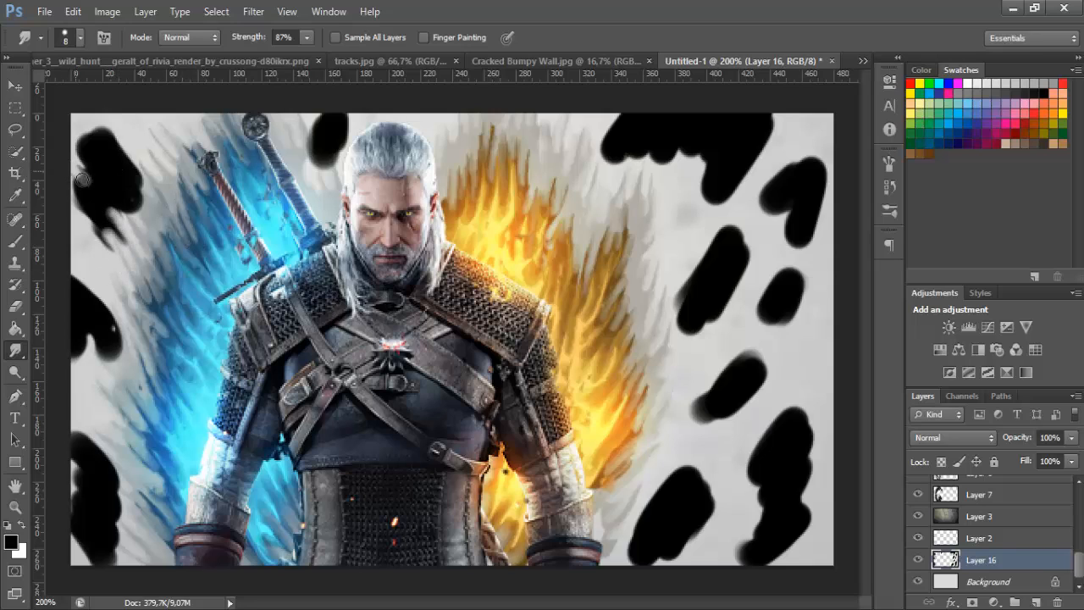
{"action": "left_click_drag", "start_coordinate": [82, 178], "coordinate": [86, 201]}
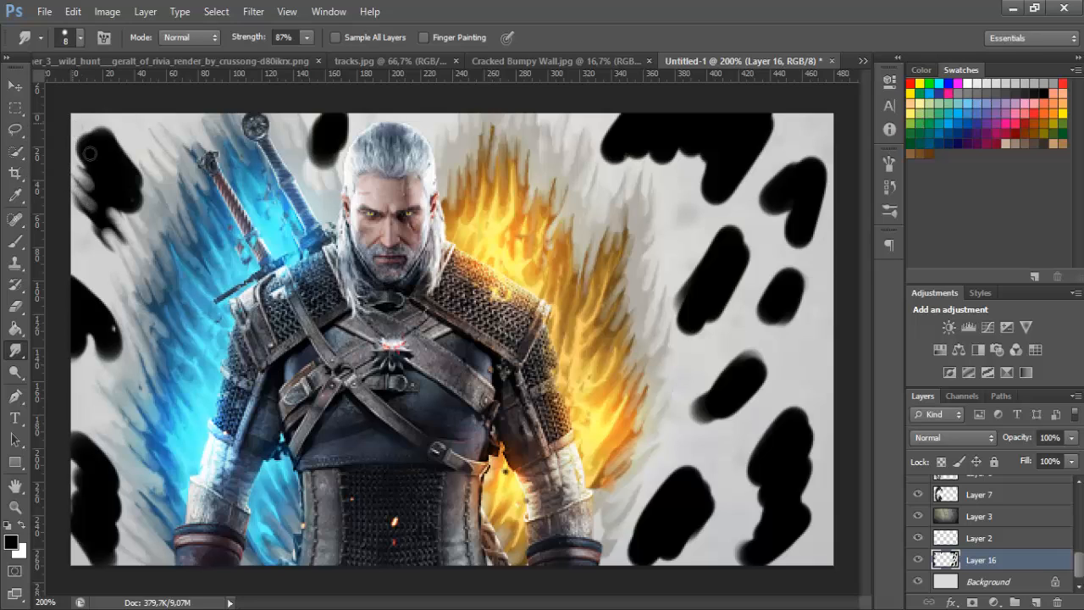
{"action": "mouse_move", "coordinate": [89, 154]}
{"action": "left_mouse_down"}
{"action": "mouse_move", "coordinate": [114, 192]}
{"action": "mouse_move", "coordinate": [66, 116]}
{"action": "mouse_move", "coordinate": [81, 100]}
{"action": "mouse_move", "coordinate": [79, 133]}
{"action": "mouse_move", "coordinate": [112, 118]}
{"action": "mouse_move", "coordinate": [129, 170]}
{"action": "mouse_move", "coordinate": [113, 202]}
{"action": "mouse_move", "coordinate": [95, 195]}
{"action": "mouse_move", "coordinate": [141, 217]}
{"action": "mouse_move", "coordinate": [80, 134]}
{"action": "left_mouse_up"}
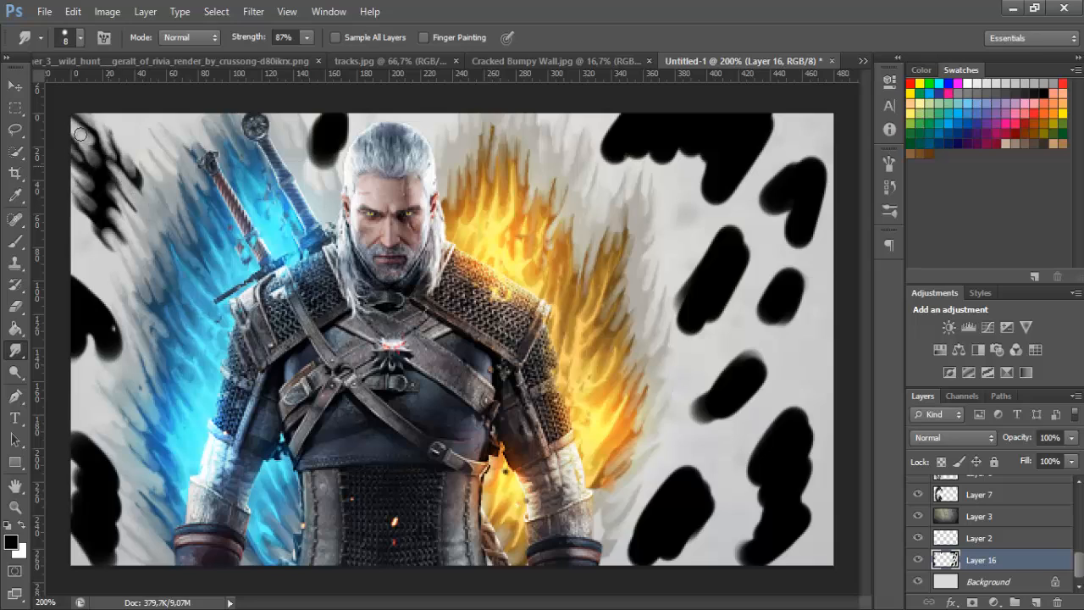
{"action": "mouse_move", "coordinate": [107, 283]}
{"action": "left_mouse_down"}
{"action": "mouse_move", "coordinate": [69, 252]}
{"action": "mouse_move", "coordinate": [101, 303]}
{"action": "mouse_move", "coordinate": [76, 227]}
{"action": "mouse_move", "coordinate": [117, 281]}
{"action": "mouse_move", "coordinate": [109, 276]}
{"action": "mouse_move", "coordinate": [133, 345]}
{"action": "mouse_move", "coordinate": [82, 270]}
{"action": "mouse_move", "coordinate": [113, 287]}
{"action": "mouse_move", "coordinate": [95, 304]}
{"action": "mouse_move", "coordinate": [123, 369]}
{"action": "mouse_move", "coordinate": [121, 352]}
{"action": "mouse_move", "coordinate": [114, 357]}
{"action": "mouse_move", "coordinate": [81, 319]}
{"action": "mouse_move", "coordinate": [79, 333]}
{"action": "mouse_move", "coordinate": [99, 354]}
{"action": "mouse_move", "coordinate": [56, 257]}
{"action": "mouse_move", "coordinate": [82, 351]}
{"action": "mouse_move", "coordinate": [83, 287]}
{"action": "left_mouse_up"}
{"action": "left_click_drag", "start_coordinate": [97, 218], "coordinate": [116, 235]}
Smudge the black blob in the canvas's lower left corner into jagged streaks
{"action": "mouse_move", "coordinate": [105, 463]}
{"action": "left_mouse_down"}
{"action": "mouse_move", "coordinate": [78, 435]}
{"action": "mouse_move", "coordinate": [105, 465]}
{"action": "left_mouse_up"}
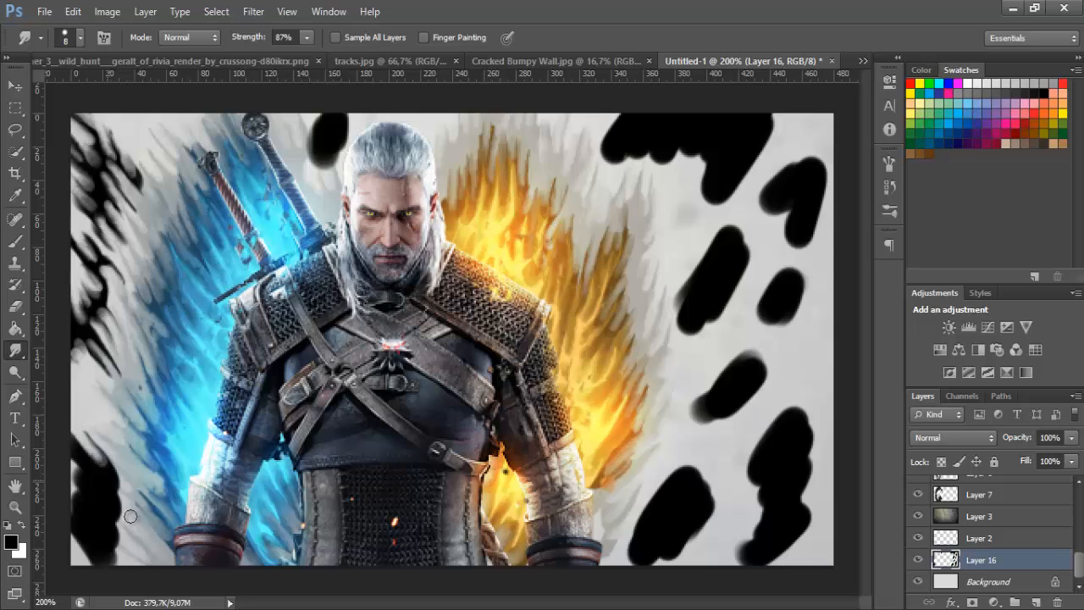
{"action": "mouse_move", "coordinate": [130, 515]}
{"action": "left_mouse_down"}
{"action": "mouse_move", "coordinate": [98, 461]}
{"action": "mouse_move", "coordinate": [83, 464]}
{"action": "mouse_move", "coordinate": [89, 447]}
{"action": "mouse_move", "coordinate": [79, 504]}
{"action": "mouse_move", "coordinate": [120, 543]}
{"action": "mouse_move", "coordinate": [101, 487]}
{"action": "mouse_move", "coordinate": [139, 483]}
{"action": "left_mouse_up"}
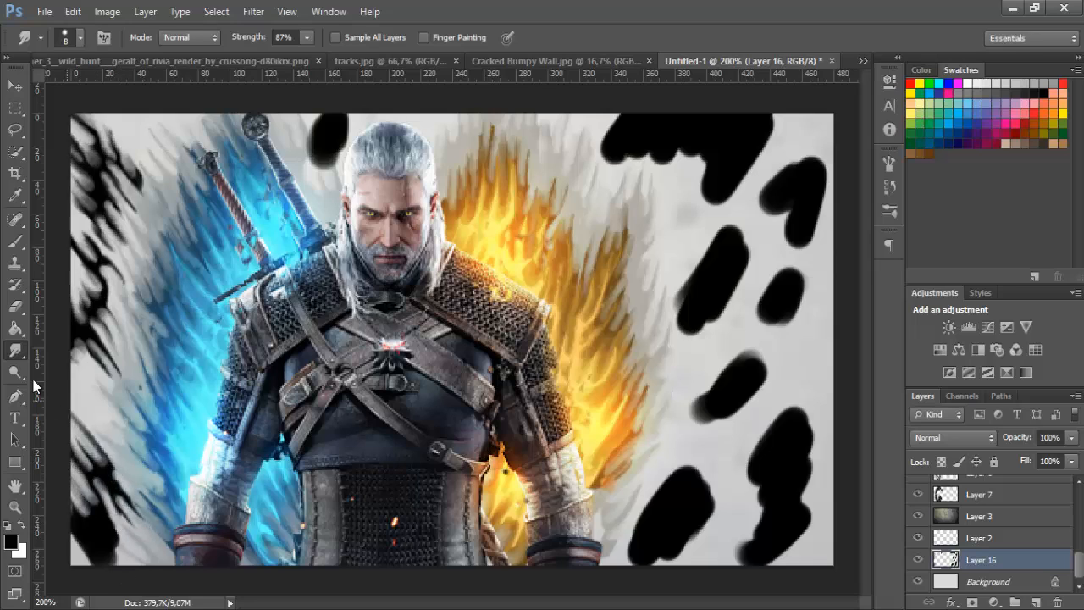
{"action": "left_click_drag", "start_coordinate": [73, 530], "coordinate": [86, 556]}
{"action": "mouse_move", "coordinate": [70, 510]}
{"action": "left_mouse_down"}
{"action": "mouse_move", "coordinate": [83, 533]}
{"action": "mouse_move", "coordinate": [101, 520]}
{"action": "left_mouse_up"}
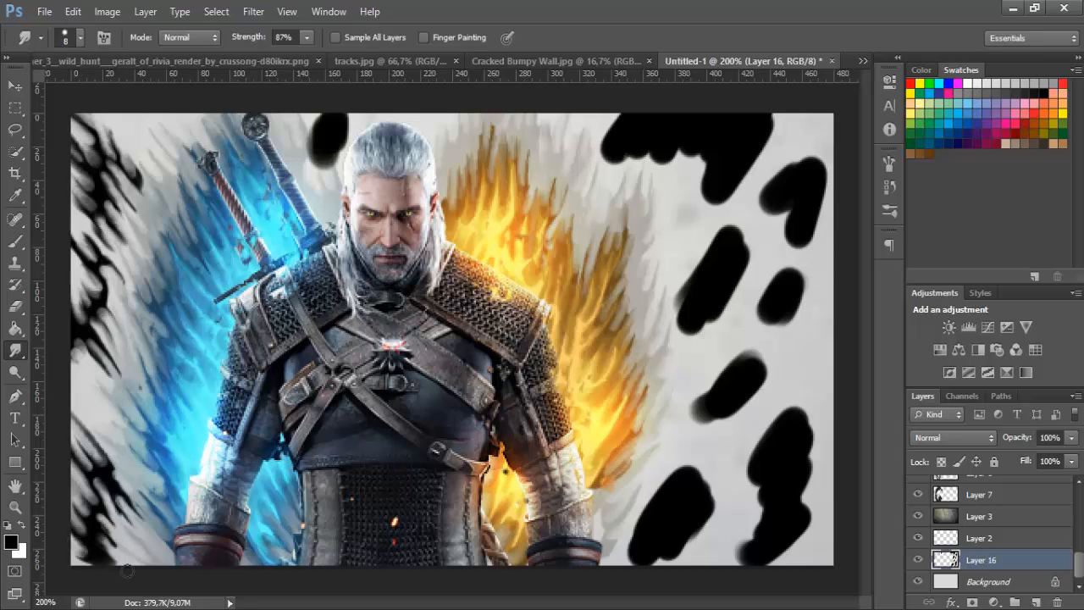
Smudge the small black blob between the sword hilt and the character's head into pointed streaks
{"action": "left_click_drag", "start_coordinate": [327, 136], "coordinate": [288, 123]}
{"action": "mouse_move", "coordinate": [324, 144]}
{"action": "left_mouse_down"}
{"action": "mouse_move", "coordinate": [330, 216]}
{"action": "mouse_move", "coordinate": [292, 145]}
{"action": "mouse_move", "coordinate": [308, 109]}
{"action": "mouse_move", "coordinate": [338, 192]}
{"action": "mouse_move", "coordinate": [343, 164]}
{"action": "left_mouse_up"}
{"action": "mouse_move", "coordinate": [333, 136]}
{"action": "left_mouse_down"}
{"action": "mouse_move", "coordinate": [313, 113]}
{"action": "mouse_move", "coordinate": [332, 104]}
{"action": "left_mouse_up"}
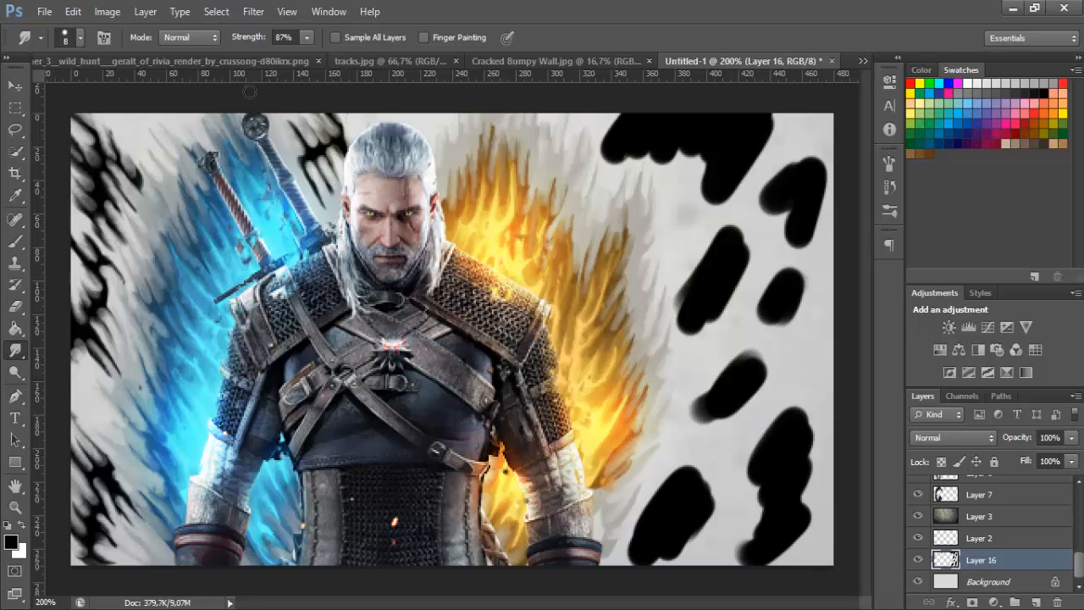
Smudge the large black blob at the canvas's upper right edge into long diagonal streaks
{"action": "mouse_move", "coordinate": [623, 127]}
{"action": "left_mouse_down"}
{"action": "mouse_move", "coordinate": [595, 177]}
{"action": "mouse_move", "coordinate": [612, 169]}
{"action": "left_mouse_up"}
{"action": "mouse_move", "coordinate": [652, 122]}
{"action": "left_mouse_down"}
{"action": "mouse_move", "coordinate": [631, 165]}
{"action": "mouse_move", "coordinate": [650, 166]}
{"action": "mouse_move", "coordinate": [701, 126]}
{"action": "left_mouse_up"}
{"action": "left_click_drag", "start_coordinate": [718, 154], "coordinate": [669, 247]}
{"action": "mouse_move", "coordinate": [701, 146]}
{"action": "left_mouse_down"}
{"action": "mouse_move", "coordinate": [691, 175]}
{"action": "mouse_move", "coordinate": [709, 147]}
{"action": "left_mouse_up"}
{"action": "mouse_move", "coordinate": [700, 185]}
{"action": "left_mouse_down"}
{"action": "mouse_move", "coordinate": [730, 131]}
{"action": "mouse_move", "coordinate": [720, 128]}
{"action": "left_mouse_up"}
{"action": "mouse_move", "coordinate": [658, 246]}
{"action": "left_mouse_down"}
{"action": "mouse_move", "coordinate": [721, 187]}
{"action": "mouse_move", "coordinate": [677, 246]}
{"action": "left_mouse_up"}
{"action": "left_click_drag", "start_coordinate": [744, 158], "coordinate": [711, 208]}
{"action": "mouse_move", "coordinate": [772, 114]}
{"action": "left_mouse_down"}
{"action": "mouse_move", "coordinate": [752, 158]}
{"action": "mouse_move", "coordinate": [752, 121]}
{"action": "mouse_move", "coordinate": [758, 134]}
{"action": "left_mouse_up"}
Smudge the black blob near the upper right corner of the canvas into pointed diagonal streaks
{"action": "mouse_move", "coordinate": [765, 193]}
{"action": "left_mouse_down"}
{"action": "mouse_move", "coordinate": [776, 143]}
{"action": "mouse_move", "coordinate": [789, 146]}
{"action": "left_mouse_up"}
{"action": "left_click_drag", "start_coordinate": [798, 151], "coordinate": [788, 188]}
{"action": "mouse_move", "coordinate": [765, 188]}
{"action": "left_mouse_down"}
{"action": "mouse_move", "coordinate": [735, 235]}
{"action": "mouse_move", "coordinate": [776, 202]}
{"action": "left_mouse_up"}
{"action": "left_click_drag", "start_coordinate": [815, 150], "coordinate": [798, 199]}
{"action": "mouse_move", "coordinate": [817, 149]}
{"action": "left_mouse_down"}
{"action": "mouse_move", "coordinate": [802, 188]}
{"action": "mouse_move", "coordinate": [822, 123]}
{"action": "mouse_move", "coordinate": [807, 231]}
{"action": "left_mouse_up"}
Smudge the two black blobs halfway down the canvas's right side into diagonal streaks
{"action": "mouse_move", "coordinate": [794, 218]}
{"action": "left_mouse_down"}
{"action": "mouse_move", "coordinate": [766, 261]}
{"action": "mouse_move", "coordinate": [804, 233]}
{"action": "mouse_move", "coordinate": [721, 229]}
{"action": "mouse_move", "coordinate": [733, 233]}
{"action": "mouse_move", "coordinate": [747, 219]}
{"action": "mouse_move", "coordinate": [753, 229]}
{"action": "mouse_move", "coordinate": [718, 258]}
{"action": "left_mouse_up"}
{"action": "mouse_move", "coordinate": [665, 289]}
{"action": "left_mouse_down"}
{"action": "mouse_move", "coordinate": [681, 297]}
{"action": "mouse_move", "coordinate": [716, 264]}
{"action": "mouse_move", "coordinate": [721, 279]}
{"action": "mouse_move", "coordinate": [675, 346]}
{"action": "mouse_move", "coordinate": [691, 325]}
{"action": "left_mouse_up"}
{"action": "mouse_move", "coordinate": [789, 298]}
{"action": "left_mouse_down"}
{"action": "mouse_move", "coordinate": [762, 317]}
{"action": "mouse_move", "coordinate": [775, 290]}
{"action": "mouse_move", "coordinate": [748, 328]}
{"action": "mouse_move", "coordinate": [707, 357]}
{"action": "mouse_move", "coordinate": [747, 324]}
{"action": "mouse_move", "coordinate": [743, 310]}
{"action": "mouse_move", "coordinate": [720, 340]}
{"action": "left_mouse_up"}
{"action": "mouse_move", "coordinate": [786, 318]}
{"action": "left_mouse_down"}
{"action": "mouse_move", "coordinate": [763, 346]}
{"action": "mouse_move", "coordinate": [774, 323]}
{"action": "left_mouse_up"}
Smudge the black blob just below the middle of the canvas's right side into spiky diagonal streaks
{"action": "mouse_move", "coordinate": [713, 363]}
{"action": "left_mouse_down"}
{"action": "mouse_move", "coordinate": [754, 349]}
{"action": "mouse_move", "coordinate": [730, 376]}
{"action": "left_mouse_up"}
{"action": "mouse_move", "coordinate": [762, 354]}
{"action": "left_mouse_down"}
{"action": "mouse_move", "coordinate": [743, 381]}
{"action": "mouse_move", "coordinate": [735, 374]}
{"action": "left_mouse_up"}
{"action": "mouse_move", "coordinate": [767, 367]}
{"action": "left_mouse_down"}
{"action": "mouse_move", "coordinate": [751, 393]}
{"action": "mouse_move", "coordinate": [674, 437]}
{"action": "left_mouse_up"}
{"action": "left_click_drag", "start_coordinate": [679, 428], "coordinate": [707, 403]}
{"action": "mouse_move", "coordinate": [717, 385]}
{"action": "left_mouse_down"}
{"action": "mouse_move", "coordinate": [720, 363]}
{"action": "mouse_move", "coordinate": [715, 385]}
{"action": "left_mouse_up"}
{"action": "left_click_drag", "start_coordinate": [711, 381], "coordinate": [702, 359]}
{"action": "left_click_drag", "start_coordinate": [750, 400], "coordinate": [719, 411]}
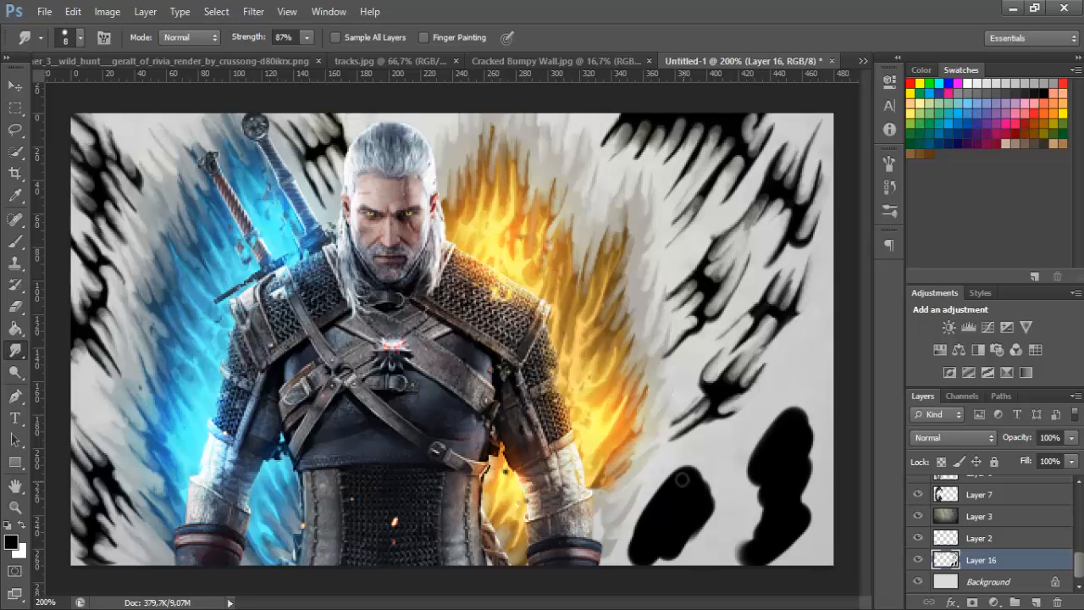
Smudge the black blob at the canvas bottom beside the orange flames into jagged streaks
{"action": "mouse_move", "coordinate": [682, 480]}
{"action": "left_mouse_down"}
{"action": "mouse_move", "coordinate": [721, 434]}
{"action": "mouse_move", "coordinate": [690, 502]}
{"action": "left_mouse_up"}
{"action": "left_click_drag", "start_coordinate": [727, 439], "coordinate": [643, 499]}
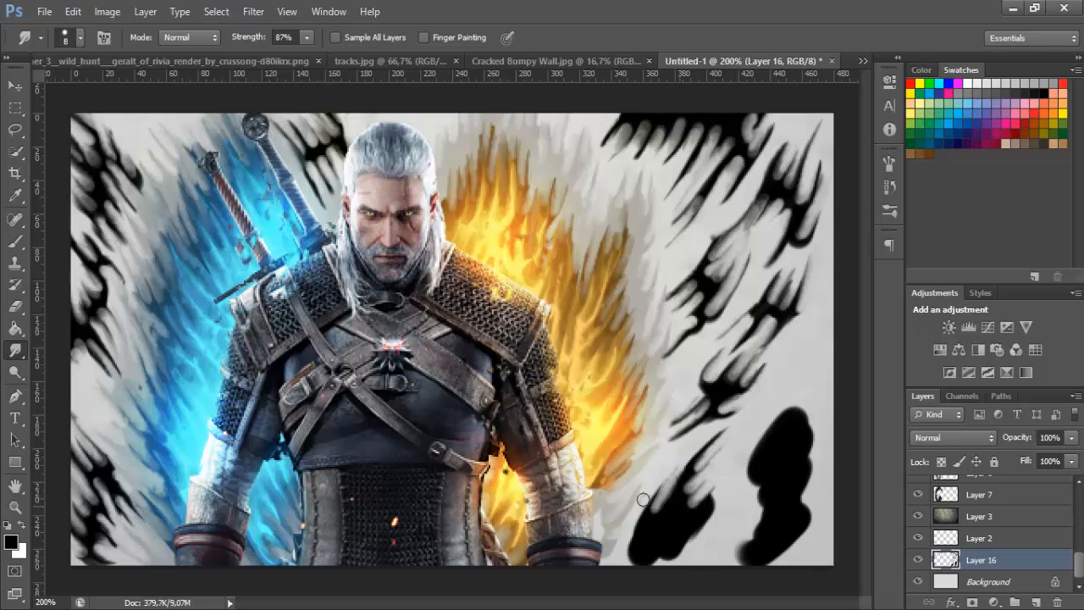
{"action": "left_click_drag", "start_coordinate": [680, 467], "coordinate": [659, 500]}
{"action": "left_click_drag", "start_coordinate": [714, 485], "coordinate": [679, 539]}
{"action": "mouse_move", "coordinate": [700, 512]}
{"action": "left_mouse_down"}
{"action": "mouse_move", "coordinate": [670, 547]}
{"action": "mouse_move", "coordinate": [650, 518]}
{"action": "left_mouse_up"}
{"action": "left_click_drag", "start_coordinate": [626, 559], "coordinate": [653, 533]}
{"action": "left_click_drag", "start_coordinate": [631, 567], "coordinate": [656, 546]}
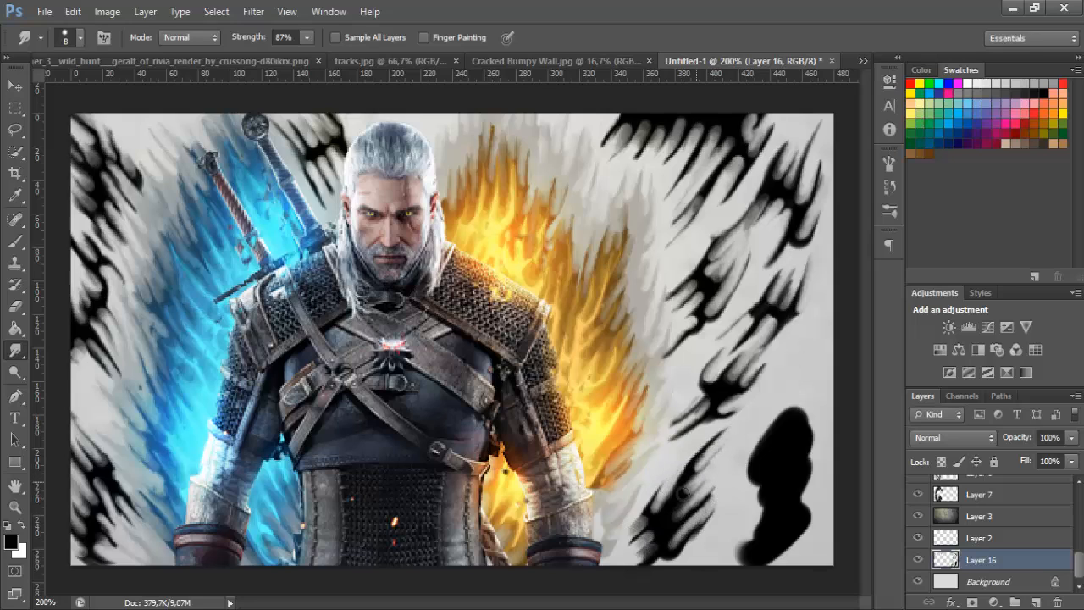
Smudge the tall black blob in the canvas's lower right corner into long jagged streaks
{"action": "left_click_drag", "start_coordinate": [783, 423], "coordinate": [825, 360]}
{"action": "left_click_drag", "start_coordinate": [770, 444], "coordinate": [826, 394]}
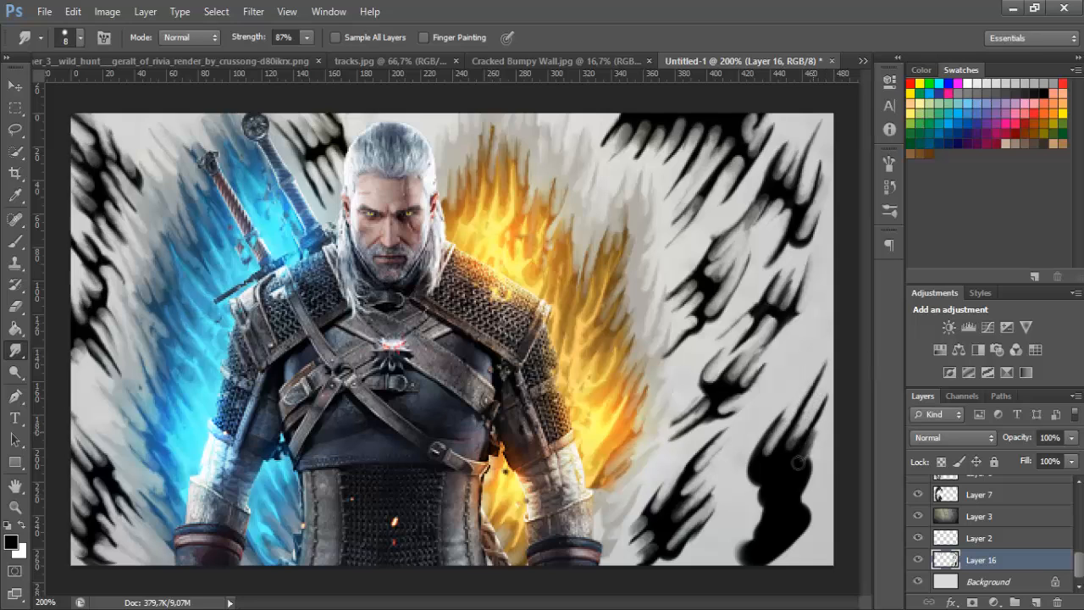
{"action": "left_click_drag", "start_coordinate": [798, 461], "coordinate": [751, 504]}
{"action": "mouse_move", "coordinate": [775, 439]}
{"action": "left_mouse_down"}
{"action": "mouse_move", "coordinate": [752, 490]}
{"action": "mouse_move", "coordinate": [758, 510]}
{"action": "left_mouse_up"}
{"action": "left_click_drag", "start_coordinate": [820, 497], "coordinate": [784, 540]}
{"action": "left_click_drag", "start_coordinate": [775, 506], "coordinate": [749, 529]}
{"action": "left_click_drag", "start_coordinate": [779, 524], "coordinate": [736, 569]}
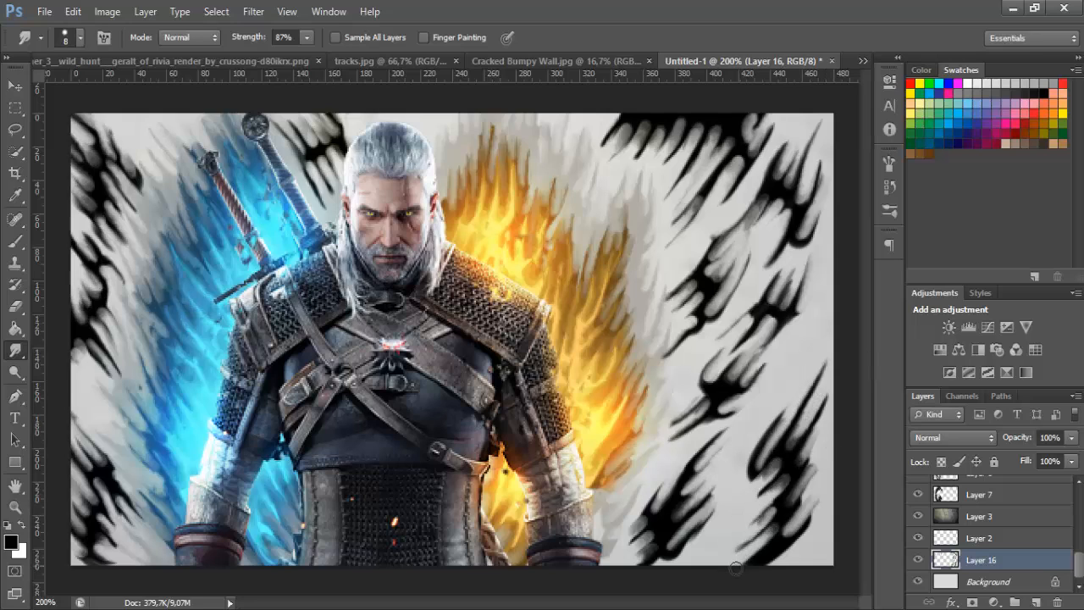
{"action": "left_click_drag", "start_coordinate": [818, 465], "coordinate": [787, 502]}
{"action": "mouse_move", "coordinate": [810, 540]}
{"action": "left_mouse_down"}
{"action": "mouse_move", "coordinate": [765, 566]}
{"action": "mouse_move", "coordinate": [825, 503]}
{"action": "mouse_move", "coordinate": [802, 528]}
{"action": "left_mouse_up"}
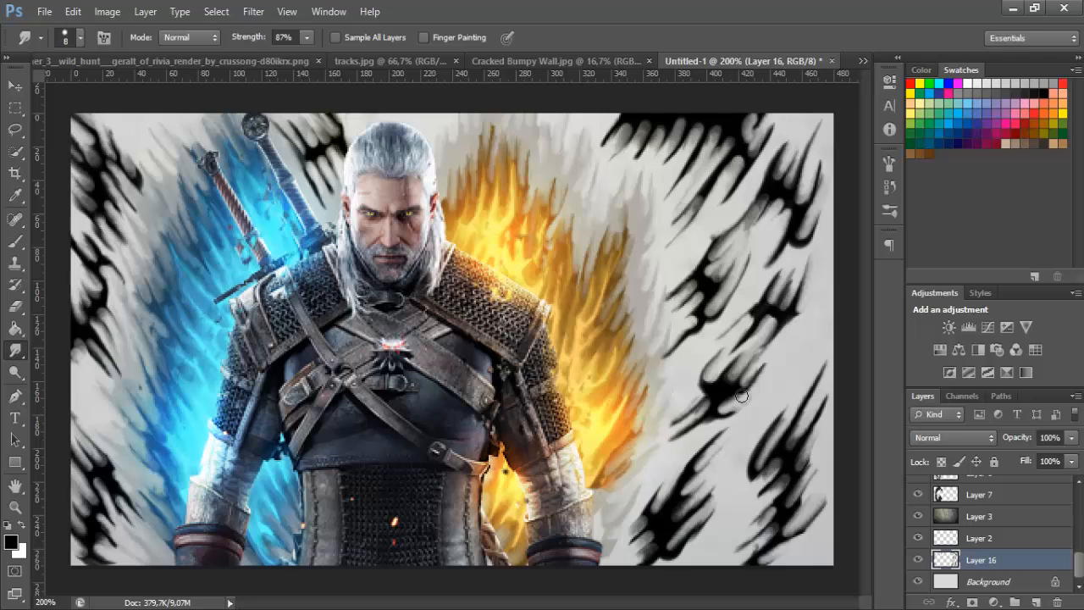
{"action": "left_click_drag", "start_coordinate": [778, 417], "coordinate": [757, 468]}
Move the smudged black streaks layer (Layer 16) directly above Layer 3 in the stacking order
{"action": "double_click", "coordinate": [16, 509]}
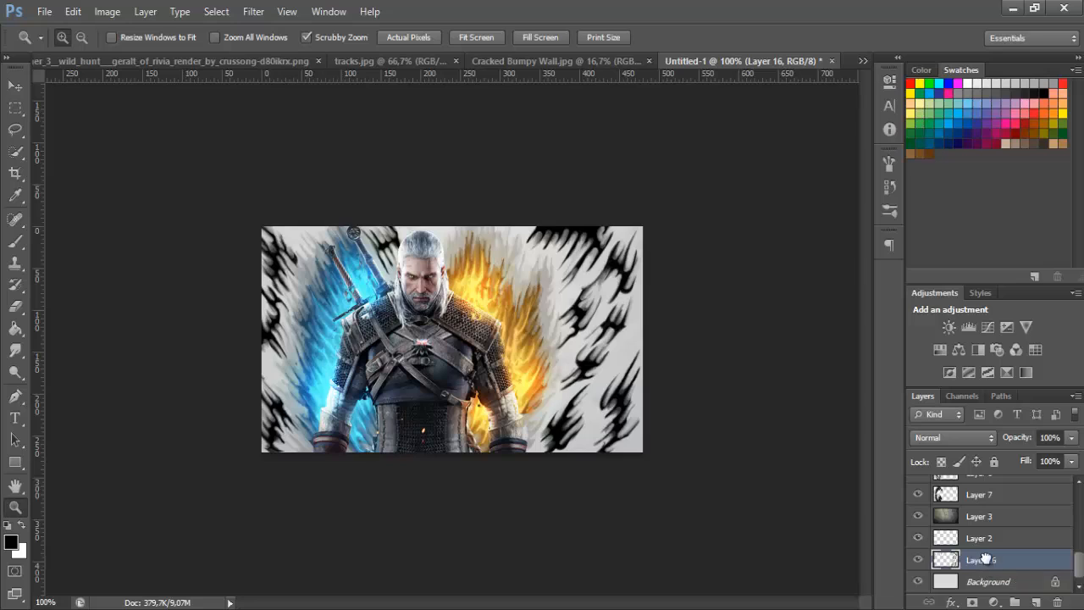
{"action": "left_click_drag", "start_coordinate": [987, 562], "coordinate": [989, 508]}
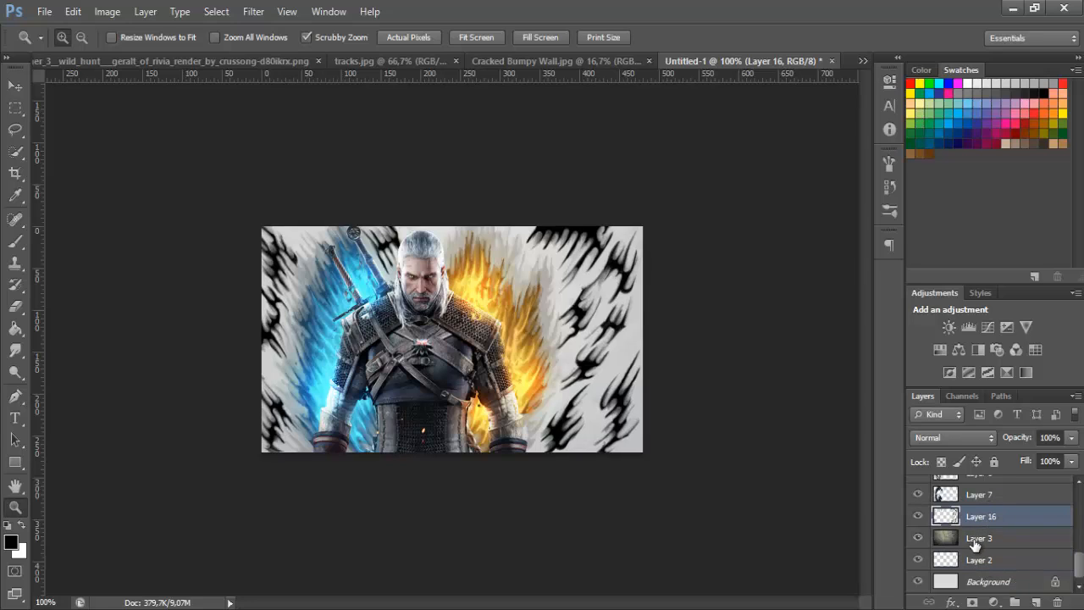
Set the black streaks layer (Layer 16) to Soft Light blending at 80% opacity
{"action": "left_click", "coordinate": [932, 539]}
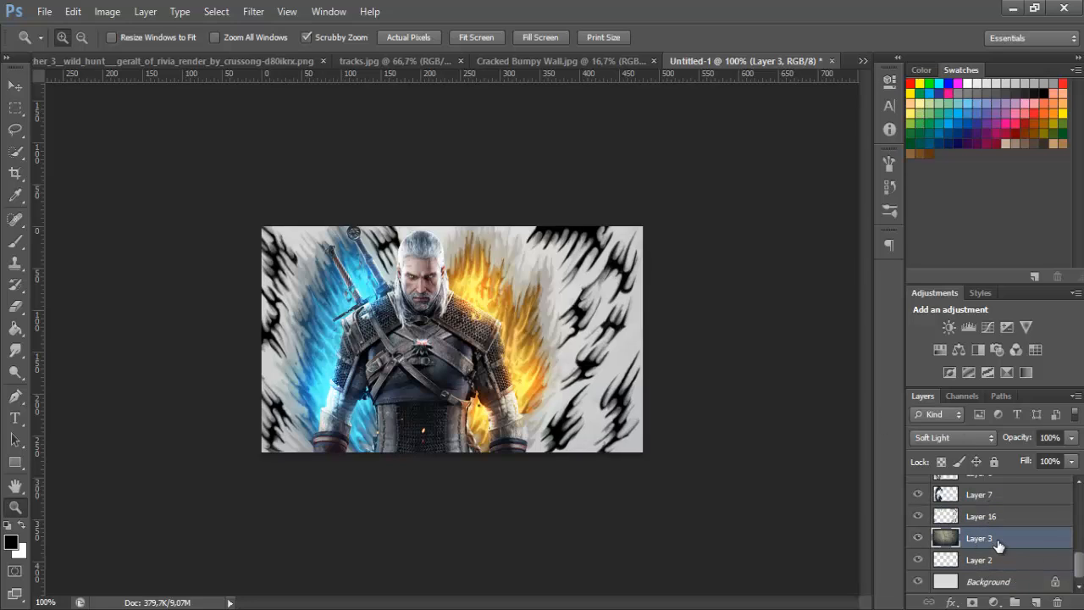
{"action": "left_click", "coordinate": [952, 439]}
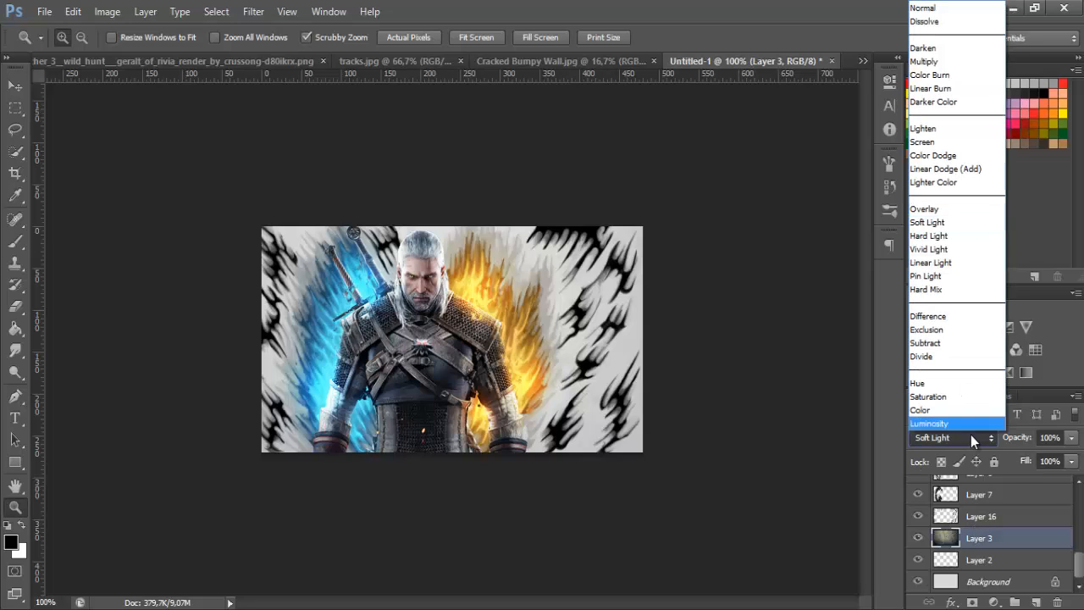
{"action": "left_click", "coordinate": [991, 516]}
{"action": "left_click", "coordinate": [991, 516]}
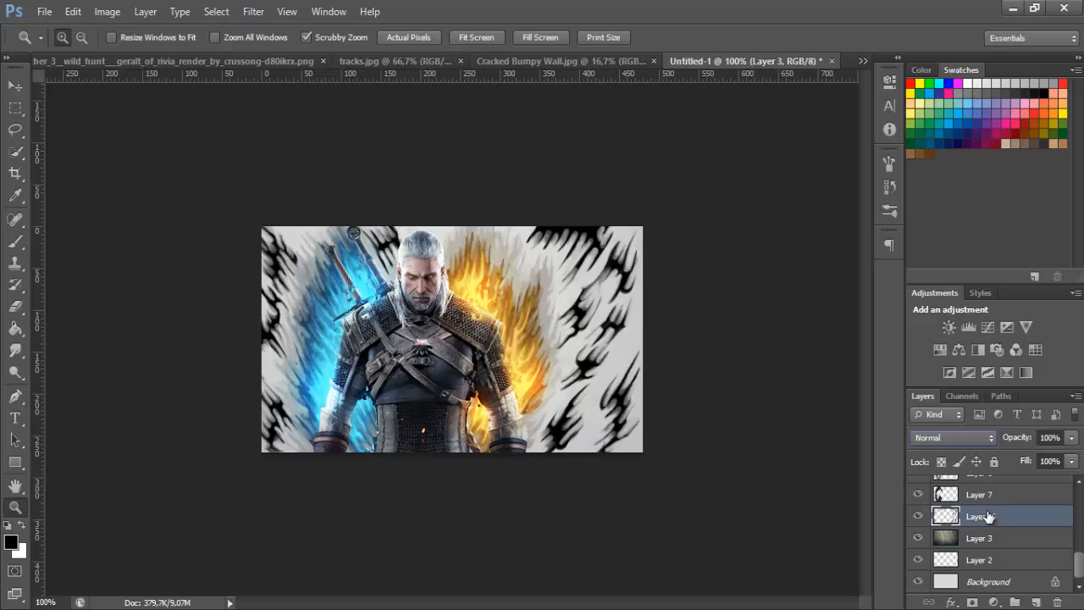
{"action": "left_click", "coordinate": [945, 441]}
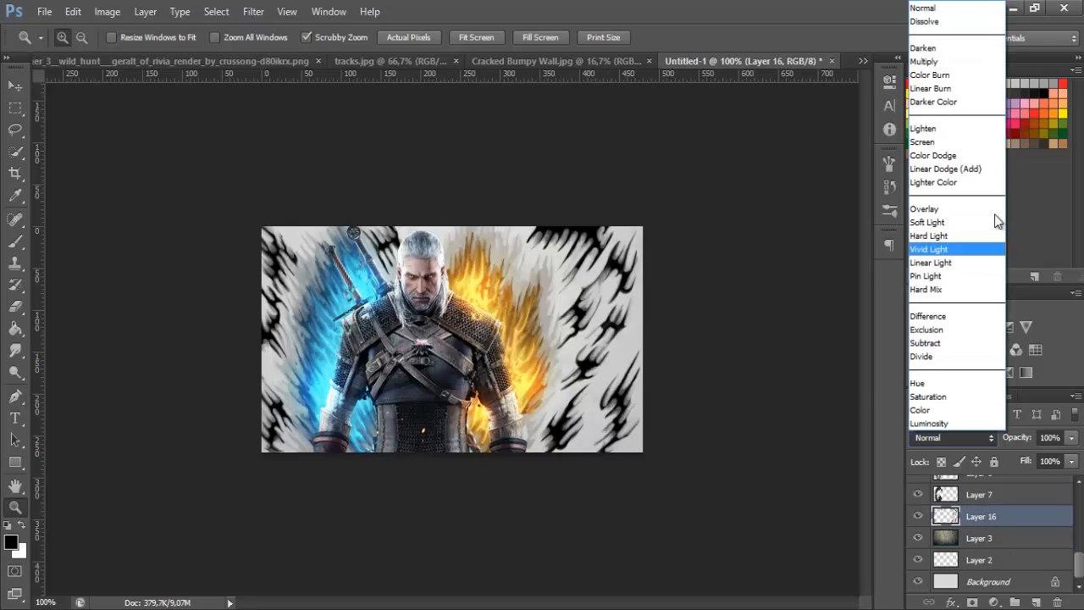
{"action": "left_click", "coordinate": [988, 218]}
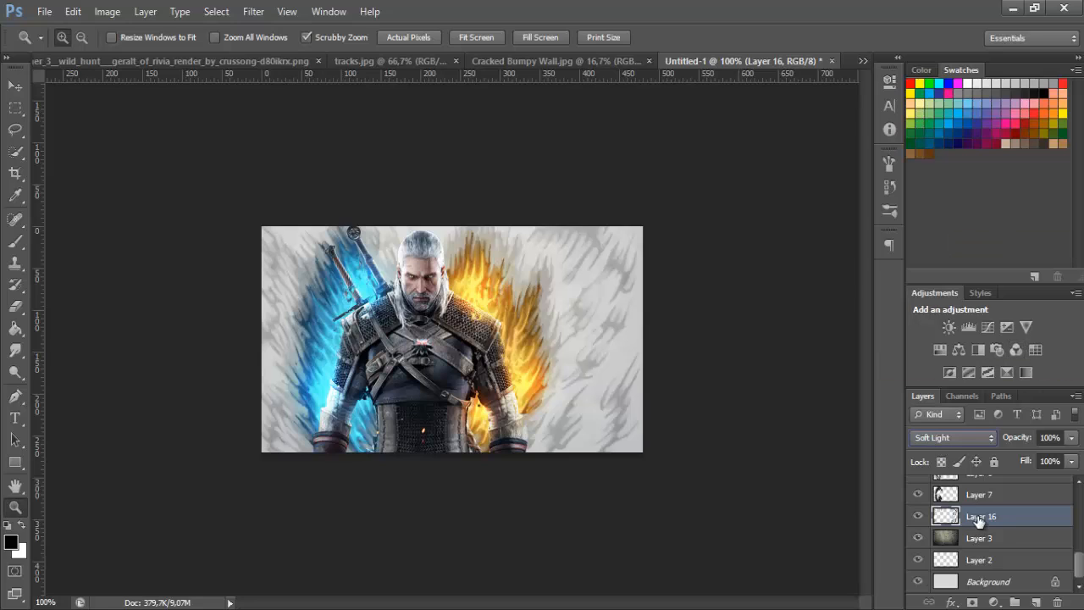
{"action": "left_click", "coordinate": [1049, 437]}
{"action": "type", "text": "80"}
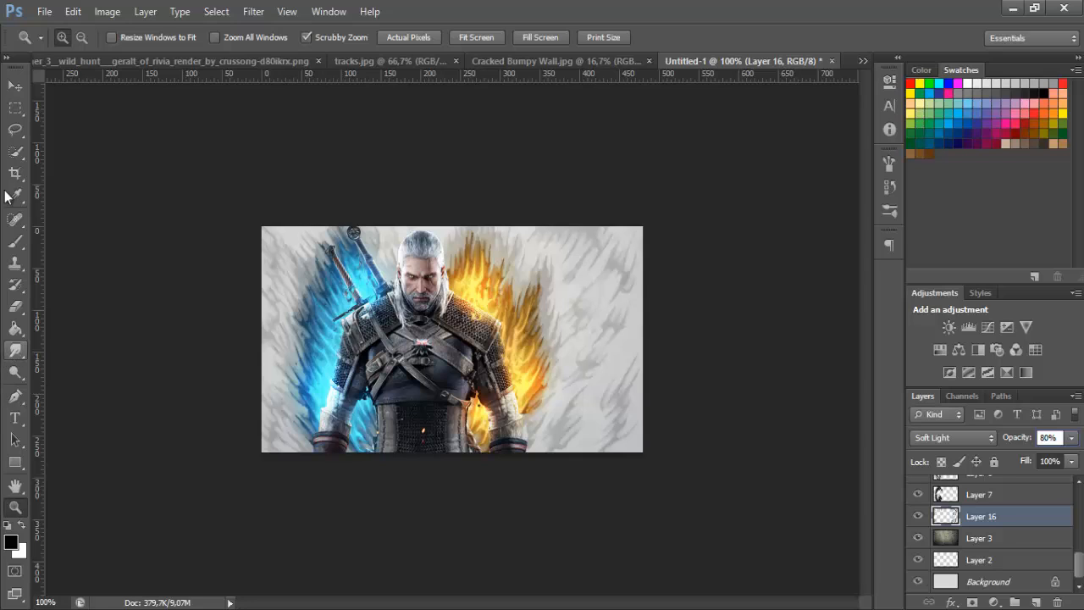
Add a new empty layer above Layer 15 and switch to the Brush tool
{"action": "key", "text": "b"}
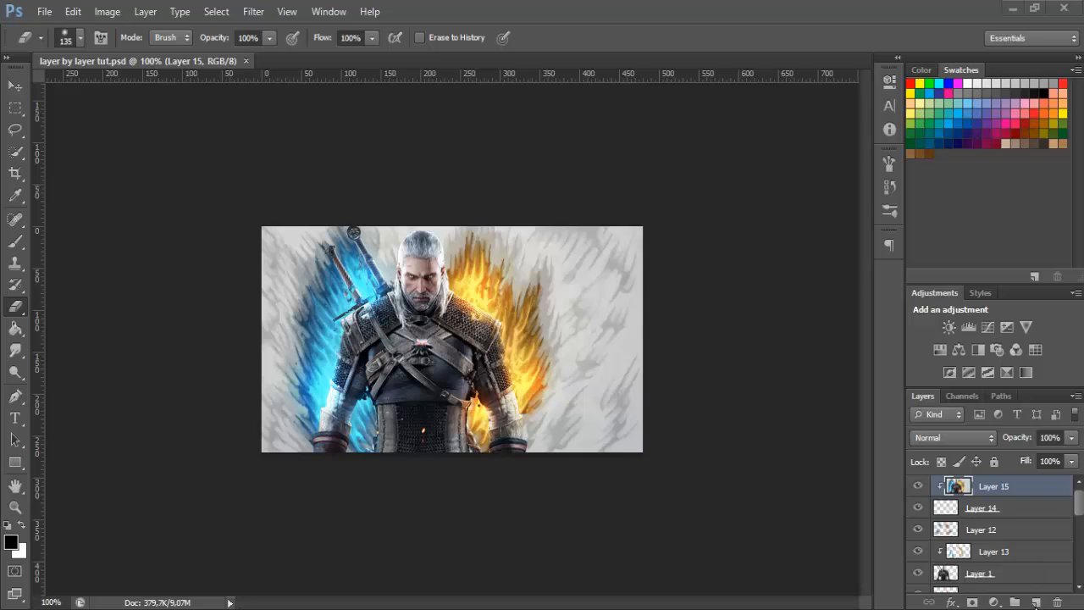
{"action": "left_click", "coordinate": [1036, 603]}
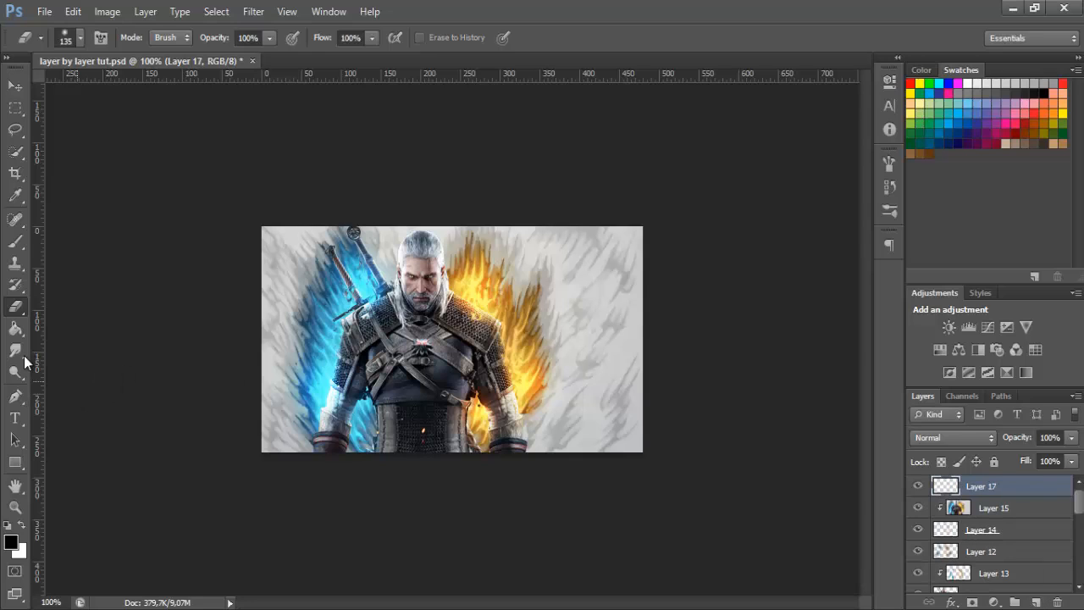
{"action": "left_click", "coordinate": [15, 243]}
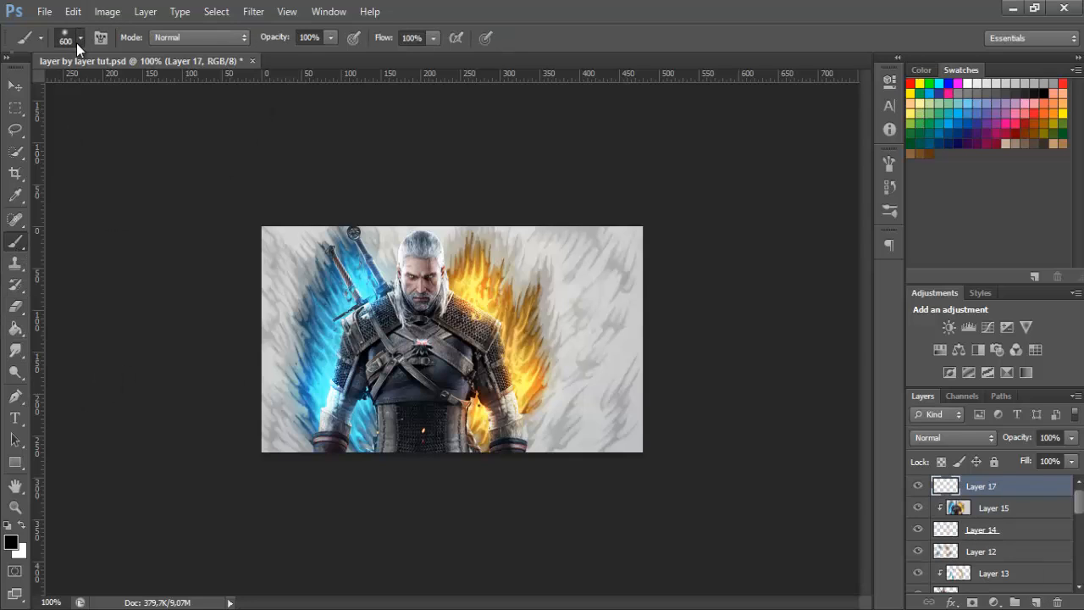
{"action": "left_click", "coordinate": [78, 39]}
{"action": "left_click_drag", "start_coordinate": [179, 176], "coordinate": [171, 239]}
{"action": "left_click", "coordinate": [84, 247]}
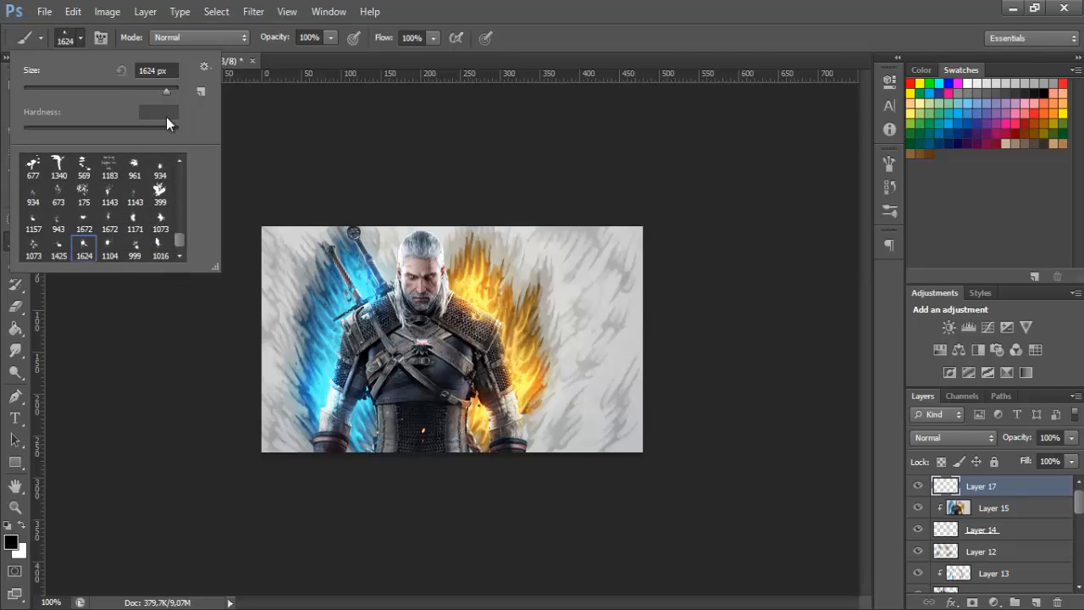
{"action": "left_click", "coordinate": [109, 195]}
{"action": "left_click", "coordinate": [83, 41]}
{"action": "key", "text": "bracketleft"}
{"action": "key", "text": "bracketleft"}
{"action": "key", "text": "bracketleft"}
{"action": "key", "text": "bracketleft"}
{"action": "key", "text": "bracketleft"}
{"action": "key", "text": "bracketleft"}
{"action": "key", "text": "bracketleft"}
{"action": "key", "text": "bracketleft"}
{"action": "key", "text": "bracketleft"}
{"action": "left_click", "coordinate": [571, 360]}
{"action": "key", "text": "ctrl+z"}
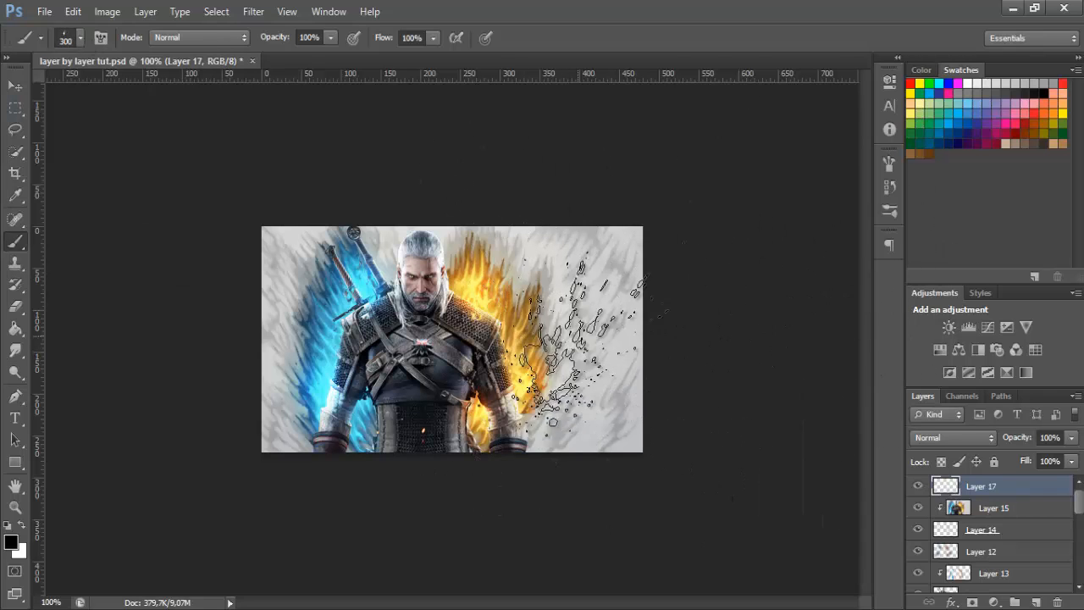
{"action": "left_click", "coordinate": [586, 339]}
{"action": "key", "text": "ctrl+z"}
Choose the 673 px splatter brush, resize it to 400 px and stamp black splatter beside the orange flames on Layer 17
{"action": "left_click", "coordinate": [82, 42]}
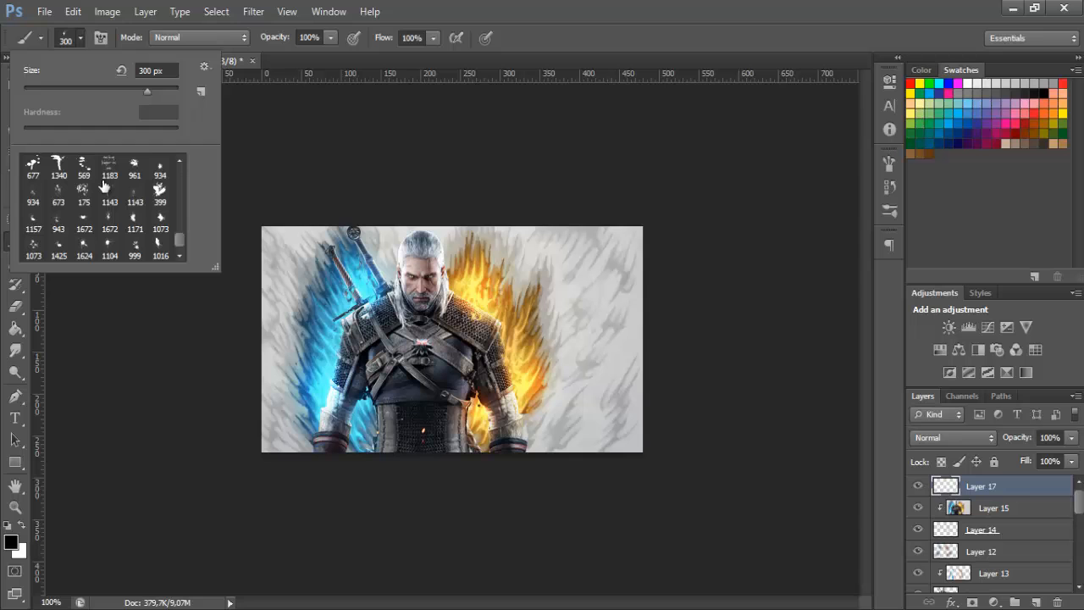
{"action": "left_click", "coordinate": [58, 193]}
{"action": "left_click", "coordinate": [80, 45]}
{"action": "left_click", "coordinate": [570, 349]}
{"action": "key", "text": "ctrl+z"}
{"action": "key", "text": "bracketleft"}
{"action": "key", "text": "bracketleft"}
{"action": "key", "text": "bracketleft"}
{"action": "key", "text": "bracketleft"}
{"action": "left_click", "coordinate": [577, 343]}
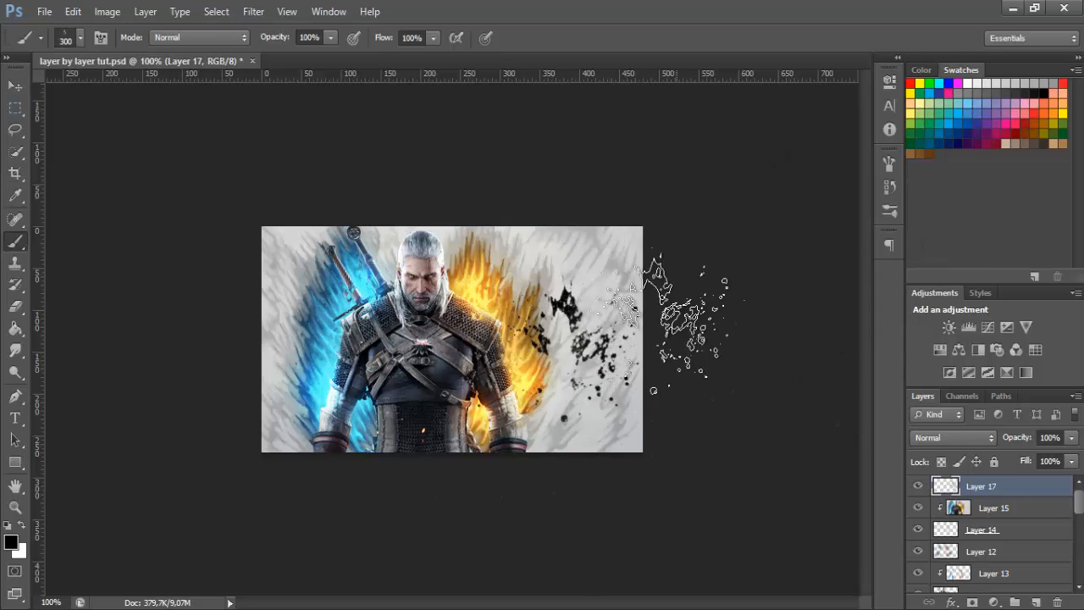
{"action": "key", "text": "ctrl+z"}
{"action": "key", "text": "bracketright"}
{"action": "left_click", "coordinate": [566, 344]}
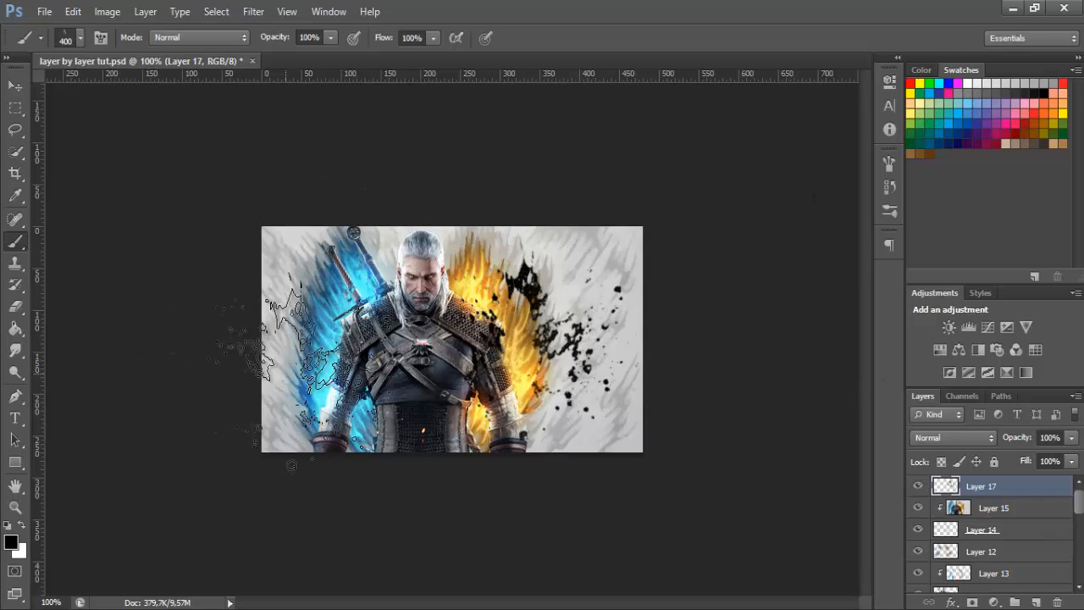
{"action": "left_click", "coordinate": [356, 365]}
{"action": "key", "text": "ctrl+z"}
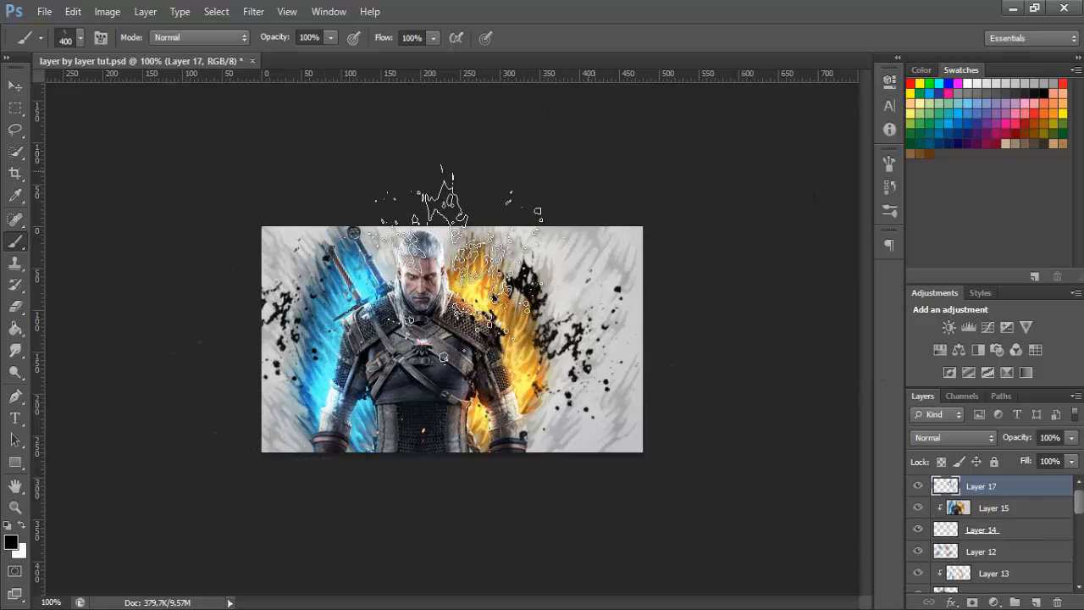
Erase the black splatter covering the character's arm and torso and the upper orange flames with a hard 80 px eraser
{"action": "left_click", "coordinate": [80, 38]}
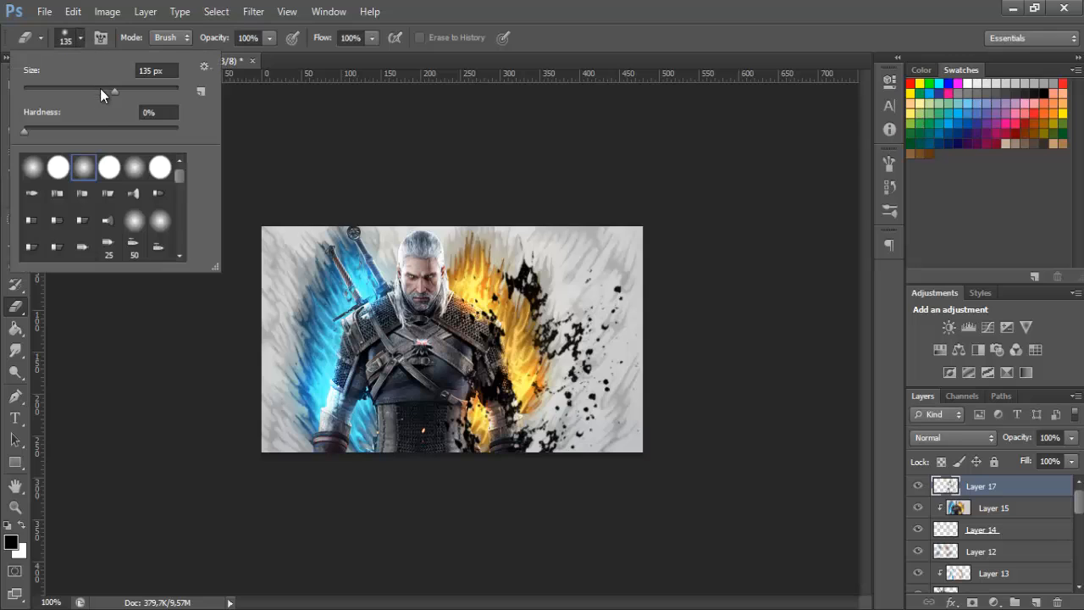
{"action": "left_click", "coordinate": [82, 41]}
{"action": "key", "text": "bracketleft"}
{"action": "key", "text": "bracketleft"}
{"action": "key", "text": "bracketleft"}
{"action": "key", "text": "bracketleft"}
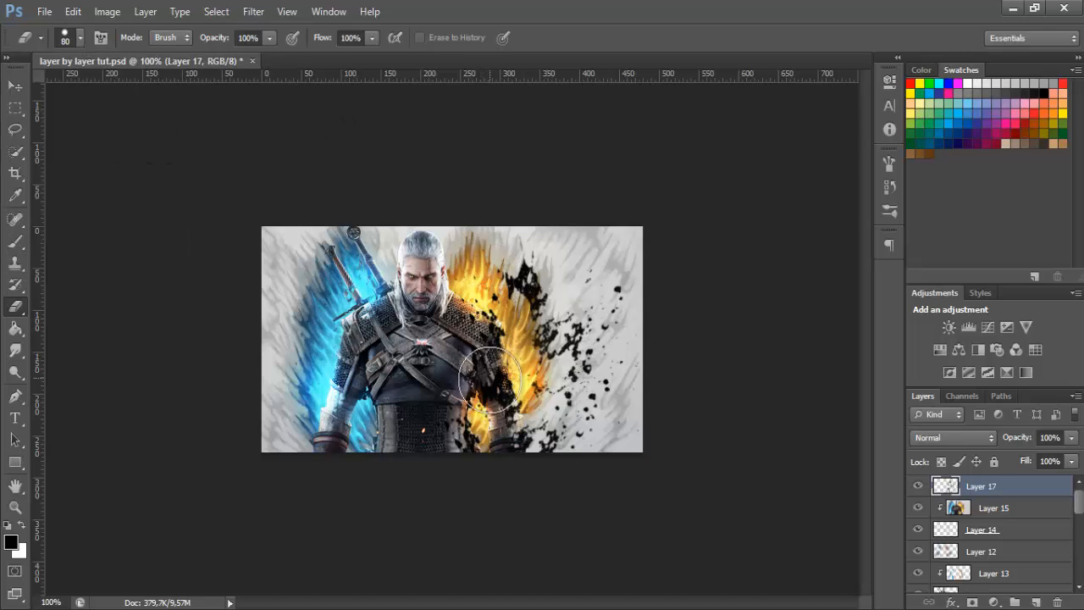
{"action": "mouse_move", "coordinate": [488, 378]}
{"action": "left_mouse_down"}
{"action": "mouse_move", "coordinate": [491, 415]}
{"action": "mouse_move", "coordinate": [460, 450]}
{"action": "mouse_move", "coordinate": [460, 426]}
{"action": "left_mouse_up"}
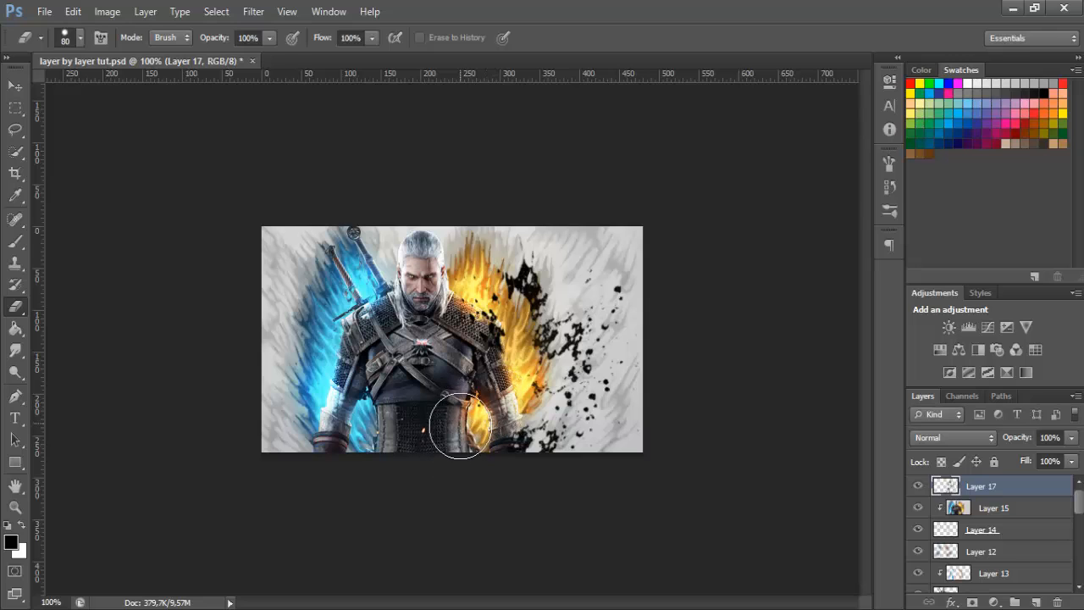
{"action": "mouse_move", "coordinate": [518, 266]}
{"action": "left_mouse_down"}
{"action": "mouse_move", "coordinate": [522, 296]}
{"action": "mouse_move", "coordinate": [509, 258]}
{"action": "left_mouse_up"}
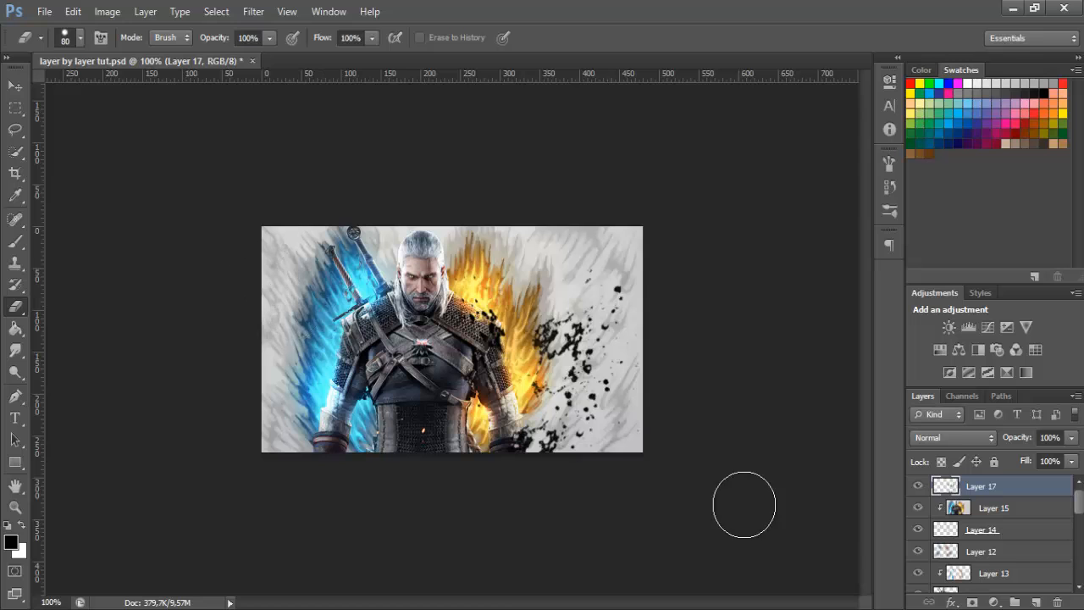
Stamp 400 px black splatter along the canvas's left side, erasing the parts that cover the character and the blue flames
{"action": "left_click", "coordinate": [21, 244]}
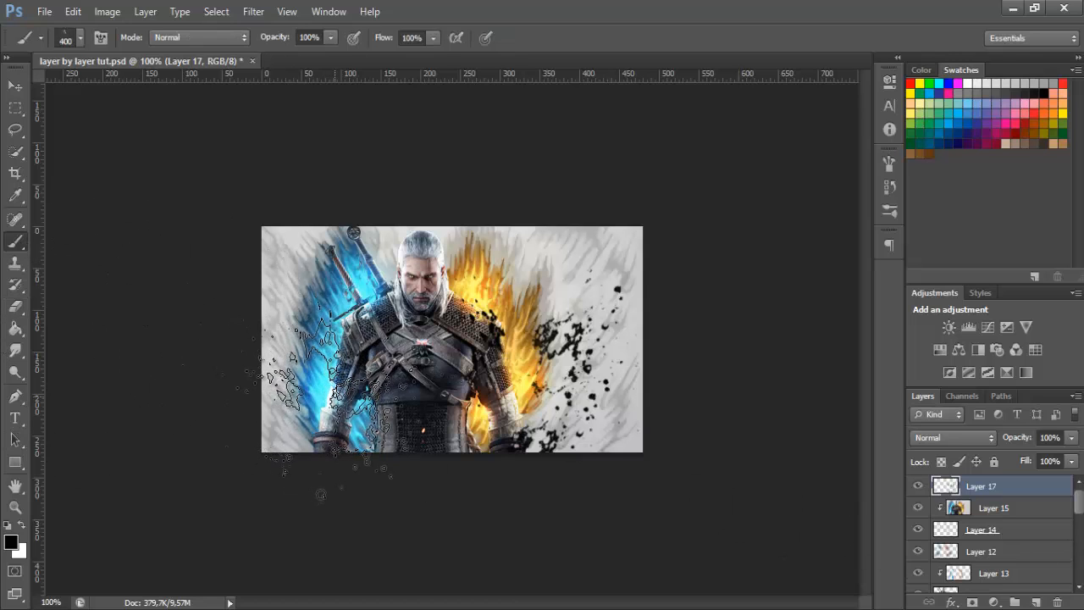
{"action": "left_click", "coordinate": [321, 389]}
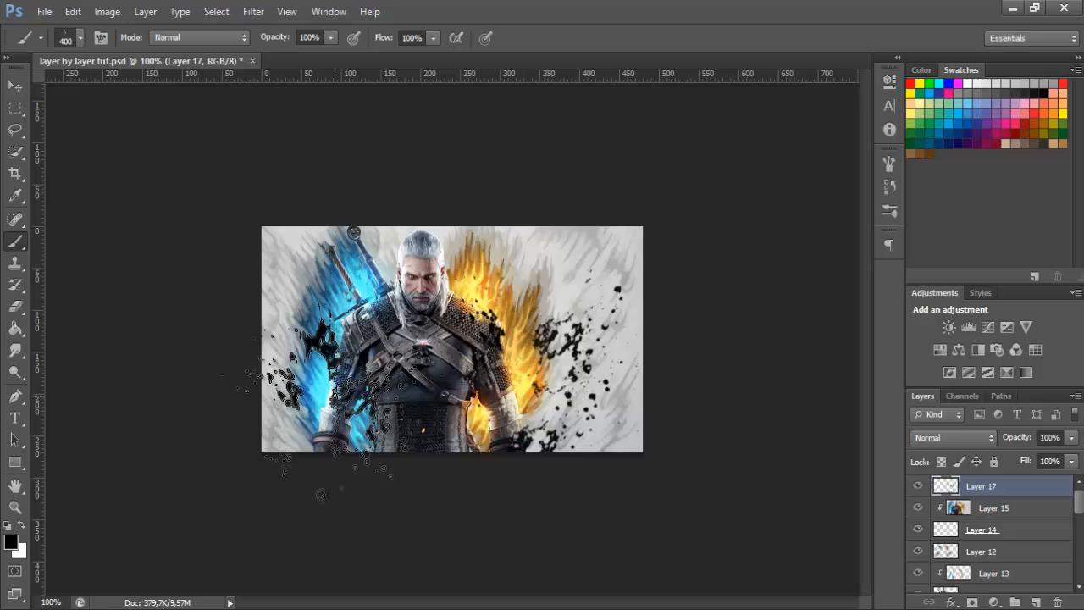
{"action": "left_click", "coordinate": [15, 307]}
{"action": "mouse_move", "coordinate": [355, 283]}
{"action": "left_mouse_down"}
{"action": "mouse_move", "coordinate": [330, 347]}
{"action": "mouse_move", "coordinate": [335, 320]}
{"action": "mouse_move", "coordinate": [364, 381]}
{"action": "mouse_move", "coordinate": [347, 483]}
{"action": "left_mouse_up"}
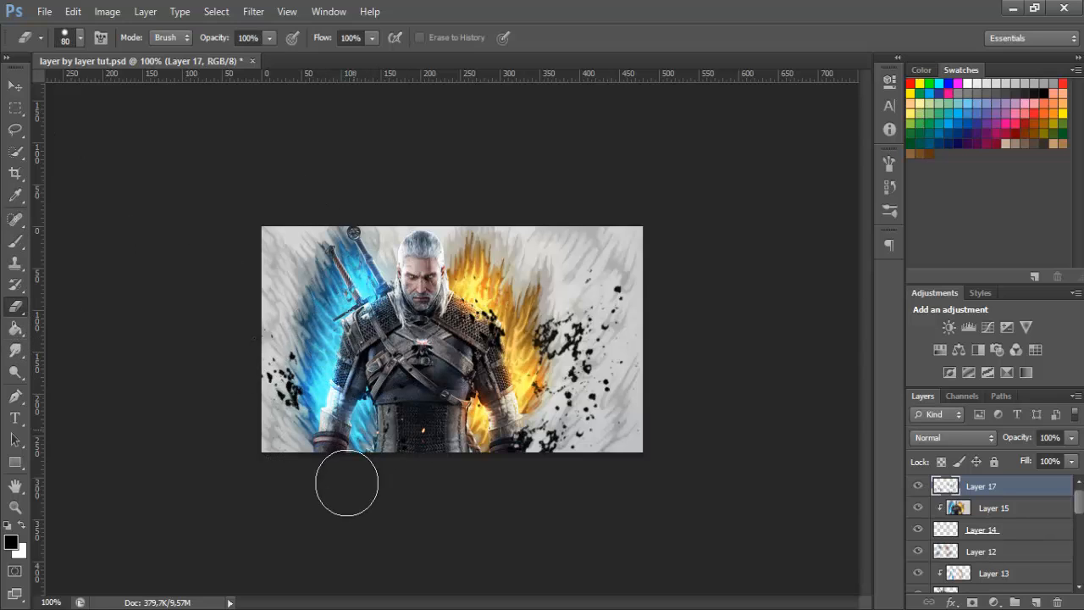
{"action": "left_click", "coordinate": [15, 240]}
{"action": "left_click", "coordinate": [216, 271]}
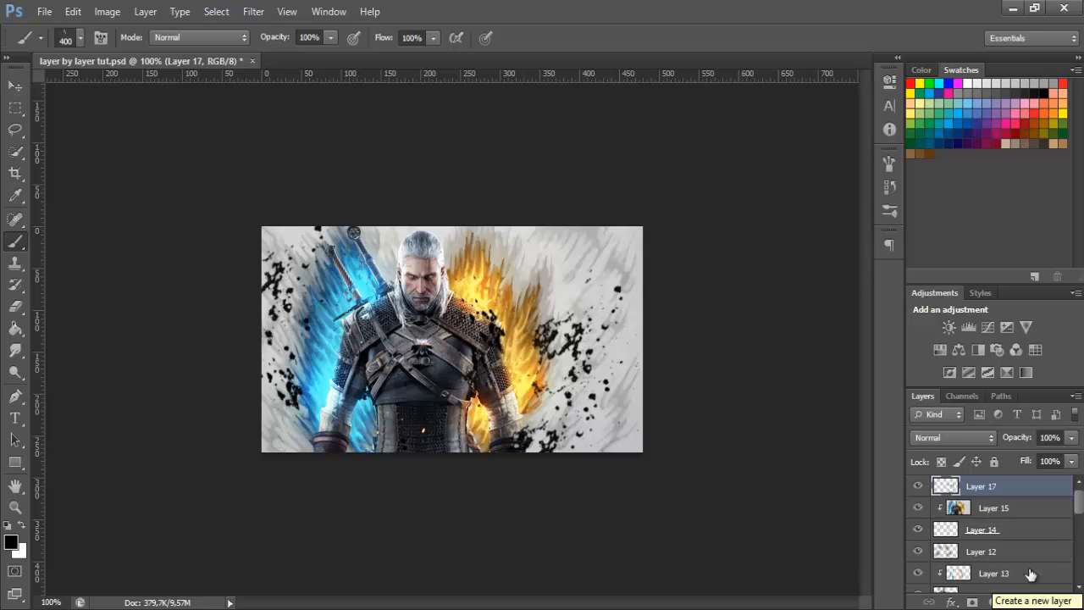
Create a new layer above Layer 17 and stamp all visible layers onto it with the splatter layer hidden
{"action": "left_click", "coordinate": [983, 516]}
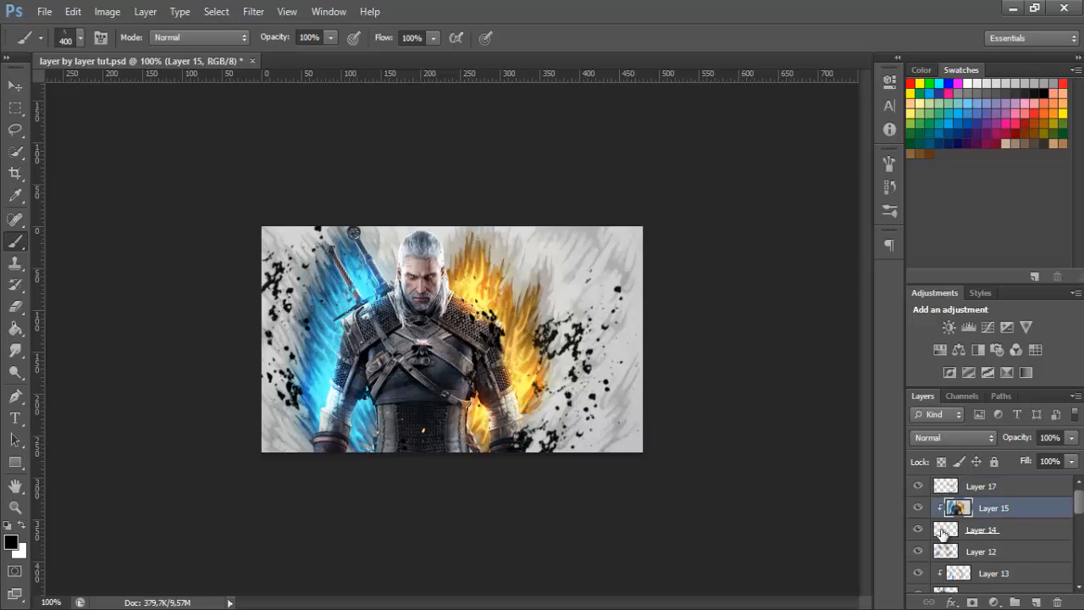
{"action": "left_click", "coordinate": [919, 534]}
{"action": "left_click", "coordinate": [985, 489]}
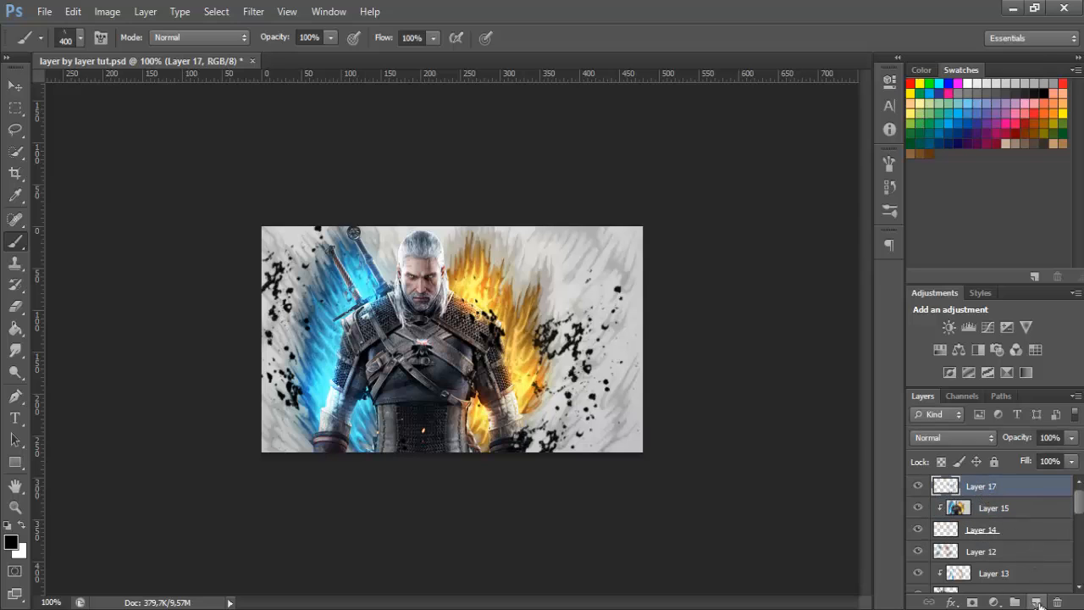
{"action": "left_click", "coordinate": [1037, 603]}
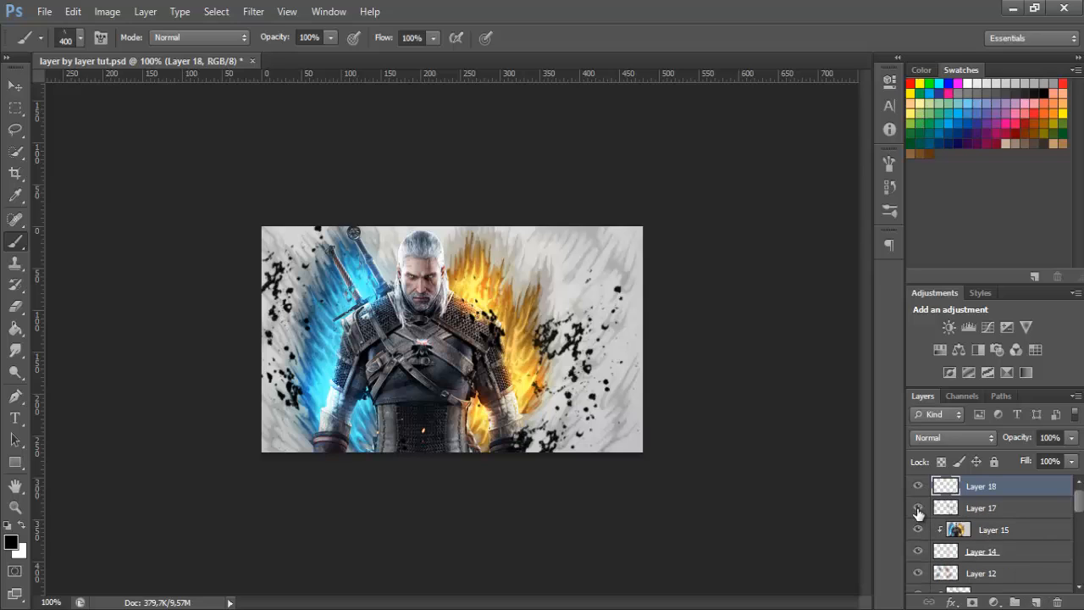
{"action": "left_click", "coordinate": [918, 508]}
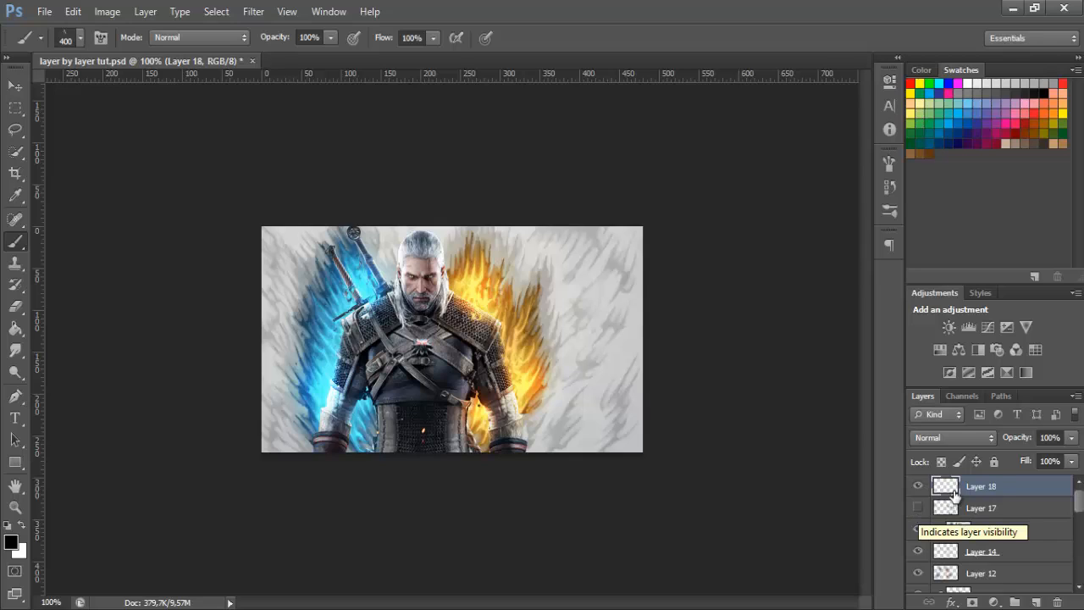
{"action": "key", "text": "ctrl+alt+shift+e"}
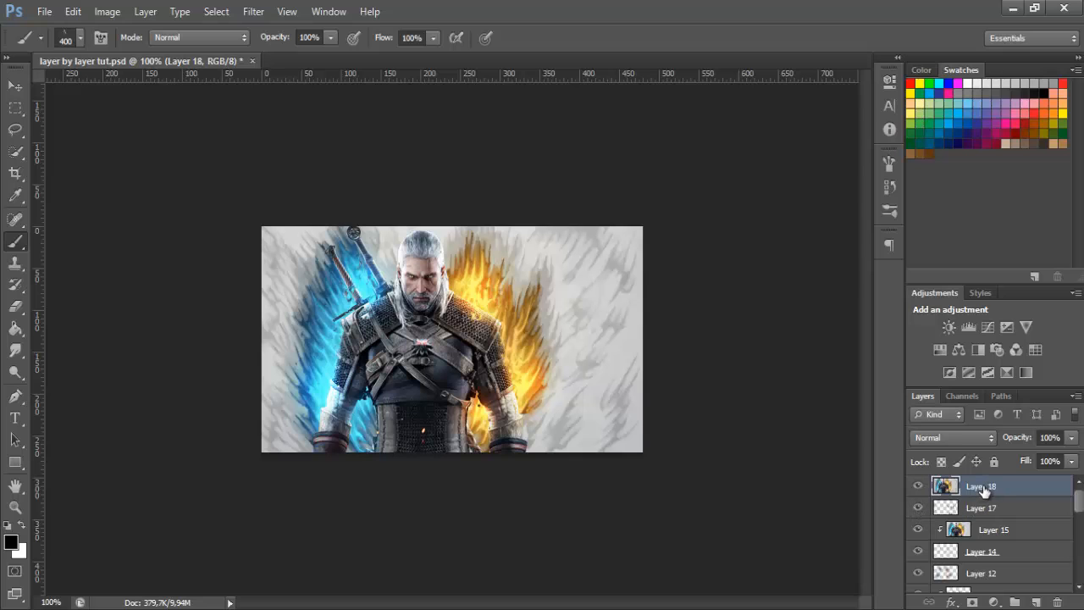
Clip the merged image layer (Layer 18) to the splatter layer and shift its image slightly to the right
{"action": "right_click", "coordinate": [983, 488]}
{"action": "left_click", "coordinate": [883, 240]}
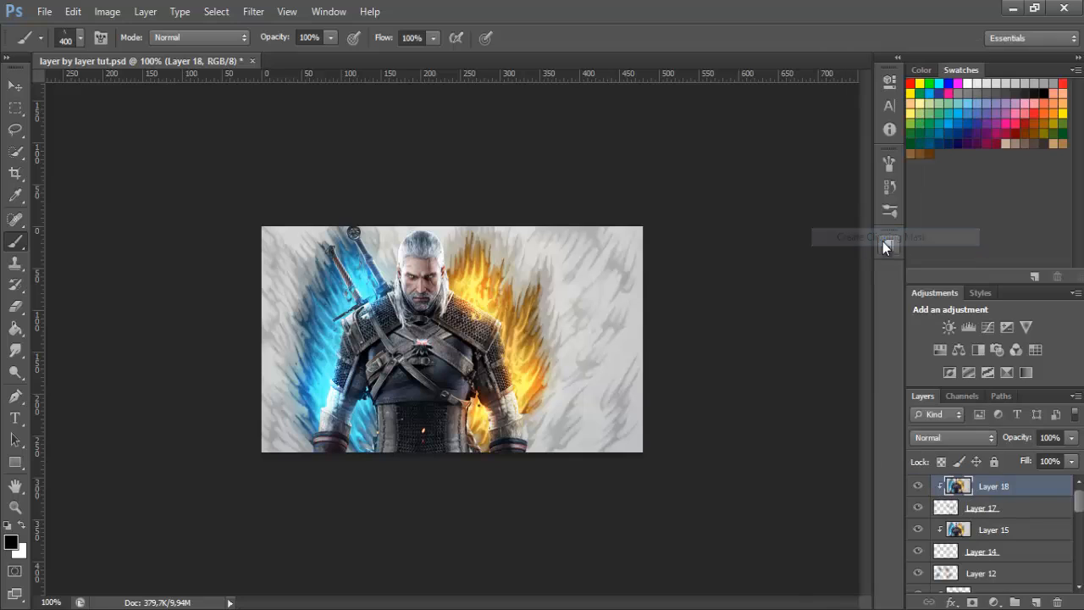
{"action": "left_click", "coordinate": [15, 86]}
{"action": "left_click_drag", "start_coordinate": [504, 390], "coordinate": [606, 425]}
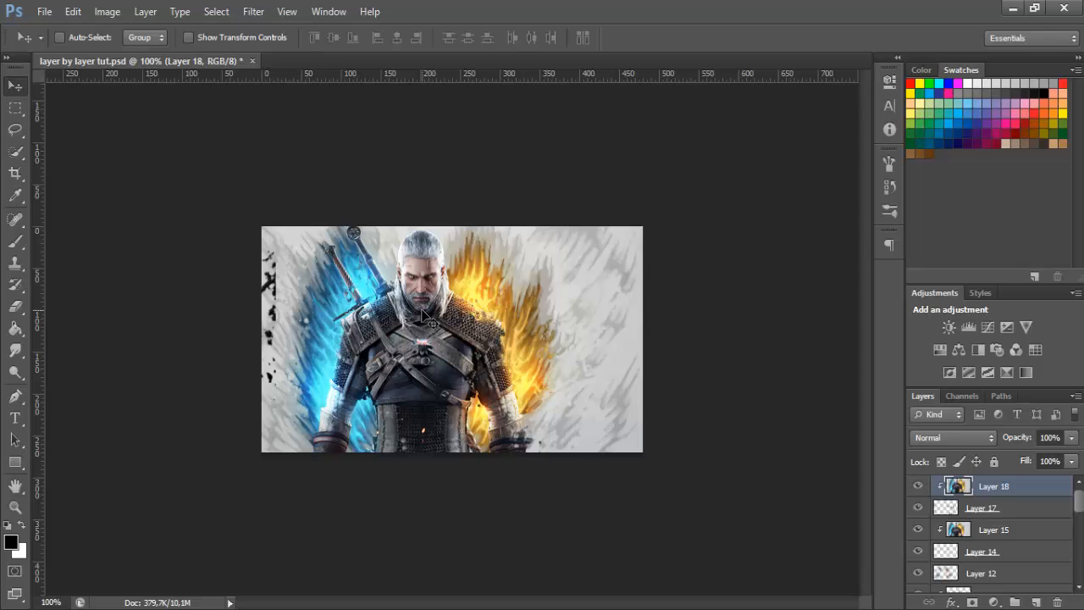
Duplicate Layer 18, clip the copy to the splatter layer and shift its image to the left over the remaining black splatter
{"action": "key", "text": "ctrl+j"}
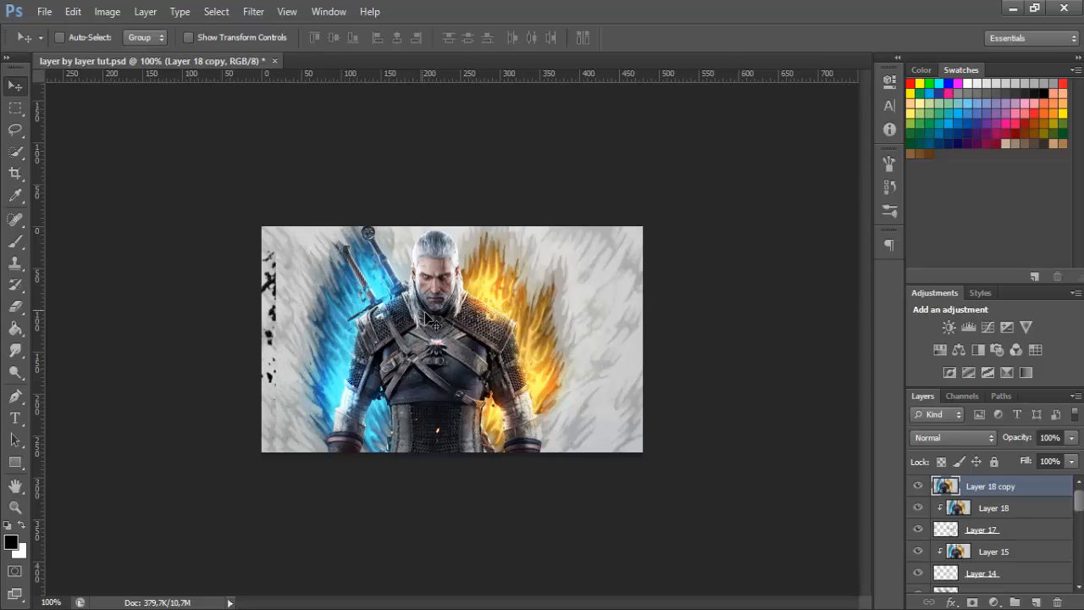
{"action": "right_click", "coordinate": [1028, 491]}
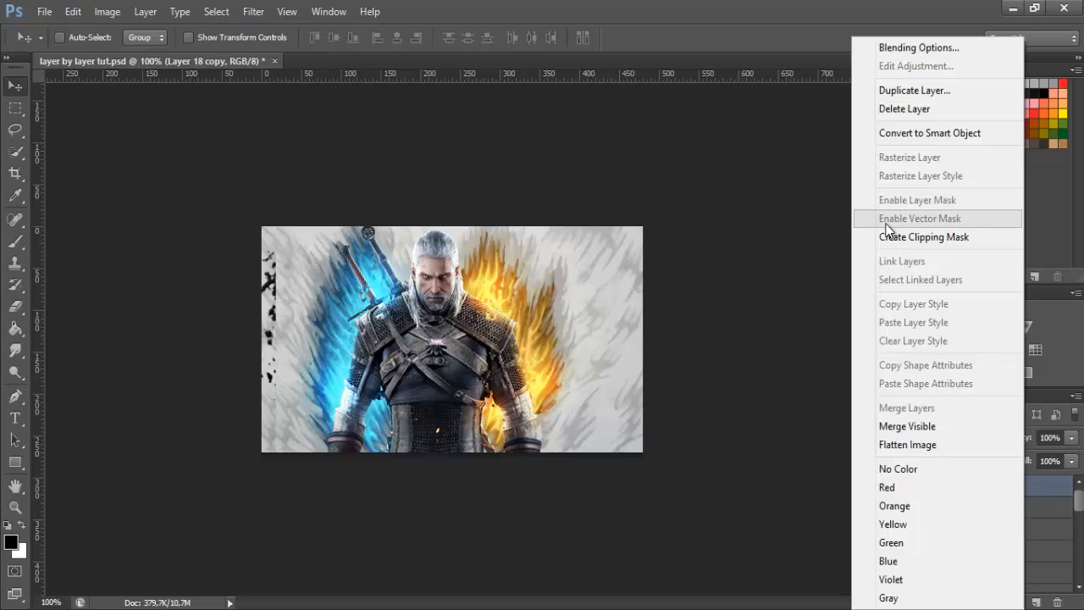
{"action": "left_click", "coordinate": [931, 237]}
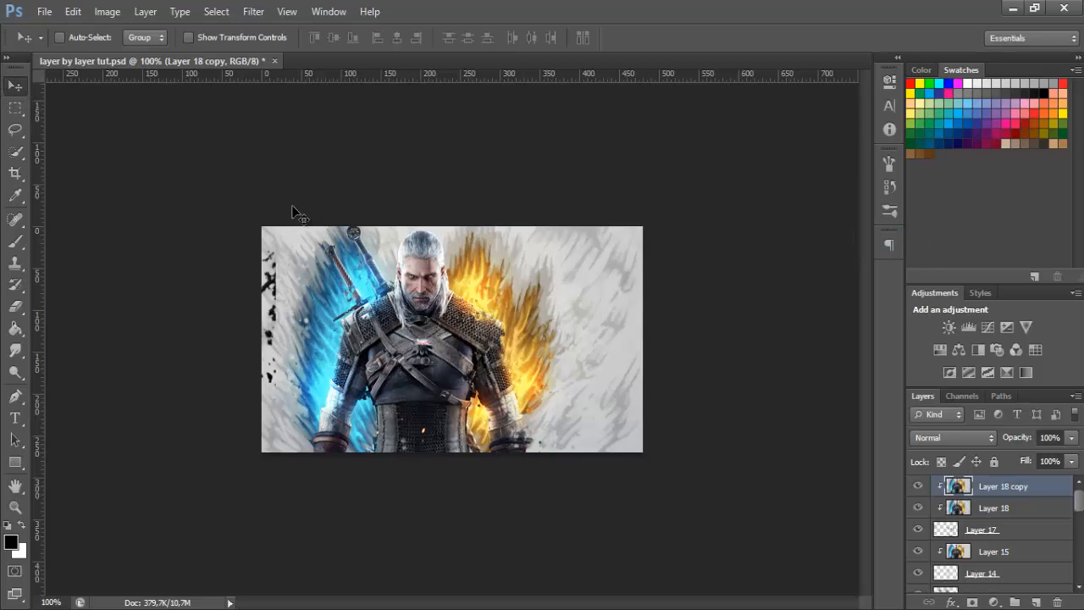
{"action": "left_click_drag", "start_coordinate": [444, 333], "coordinate": [414, 337]}
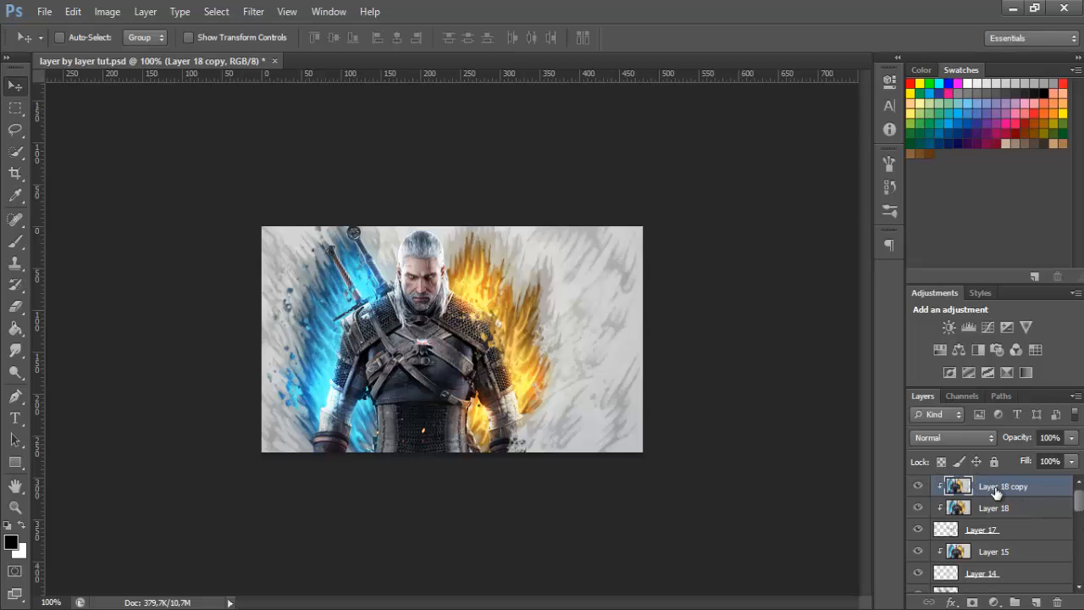
Erase the part of Layer 18 copy over the orange flames with the 80 px eraser, keeping its blue-flame side
{"action": "left_click", "coordinate": [19, 308]}
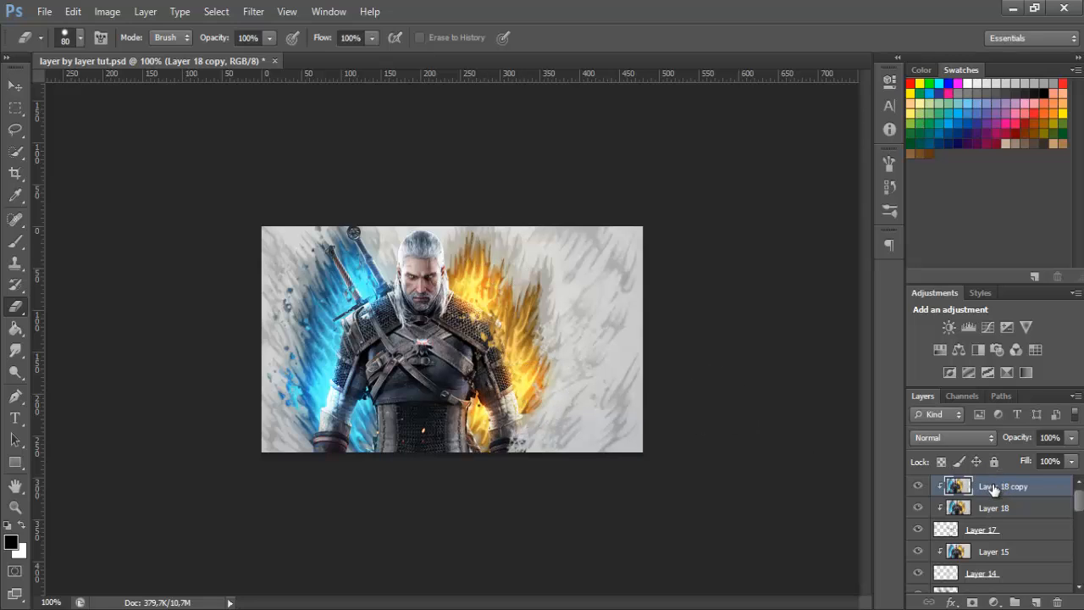
{"action": "mouse_move", "coordinate": [535, 243]}
{"action": "left_mouse_down"}
{"action": "mouse_move", "coordinate": [502, 289]}
{"action": "mouse_move", "coordinate": [488, 505]}
{"action": "left_mouse_up"}
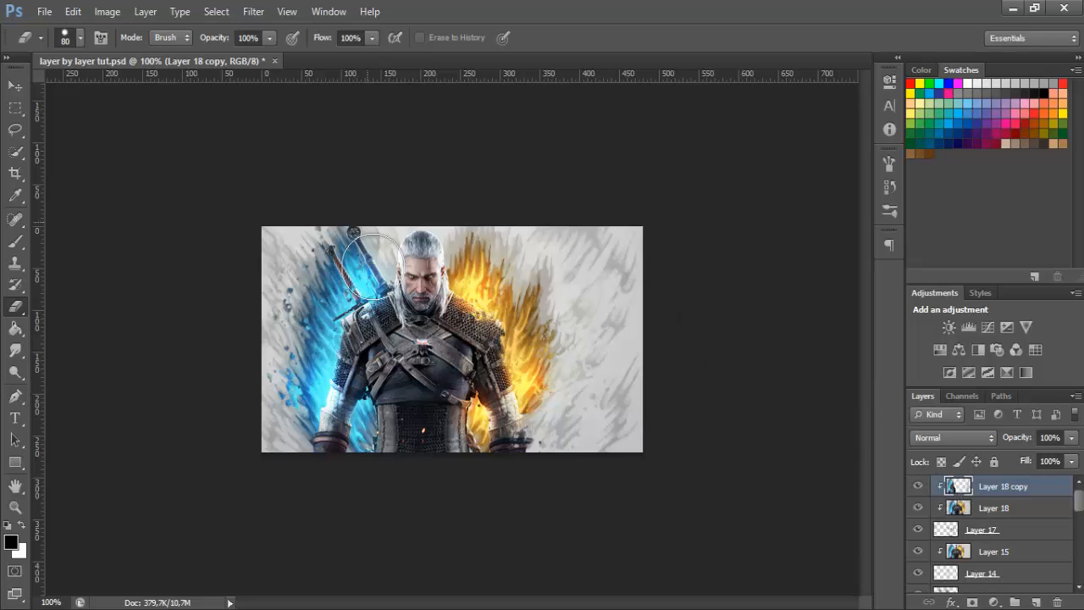
{"action": "left_click", "coordinate": [998, 512]}
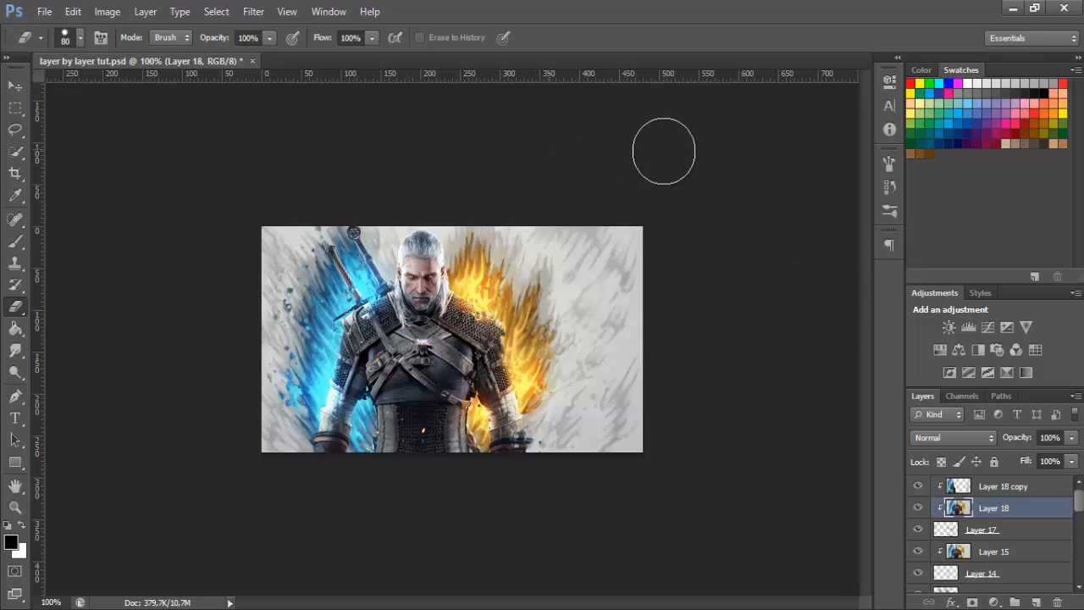
Create a new layer above Layer 18 copy and set its blend mode to Soft Light
{"action": "left_click", "coordinate": [997, 498]}
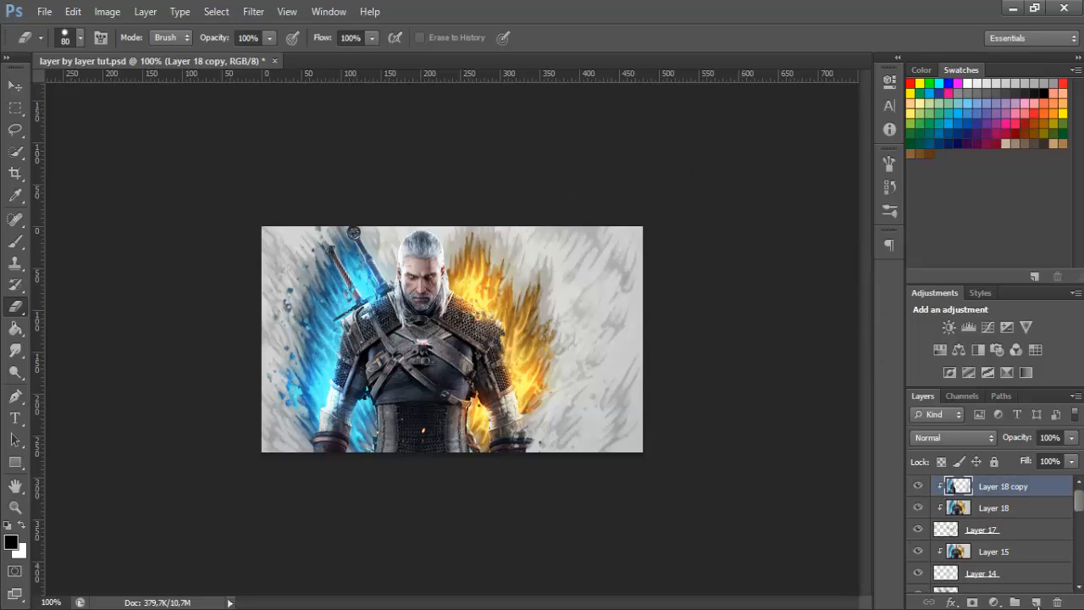
{"action": "left_click", "coordinate": [1036, 602]}
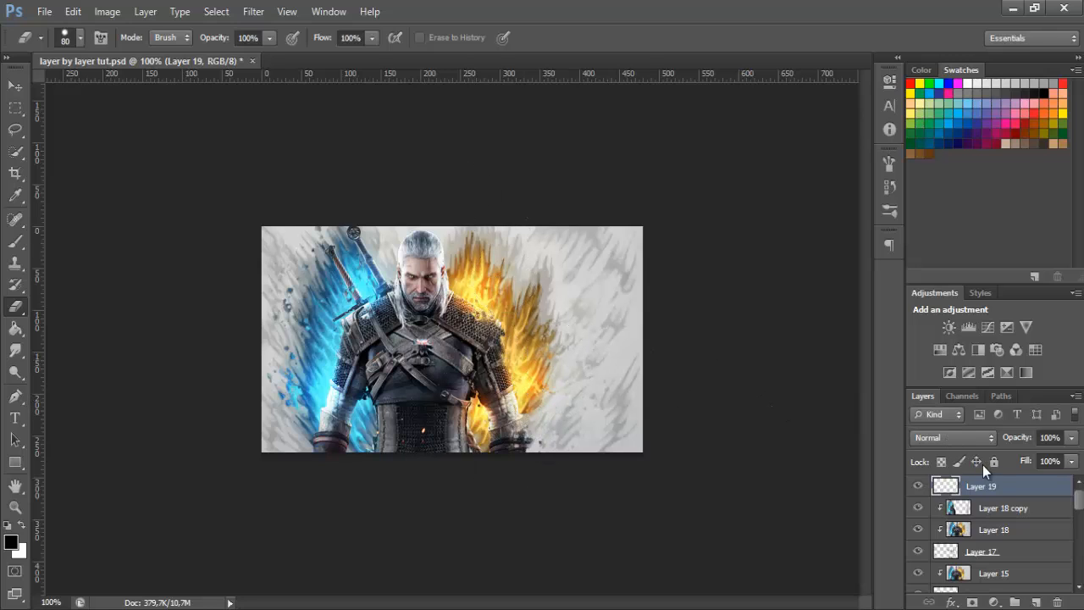
{"action": "left_click", "coordinate": [910, 435]}
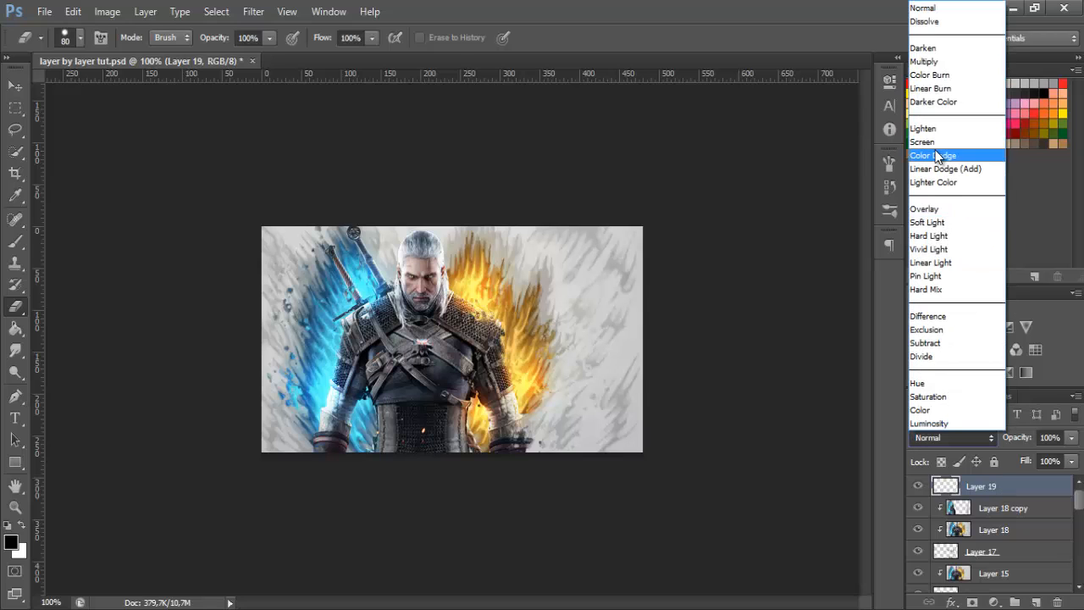
{"action": "key", "text": "Escape"}
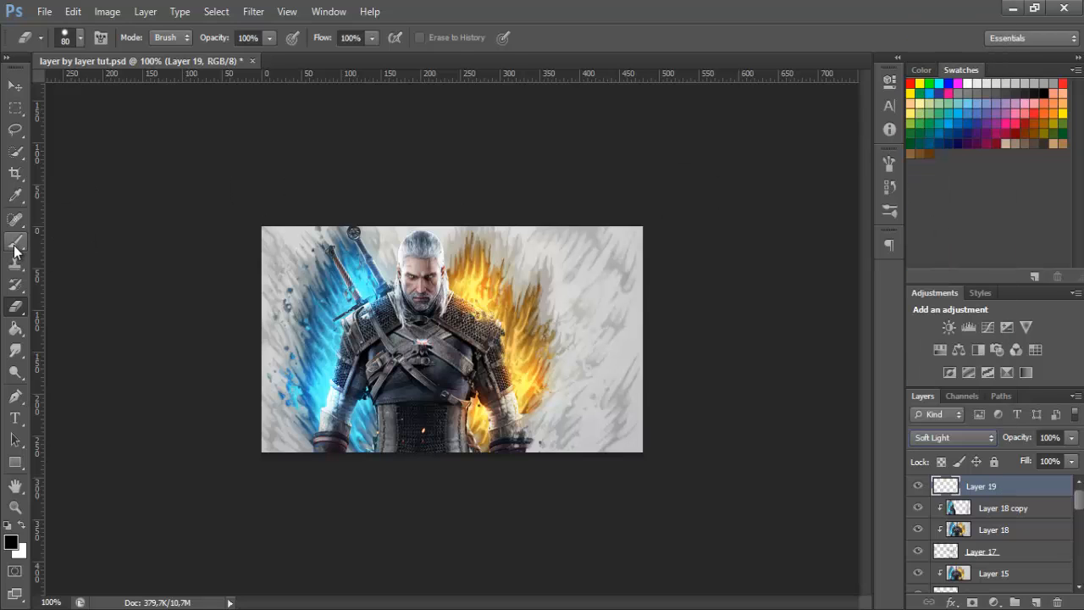
Set up a soft round brush with 0% hardness at 125 px for painting
{"action": "left_click", "coordinate": [16, 242]}
{"action": "left_click", "coordinate": [75, 38]}
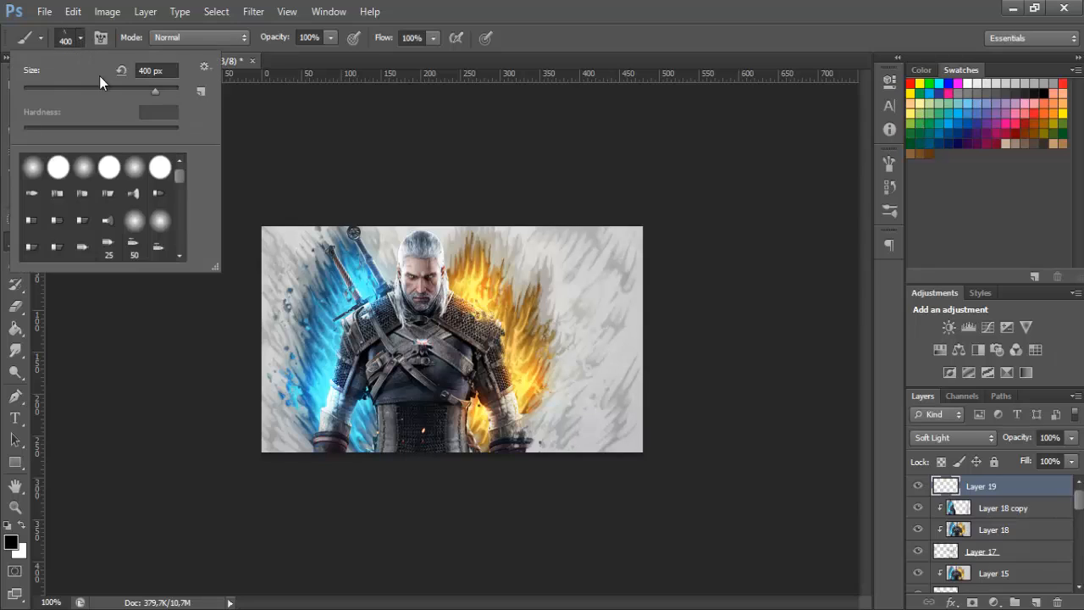
{"action": "left_click", "coordinate": [134, 167]}
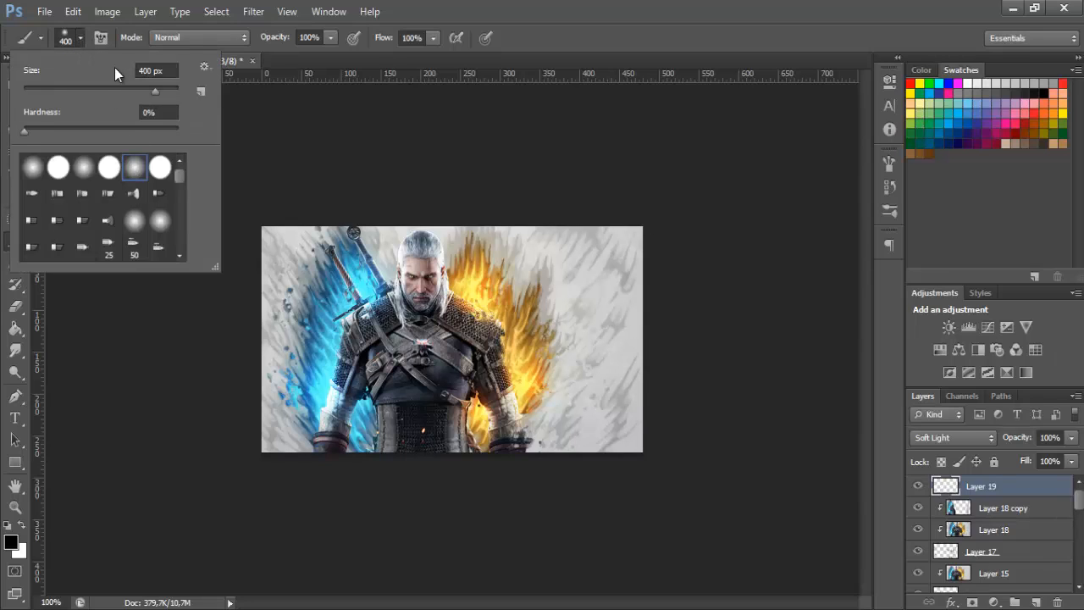
{"action": "left_click", "coordinate": [76, 38]}
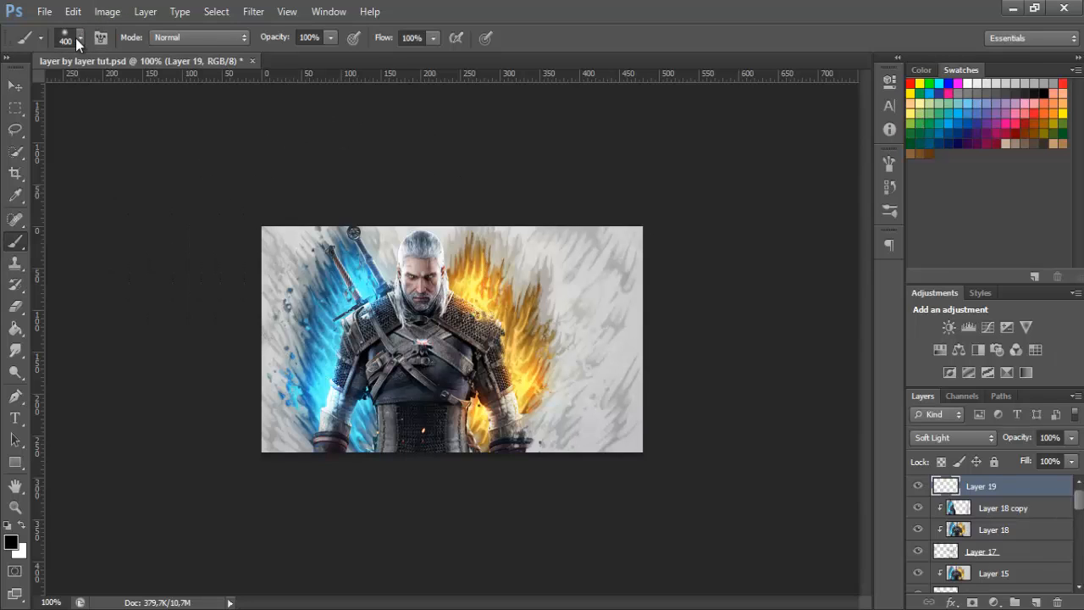
{"action": "key", "text": "bracketleft"}
{"action": "key", "text": "bracketleft"}
{"action": "key", "text": "bracketleft"}
{"action": "key", "text": "bracketleft"}
{"action": "key", "text": "bracketleft"}
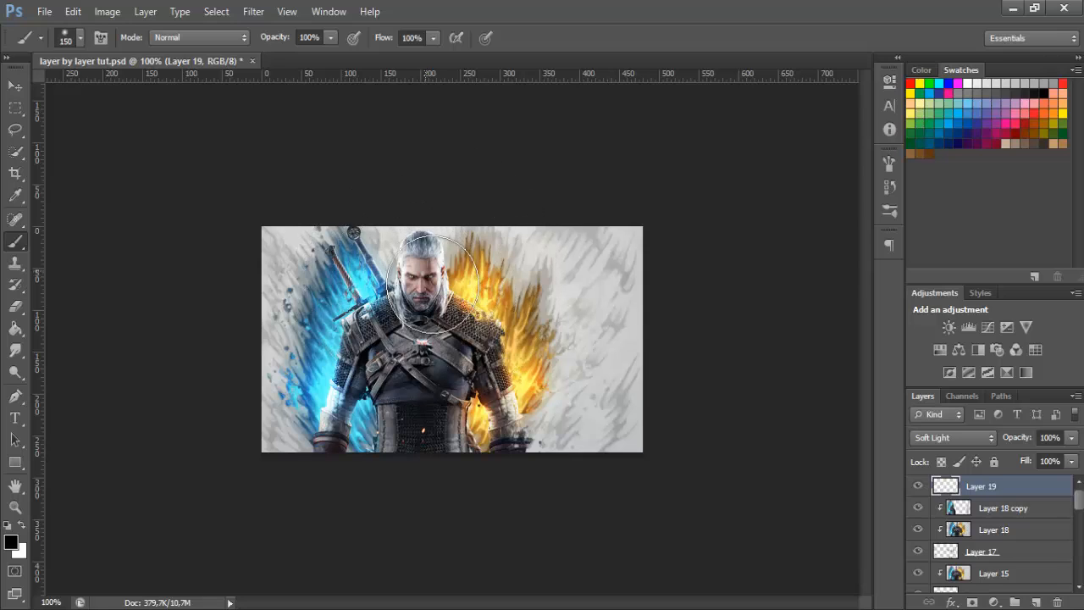
{"action": "key", "text": "bracketleft"}
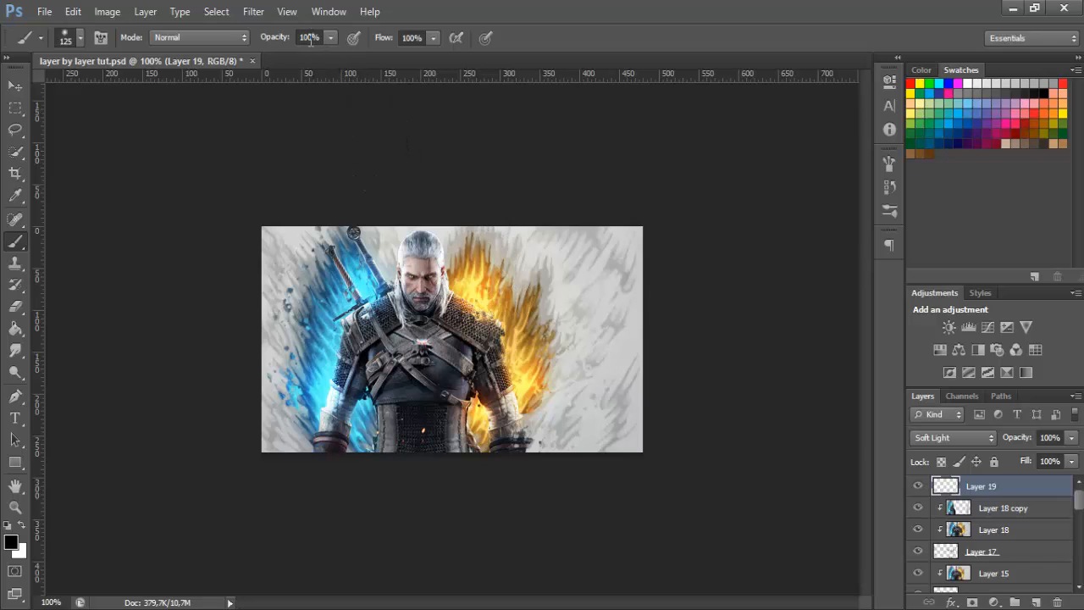
Paint soft black shading on Layer 19 over the orange and blue flames and around the character's head and swords
{"action": "left_click", "coordinate": [309, 39]}
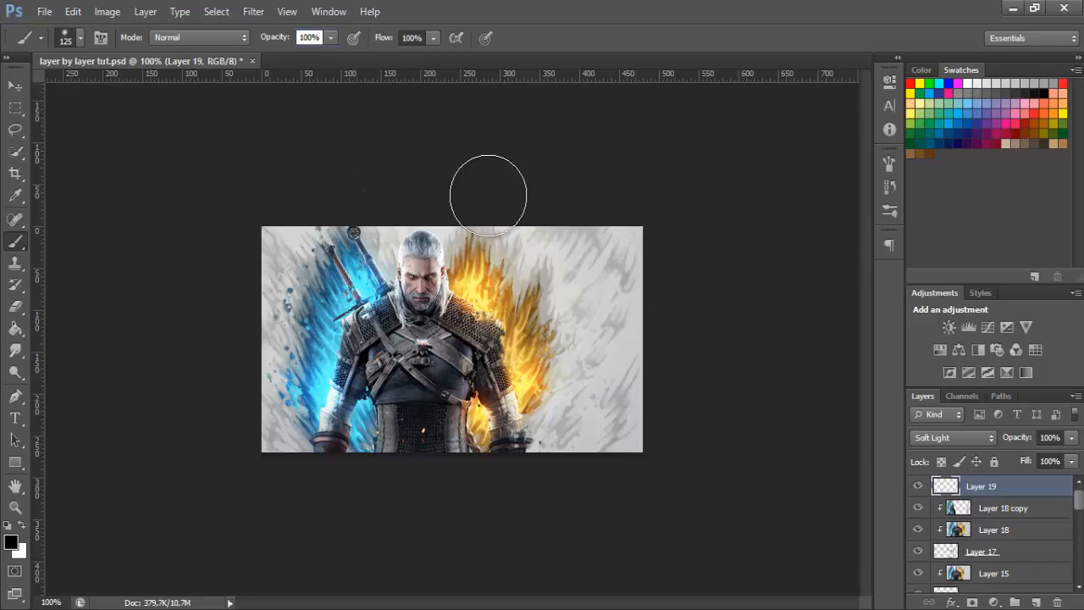
{"action": "mouse_move", "coordinate": [476, 260]}
{"action": "left_mouse_down"}
{"action": "mouse_move", "coordinate": [531, 295]}
{"action": "mouse_move", "coordinate": [557, 339]}
{"action": "mouse_move", "coordinate": [534, 385]}
{"action": "mouse_move", "coordinate": [537, 423]}
{"action": "left_mouse_up"}
{"action": "left_click_drag", "start_coordinate": [468, 445], "coordinate": [484, 368]}
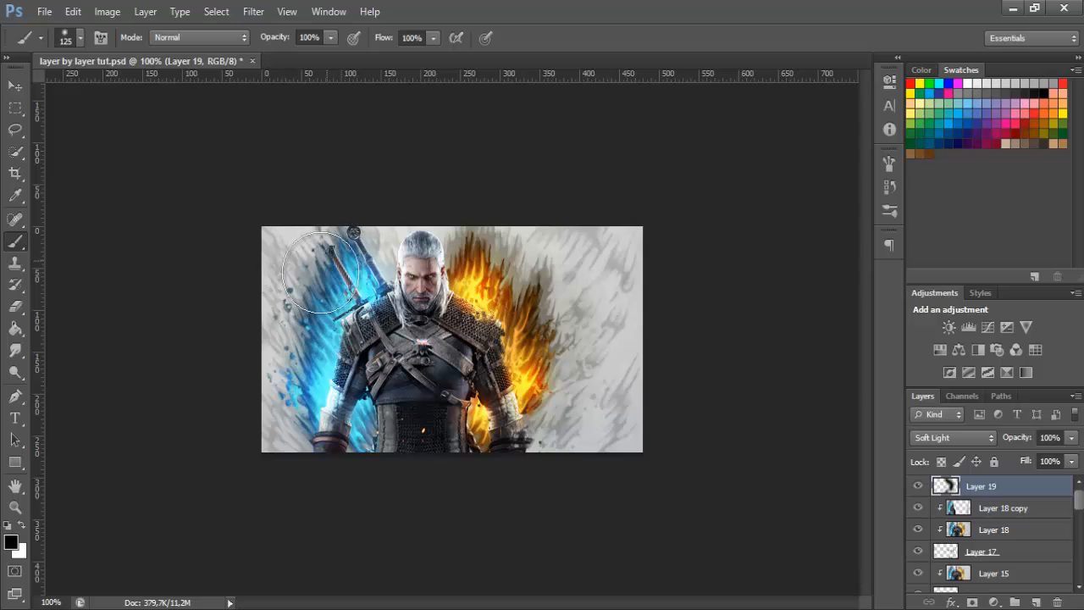
{"action": "mouse_move", "coordinate": [330, 275]}
{"action": "left_mouse_down"}
{"action": "mouse_move", "coordinate": [295, 312]}
{"action": "mouse_move", "coordinate": [307, 453]}
{"action": "left_mouse_up"}
{"action": "left_click", "coordinate": [371, 435]}
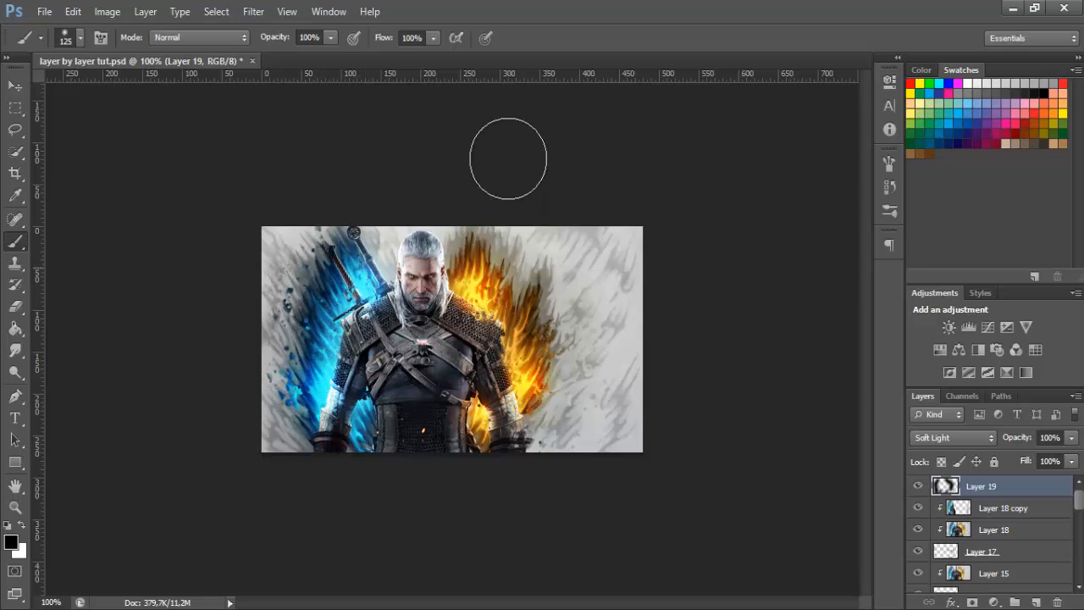
{"action": "left_click", "coordinate": [376, 279]}
{"action": "left_click", "coordinate": [404, 243]}
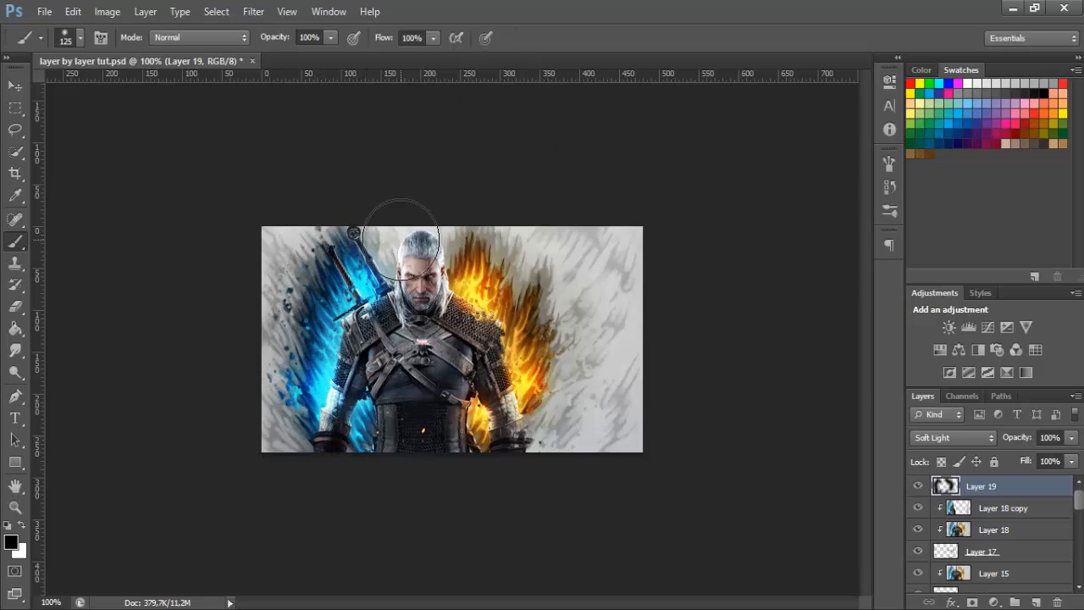
{"action": "mouse_move", "coordinate": [603, 357]}
{"action": "left_mouse_down"}
{"action": "mouse_move", "coordinate": [580, 459]}
{"action": "mouse_move", "coordinate": [634, 382]}
{"action": "left_mouse_up"}
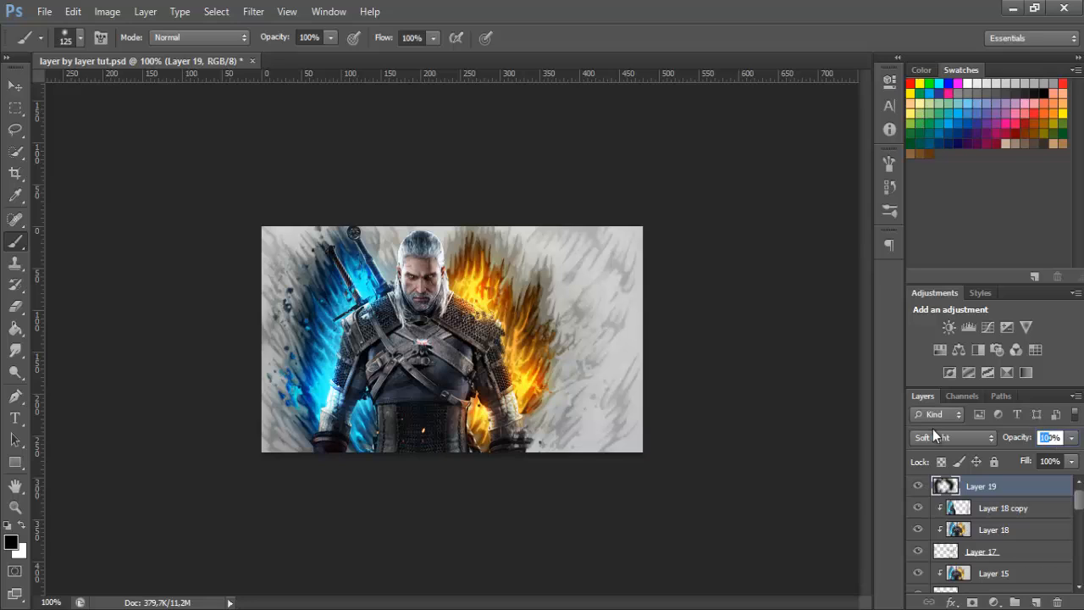
Set the opacity of the shading layer, Layer 19, to 80%
{"action": "type", "text": "60"}
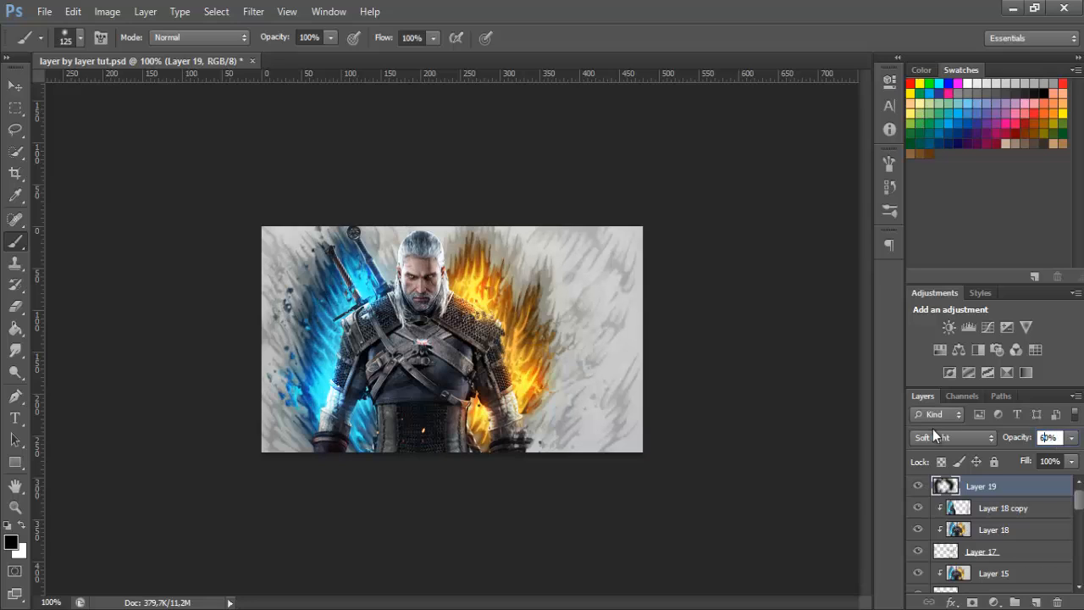
{"action": "key", "text": "Left"}
{"action": "key", "text": "BackSpace"}
{"action": "type", "text": "8"}
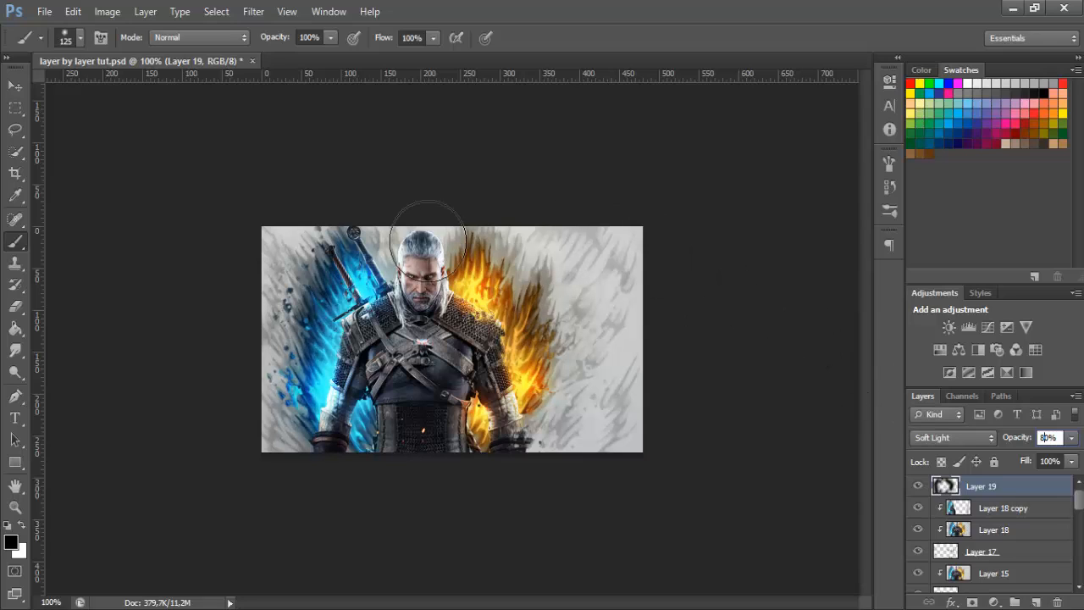
{"action": "left_click", "coordinate": [15, 307]}
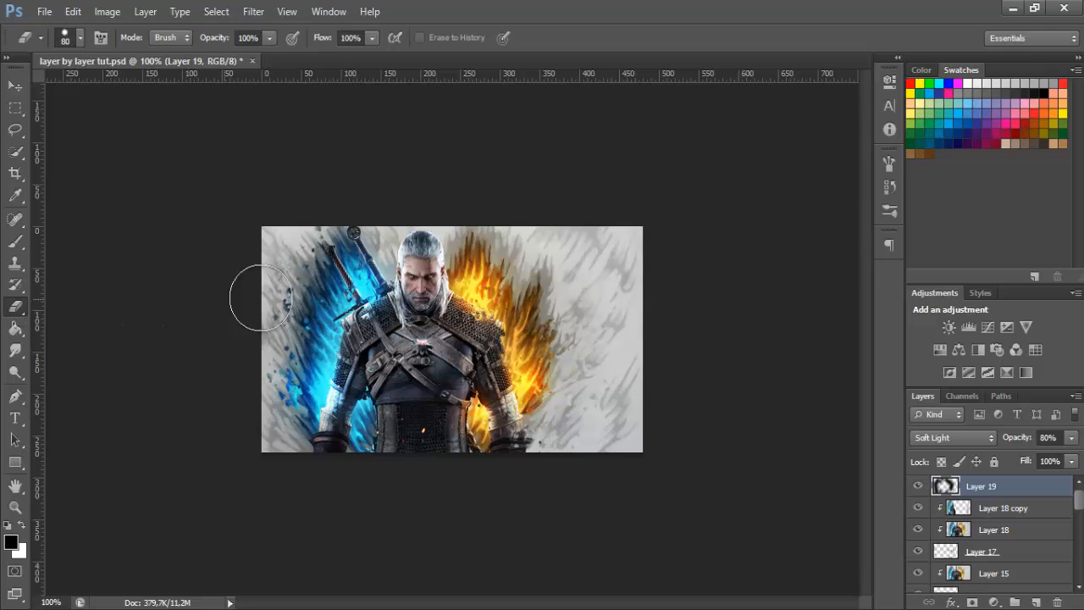
{"action": "left_click_drag", "start_coordinate": [303, 320], "coordinate": [315, 291]}
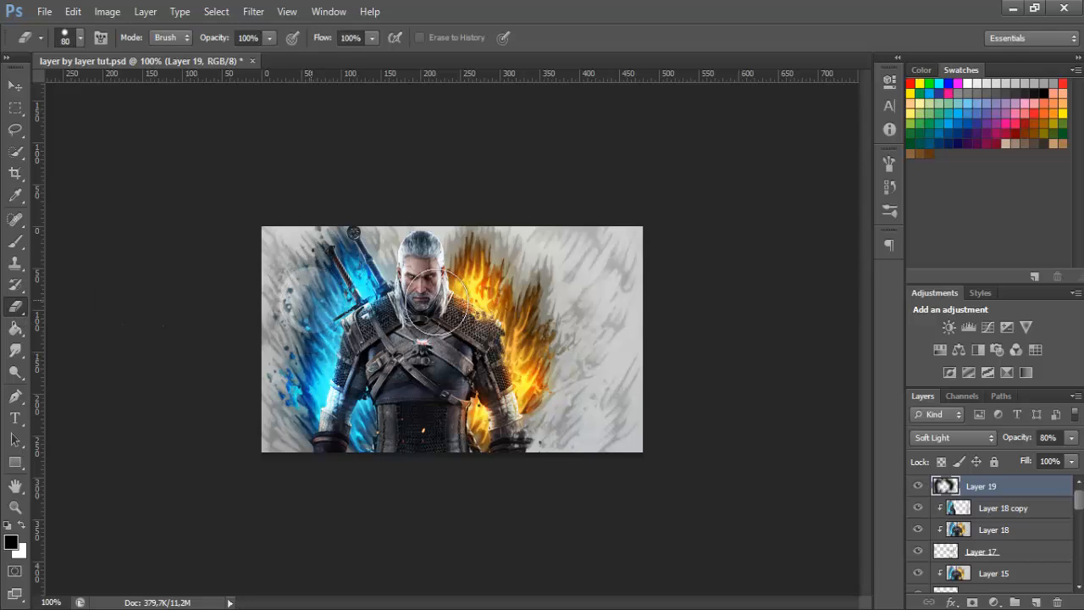
{"action": "key", "text": "ctrl+z"}
Set the eraser to a soft 100 px brush at 40% opacity
{"action": "left_click", "coordinate": [68, 37]}
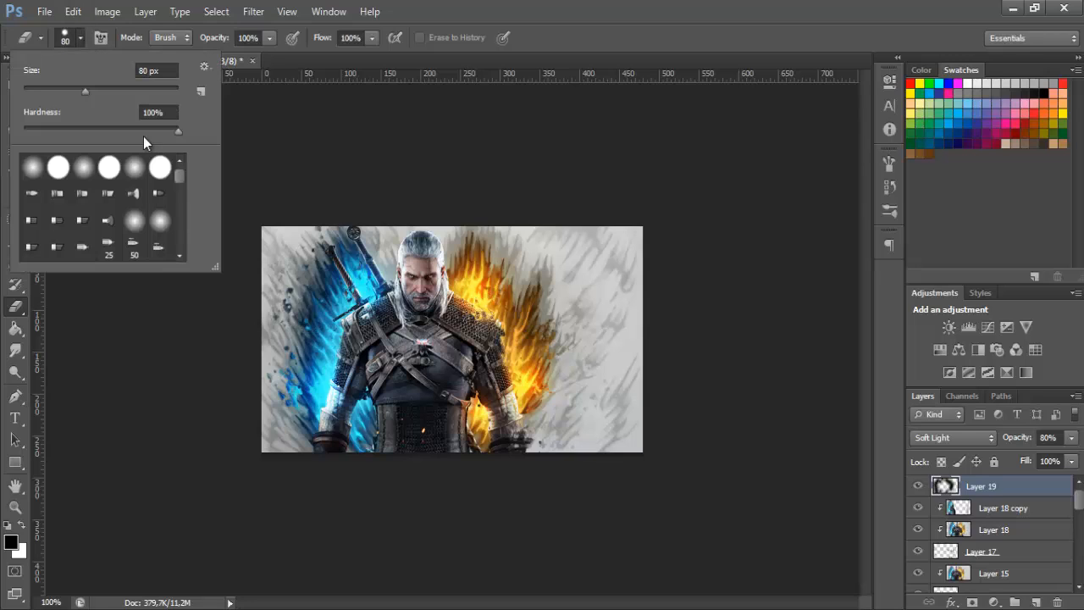
{"action": "key", "text": "Return"}
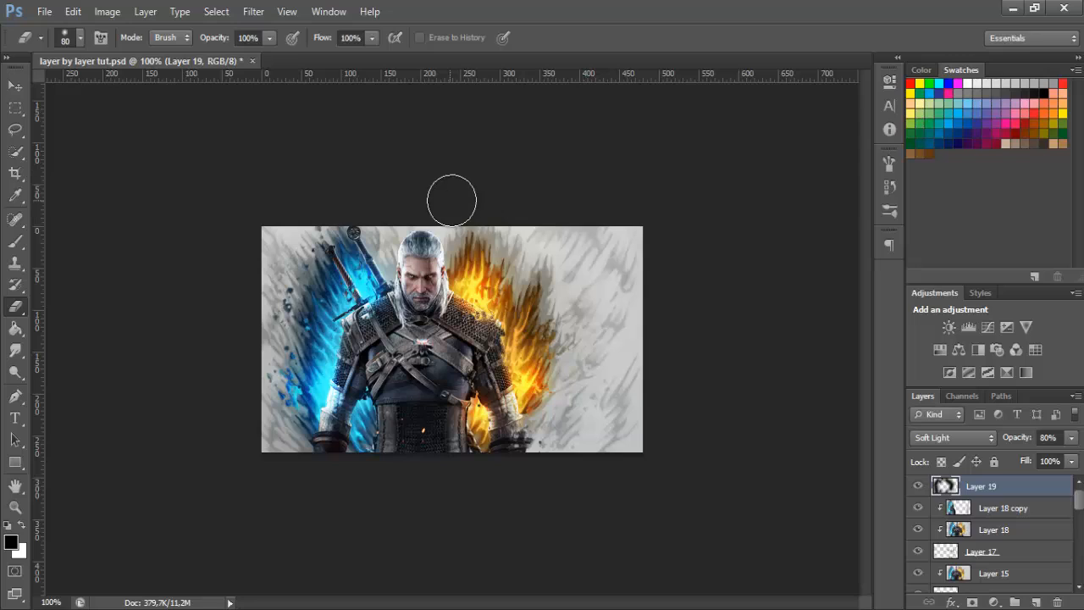
{"action": "key", "text": "bracketright"}
{"action": "key", "text": "bracketright"}
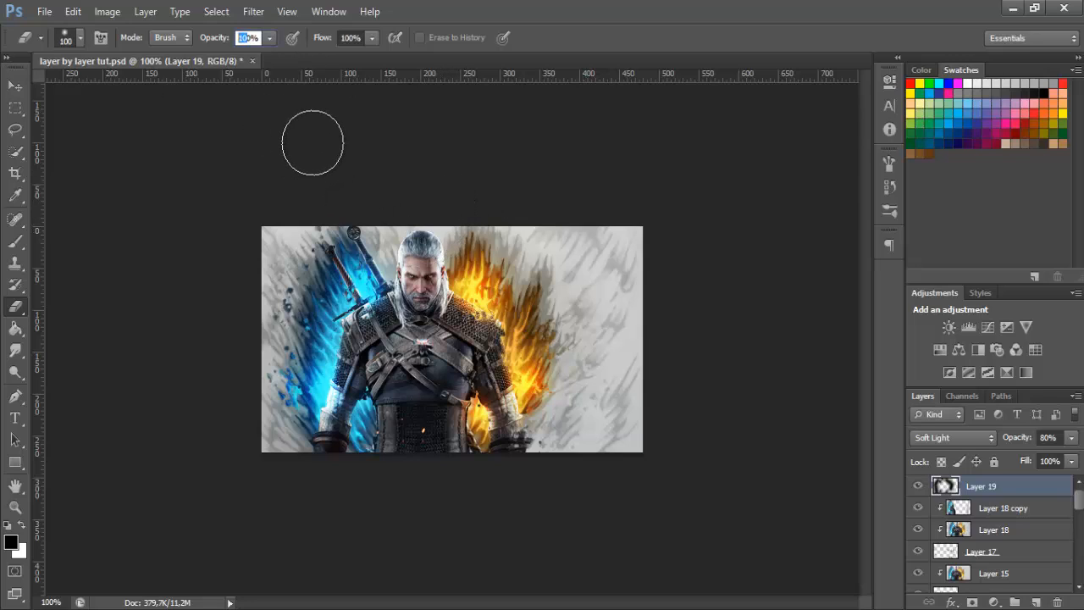
{"action": "type", "text": "40"}
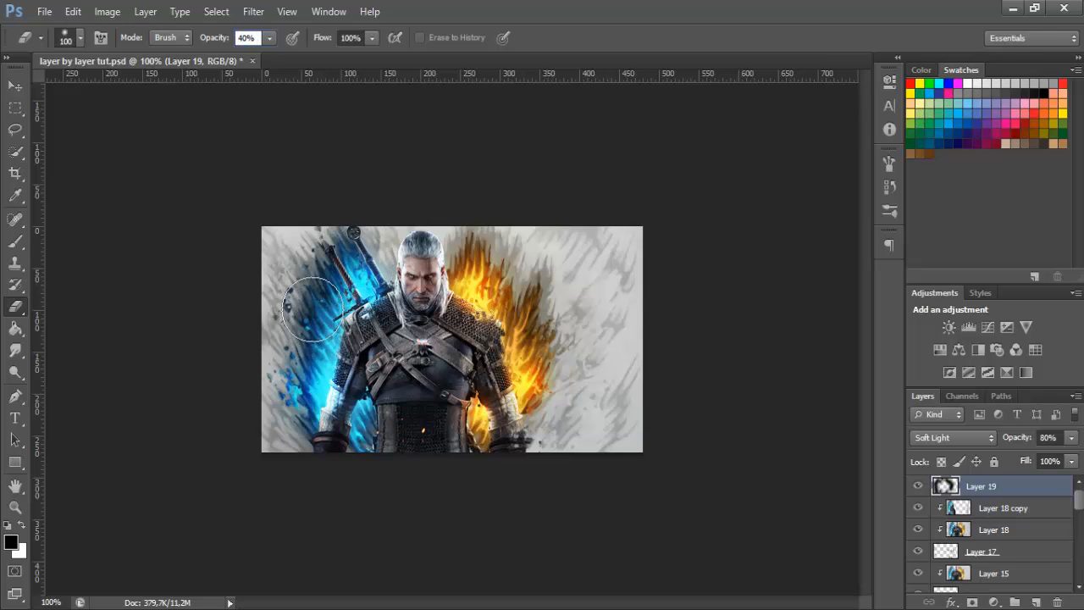
Lightly erase the dark shading on Layer 19 along the outer edge of the orange flames
{"action": "left_click", "coordinate": [311, 301]}
{"action": "left_click", "coordinate": [330, 260]}
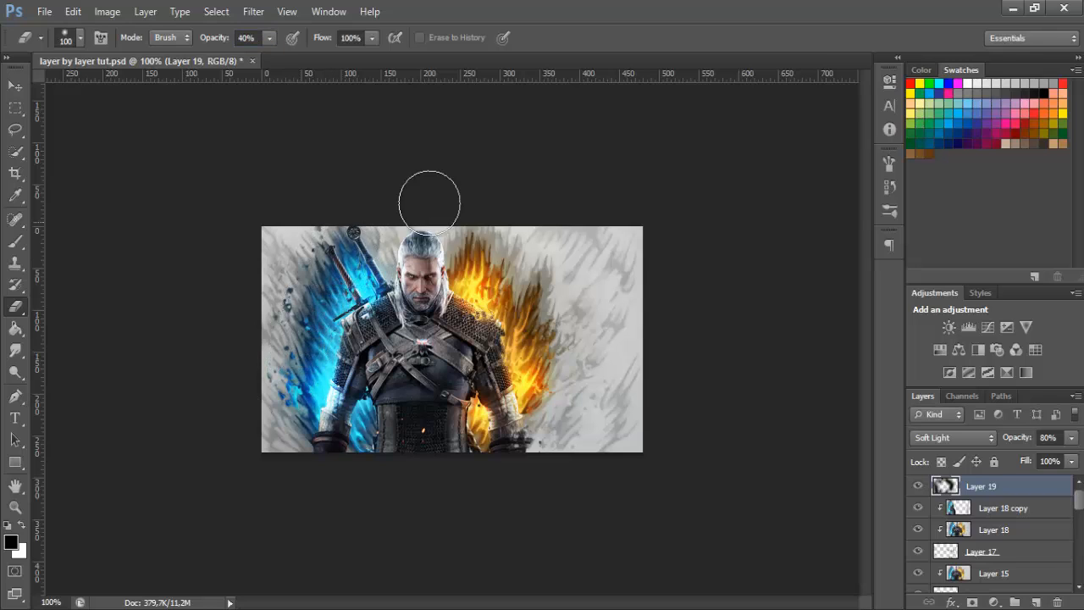
{"action": "key", "text": "ctrl+z"}
{"action": "mouse_move", "coordinate": [543, 333]}
{"action": "left_mouse_down"}
{"action": "mouse_move", "coordinate": [530, 304]}
{"action": "mouse_move", "coordinate": [540, 292]}
{"action": "left_mouse_up"}
{"action": "left_click", "coordinate": [539, 292]}
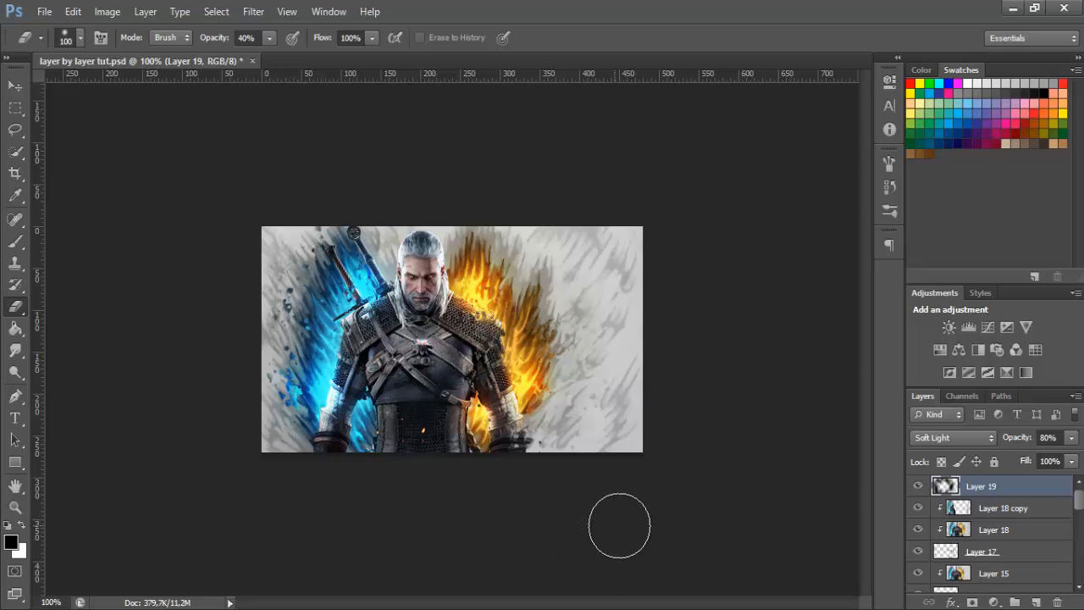
Duplicate the background texture Layer 3 and move the copy directly below Layer 1
{"action": "scroll", "coordinate": [1016, 566], "scroll_direction": "down", "scroll_amount": 3}
{"action": "scroll", "coordinate": [1021, 554], "scroll_direction": "down", "scroll_amount": 5}
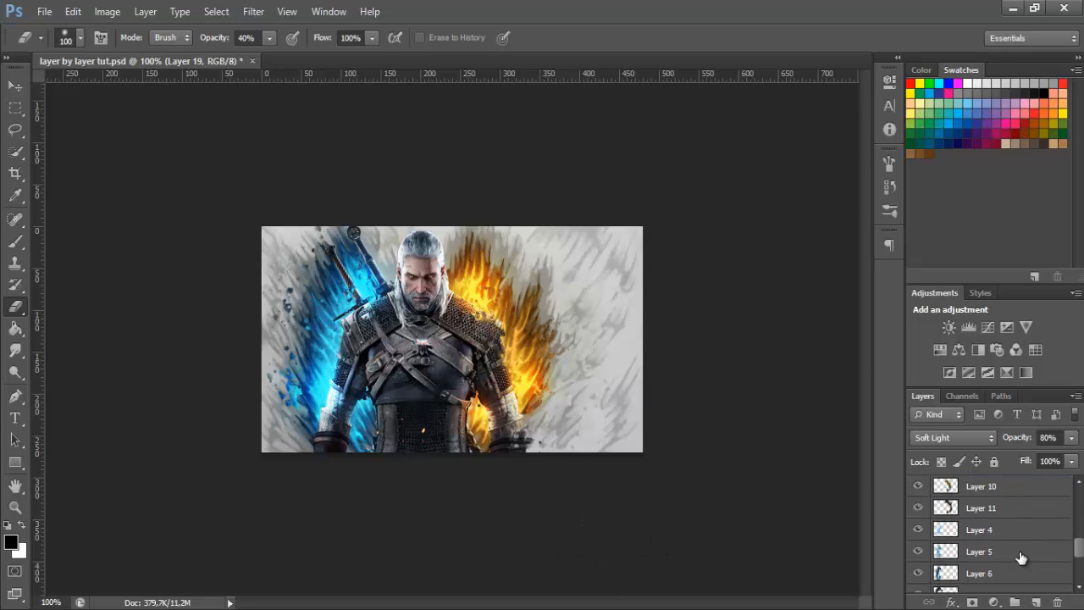
{"action": "left_click", "coordinate": [1011, 540]}
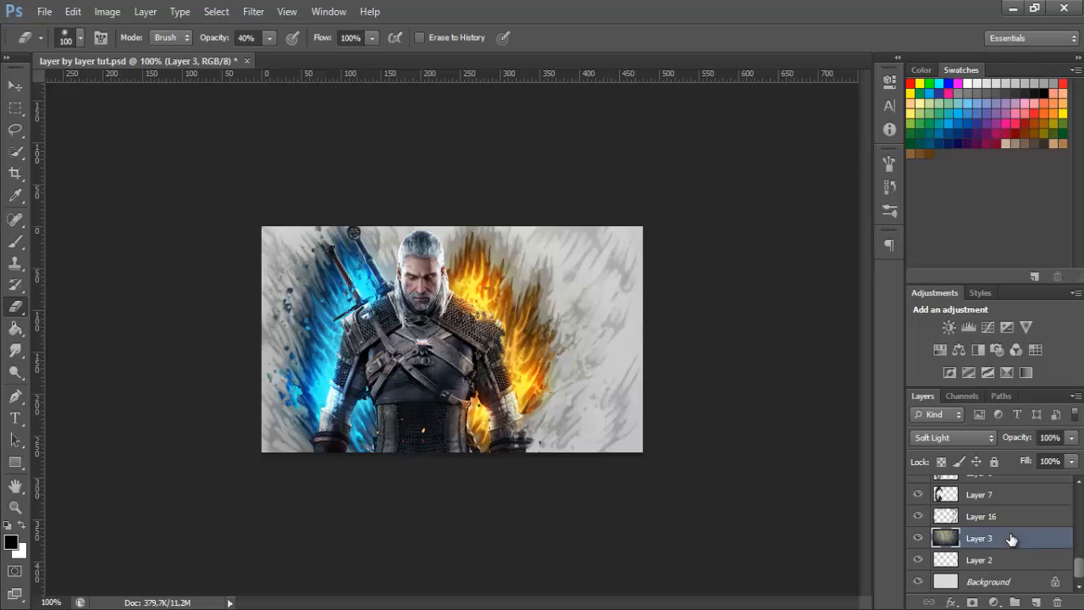
{"action": "key", "text": "ctrl+j"}
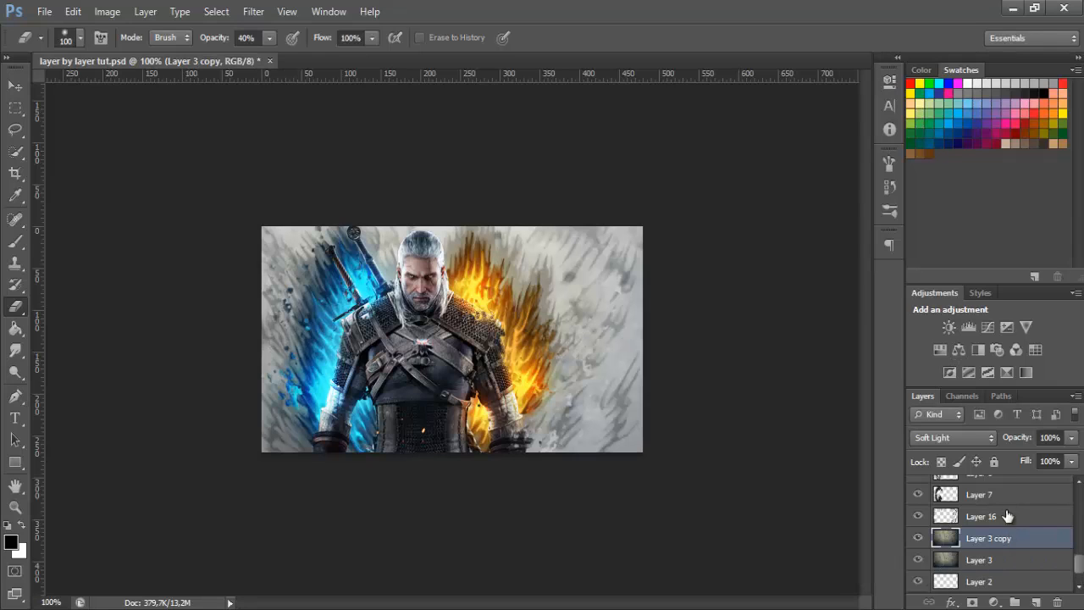
{"action": "mouse_move", "coordinate": [1002, 525]}
{"action": "left_mouse_down"}
{"action": "mouse_move", "coordinate": [998, 444]}
{"action": "mouse_move", "coordinate": [1008, 585]}
{"action": "mouse_move", "coordinate": [1004, 379]}
{"action": "mouse_move", "coordinate": [1012, 559]}
{"action": "mouse_move", "coordinate": [995, 495]}
{"action": "mouse_move", "coordinate": [989, 514]}
{"action": "left_mouse_up"}
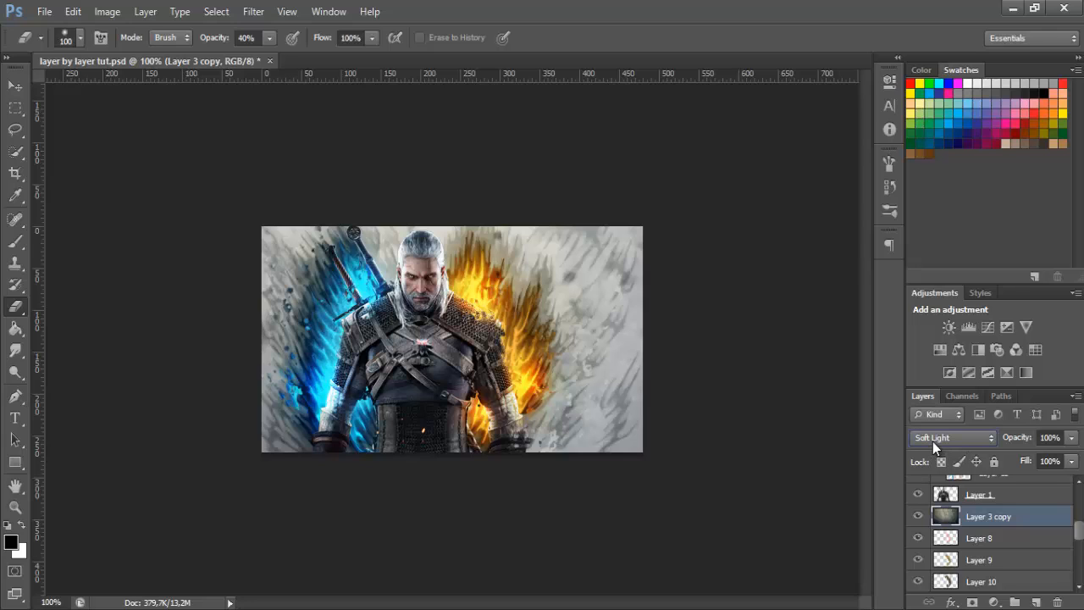
Set Layer 3 copy's blend mode to Overlay and move it back down between Layer 16 and Layer 3
{"action": "left_click", "coordinate": [932, 441]}
{"action": "left_click", "coordinate": [934, 203]}
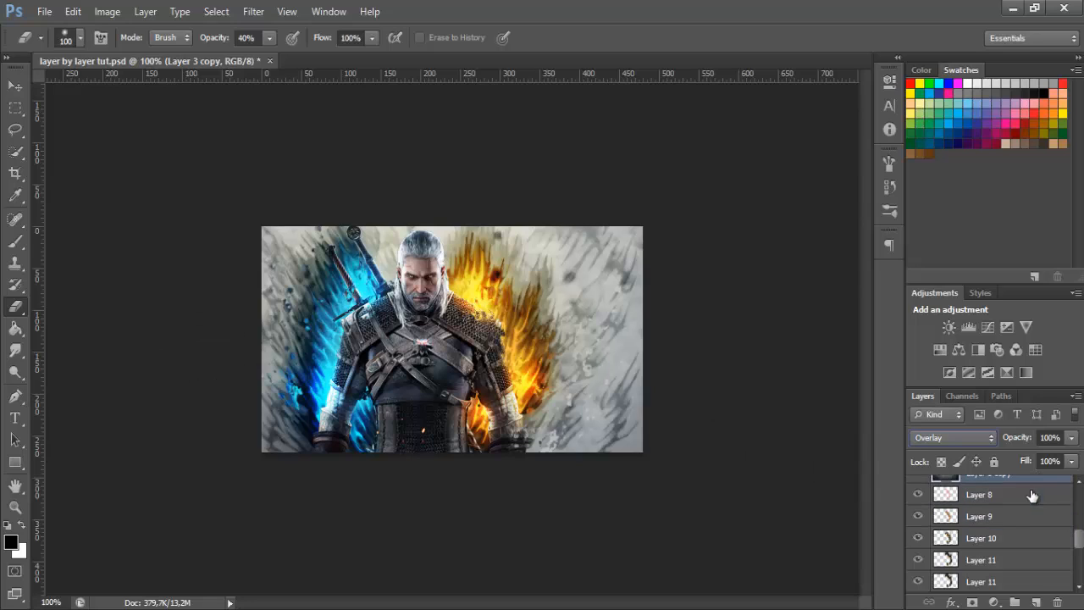
{"action": "mouse_move", "coordinate": [998, 520]}
{"action": "left_mouse_down"}
{"action": "mouse_move", "coordinate": [987, 582]}
{"action": "mouse_move", "coordinate": [984, 517]}
{"action": "left_mouse_up"}
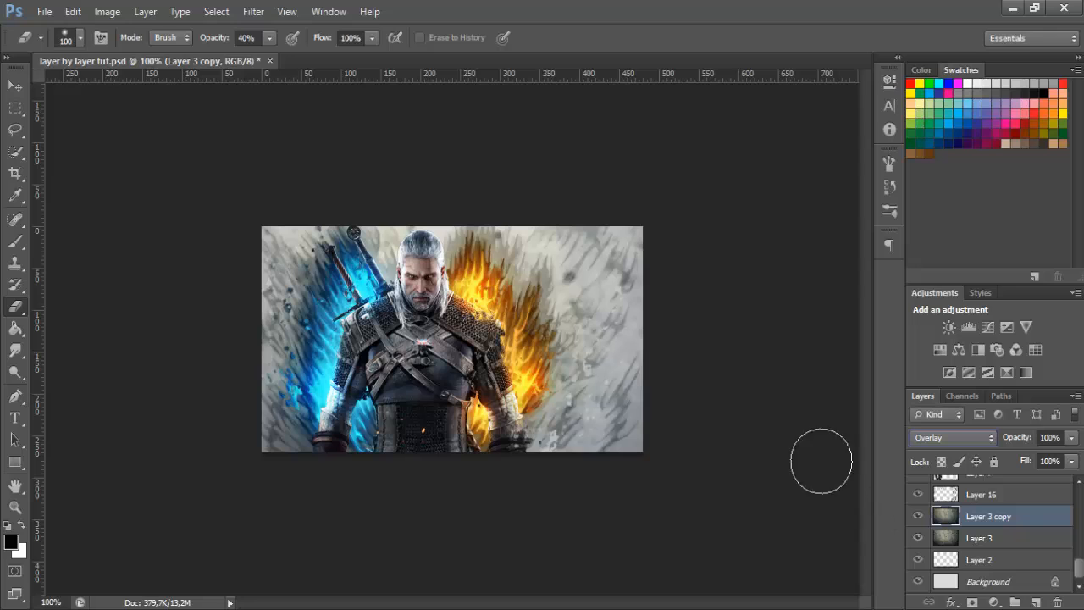
Compare the image with and without Layer 3 copy, leaving the layer shown
{"action": "left_click", "coordinate": [920, 516]}
{"action": "left_click", "coordinate": [920, 516]}
{"action": "left_click", "coordinate": [919, 517]}
{"action": "left_click", "coordinate": [920, 516]}
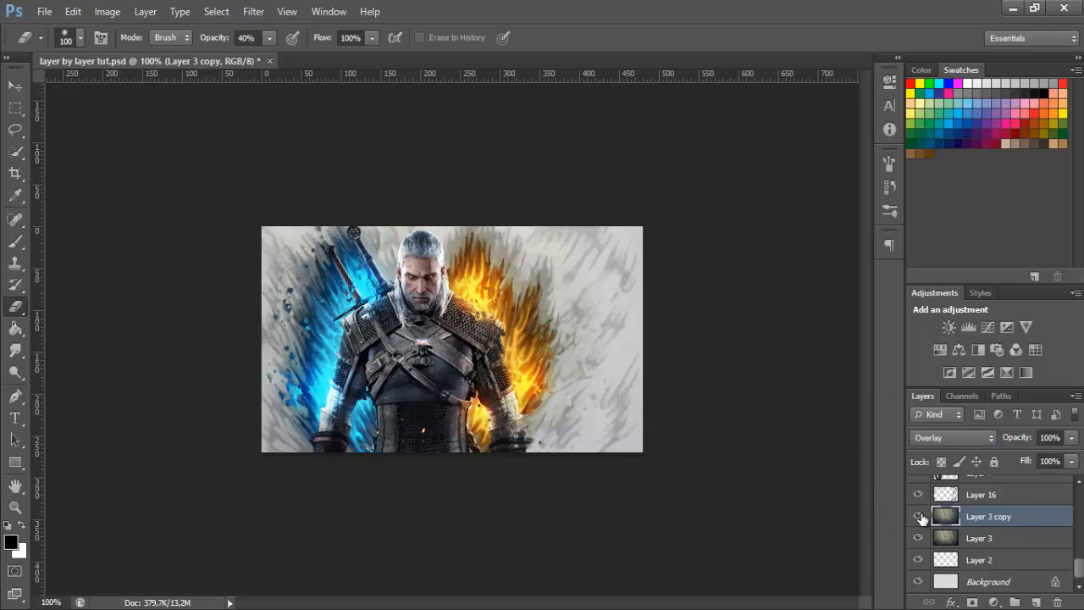
{"action": "left_click", "coordinate": [920, 516]}
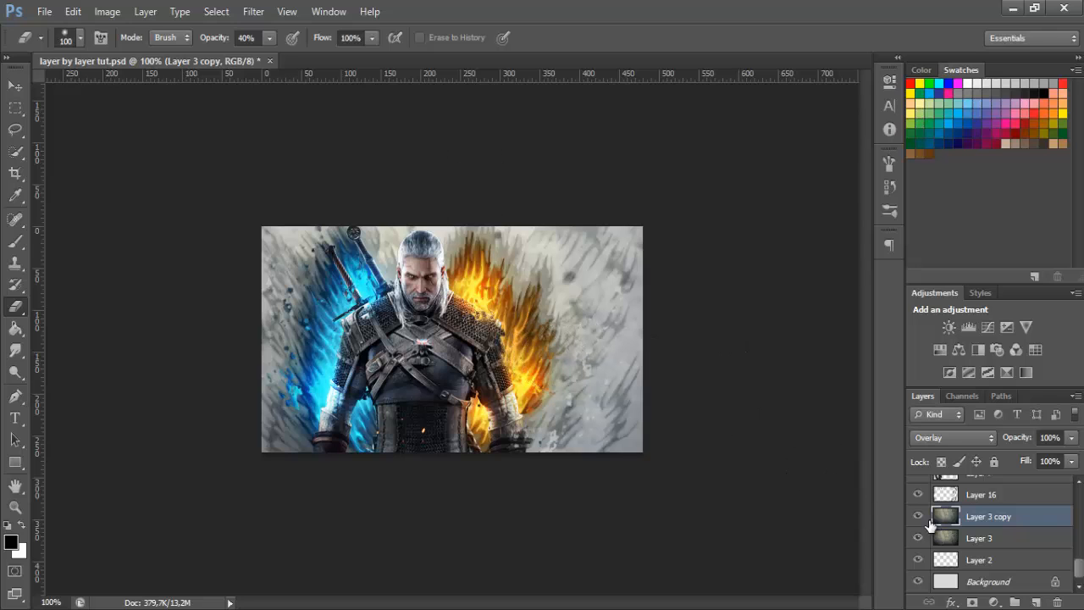
Check the image with and without Layer 3 copy, then add a new layer above Layer 19
{"action": "left_click", "coordinate": [919, 516]}
{"action": "left_click", "coordinate": [919, 517]}
{"action": "left_click", "coordinate": [995, 494]}
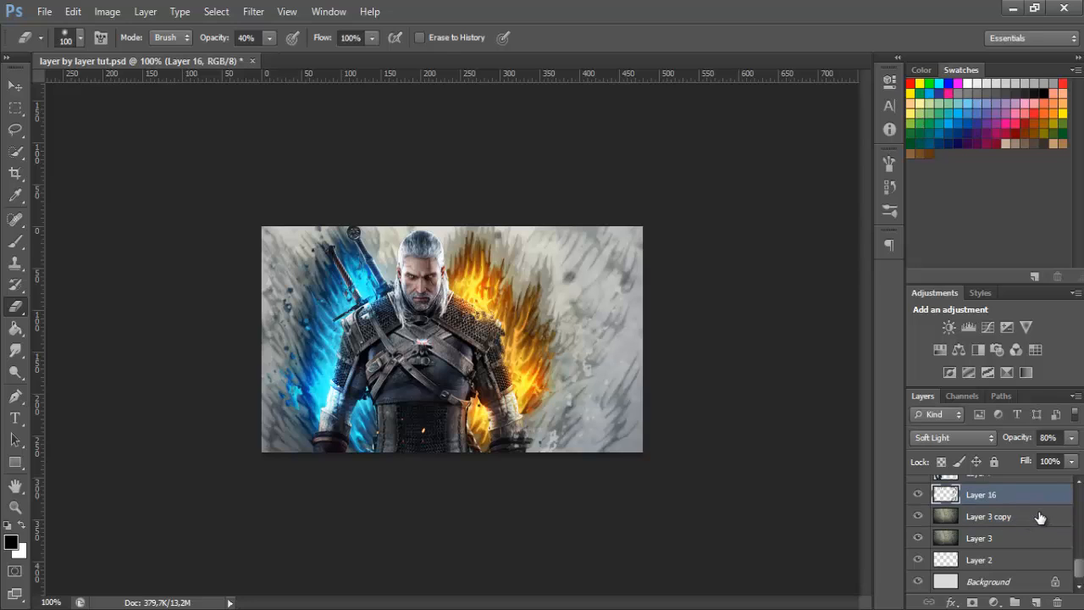
{"action": "left_click_drag", "start_coordinate": [1077, 568], "coordinate": [1025, 491]}
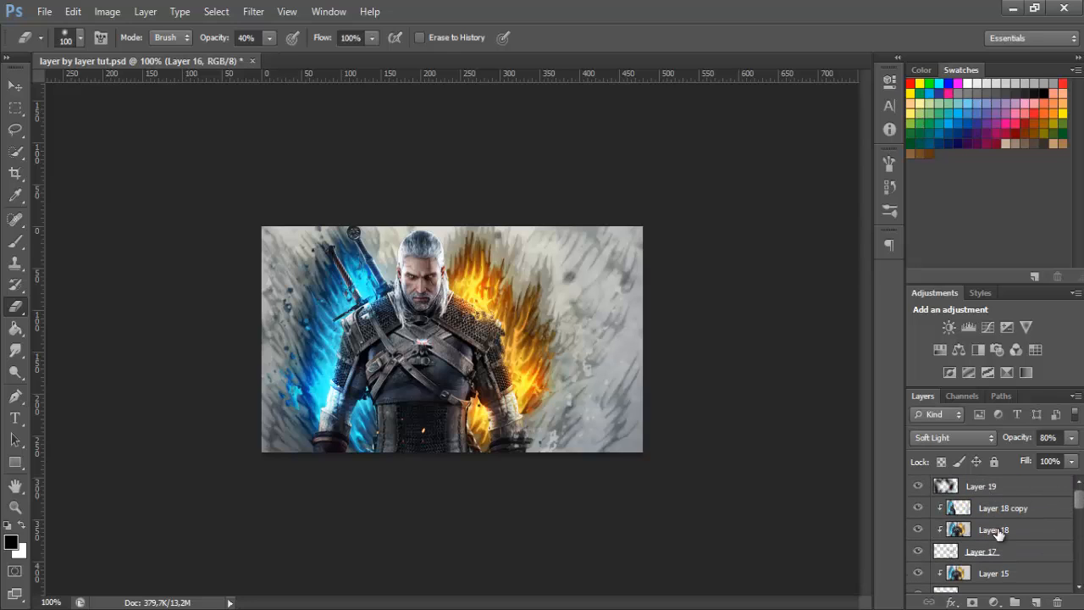
{"action": "left_click", "coordinate": [983, 486]}
{"action": "left_click", "coordinate": [1036, 601]}
Stamp the 934 splatter brush, reduced to 405 px, beside the orange flames on the new layer
{"action": "left_click", "coordinate": [17, 244]}
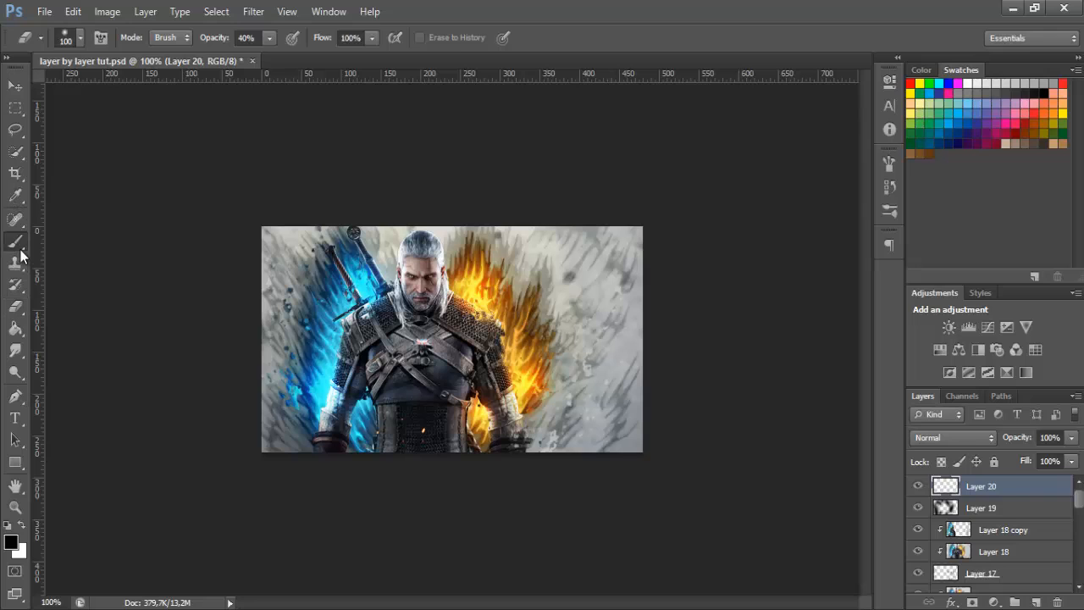
{"action": "left_click", "coordinate": [80, 37]}
{"action": "left_click_drag", "start_coordinate": [177, 184], "coordinate": [182, 272]}
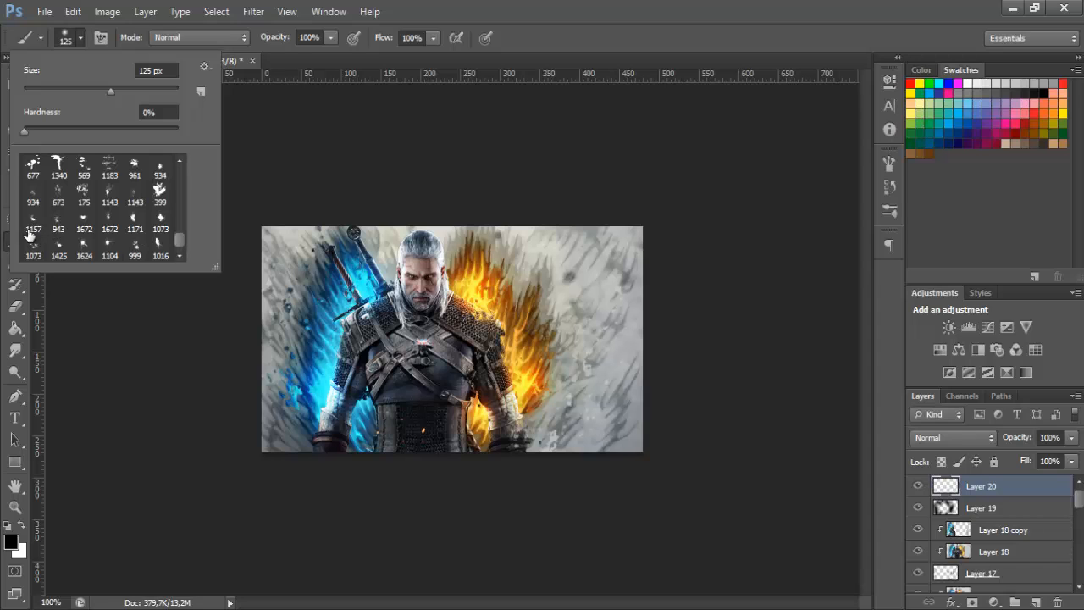
{"action": "left_click", "coordinate": [34, 197]}
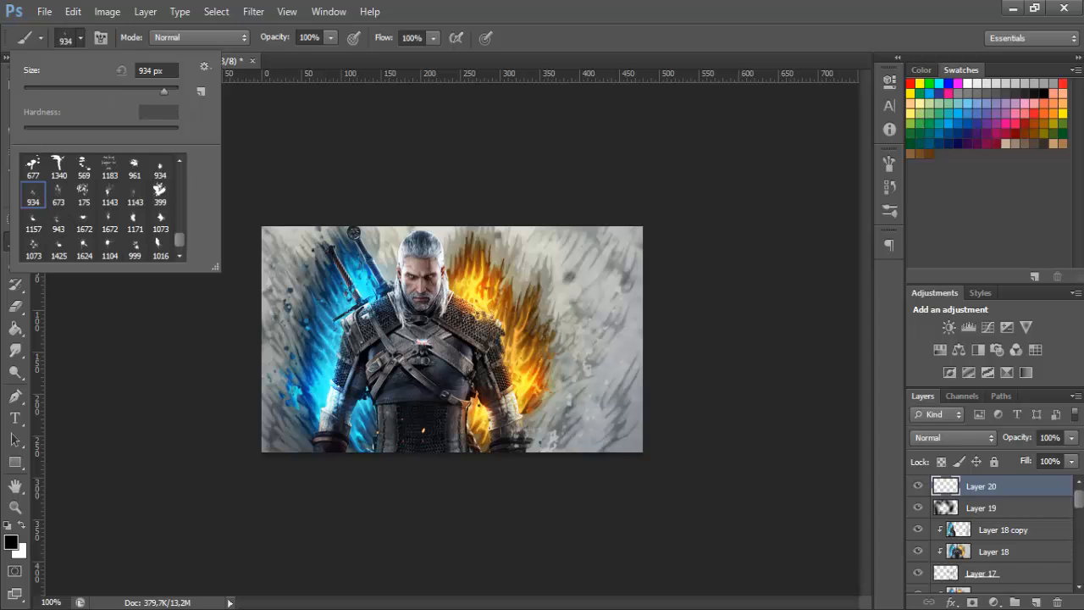
{"action": "left_click", "coordinate": [889, 161]}
{"action": "left_click", "coordinate": [889, 164]}
{"action": "left_click", "coordinate": [612, 300]}
Stamp the visible artwork onto a new layer with Layer 20 hidden, show Layer 20 again and clip the merged layer to it
{"action": "left_click", "coordinate": [1035, 602]}
{"action": "left_click", "coordinate": [918, 508]}
{"action": "key", "text": "ctrl+alt+shift+e"}
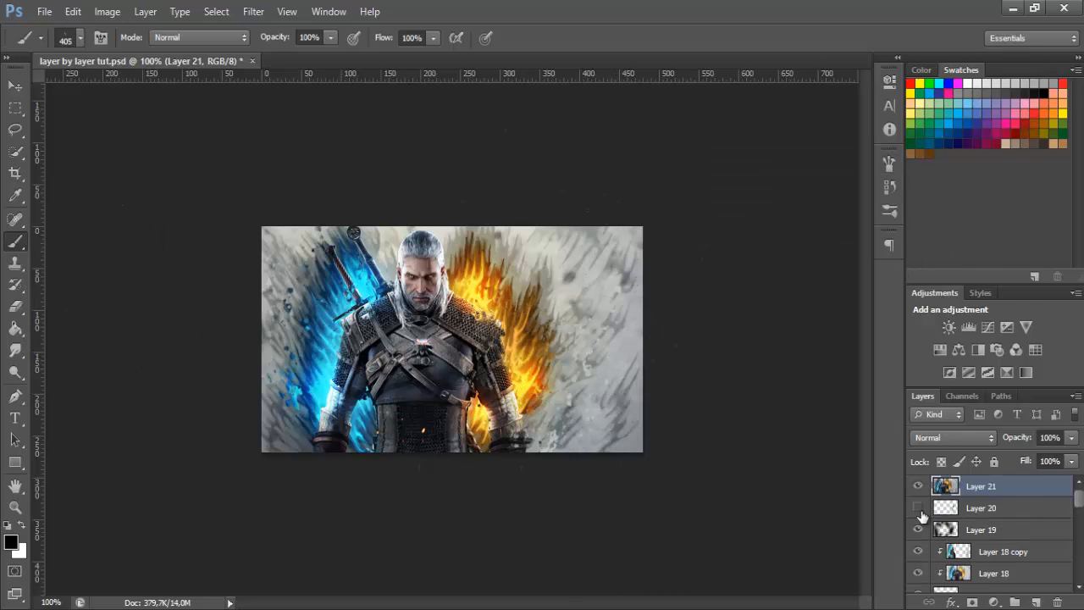
{"action": "left_click", "coordinate": [918, 508]}
{"action": "key", "text": "ctrl+alt+g"}
Shift the clipped Layer 21 image until flame colours fill the splatter beside the orange flames
{"action": "key", "text": "v"}
{"action": "mouse_move", "coordinate": [590, 437]}
{"action": "left_mouse_down"}
{"action": "mouse_move", "coordinate": [619, 428]}
{"action": "mouse_move", "coordinate": [622, 409]}
{"action": "left_mouse_up"}
{"action": "key", "text": "Left"}
{"action": "key", "text": "Left"}
{"action": "key", "text": "Left"}
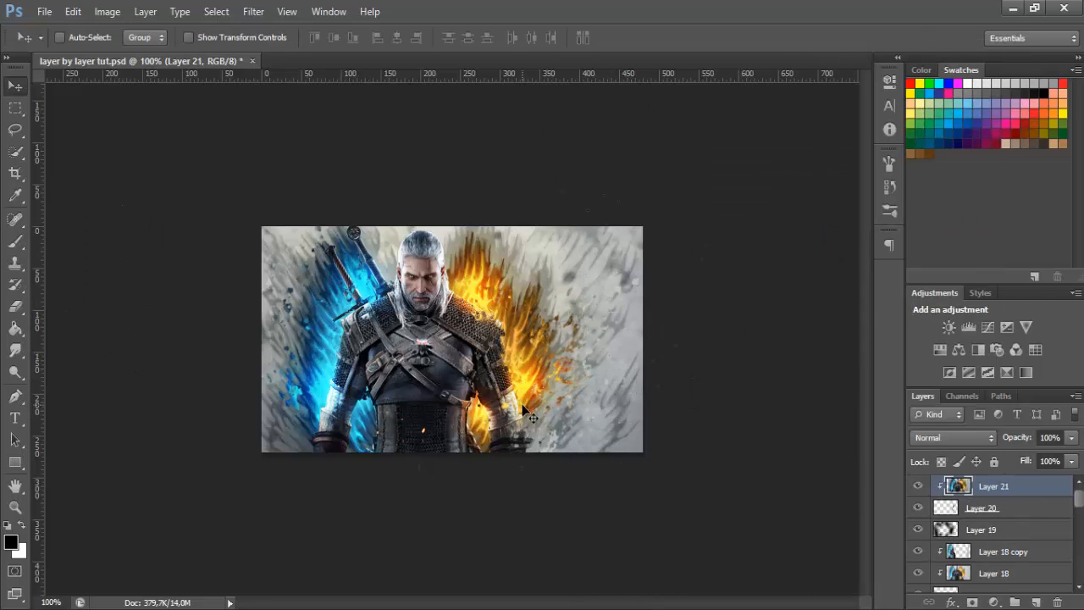
{"action": "left_click_drag", "start_coordinate": [570, 361], "coordinate": [603, 340]}
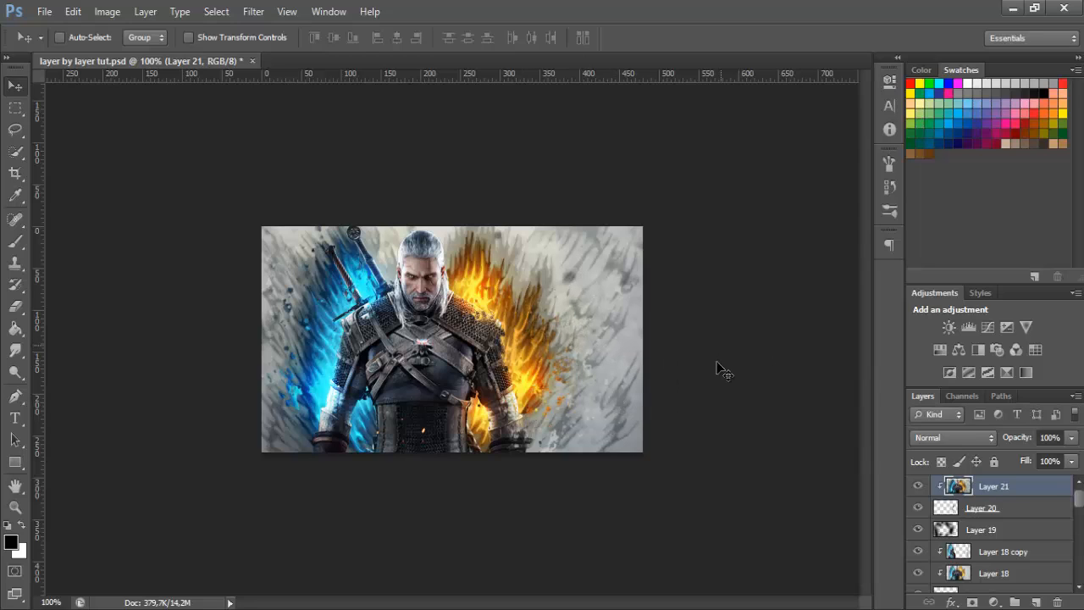
Add a new layer above Layer 21 and set its blend mode to Linear Dodge (Add)
{"action": "left_click", "coordinate": [1037, 602]}
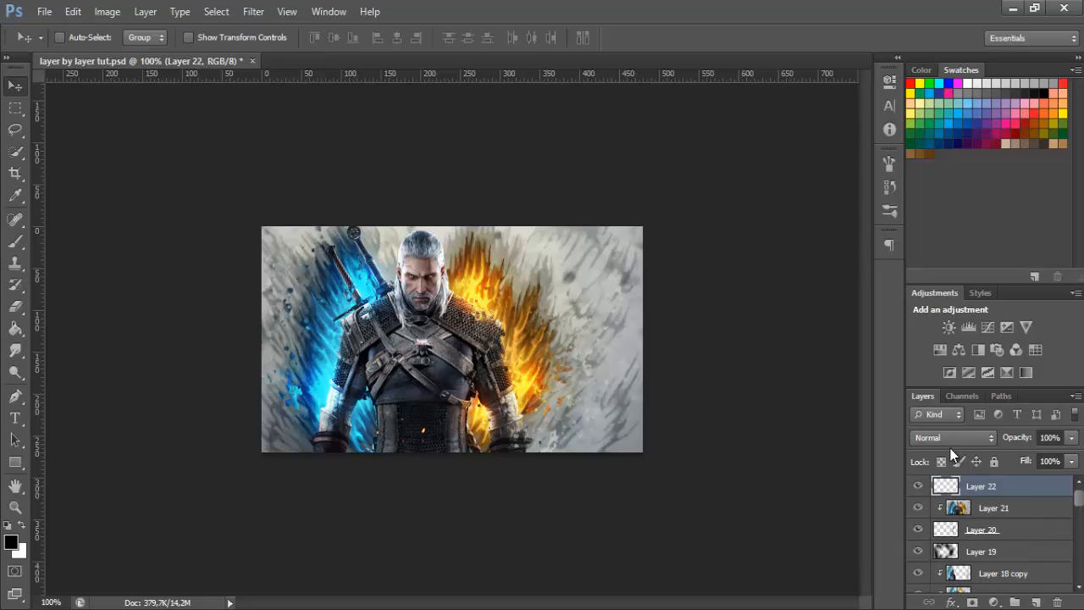
{"action": "left_click", "coordinate": [945, 435]}
{"action": "left_click", "coordinate": [940, 166]}
Choose a soft round brush and reduce its size to 150 px
{"action": "left_click", "coordinate": [14, 242]}
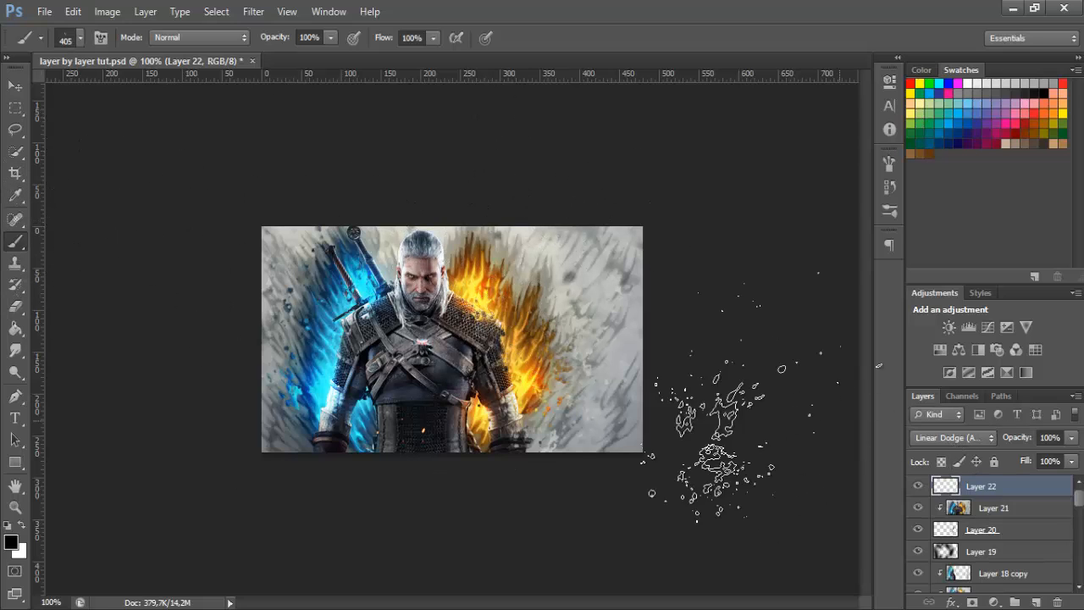
{"action": "left_click", "coordinate": [73, 38]}
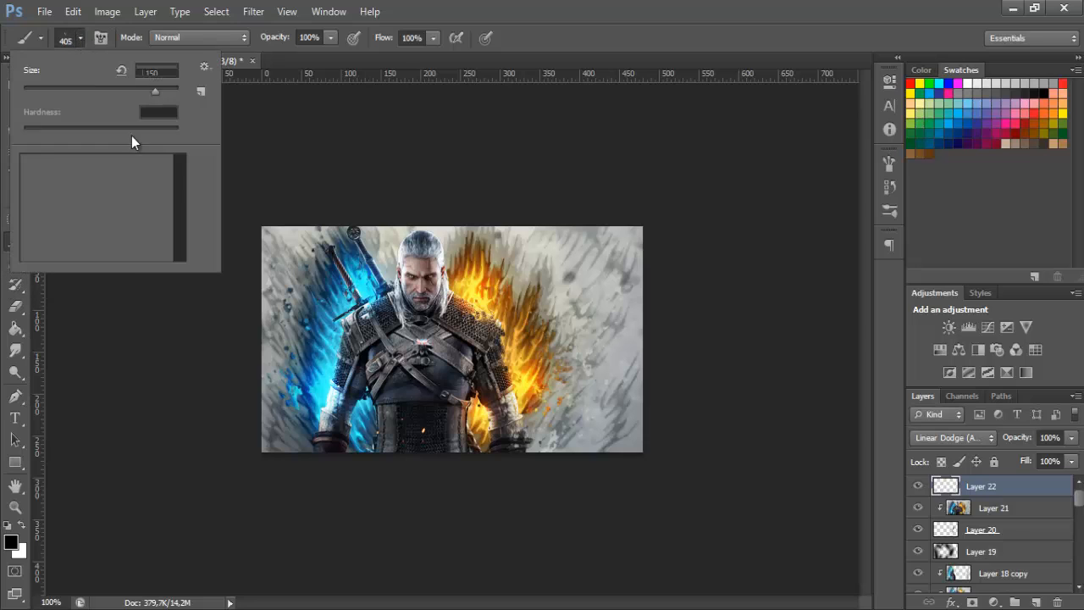
{"action": "scroll", "coordinate": [166, 203], "scroll_direction": "up", "scroll_amount": 10}
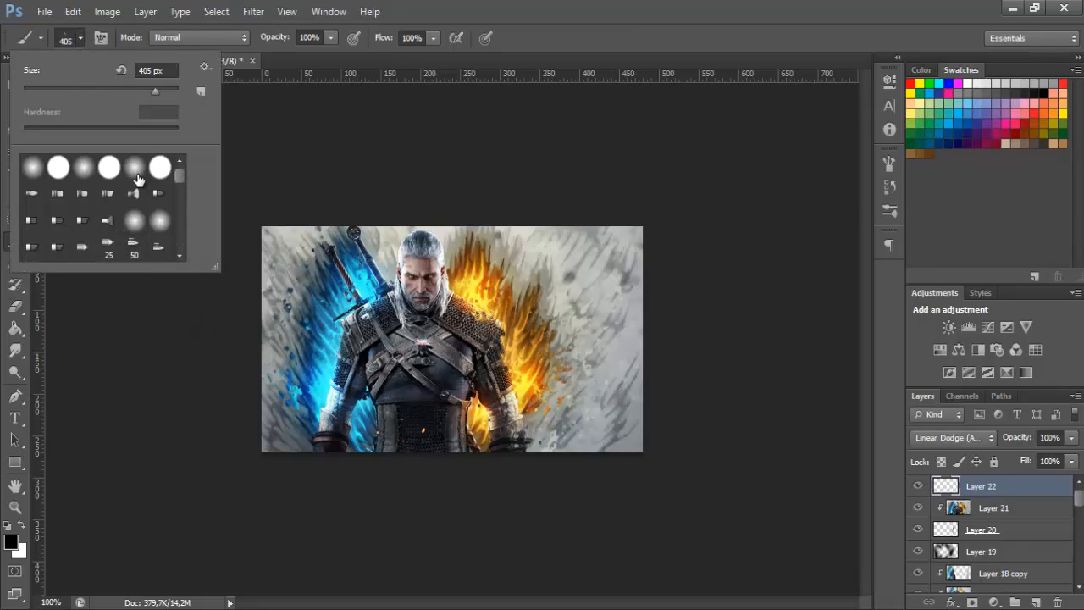
{"action": "left_click", "coordinate": [138, 178]}
{"action": "left_click", "coordinate": [85, 38]}
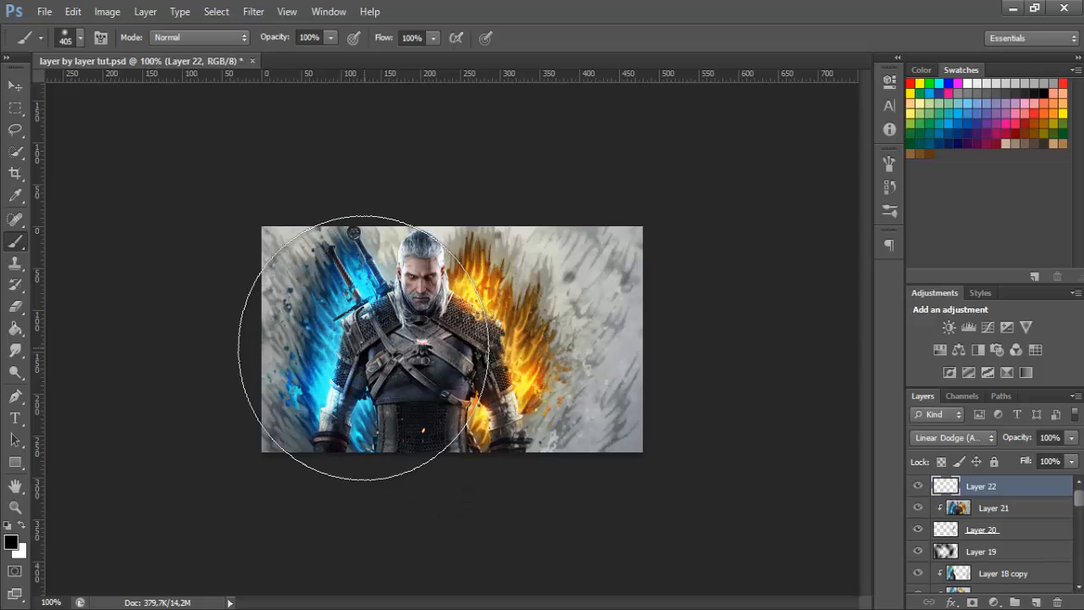
{"action": "key", "text": "bracketleft"}
{"action": "key", "text": "bracketleft"}
{"action": "key", "text": "bracketleft"}
{"action": "key", "text": "bracketleft"}
{"action": "key", "text": "bracketleft"}
{"action": "key", "text": "bracketleft"}
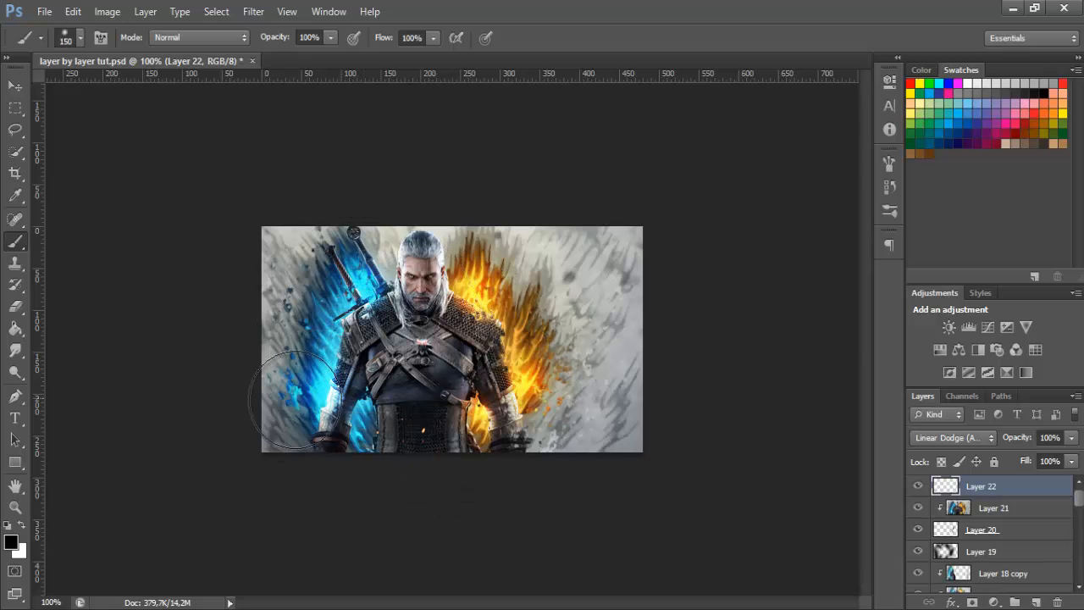
Set the foreground colour to a blue sampled from the blue flames
{"action": "left_click", "coordinate": [11, 541]}
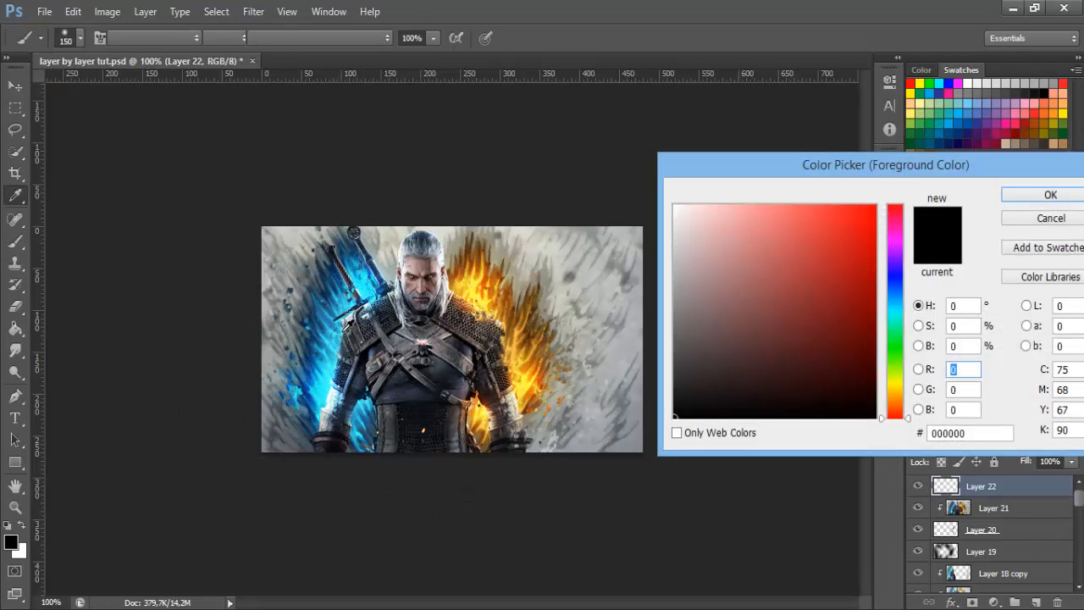
{"action": "left_click", "coordinate": [335, 323]}
{"action": "left_click", "coordinate": [1050, 195]}
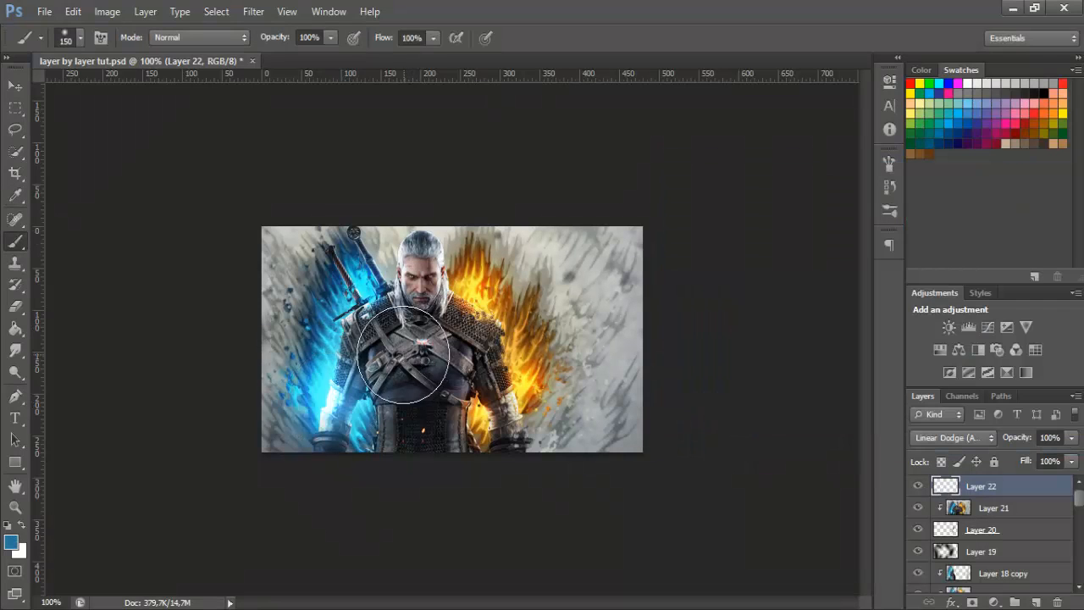
Dab blue glow over the shoulder and forearm beside the blue flames with a 90 px brush, and set Layer 22's opacity to 70%
{"action": "key", "text": "ctrl+z"}
{"action": "key", "text": "bracketleft"}
{"action": "key", "text": "bracketleft"}
{"action": "key", "text": "bracketleft"}
{"action": "left_click", "coordinate": [340, 405]}
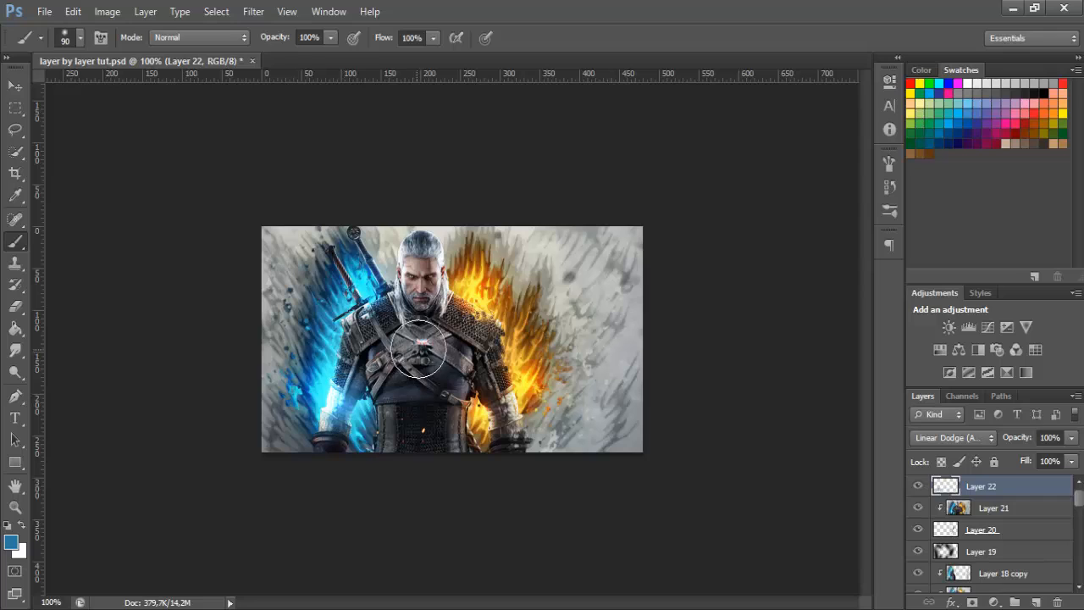
{"action": "key", "text": "ctrl+z"}
{"action": "left_click", "coordinate": [370, 291]}
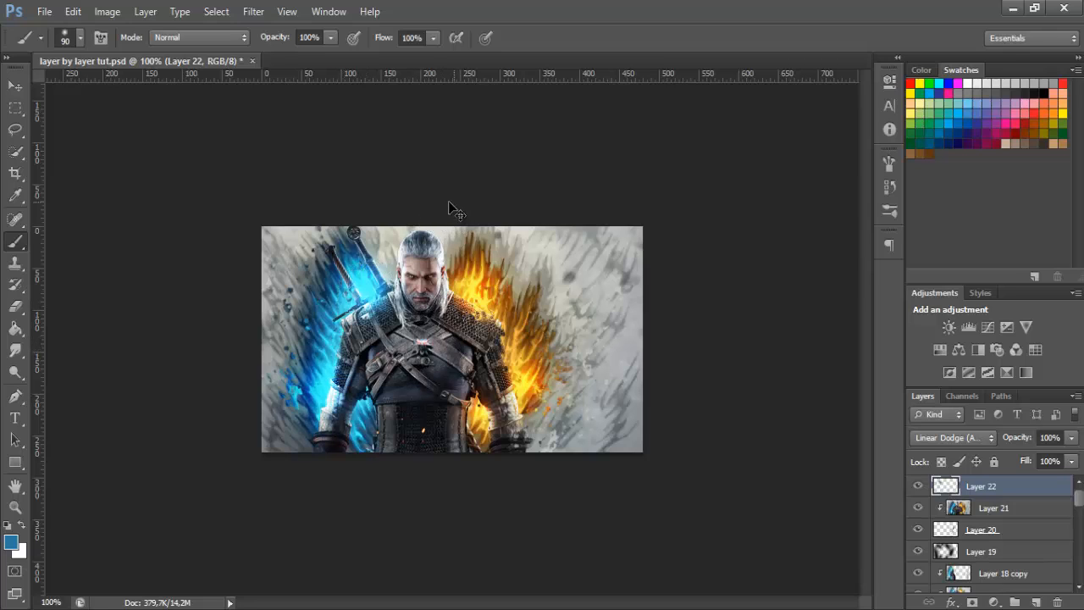
{"action": "key", "text": "ctrl+z"}
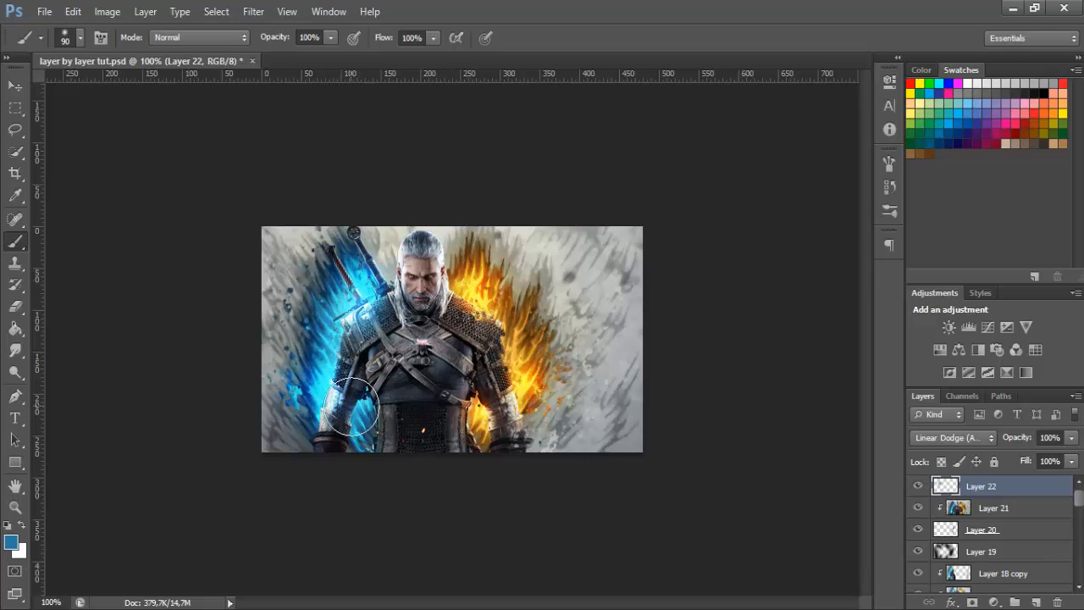
{"action": "left_click", "coordinate": [362, 412]}
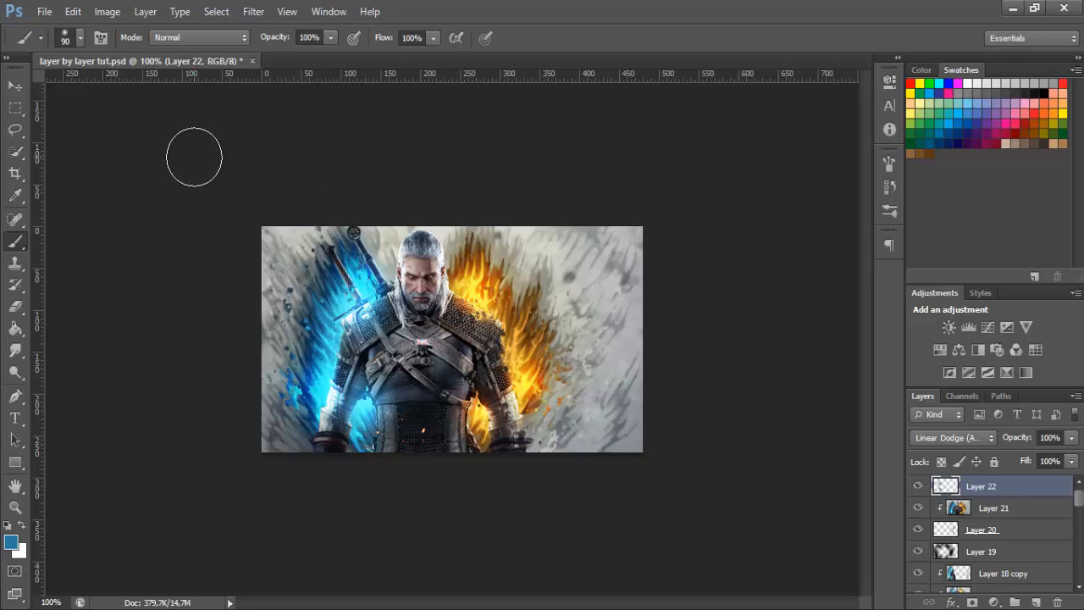
{"action": "left_click", "coordinate": [1050, 437]}
{"action": "type", "text": "7"}
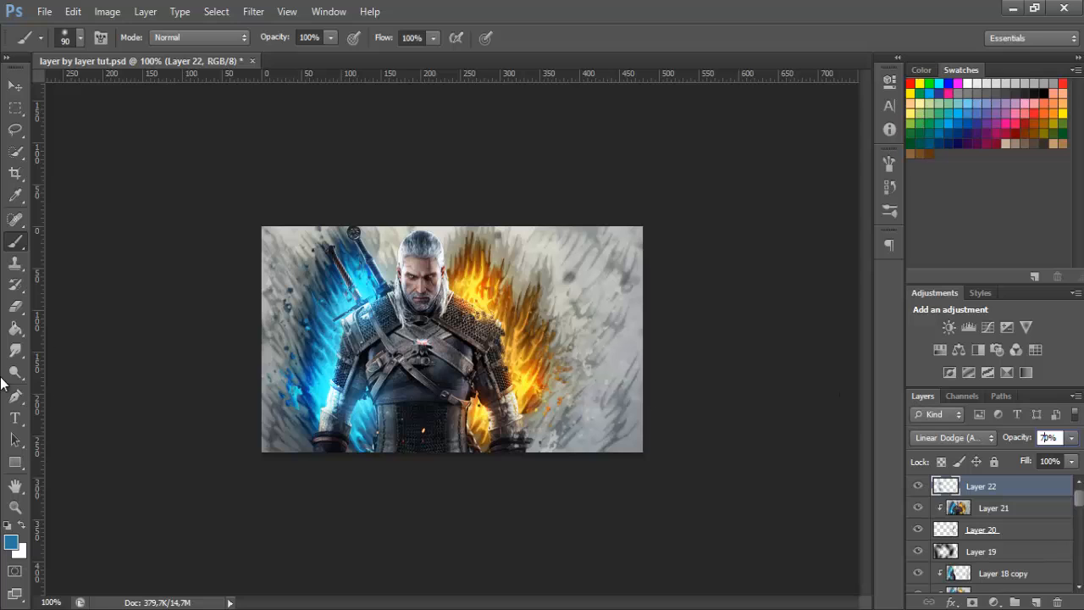
Set the foreground to an orange-brown based on the orange flames and dab glow over the nearby shoulder and arm
{"action": "left_click", "coordinate": [11, 542]}
{"action": "left_click", "coordinate": [492, 271]}
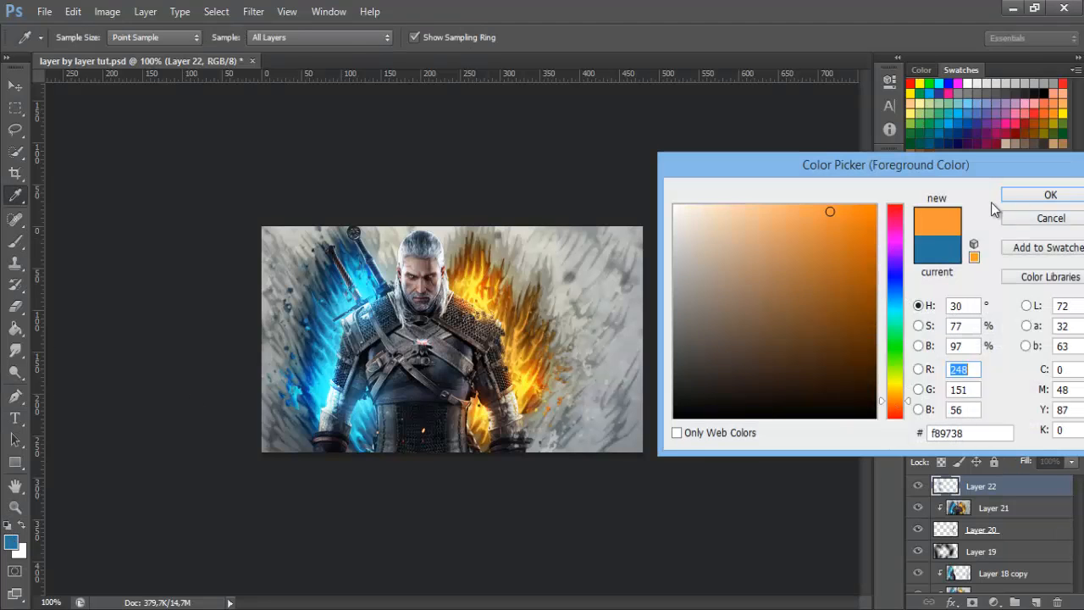
{"action": "key", "text": "Return"}
{"action": "left_click", "coordinate": [508, 378]}
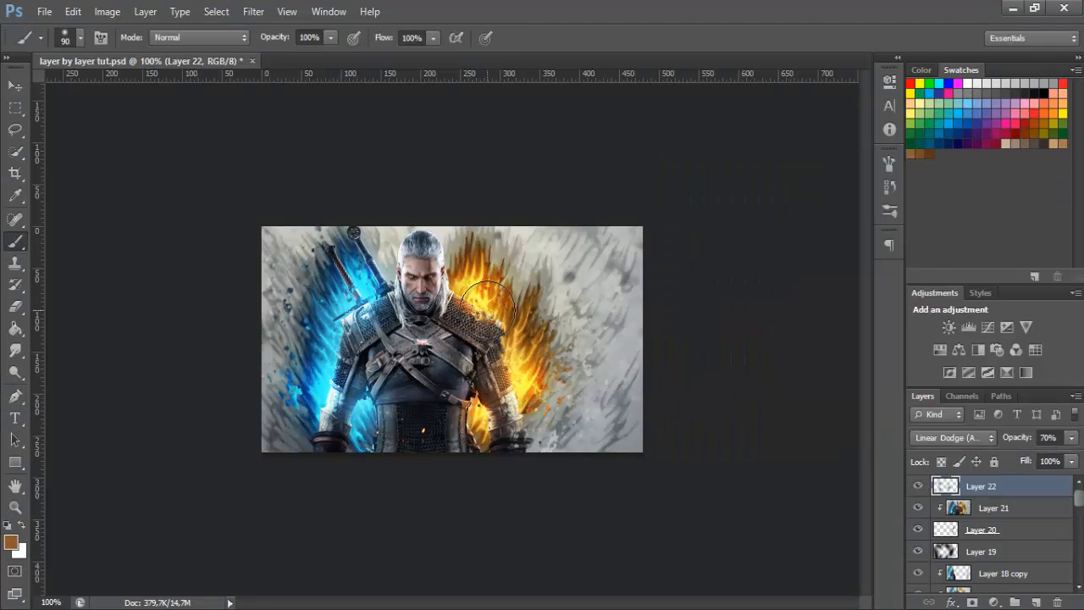
{"action": "left_click", "coordinate": [493, 312]}
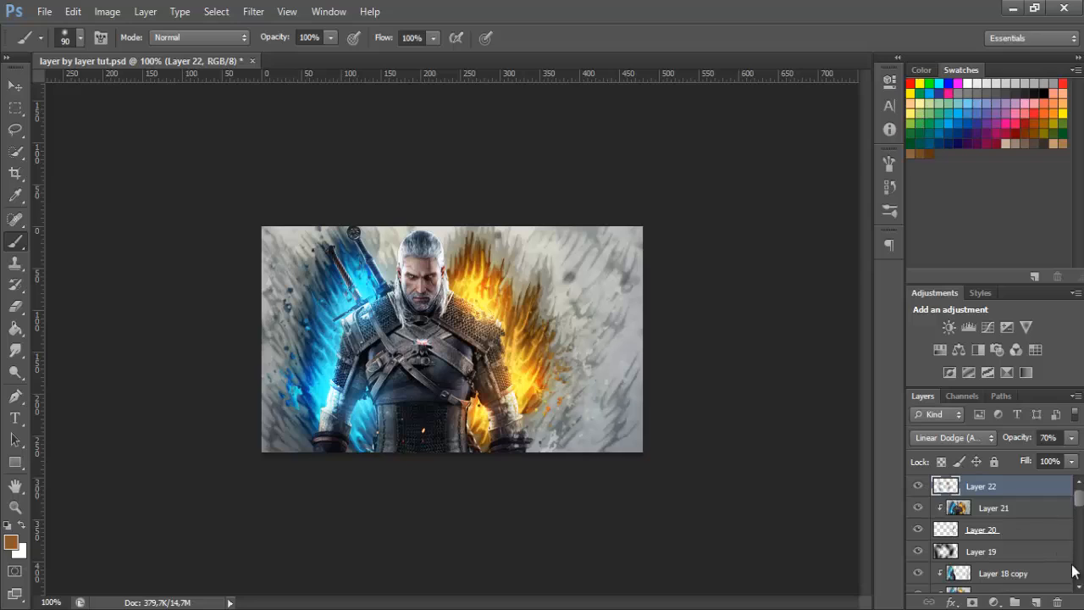
Add a new layer and darken the image's corners and edges in black with a soft 277 px brush
{"action": "left_click", "coordinate": [1035, 602]}
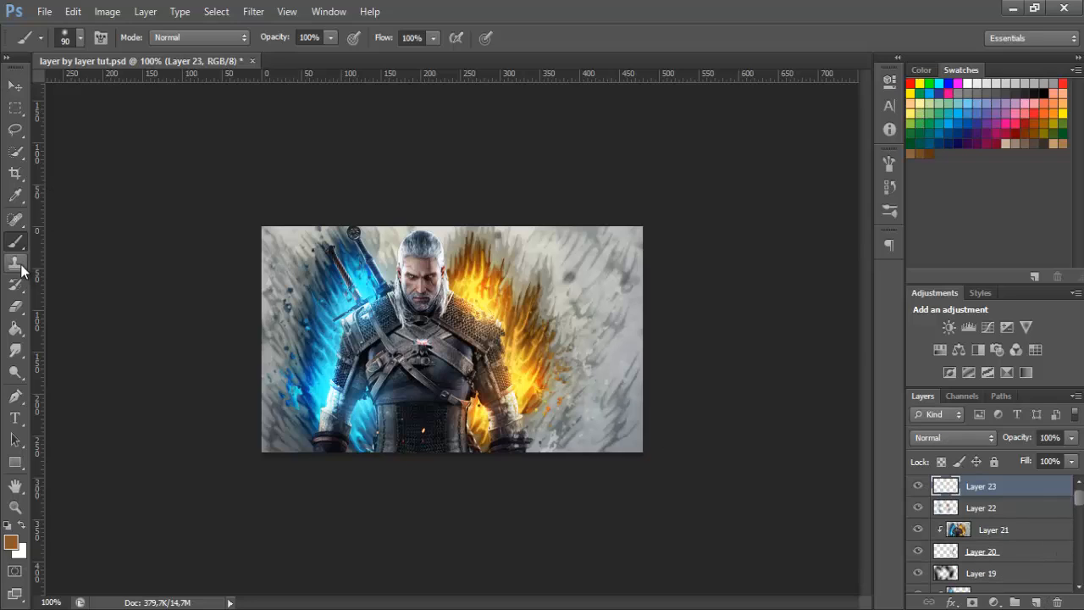
{"action": "left_click", "coordinate": [81, 37]}
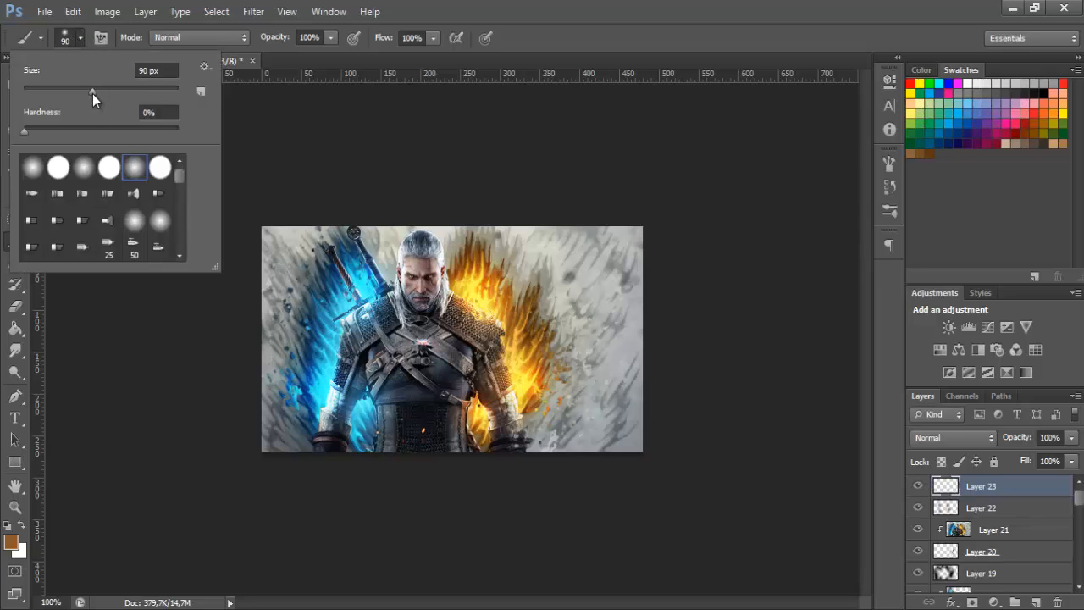
{"action": "left_click_drag", "start_coordinate": [92, 93], "coordinate": [122, 97]}
{"action": "left_click", "coordinate": [80, 35]}
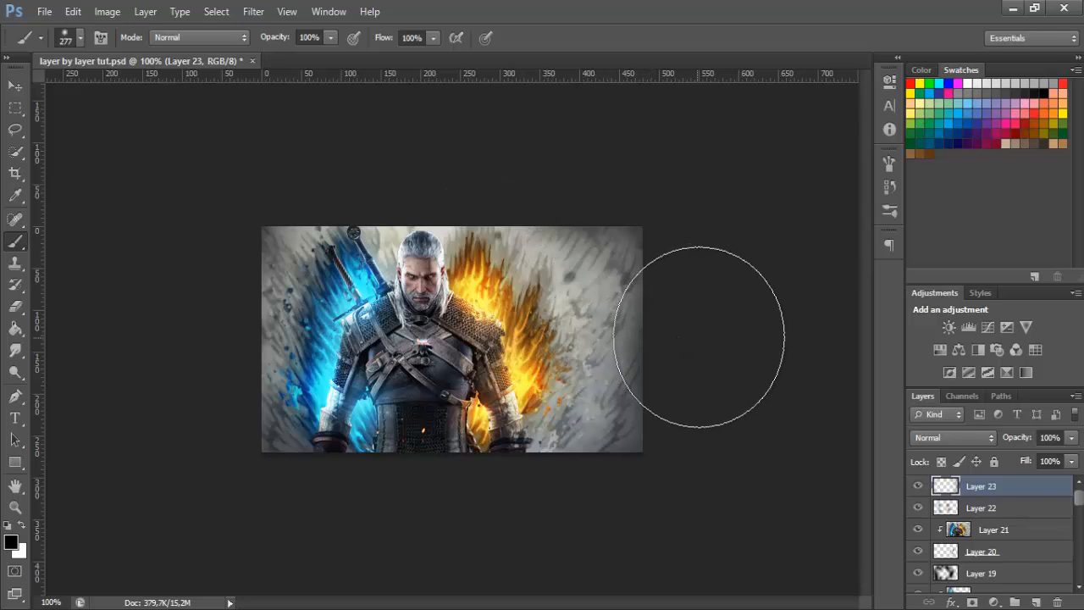
Merge the visible artwork onto a new top layer and dodge its midtones at 50% exposure around the swords and blue-lit armour
{"action": "left_click", "coordinate": [1036, 602]}
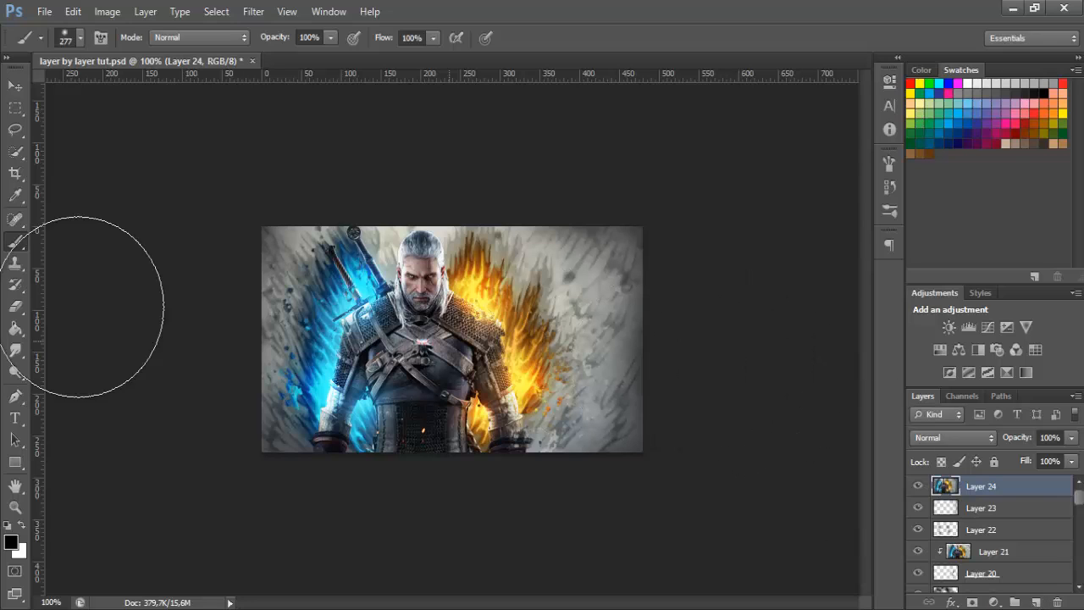
{"action": "left_click", "coordinate": [15, 375]}
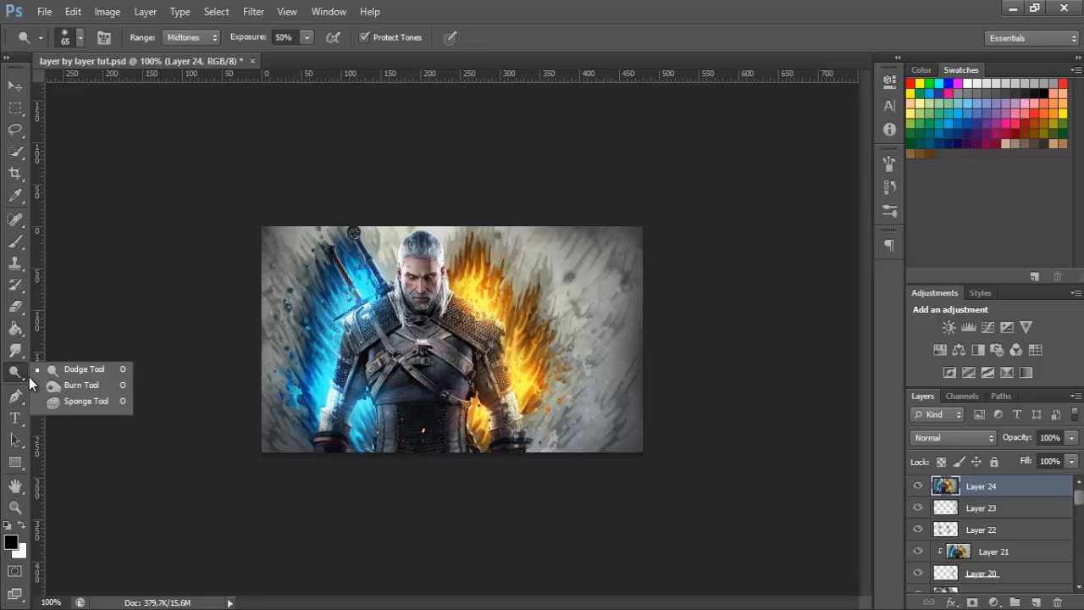
{"action": "left_click", "coordinate": [86, 370]}
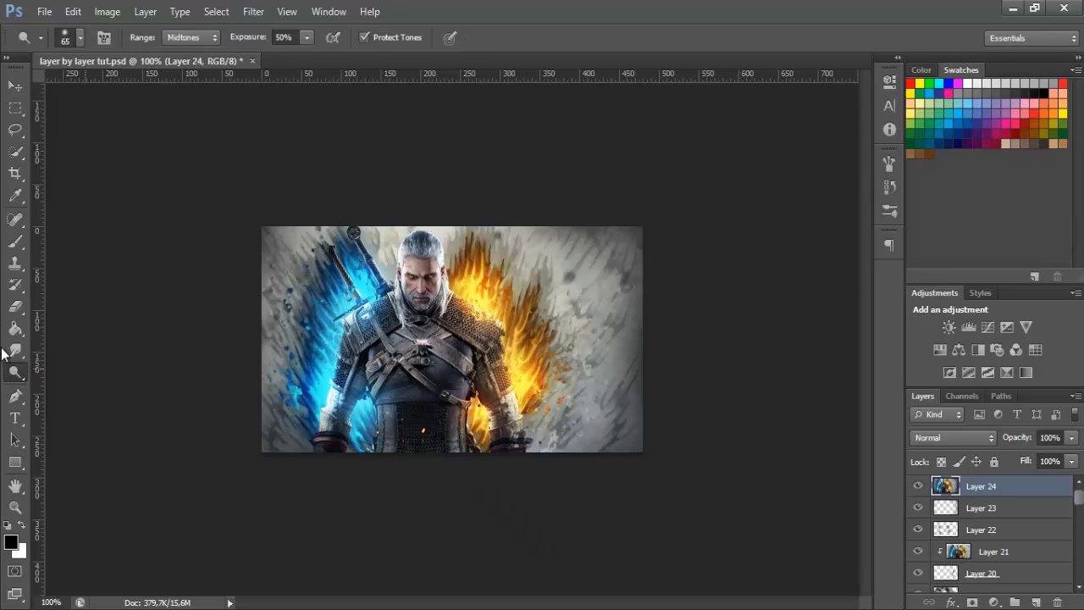
{"action": "right_click", "coordinate": [14, 375]}
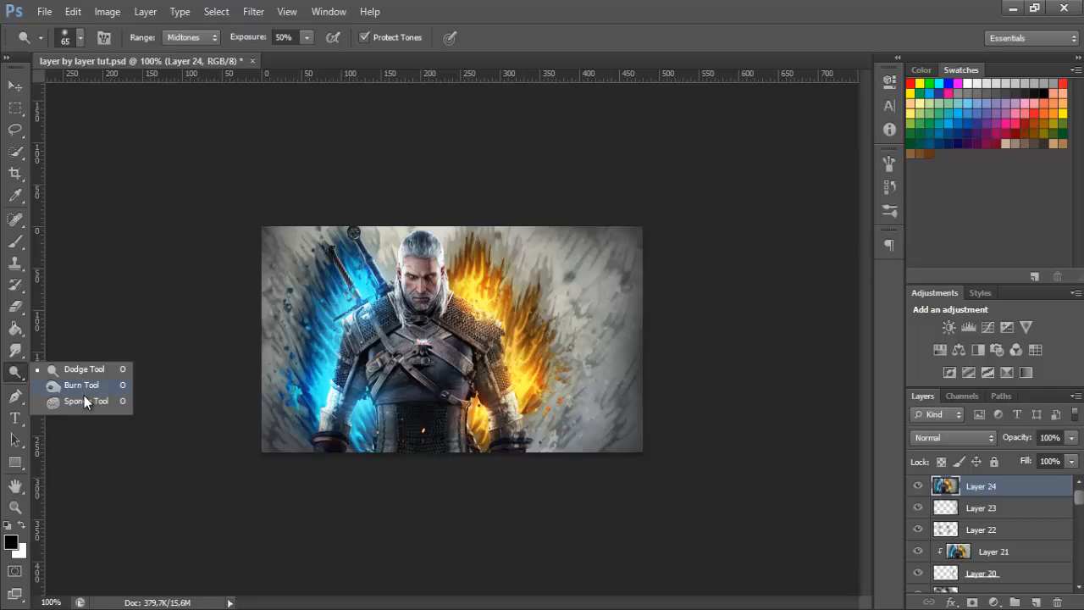
{"action": "left_click", "coordinate": [104, 369]}
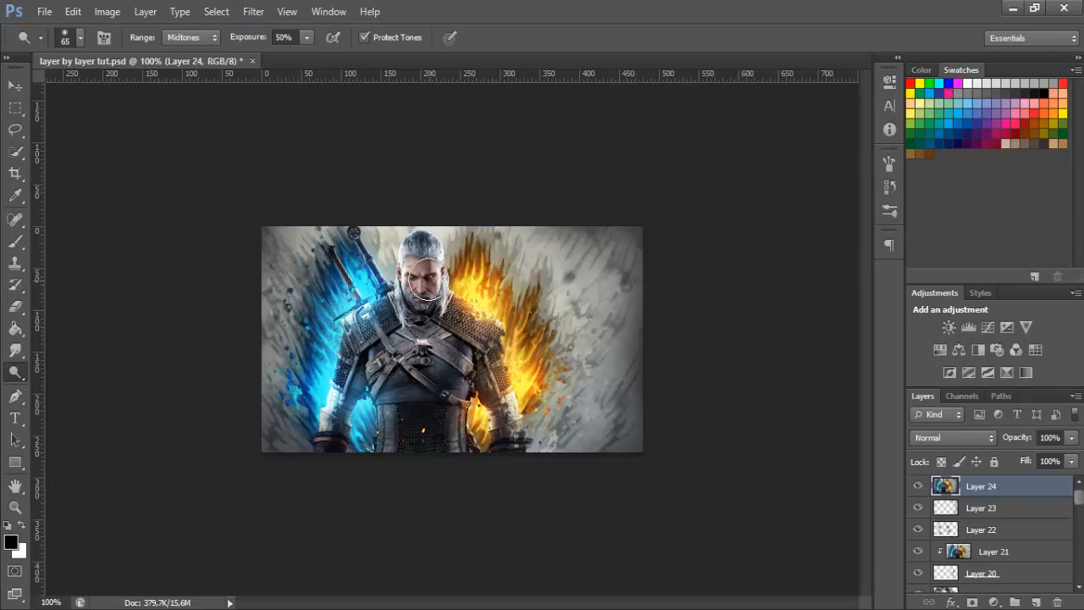
{"action": "mouse_move", "coordinate": [357, 249]}
{"action": "left_mouse_down"}
{"action": "mouse_move", "coordinate": [312, 323]}
{"action": "mouse_move", "coordinate": [295, 325]}
{"action": "mouse_move", "coordinate": [362, 305]}
{"action": "mouse_move", "coordinate": [485, 328]}
{"action": "mouse_move", "coordinate": [349, 322]}
{"action": "mouse_move", "coordinate": [430, 266]}
{"action": "mouse_move", "coordinate": [375, 298]}
{"action": "left_mouse_up"}
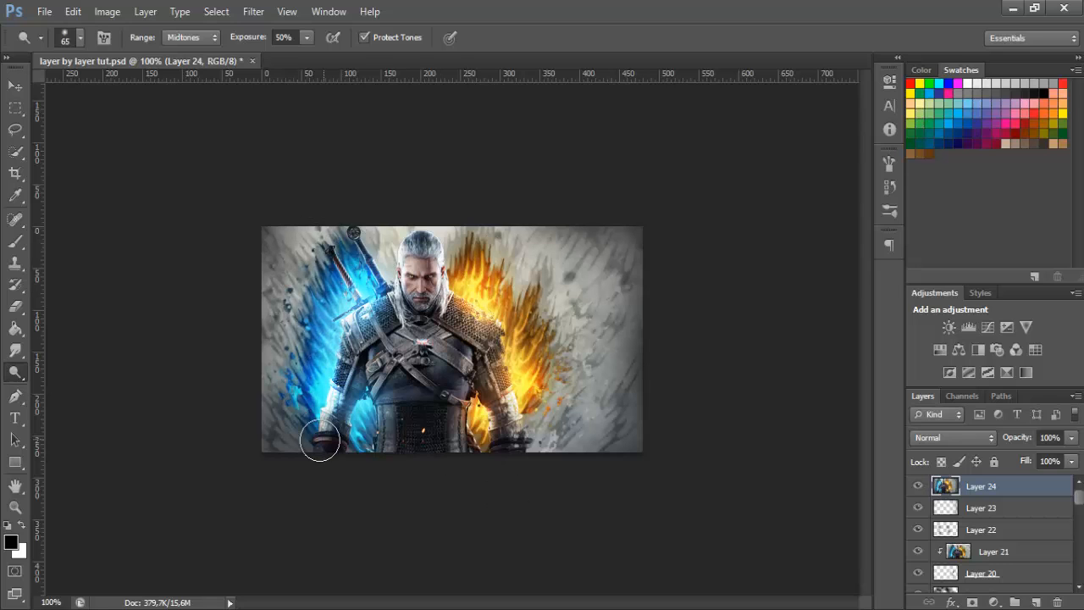
Burn the midtones of Layer 24 at 50% exposure over the dark chest armour and the outer background
{"action": "right_click", "coordinate": [13, 372]}
{"action": "left_click", "coordinate": [66, 390]}
{"action": "mouse_move", "coordinate": [426, 324]}
{"action": "left_mouse_down"}
{"action": "mouse_move", "coordinate": [409, 437]}
{"action": "mouse_move", "coordinate": [470, 336]}
{"action": "mouse_move", "coordinate": [399, 331]}
{"action": "mouse_move", "coordinate": [472, 412]}
{"action": "mouse_move", "coordinate": [431, 217]}
{"action": "mouse_move", "coordinate": [482, 412]}
{"action": "mouse_move", "coordinate": [415, 245]}
{"action": "mouse_move", "coordinate": [587, 448]}
{"action": "mouse_move", "coordinate": [306, 245]}
{"action": "mouse_move", "coordinate": [301, 320]}
{"action": "mouse_move", "coordinate": [322, 491]}
{"action": "mouse_move", "coordinate": [390, 153]}
{"action": "mouse_move", "coordinate": [392, 250]}
{"action": "mouse_move", "coordinate": [528, 276]}
{"action": "mouse_move", "coordinate": [549, 373]}
{"action": "left_mouse_up"}
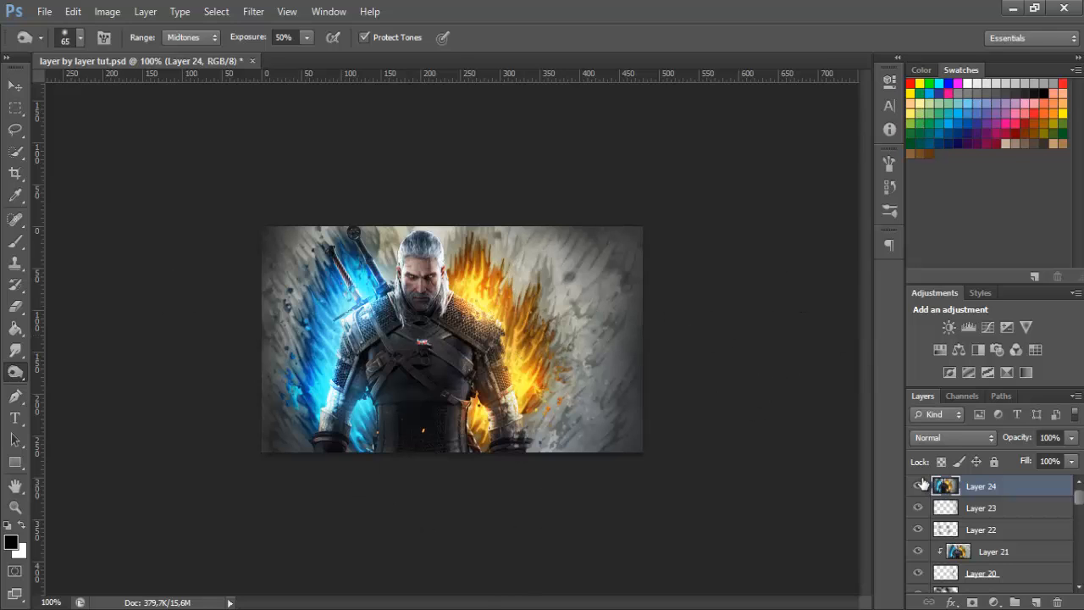
Compare the artwork with and without the dodge-and-burn Layer 24 and set that layer's opacity to 80%
{"action": "left_click", "coordinate": [918, 485]}
{"action": "left_click", "coordinate": [918, 486]}
{"action": "left_click", "coordinate": [918, 486]}
{"action": "left_click", "coordinate": [918, 486]}
{"action": "left_click", "coordinate": [918, 486]}
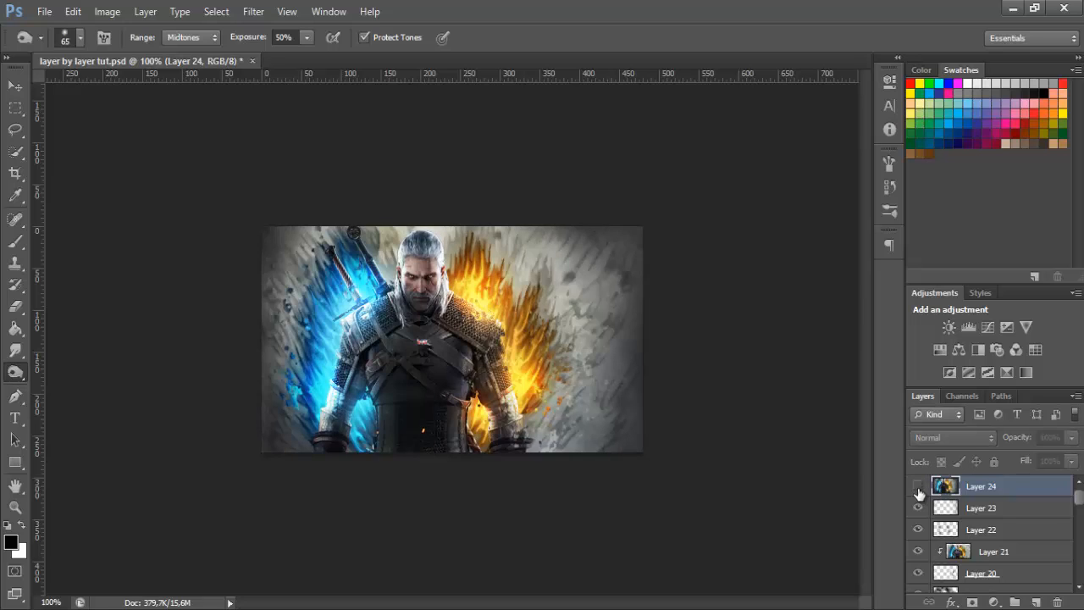
{"action": "left_click", "coordinate": [918, 486]}
{"action": "left_click", "coordinate": [918, 486]}
{"action": "left_click", "coordinate": [918, 486]}
{"action": "left_click", "coordinate": [918, 486]}
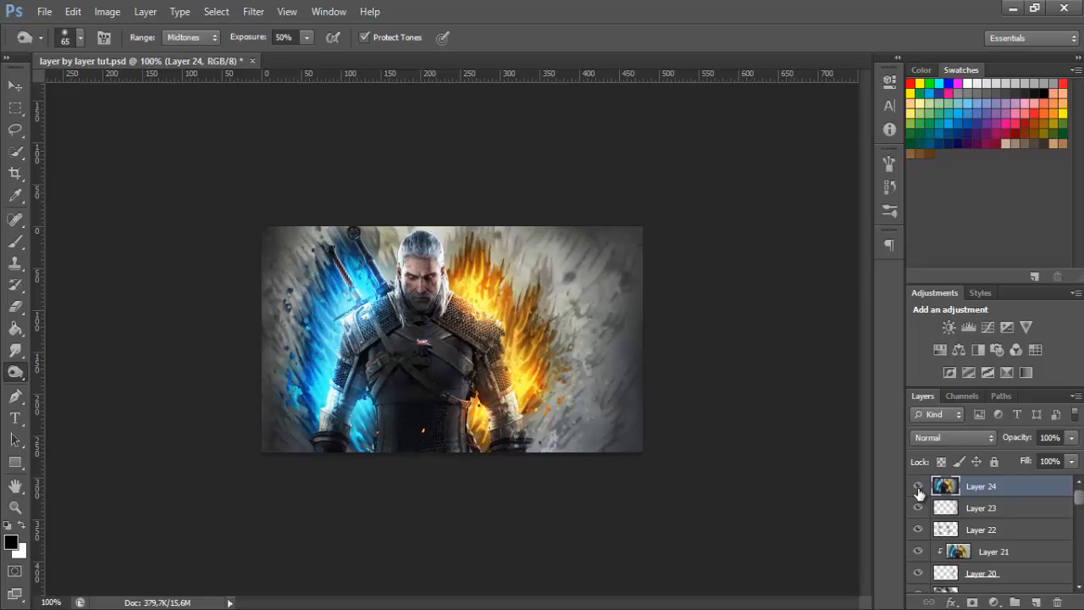
{"action": "left_click", "coordinate": [917, 486]}
{"action": "left_click", "coordinate": [918, 486]}
{"action": "left_click", "coordinate": [918, 486]}
{"action": "left_click", "coordinate": [918, 487]}
{"action": "left_click", "coordinate": [919, 486]}
{"action": "type", "text": "80"}
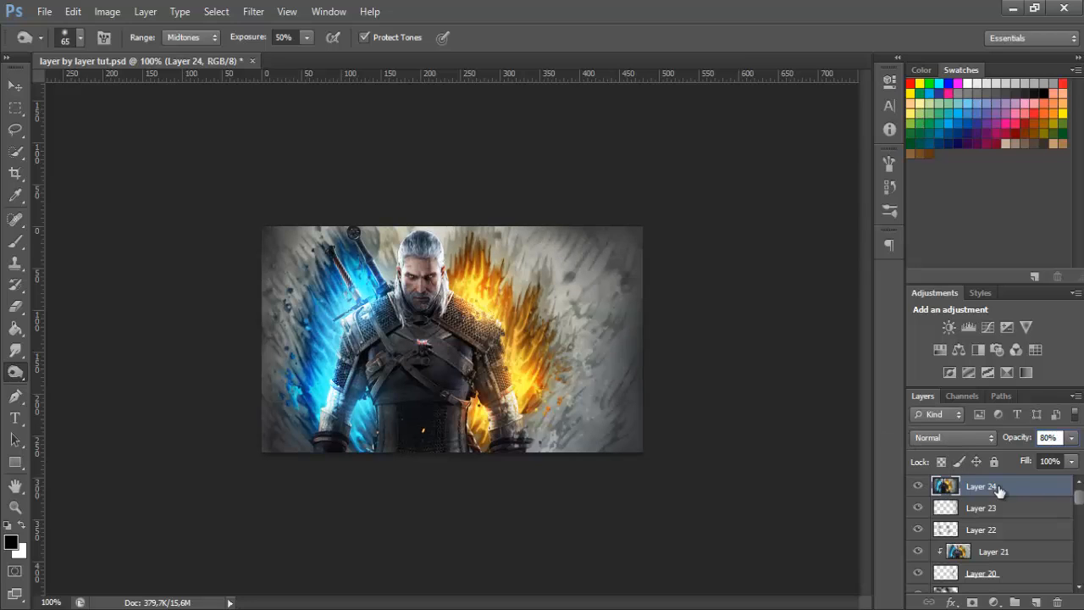
Merge the visible artwork onto a new top layer and apply a High Pass filter with a 10-pixel radius
{"action": "left_click", "coordinate": [1036, 602]}
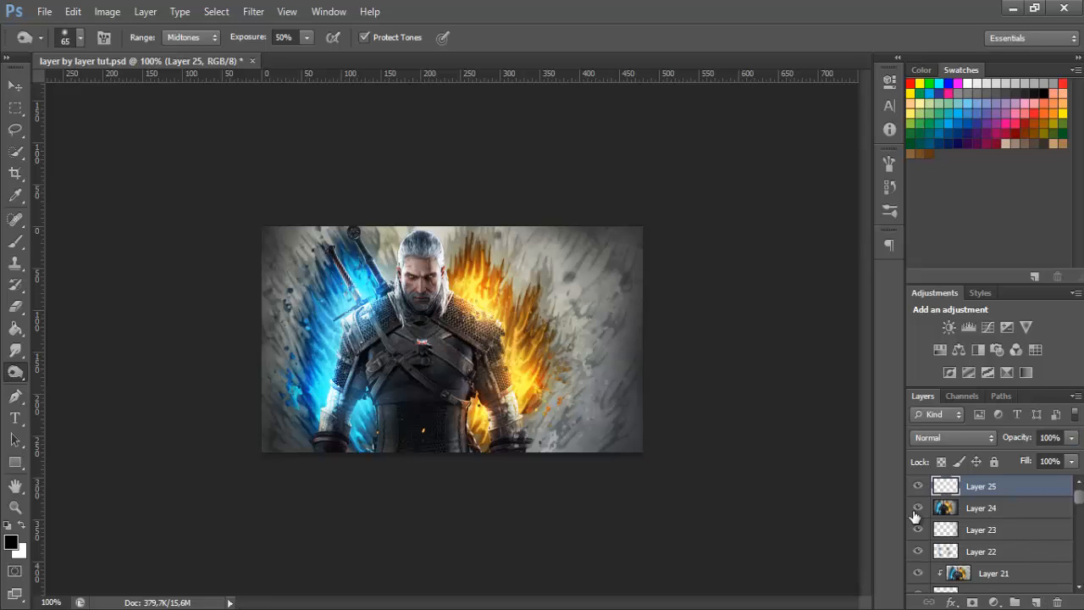
{"action": "key", "text": "ctrl+shift+alt+e"}
{"action": "left_click", "coordinate": [253, 11]}
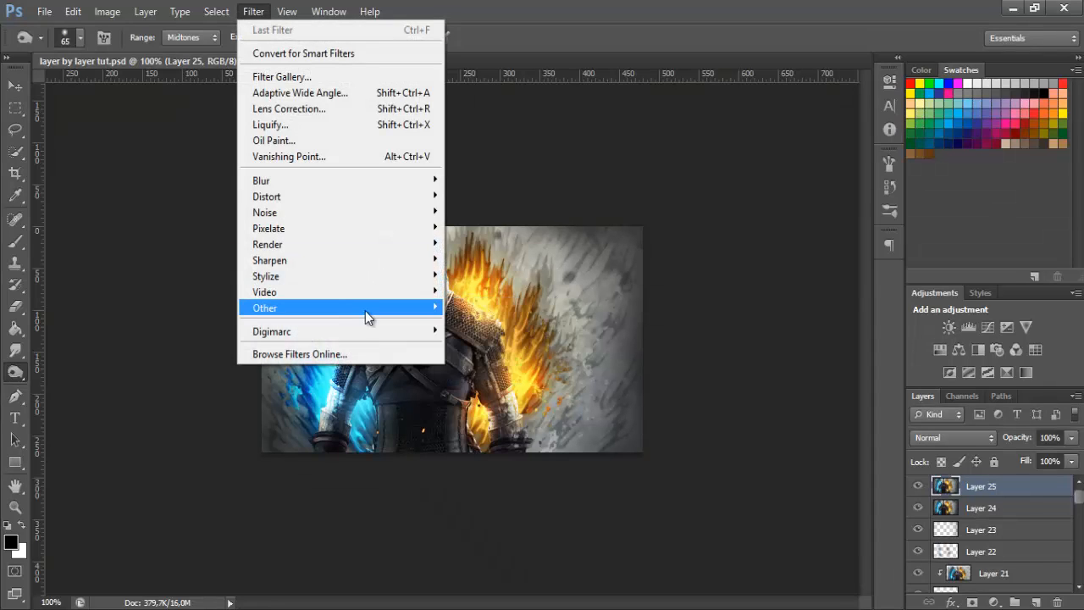
{"action": "mouse_move", "coordinate": [410, 309]}
{"action": "left_click", "coordinate": [481, 324]}
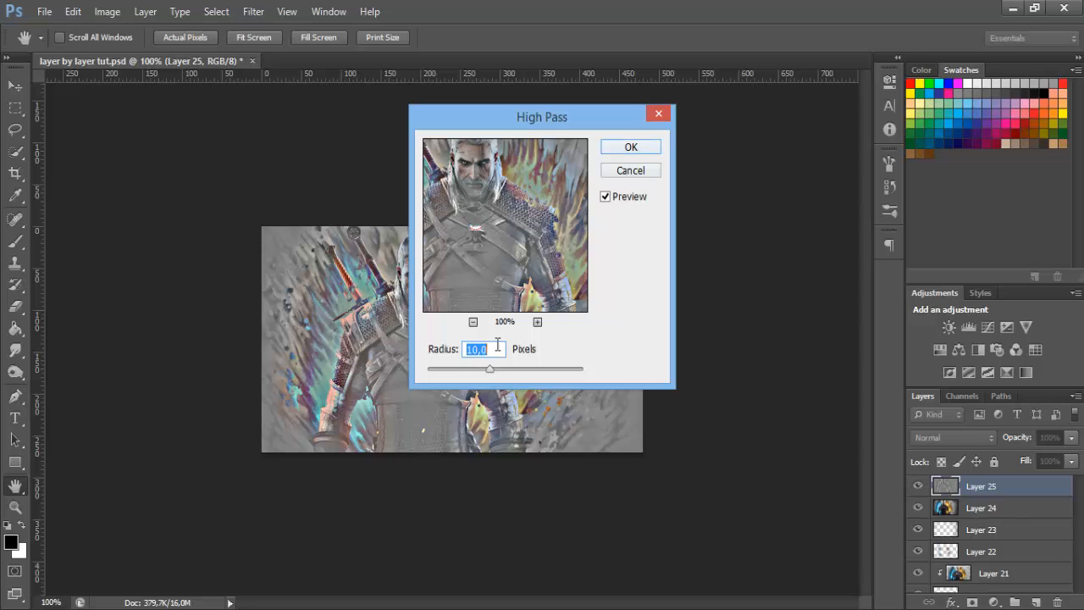
{"action": "left_click", "coordinate": [608, 151]}
{"action": "key", "text": "o"}
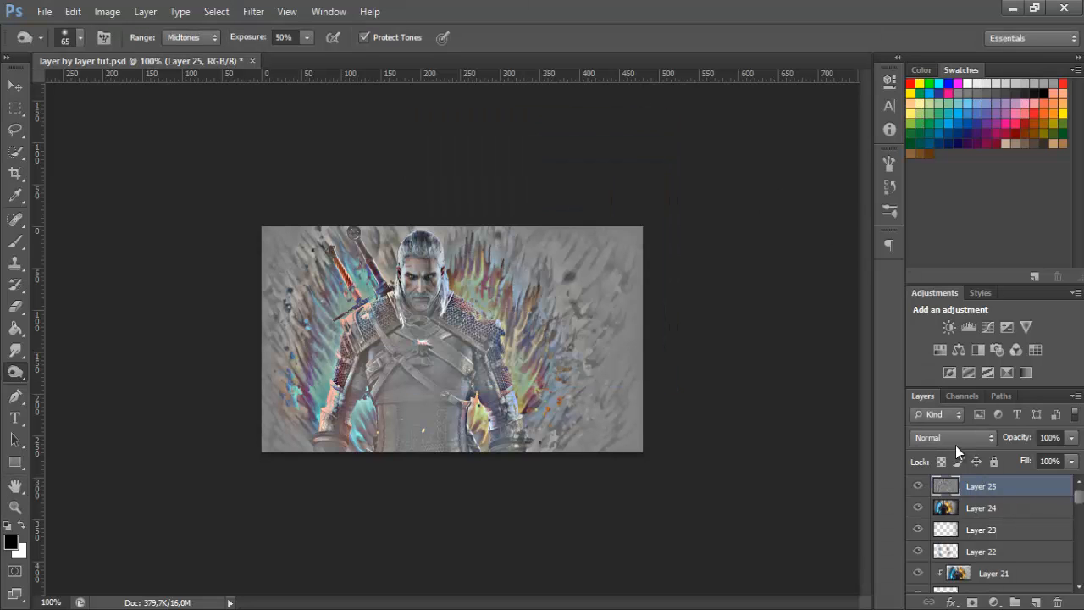
Set the blend mode of the High Pass layer to Soft Light
{"action": "left_click", "coordinate": [954, 443]}
{"action": "key", "text": "Escape"}
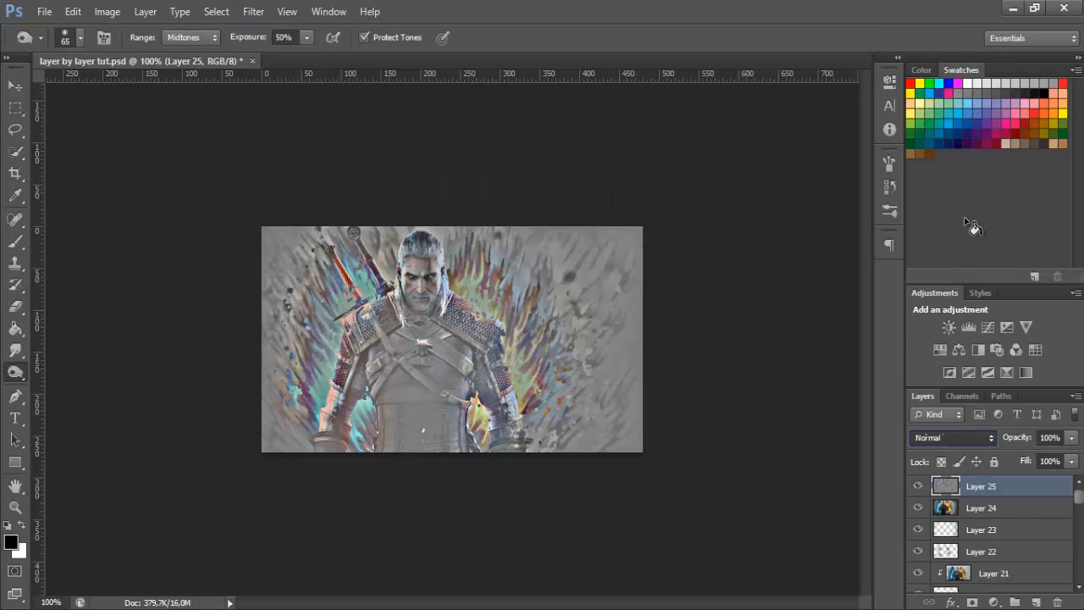
{"action": "key", "text": "shift+alt+f"}
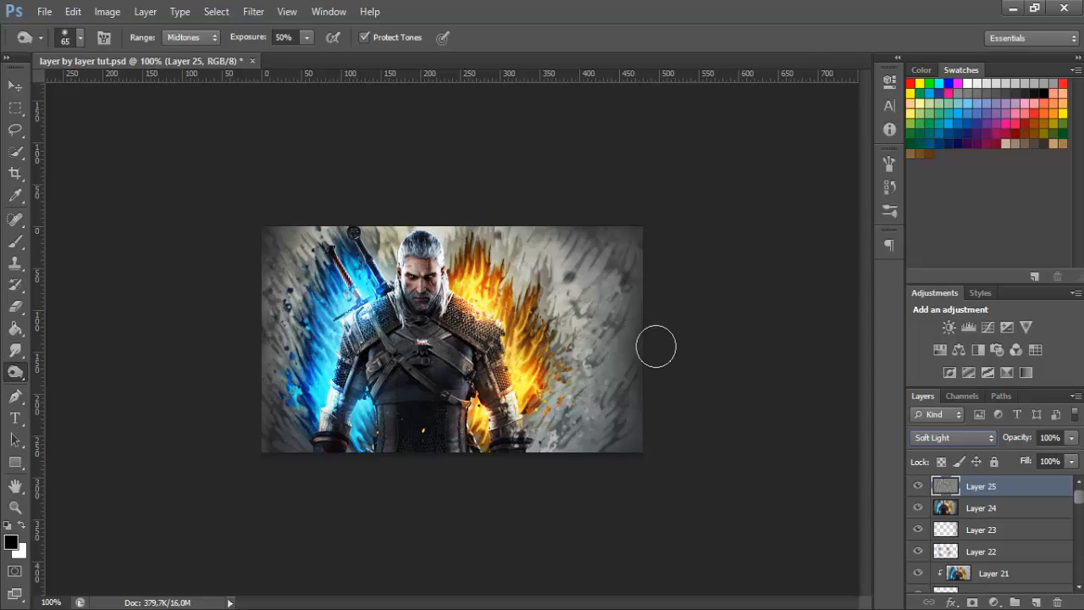
Compare the image with and without the sharpening of Layer 25 and set that layer's opacity to 60%
{"action": "left_click", "coordinate": [918, 488]}
{"action": "left_click", "coordinate": [918, 488]}
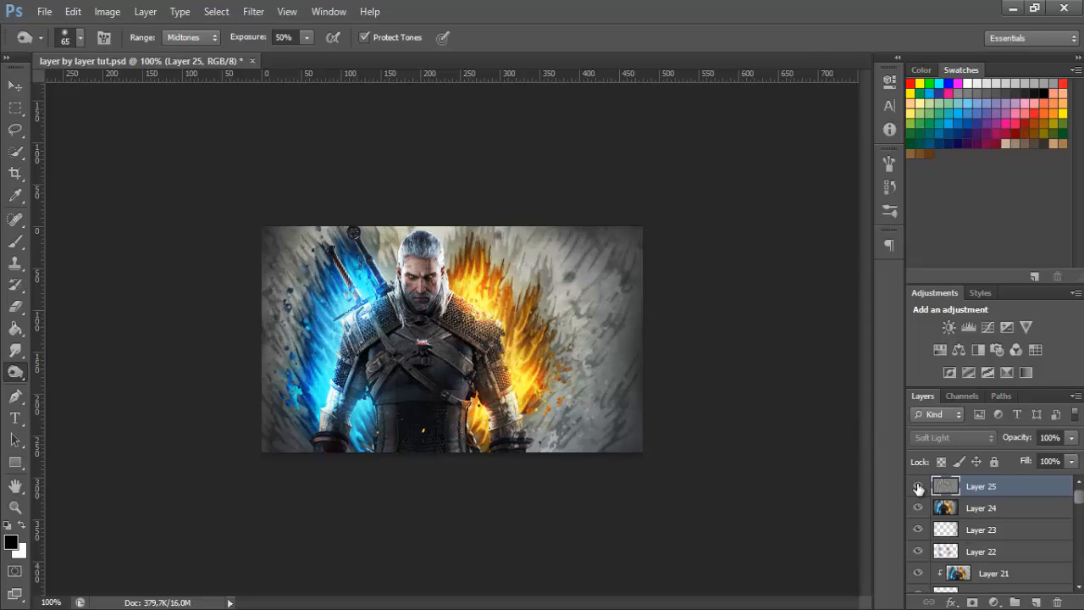
{"action": "left_click", "coordinate": [918, 488]}
{"action": "left_click", "coordinate": [918, 488]}
{"action": "left_click", "coordinate": [918, 488]}
{"action": "left_click", "coordinate": [918, 488]}
{"action": "left_click", "coordinate": [918, 488]}
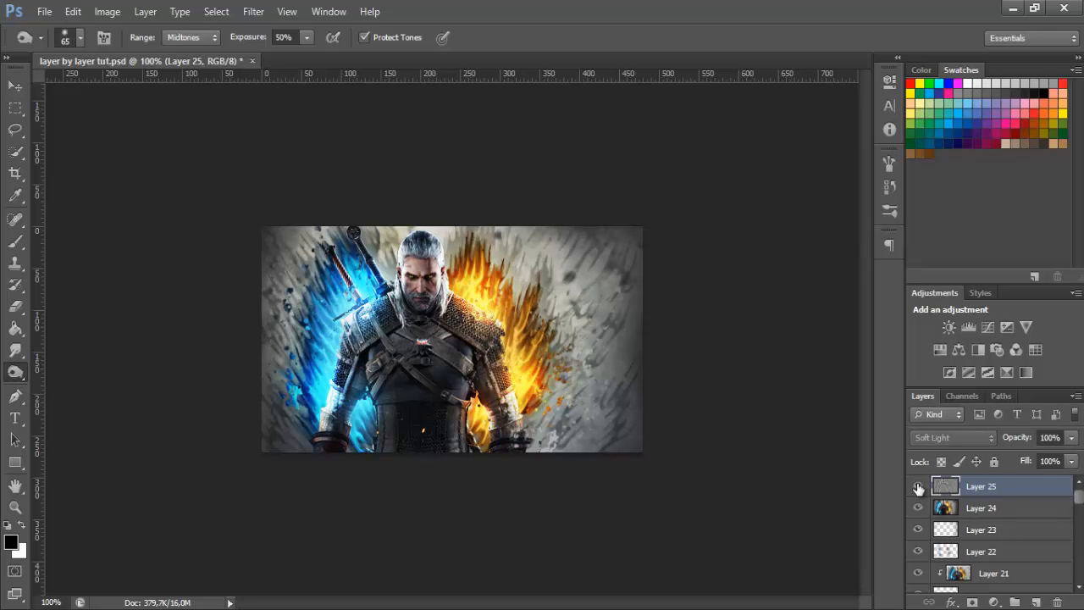
{"action": "left_click", "coordinate": [919, 489]}
{"action": "left_click", "coordinate": [919, 488]}
{"action": "left_click", "coordinate": [919, 489]}
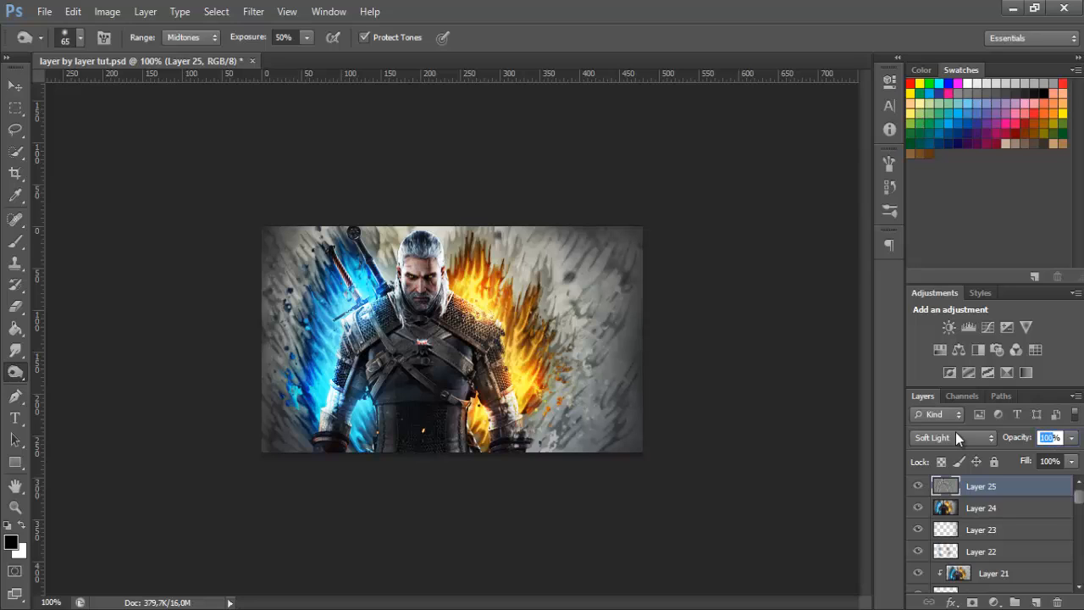
{"action": "type", "text": "60"}
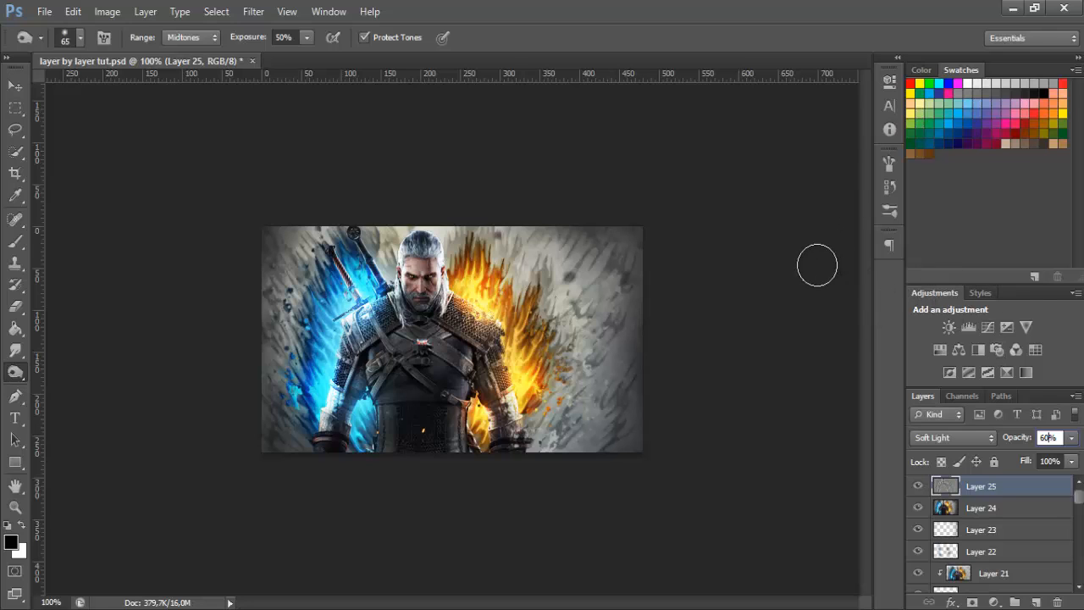
Add a Warming Filter (85) Photo Filter adjustment and mask it out over the blue-flame half with a soft 82 px black brush
{"action": "left_click", "coordinate": [328, 11]}
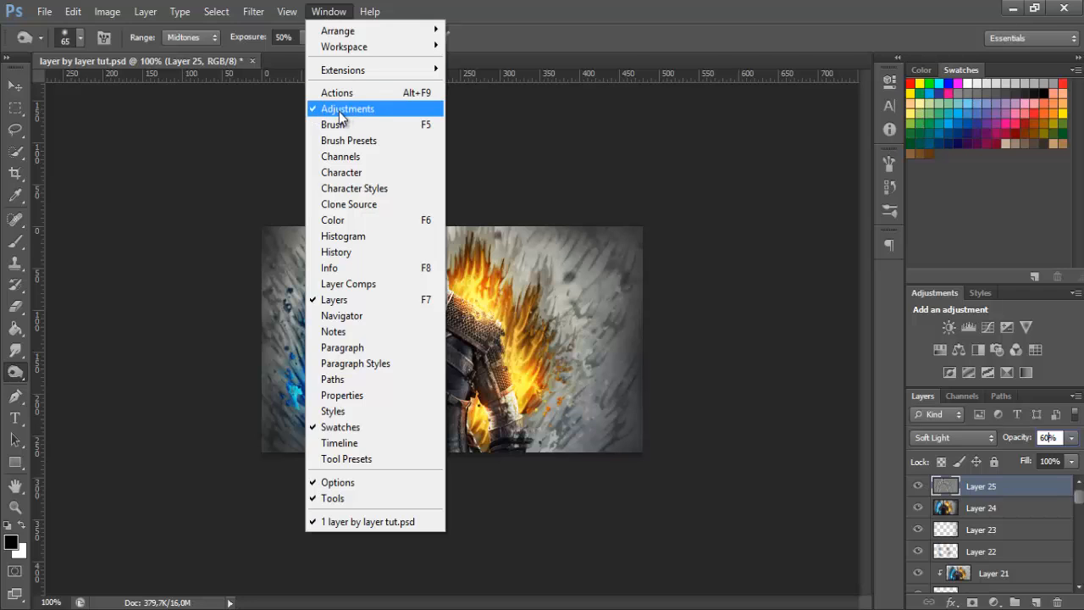
{"action": "left_click", "coordinate": [997, 353]}
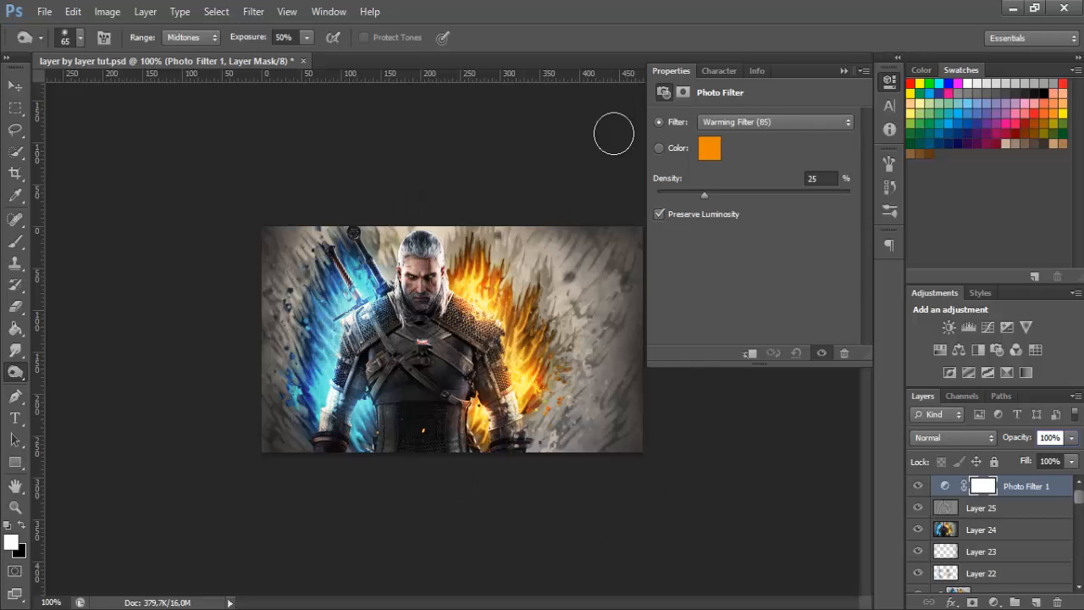
{"action": "left_click", "coordinate": [16, 241]}
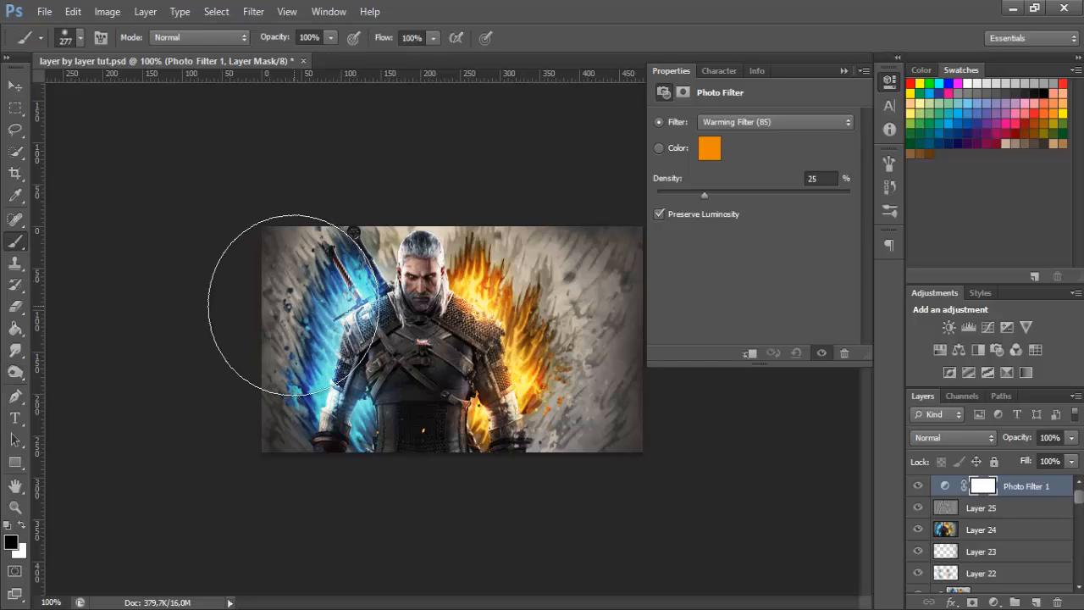
{"action": "left_click", "coordinate": [80, 38]}
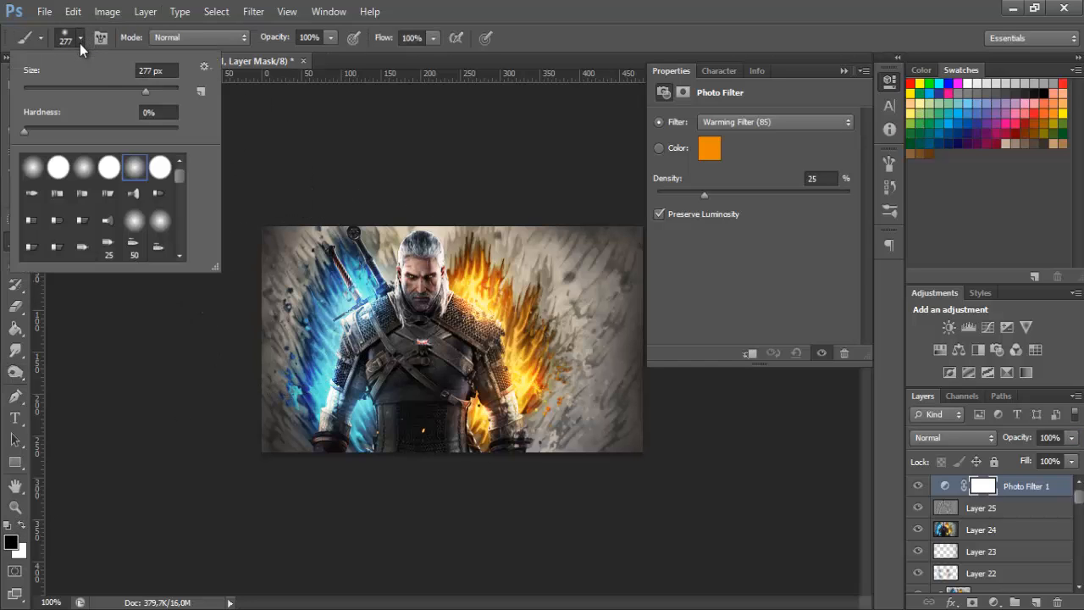
{"action": "left_click", "coordinate": [87, 88]}
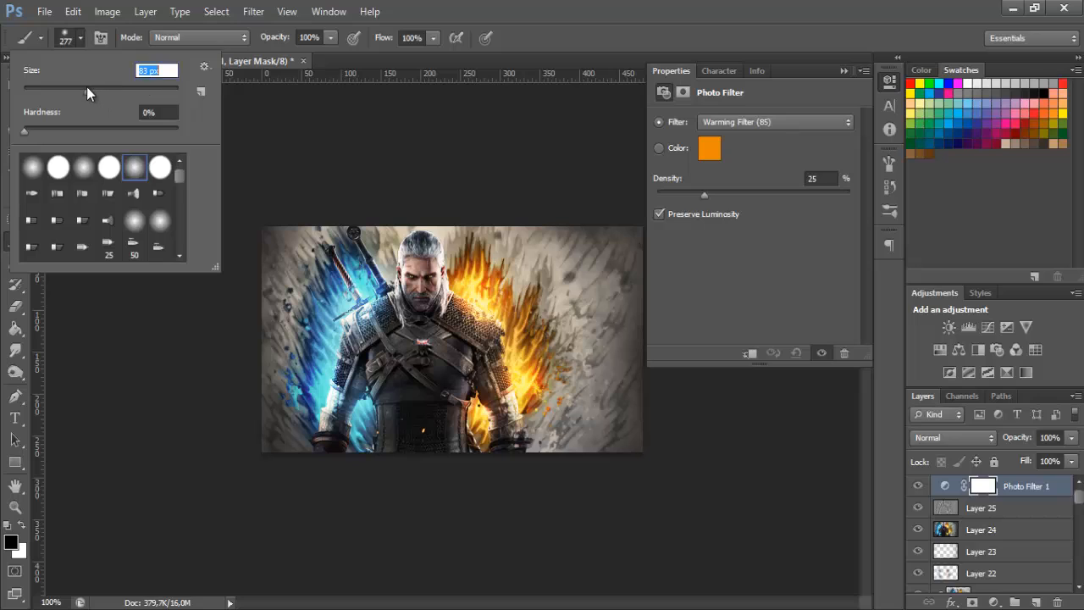
{"action": "left_click", "coordinate": [79, 41]}
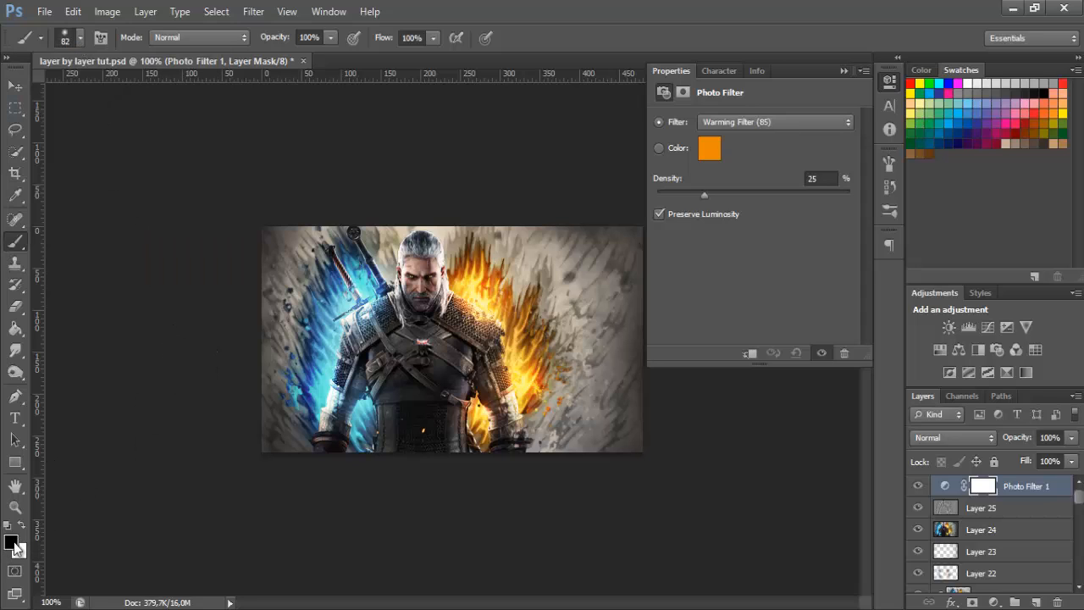
{"action": "left_click", "coordinate": [78, 41]}
{"action": "left_click", "coordinate": [78, 41]}
{"action": "left_click", "coordinate": [78, 41]}
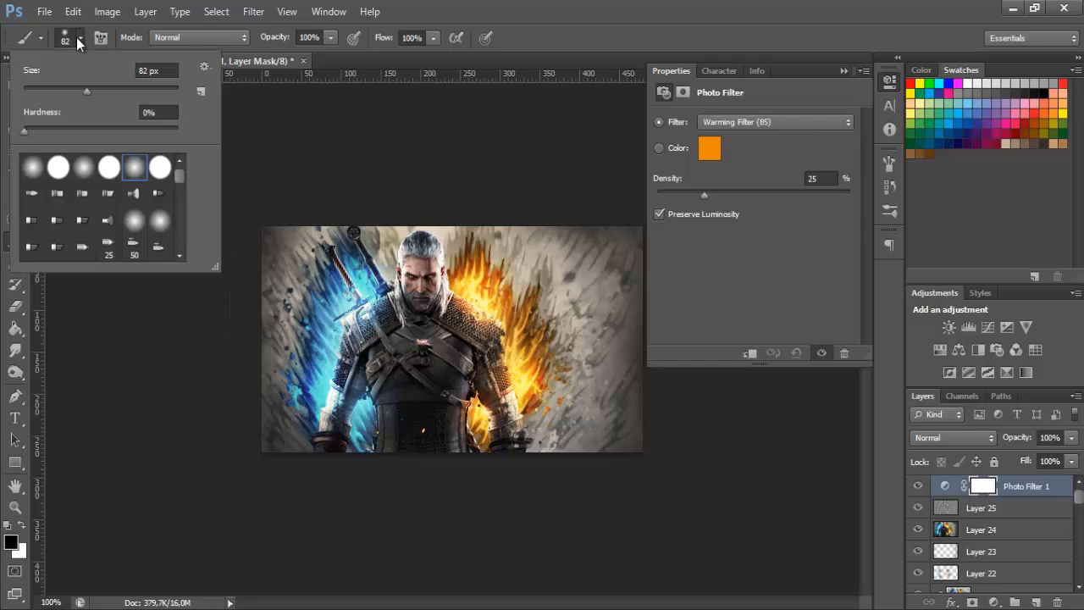
{"action": "left_click", "coordinate": [79, 40]}
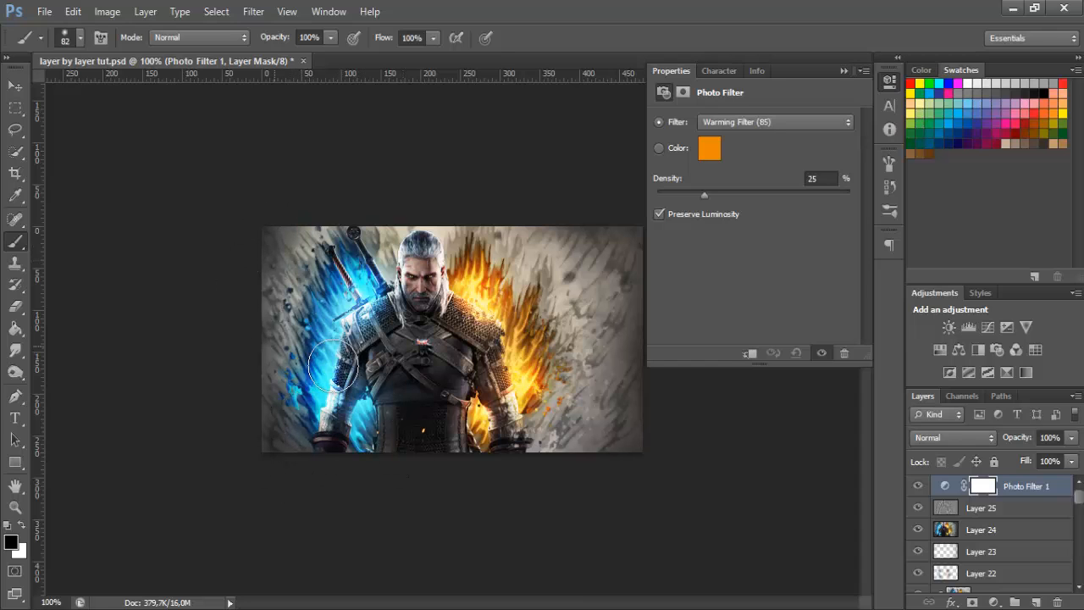
{"action": "mouse_move", "coordinate": [385, 257]}
{"action": "left_mouse_down"}
{"action": "mouse_move", "coordinate": [332, 273]}
{"action": "mouse_move", "coordinate": [289, 230]}
{"action": "mouse_move", "coordinate": [235, 264]}
{"action": "left_mouse_up"}
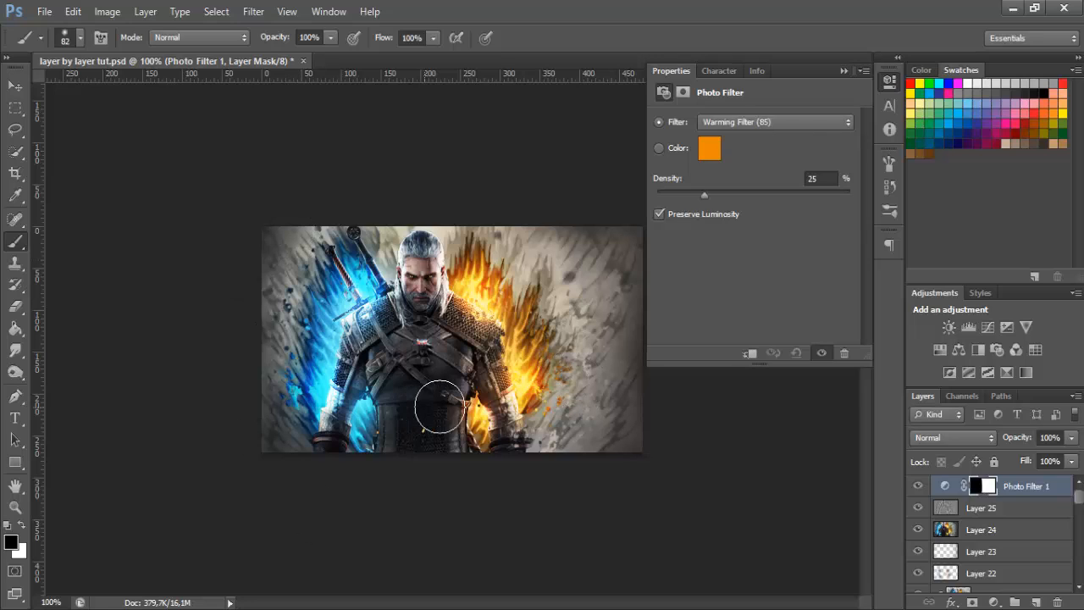
Add a second Photo Filter adjustment above the warming one and choose a blue cooling filter for it
{"action": "left_click", "coordinate": [996, 349]}
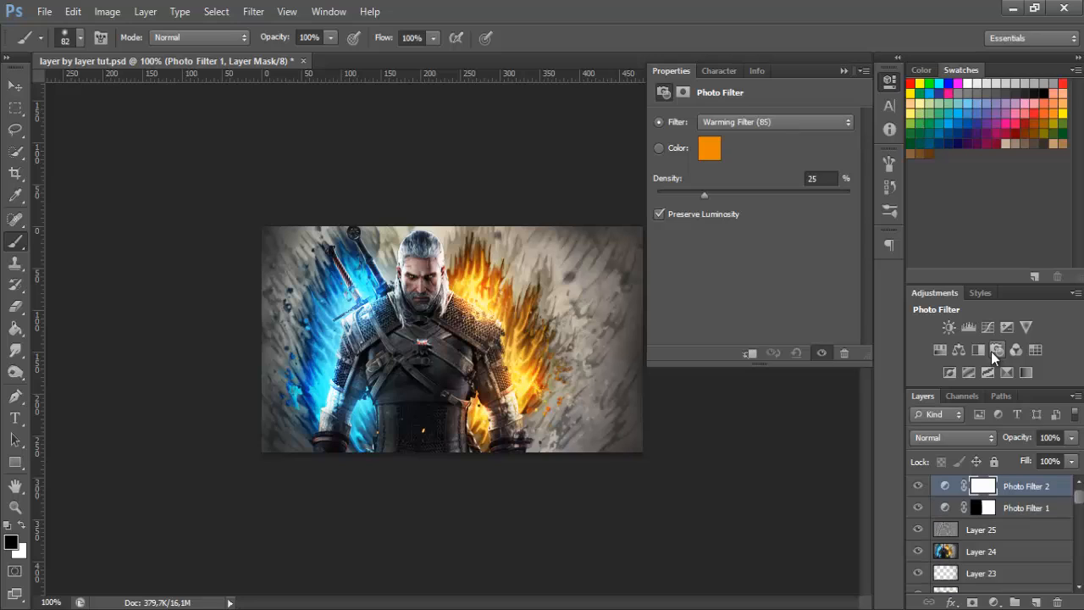
{"action": "left_click", "coordinate": [729, 128]}
{"action": "left_click", "coordinate": [779, 202]}
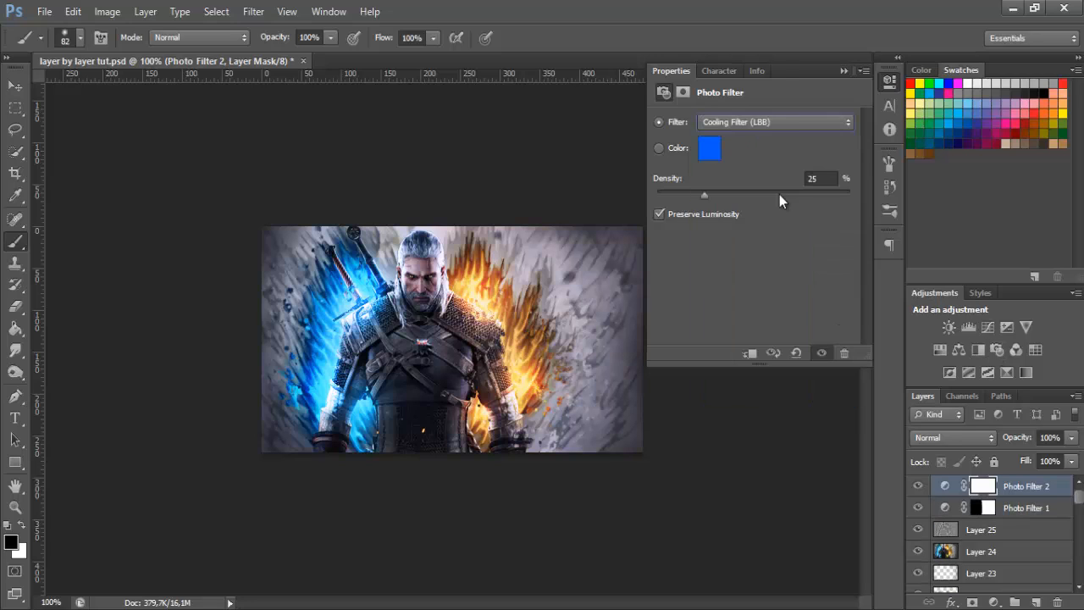
{"action": "left_click", "coordinate": [884, 86]}
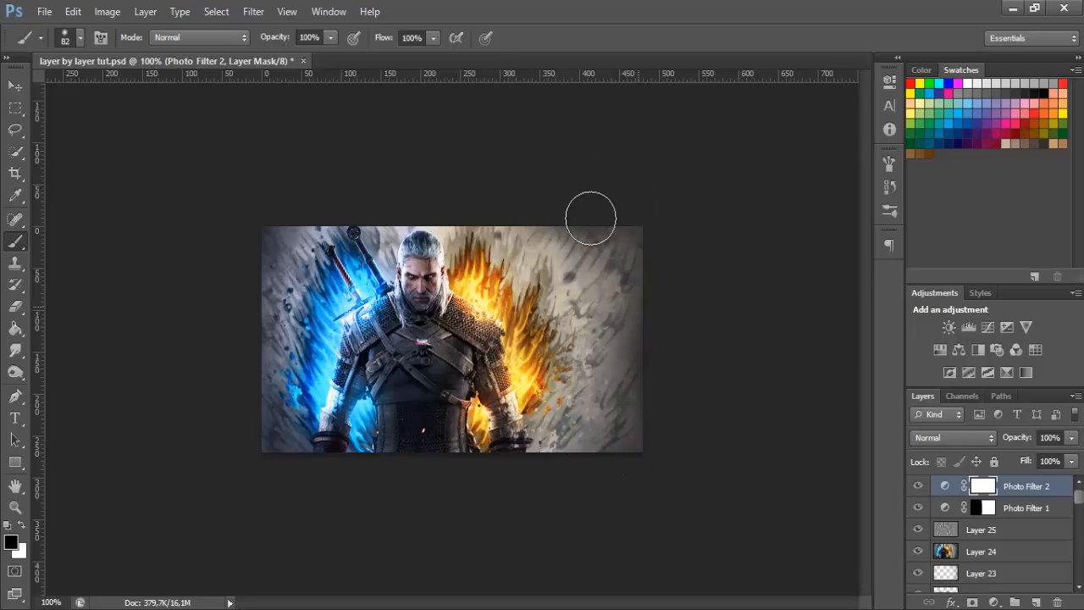
Mask the cooling Photo Filter 2 out over the orange-flame half so it affects only the blue-flame half
{"action": "key", "text": "ctrl+i"}
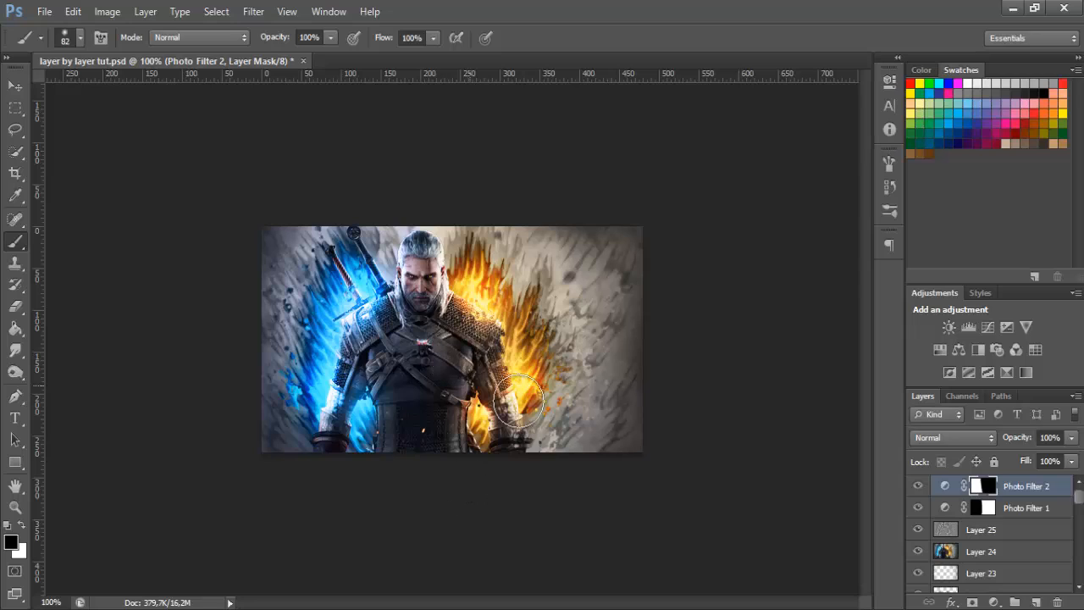
{"action": "mouse_move", "coordinate": [922, 506]}
{"action": "left_mouse_down"}
{"action": "mouse_move", "coordinate": [918, 491]}
{"action": "mouse_move", "coordinate": [920, 511]}
{"action": "left_mouse_up"}
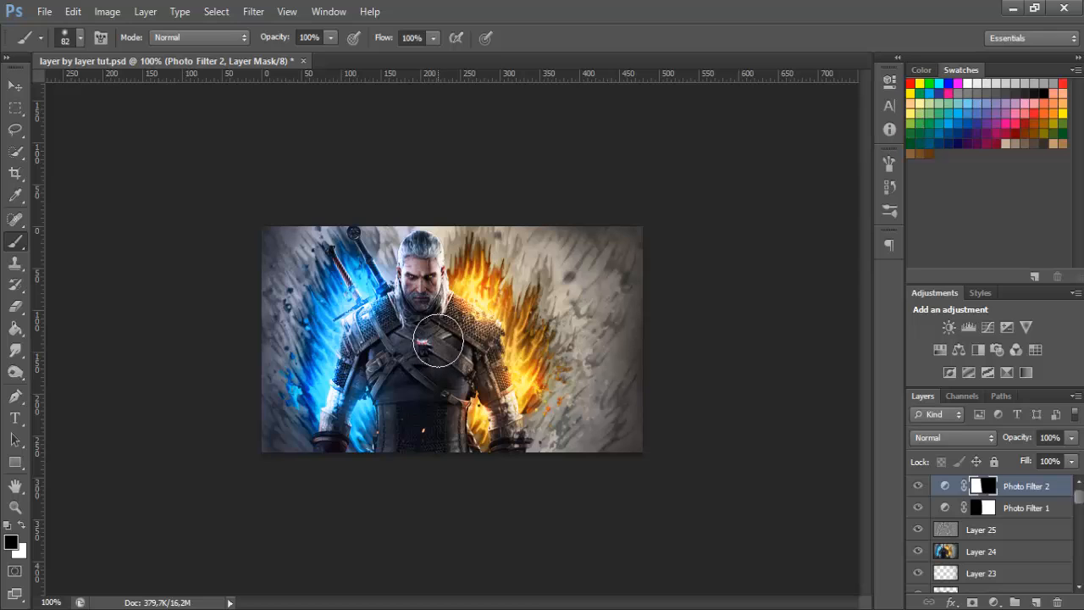
Add a Gradient Map adjustment above the photo filters using the Violet, Orange preset
{"action": "left_click", "coordinate": [1023, 373]}
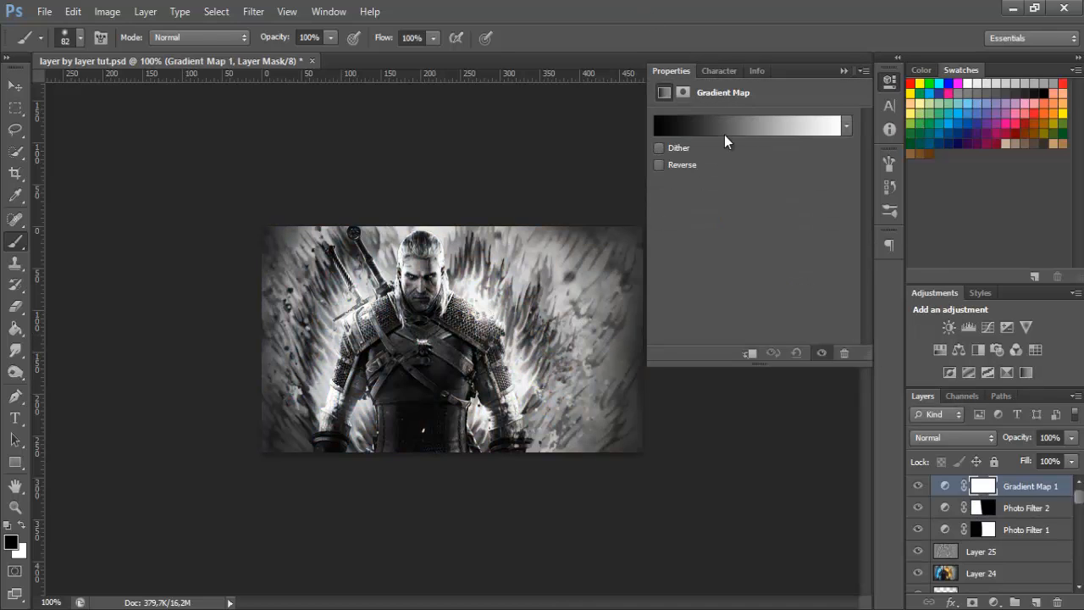
{"action": "left_click", "coordinate": [725, 127]}
{"action": "left_click", "coordinate": [500, 129]}
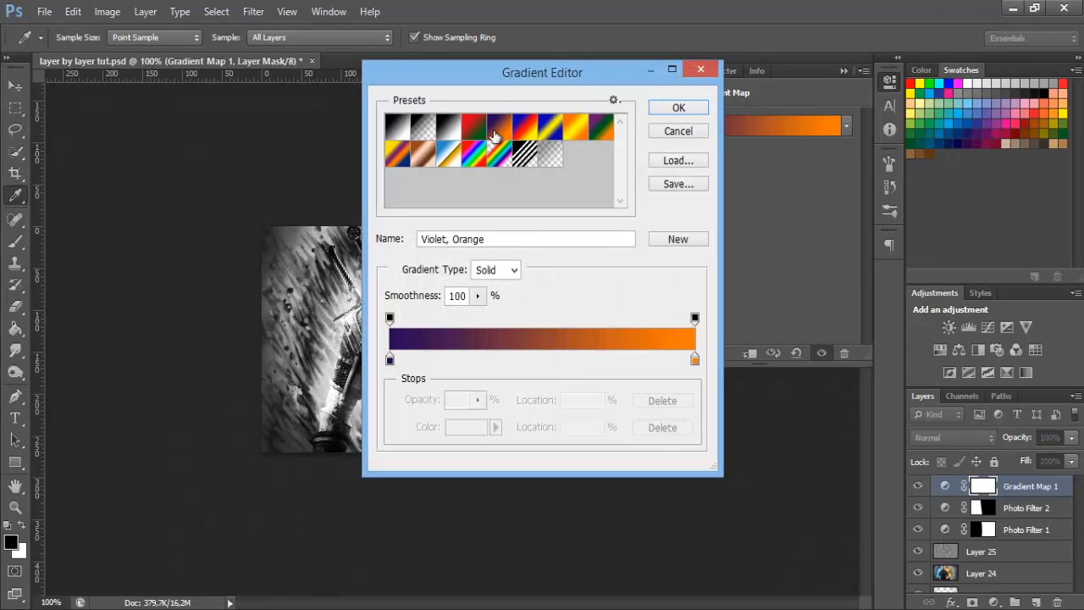
{"action": "left_click_drag", "start_coordinate": [483, 82], "coordinate": [723, 133]}
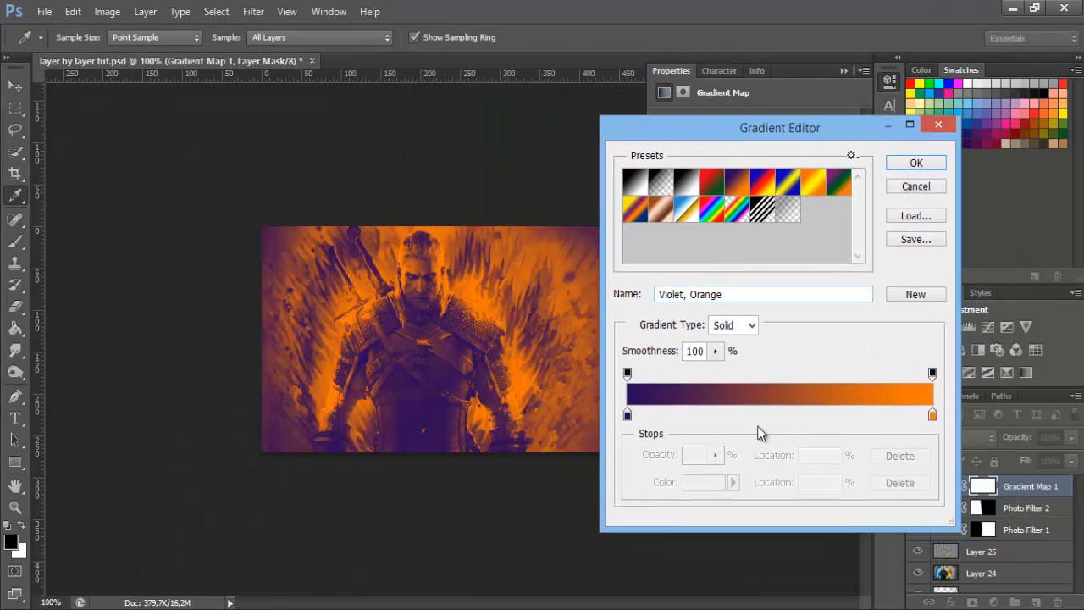
{"action": "left_click", "coordinate": [917, 163]}
{"action": "key", "text": "b"}
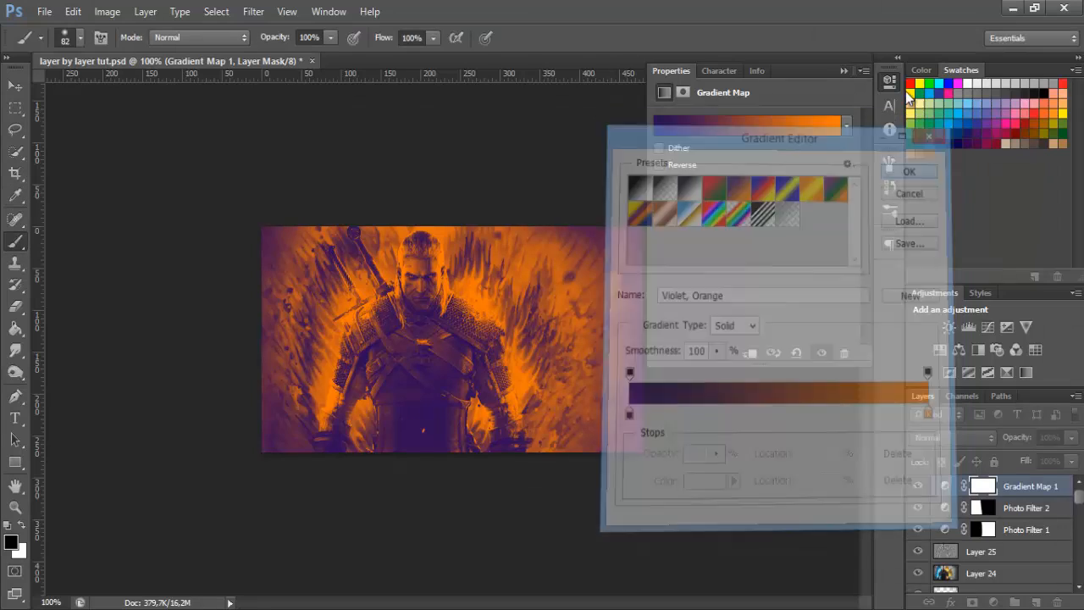
Set the violet-orange Gradient Map's blend mode to Soft Light and its opacity to 30%
{"action": "left_click", "coordinate": [947, 435]}
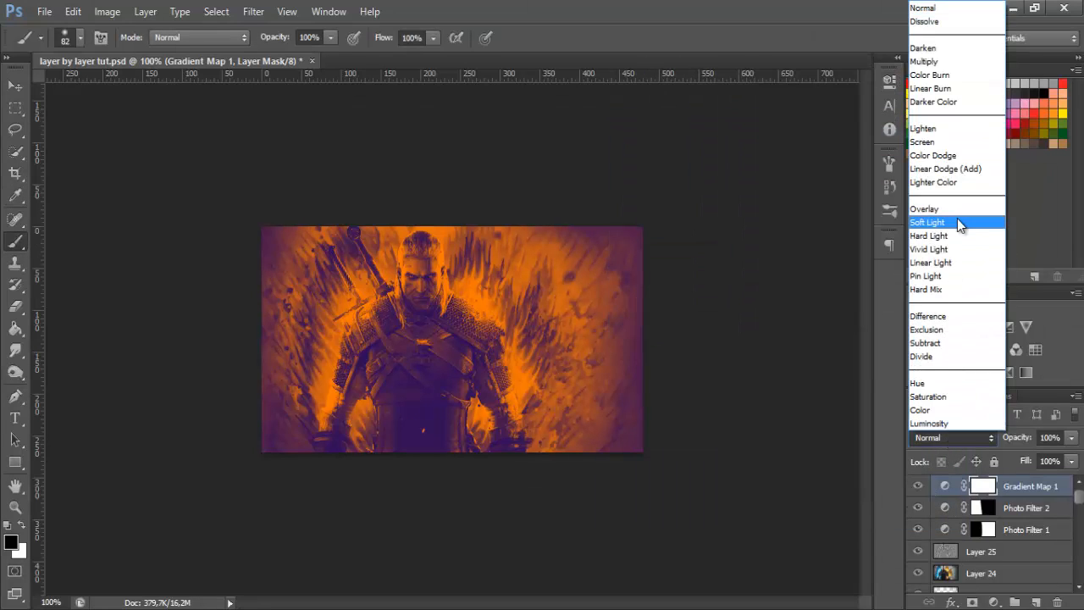
{"action": "left_click", "coordinate": [956, 217]}
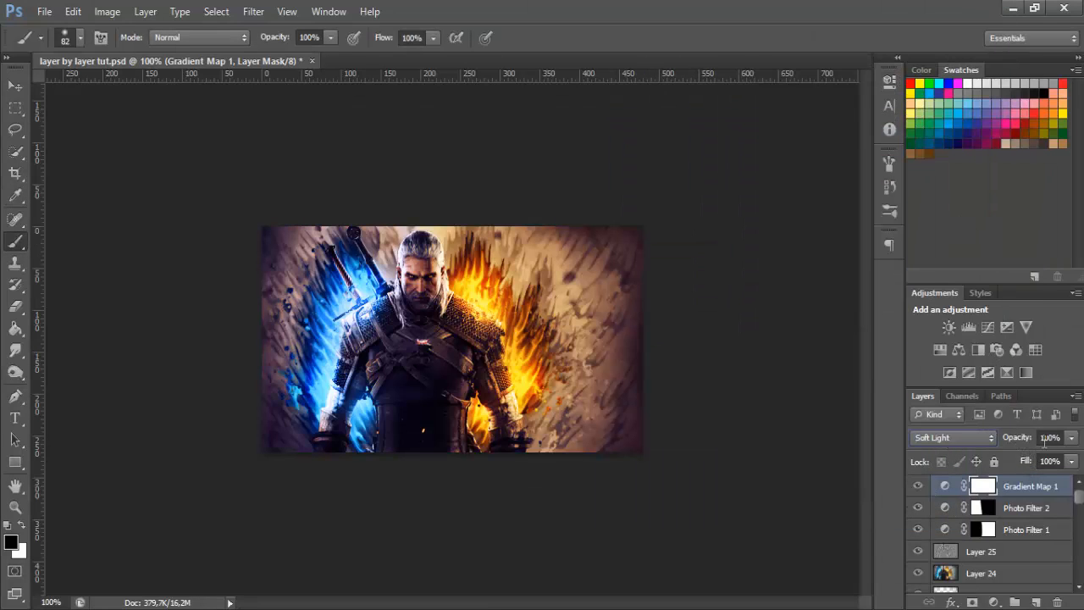
{"action": "left_click", "coordinate": [1050, 437]}
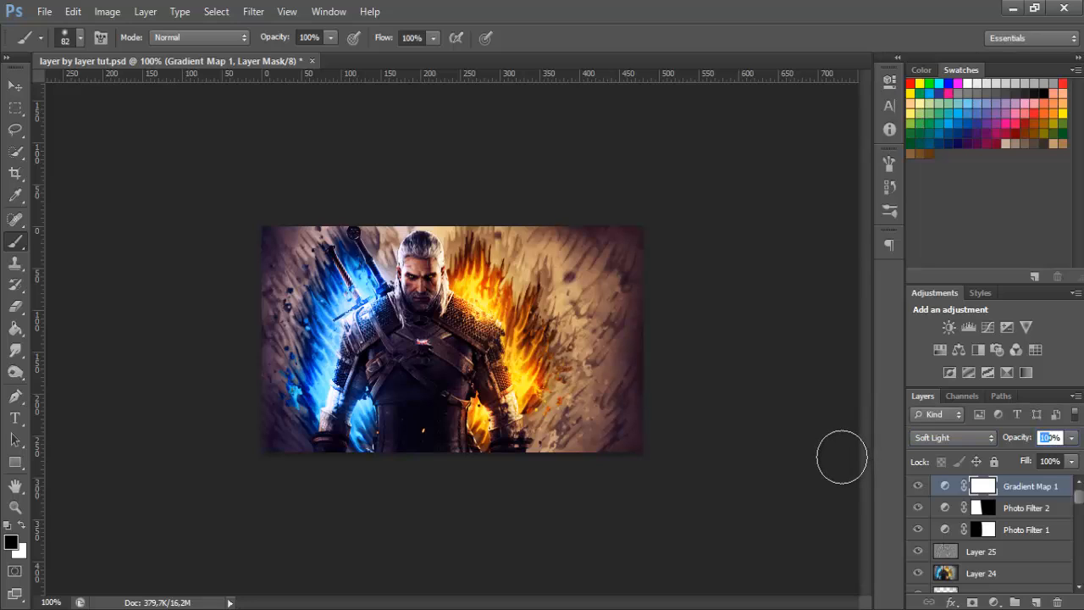
{"action": "type", "text": "40"}
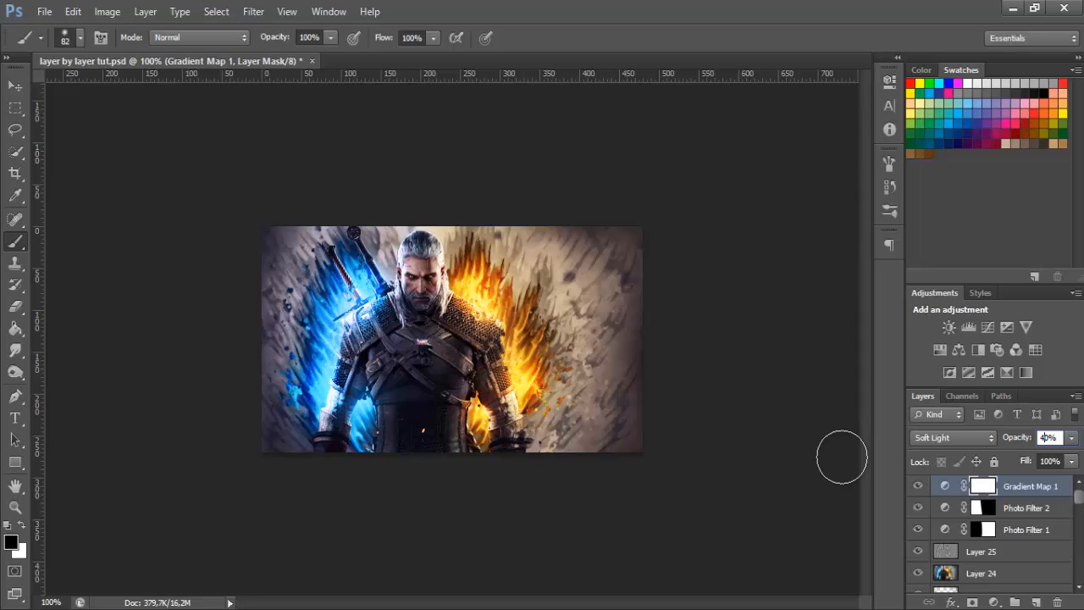
{"action": "type", "text": "3"}
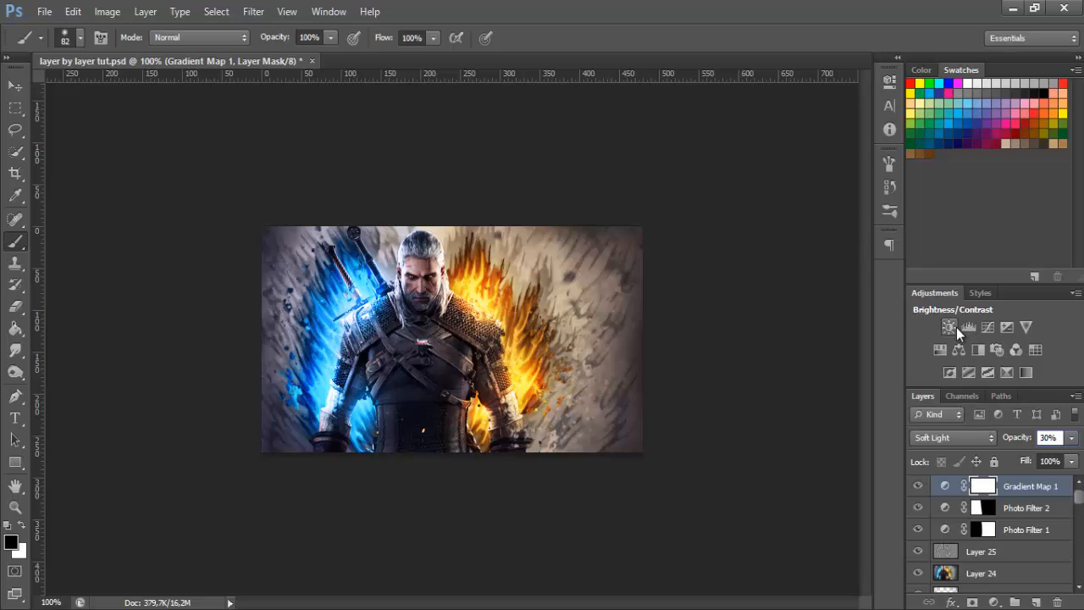
Add a second Gradient Map adjustment on top using the Violet, Green, Orange preset
{"action": "left_click", "coordinate": [1024, 373]}
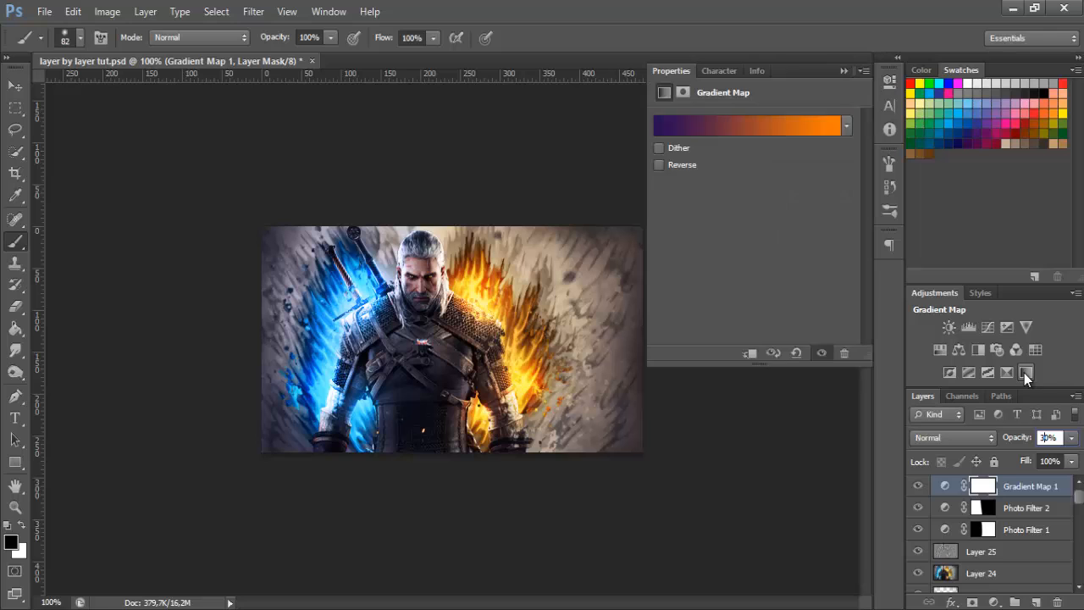
{"action": "left_click", "coordinate": [776, 129]}
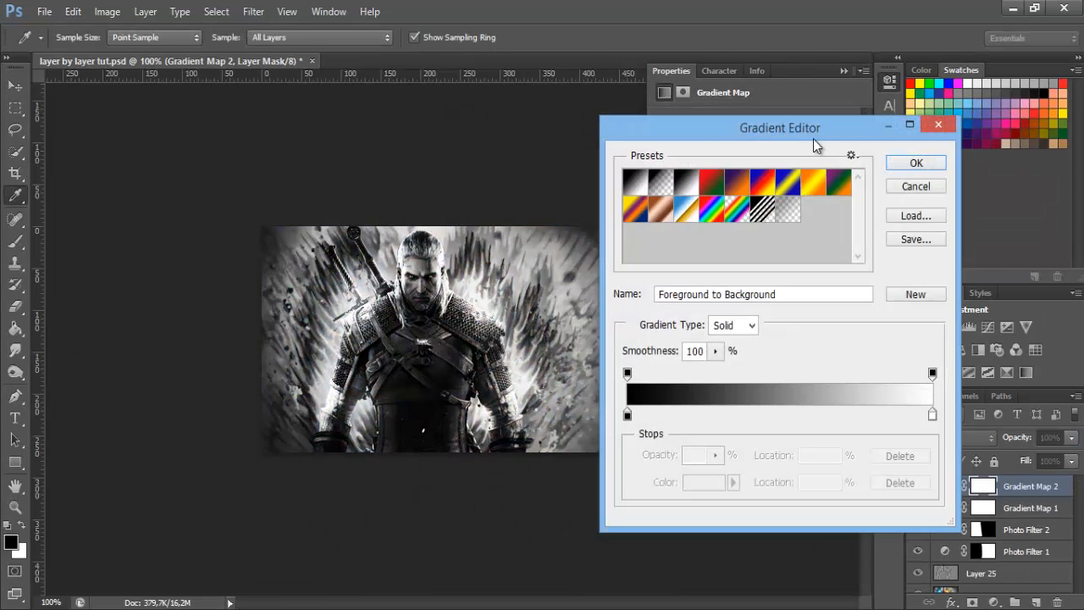
{"action": "left_click", "coordinate": [838, 182]}
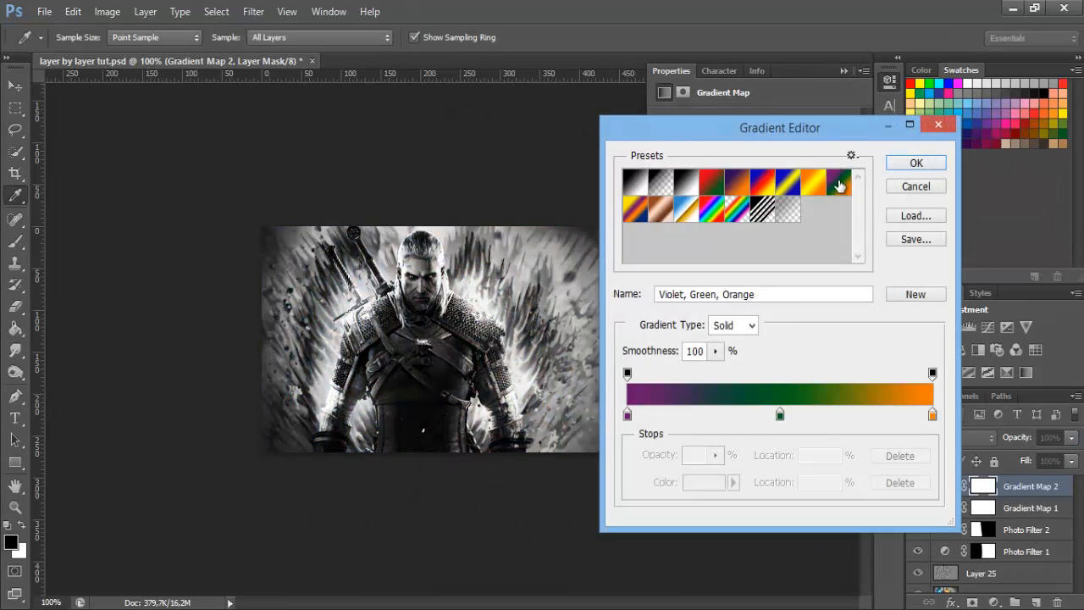
{"action": "left_click", "coordinate": [924, 161]}
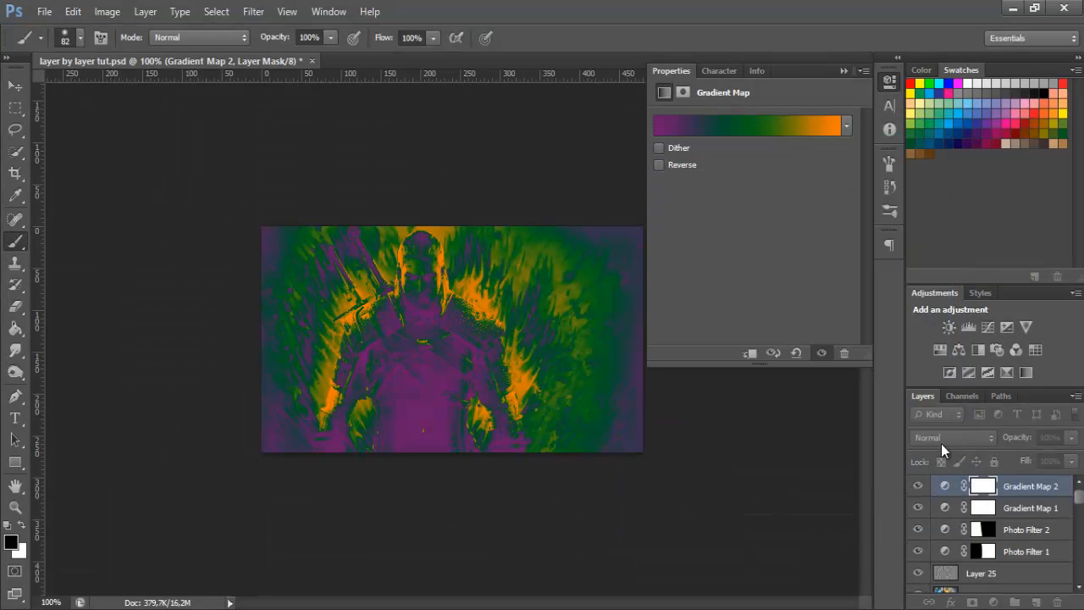
Set Gradient Map 2's blend mode to Screen and its opacity to 20%
{"action": "left_click", "coordinate": [941, 439]}
{"action": "left_click", "coordinate": [943, 143]}
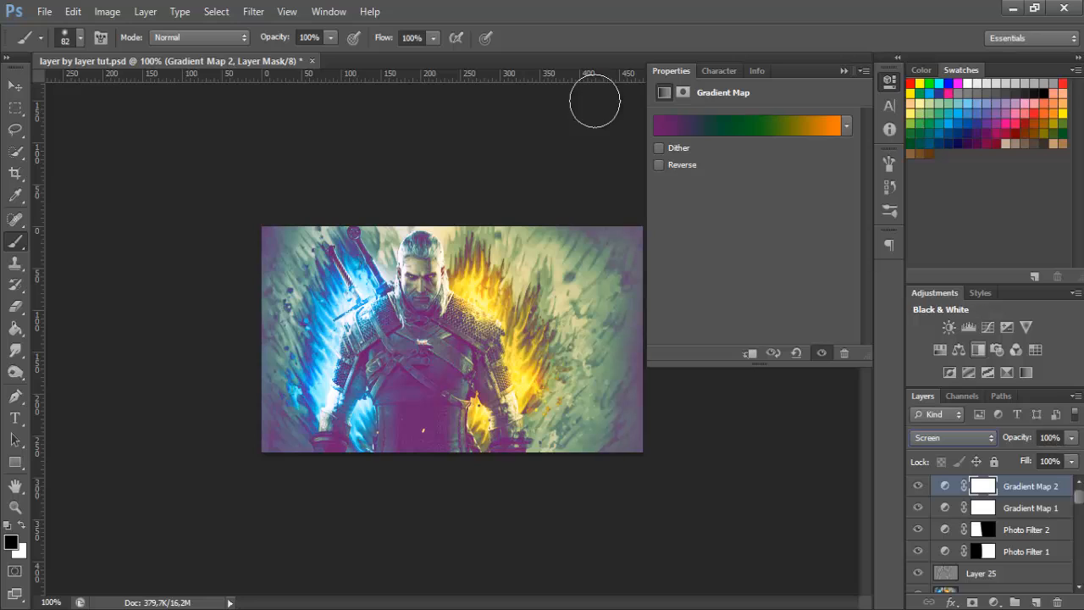
{"action": "left_click", "coordinate": [1049, 436]}
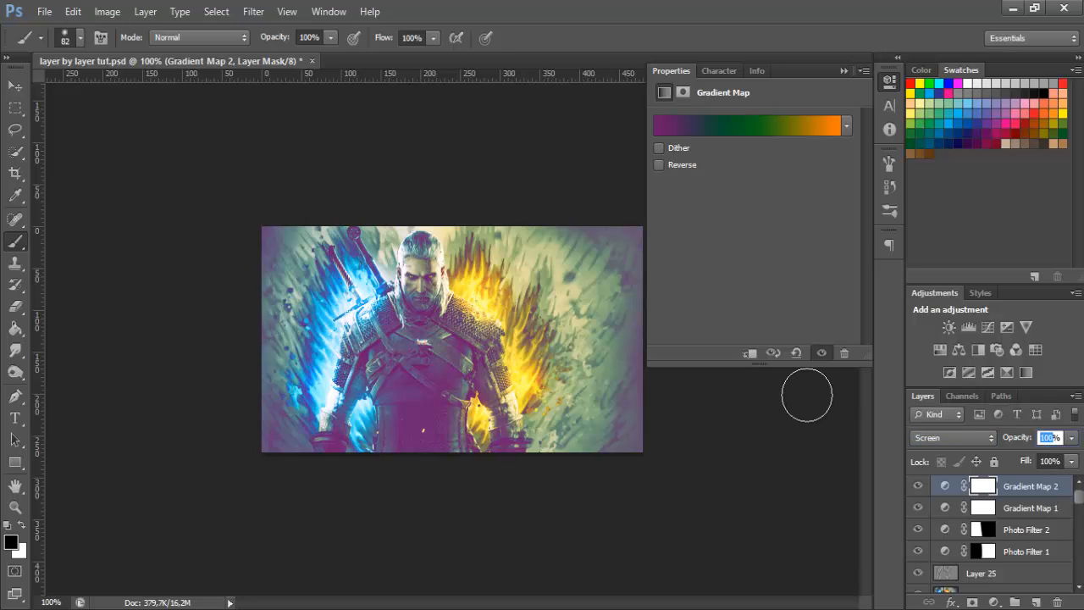
{"action": "type", "text": "20"}
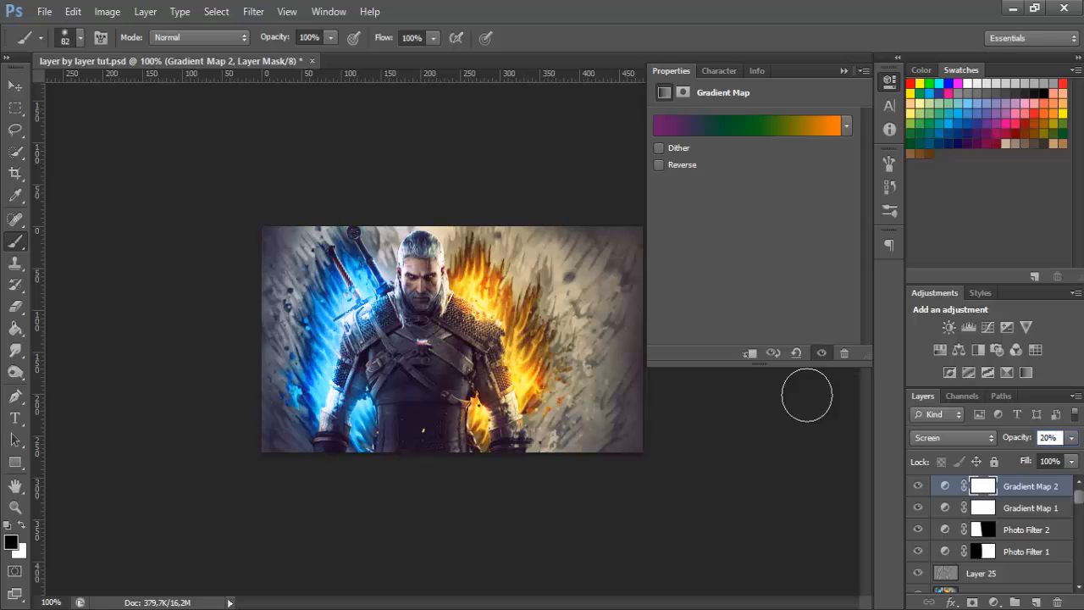
Compare the image with and without Gradient Map 2 and set that layer's opacity to 10%
{"action": "left_click", "coordinate": [918, 486]}
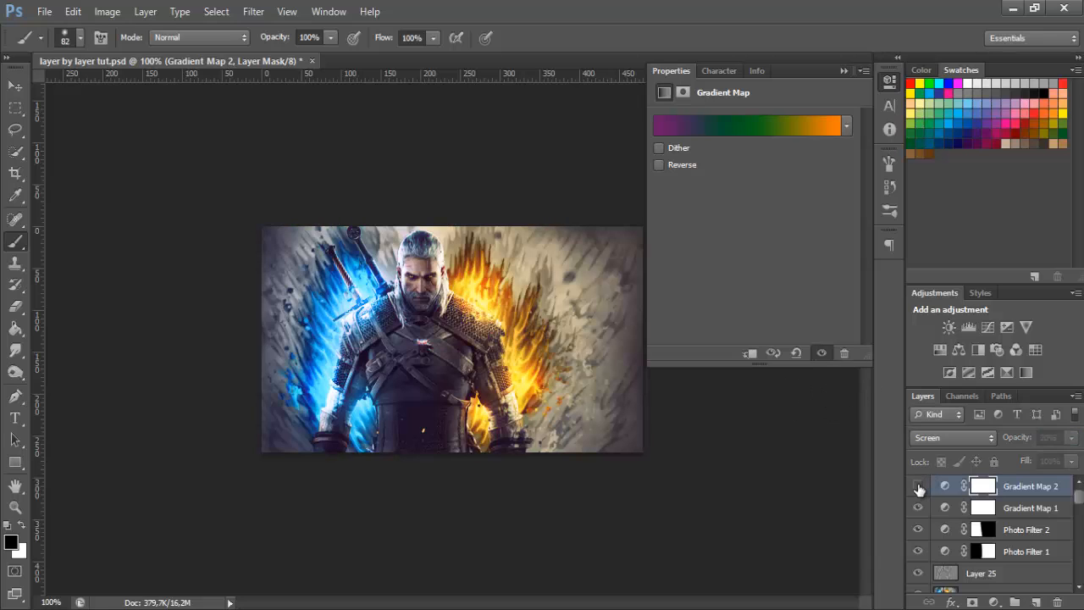
{"action": "left_click", "coordinate": [918, 486]}
{"action": "left_click", "coordinate": [918, 486]}
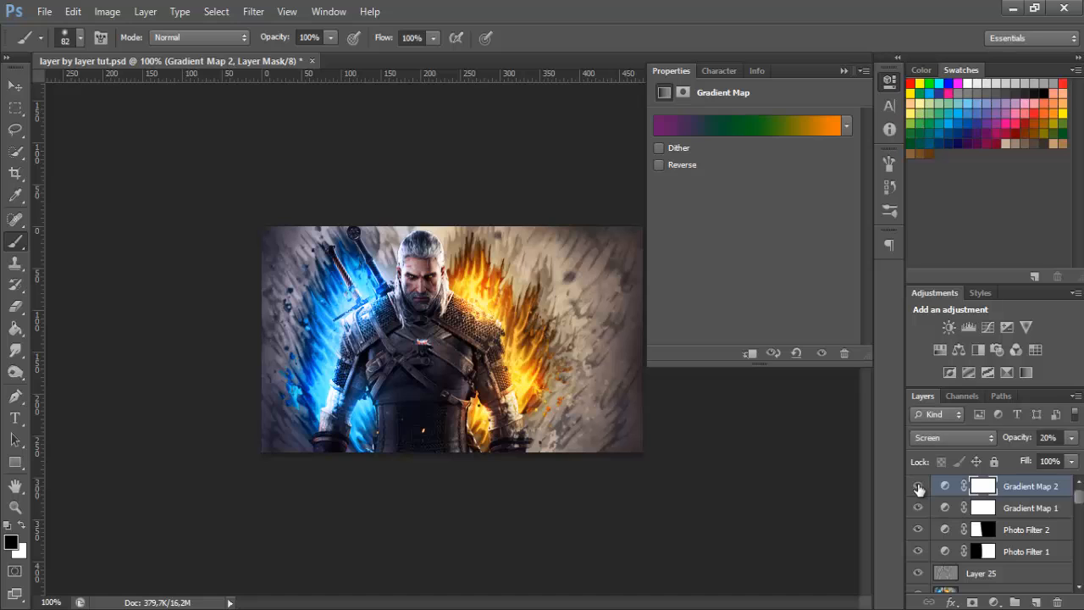
{"action": "left_click", "coordinate": [918, 486]}
{"action": "left_click", "coordinate": [918, 486]}
{"action": "left_click", "coordinate": [918, 486]}
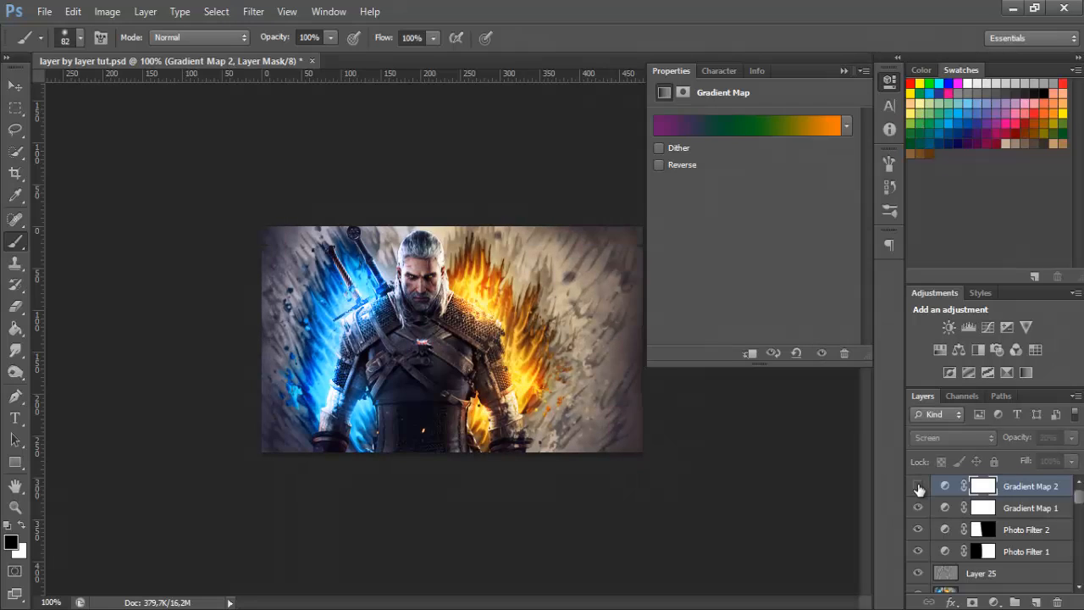
{"action": "left_click", "coordinate": [918, 486]}
{"action": "left_click", "coordinate": [890, 81]}
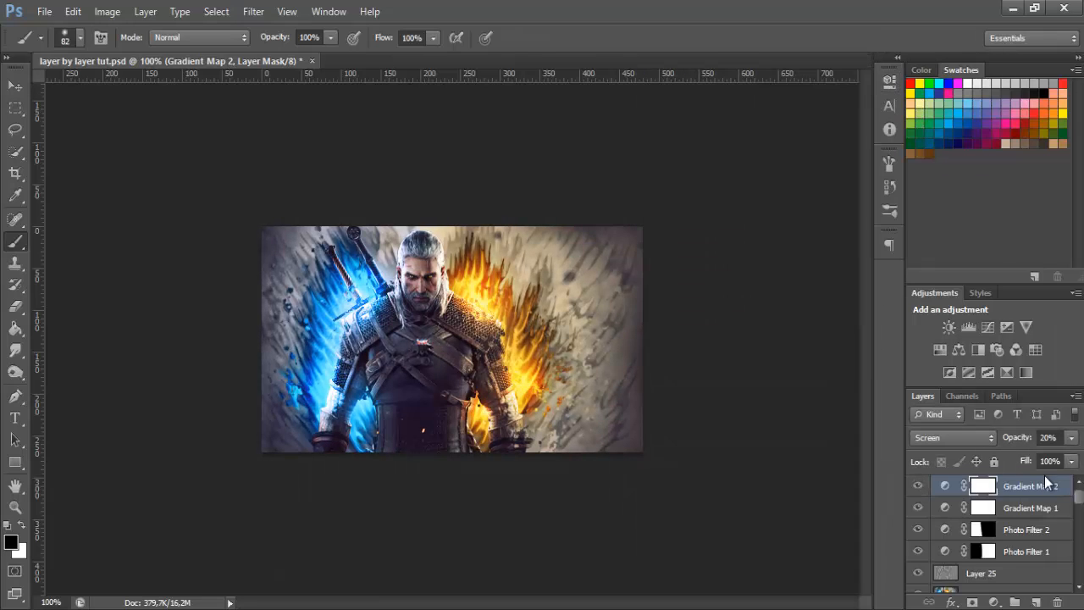
{"action": "left_click", "coordinate": [1048, 437]}
{"action": "type", "text": "1"}
Duplicate the Gradient Map 2 layer under the default copy name
{"action": "right_click", "coordinate": [1022, 489]}
{"action": "left_click", "coordinate": [911, 92]}
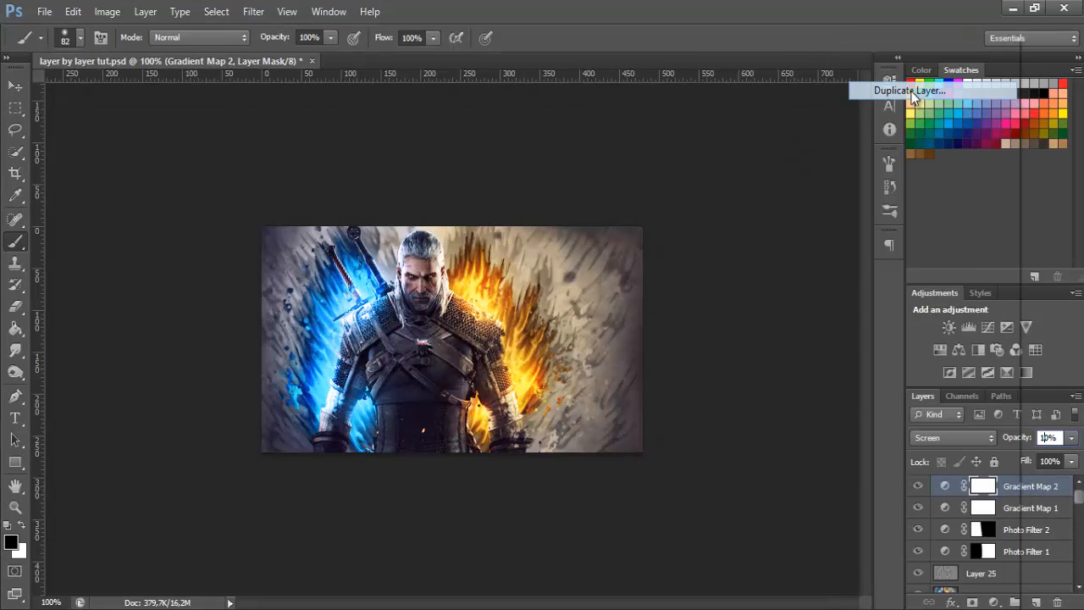
{"action": "left_click", "coordinate": [688, 187]}
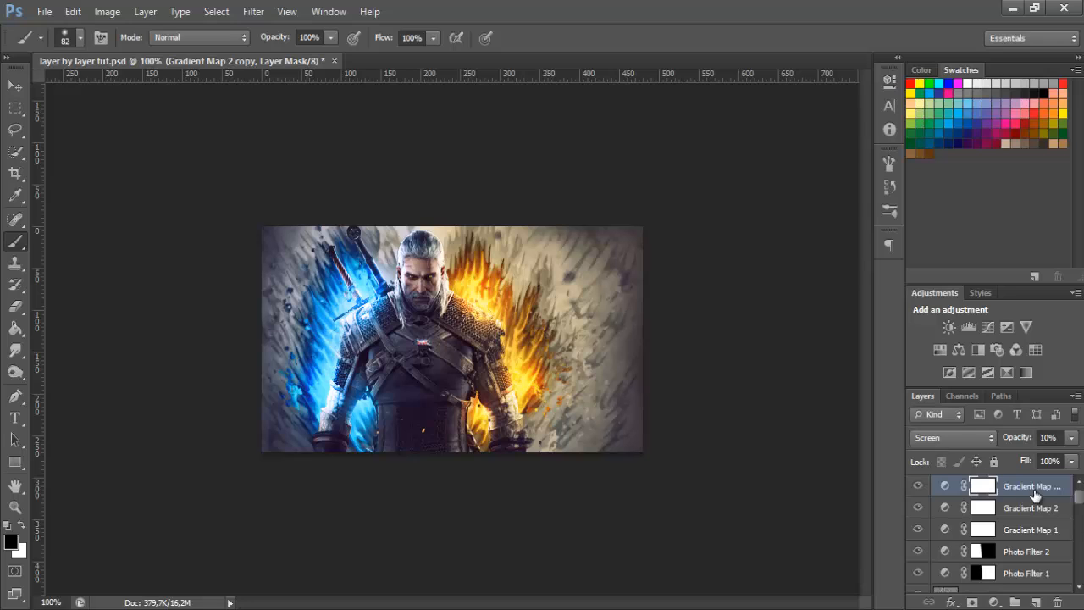
Set the Gradient Map 2 copy's blend mode to Soft Light and its opacity to 20%
{"action": "left_click", "coordinate": [974, 437]}
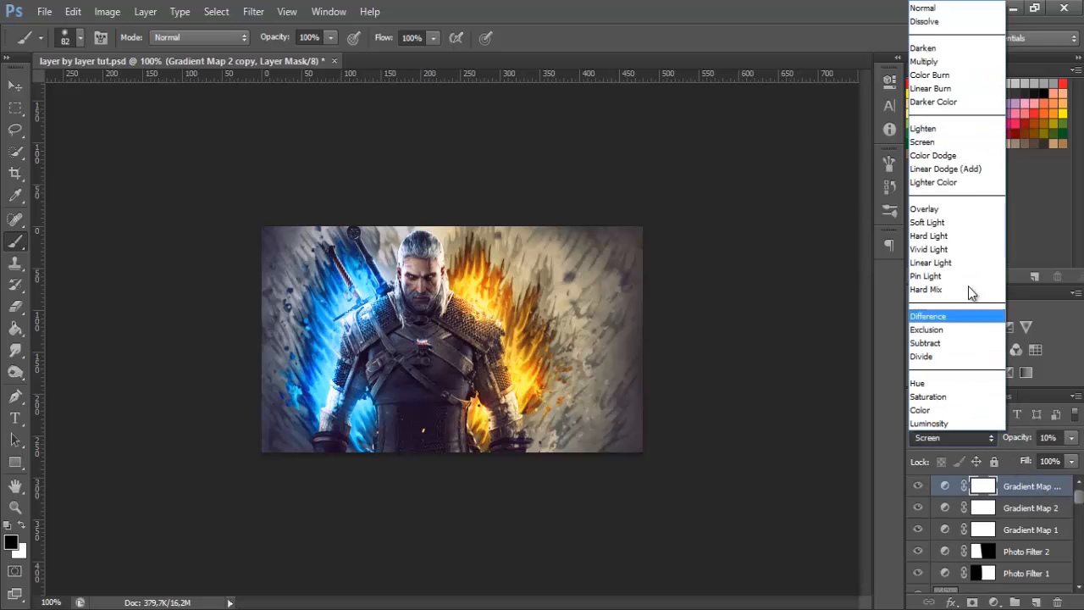
{"action": "left_click", "coordinate": [970, 233]}
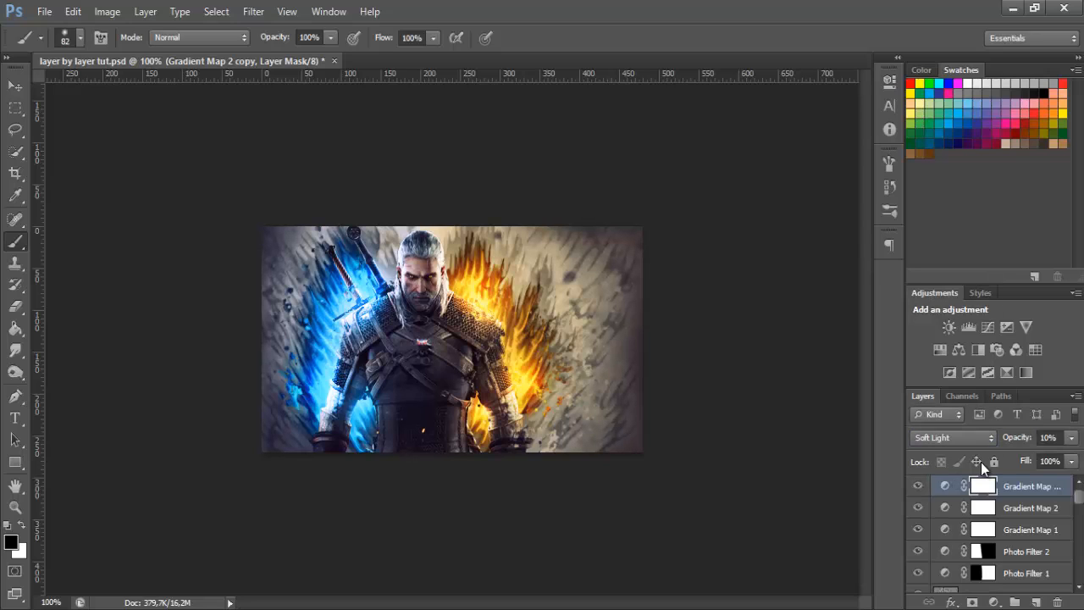
{"action": "left_click", "coordinate": [1048, 437]}
{"action": "type", "text": "20"}
{"action": "key", "text": "Return"}
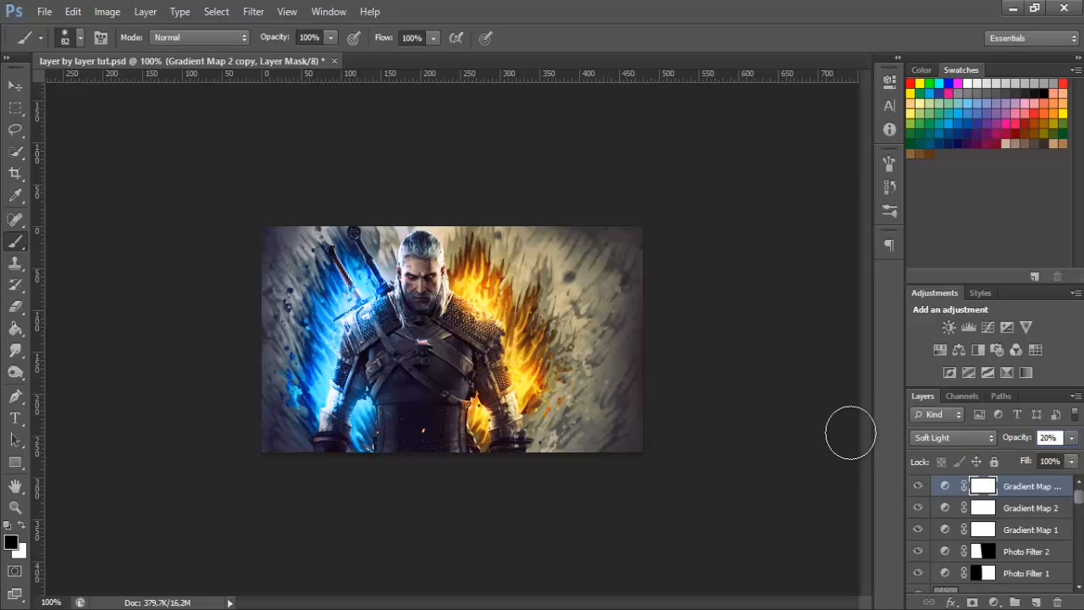
Stamp all visible layers into a new layer on top and duplicate that merged layer
{"action": "key", "text": "ctrl+shift+alt+n"}
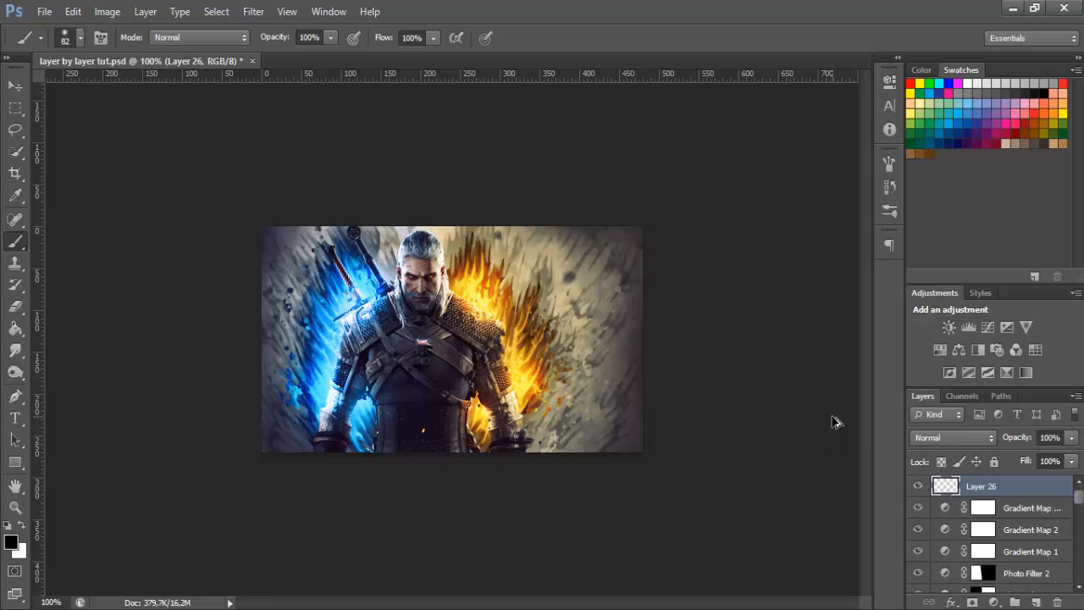
{"action": "key", "text": "ctrl+shift+alt+e"}
{"action": "key", "text": "ctrl+j"}
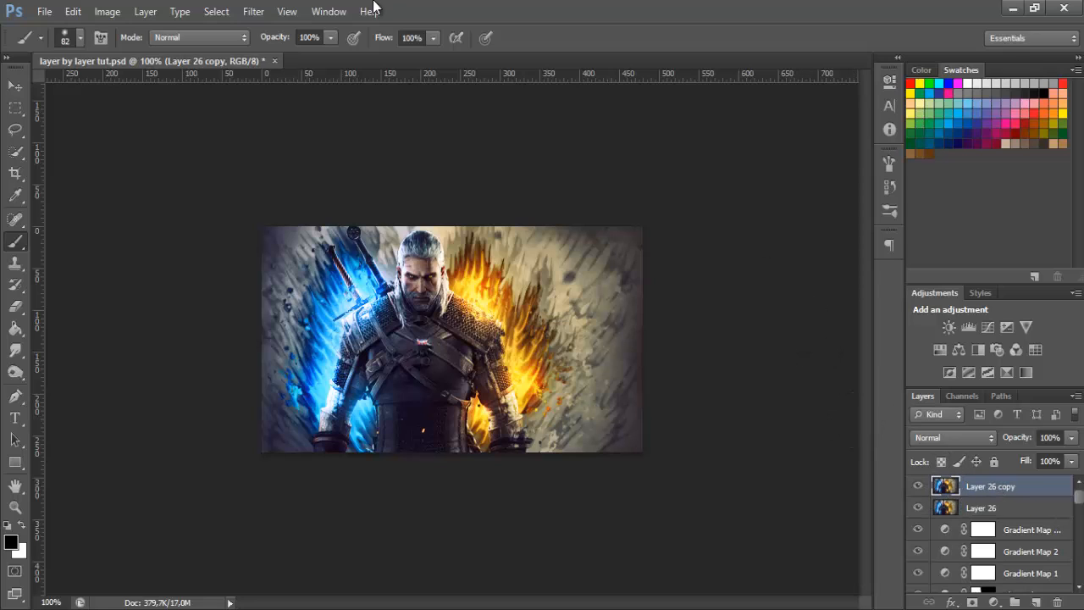
Apply Lighting Effects to the Layer 26 copy with a Point light placed over the blue flames beside the character's shoulder
{"action": "left_click", "coordinate": [253, 11]}
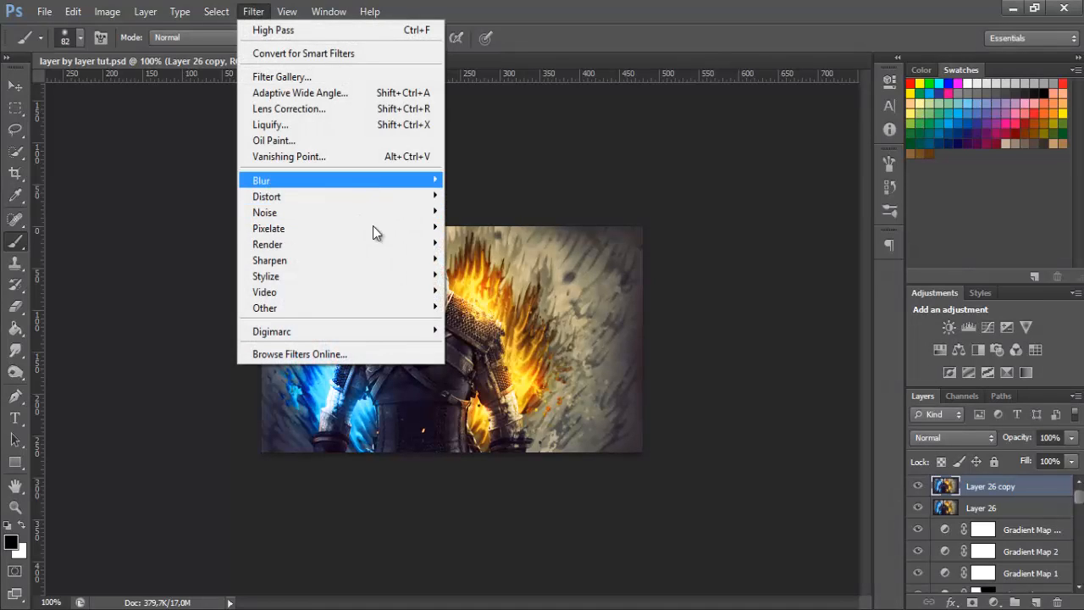
{"action": "mouse_move", "coordinate": [267, 11]}
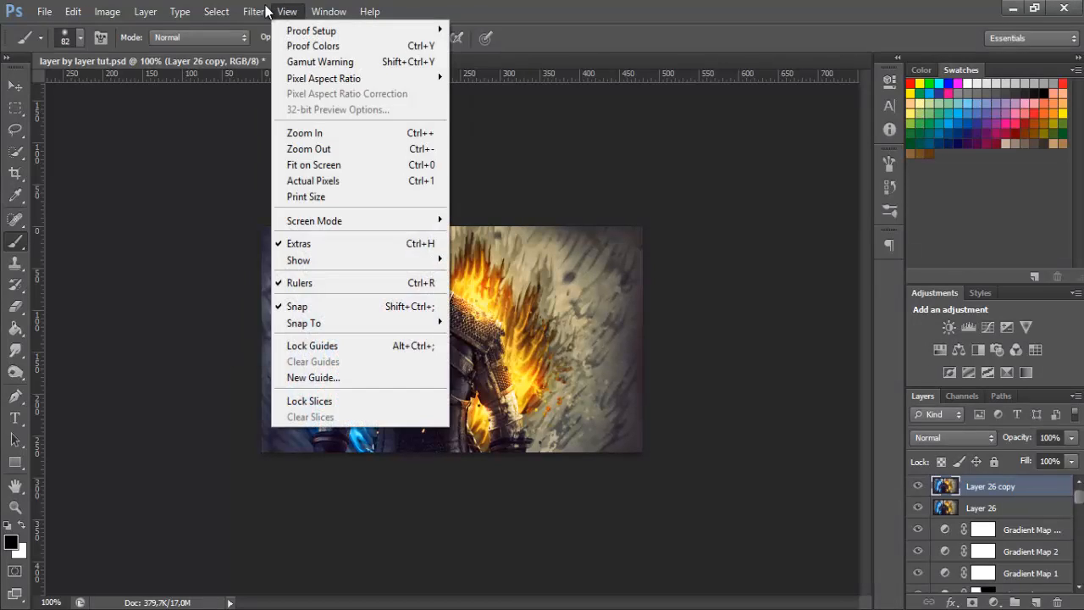
{"action": "mouse_move", "coordinate": [312, 243]}
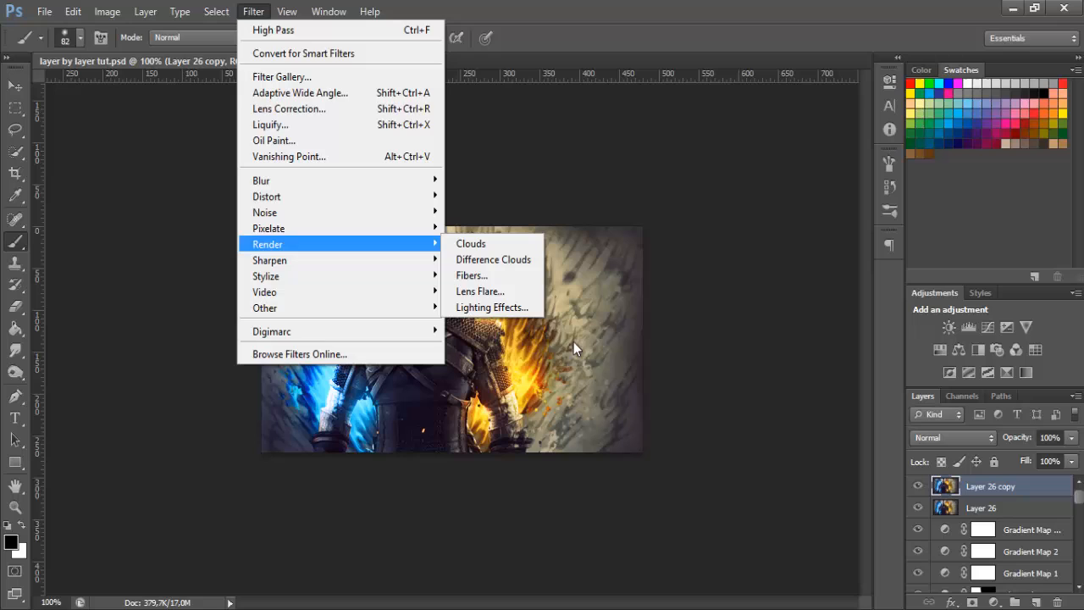
{"action": "left_click", "coordinate": [522, 309]}
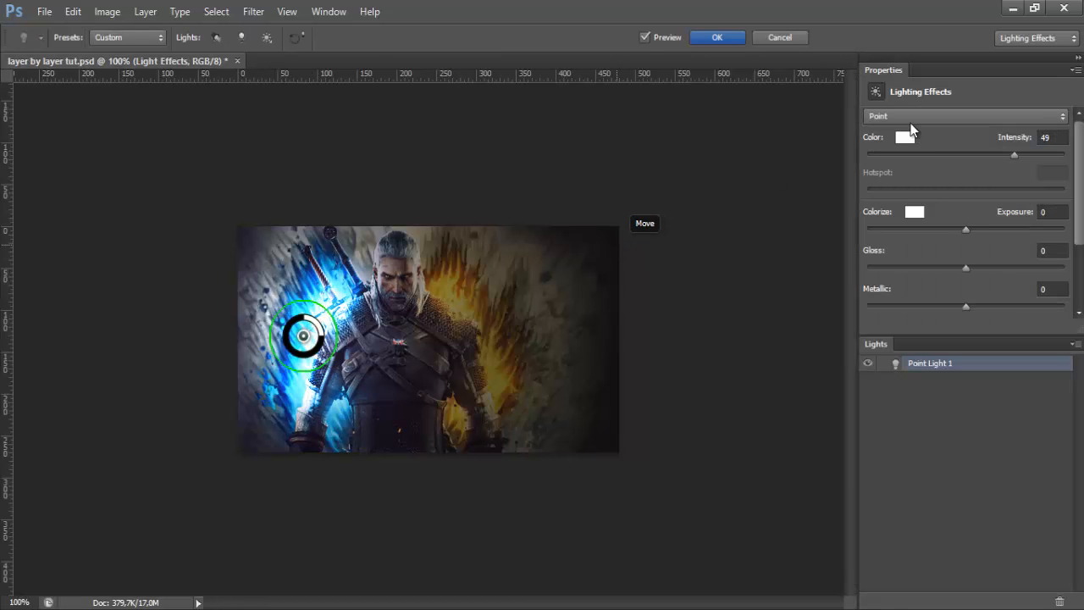
{"action": "left_click", "coordinate": [909, 122]}
{"action": "left_click", "coordinate": [908, 118]}
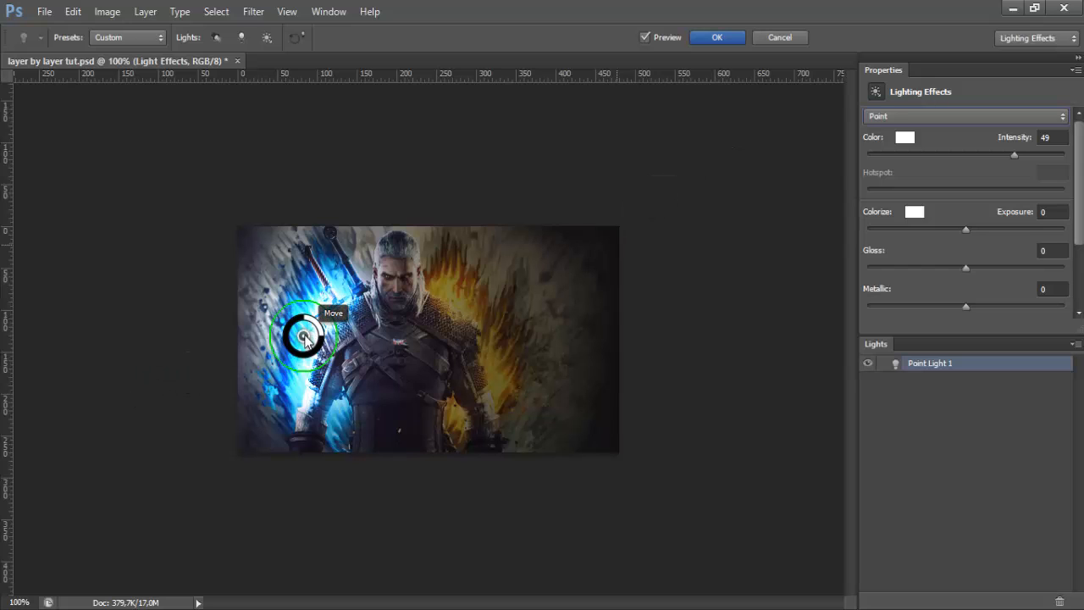
{"action": "mouse_move", "coordinate": [320, 328]}
{"action": "left_mouse_down"}
{"action": "mouse_move", "coordinate": [324, 343]}
{"action": "mouse_move", "coordinate": [323, 331]}
{"action": "left_mouse_up"}
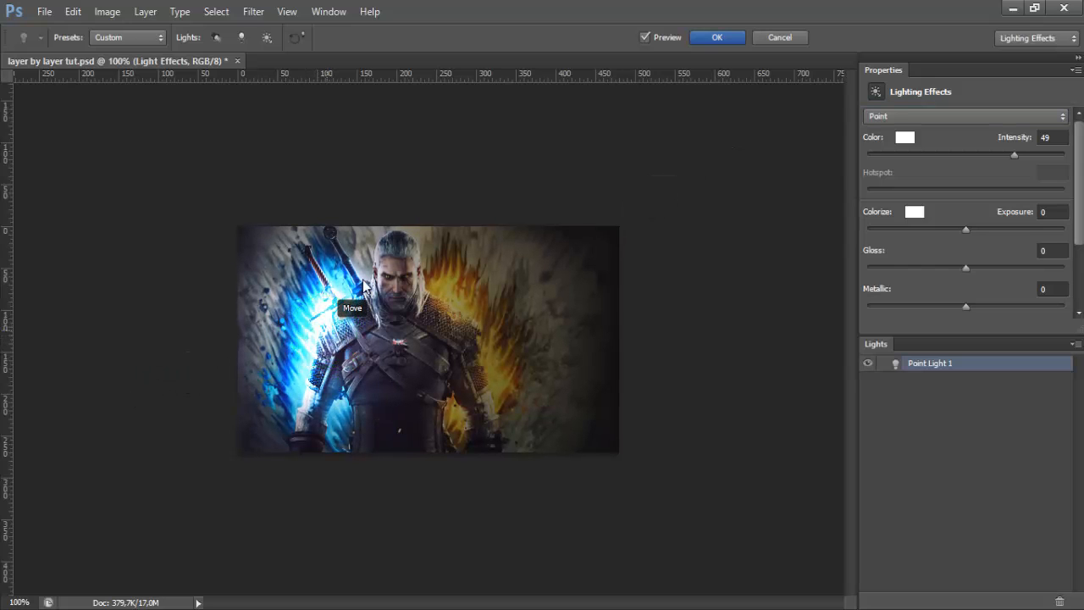
{"action": "left_click", "coordinate": [717, 38]}
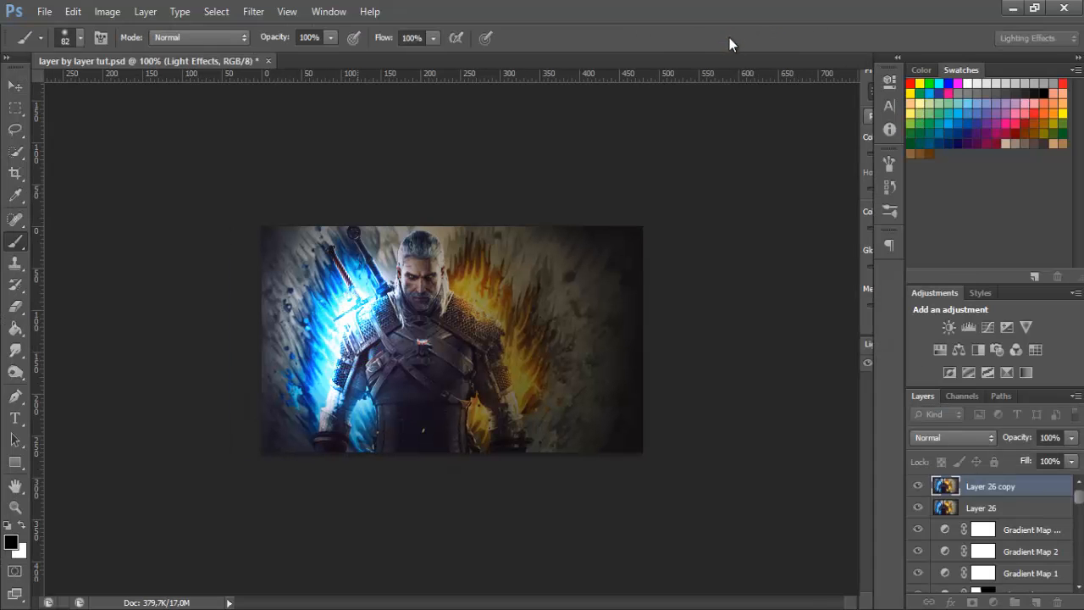
Hide Layer 26 copy and apply Lighting Effects to Layer 26 with the Point light moved over the orange flames
{"action": "left_click", "coordinate": [918, 487]}
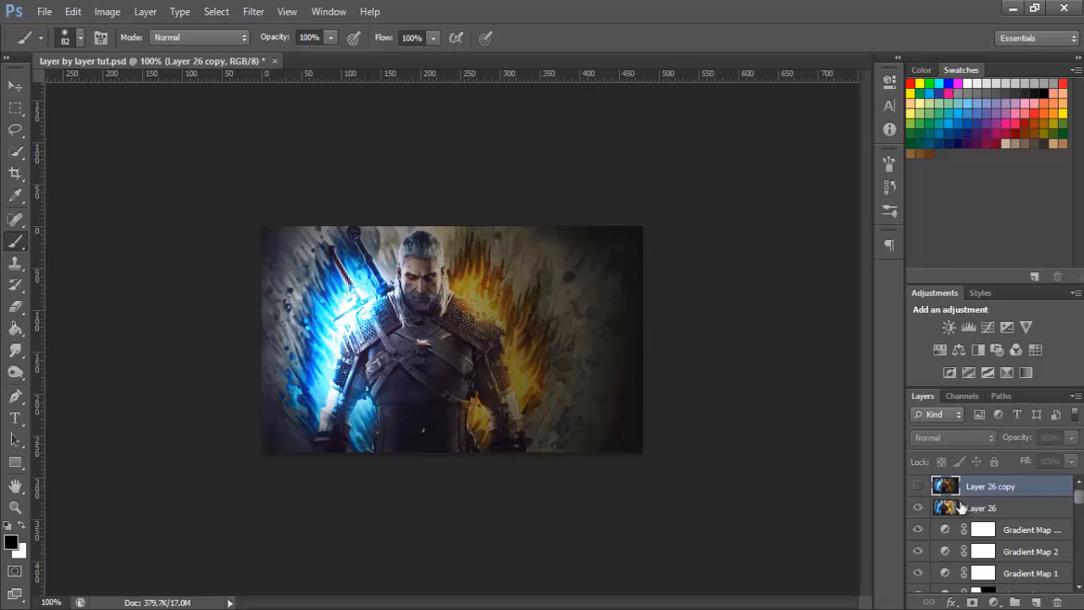
{"action": "left_click", "coordinate": [1008, 508]}
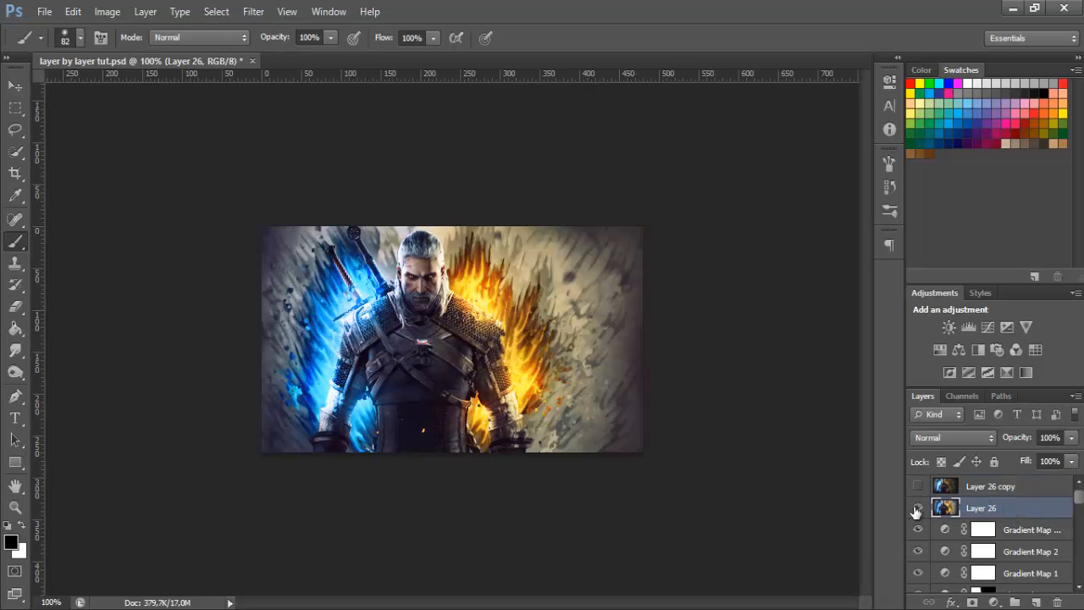
{"action": "left_click", "coordinate": [246, 11]}
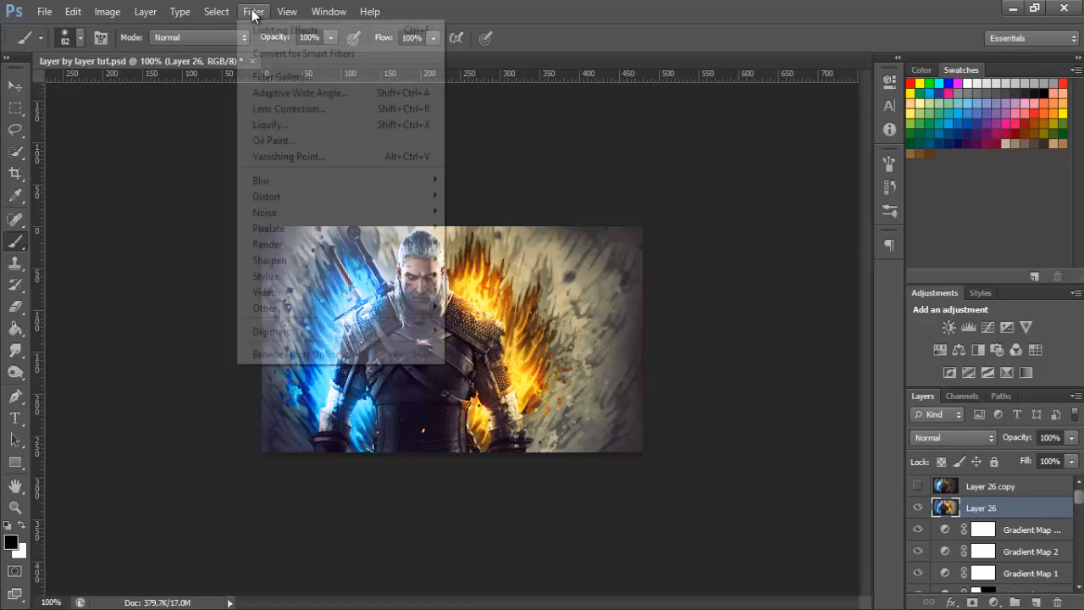
{"action": "mouse_move", "coordinate": [330, 247]}
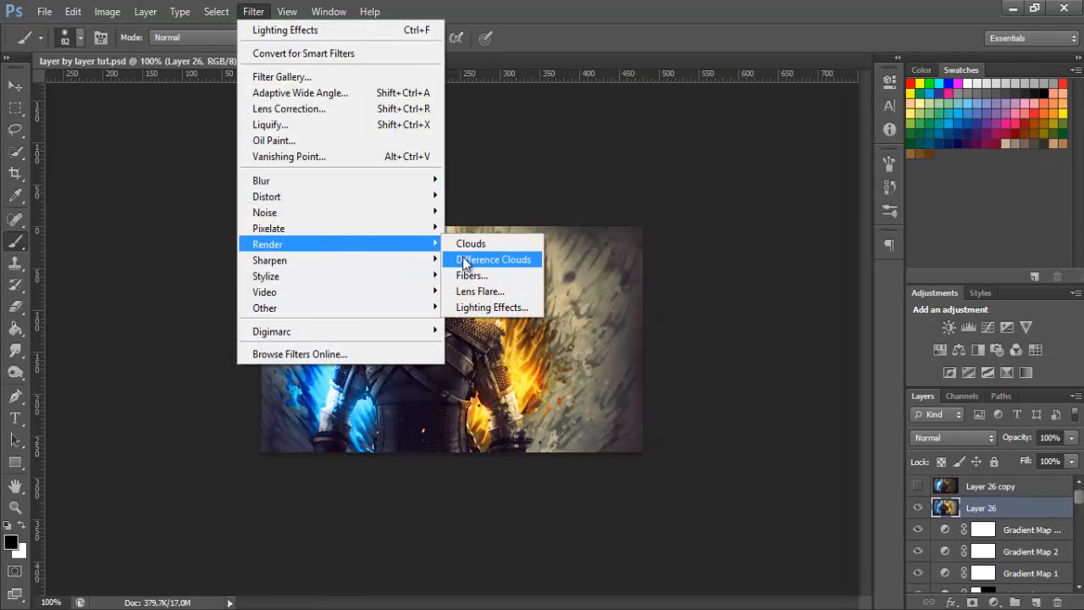
{"action": "left_click", "coordinate": [489, 307]}
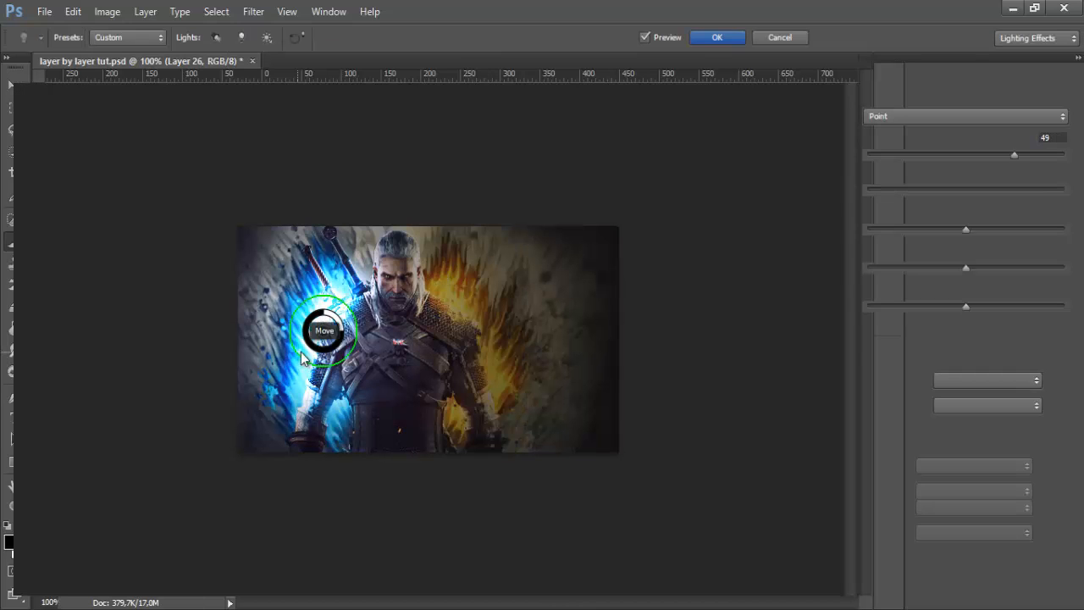
{"action": "left_click_drag", "start_coordinate": [412, 333], "coordinate": [474, 328]}
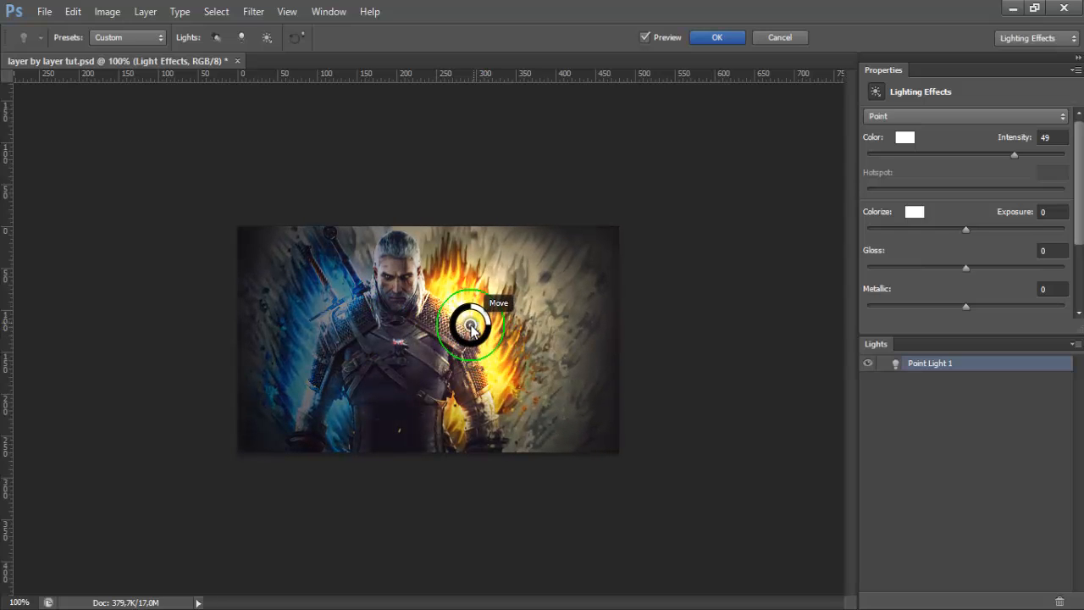
{"action": "left_click", "coordinate": [715, 40]}
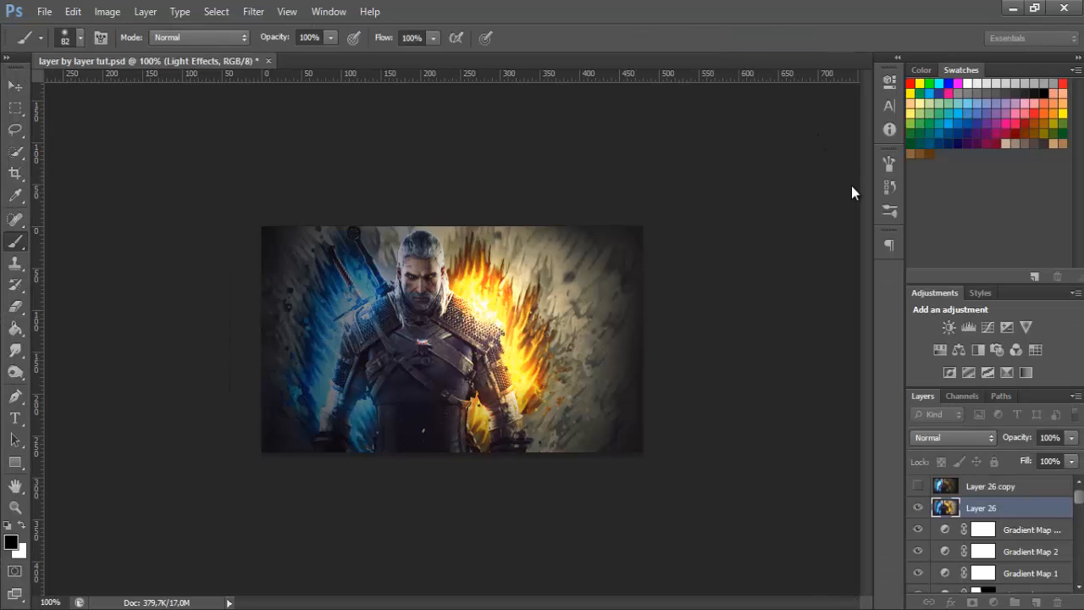
Show Layer 26 copy and erase its orange-flame half, raising the Eraser's opacity to 100%, to reveal Layer 26's lighting
{"action": "left_click", "coordinate": [917, 487]}
{"action": "left_click", "coordinate": [999, 489]}
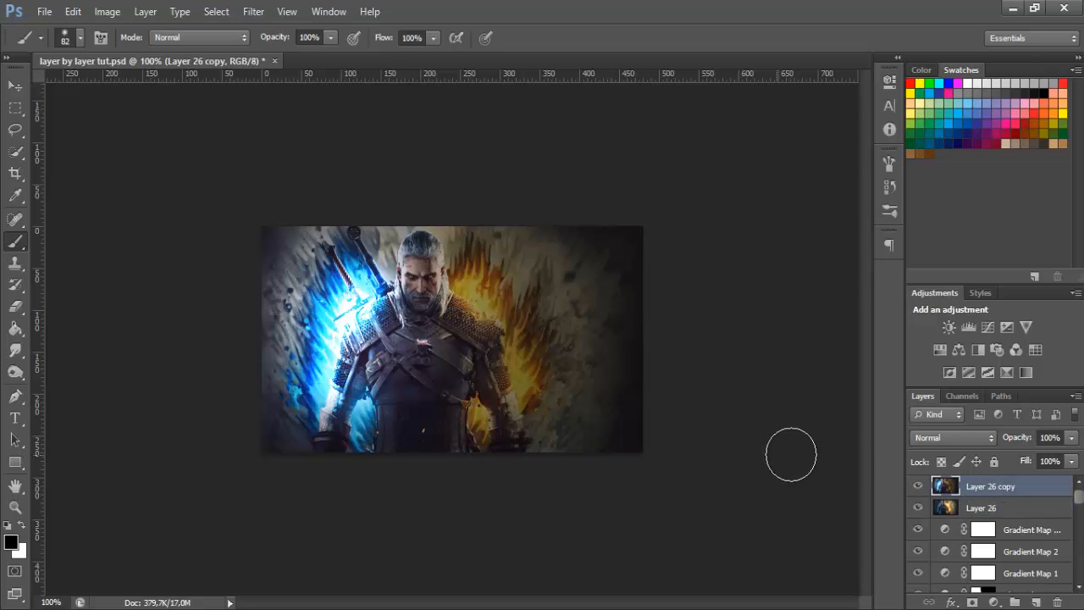
{"action": "left_click", "coordinate": [14, 308]}
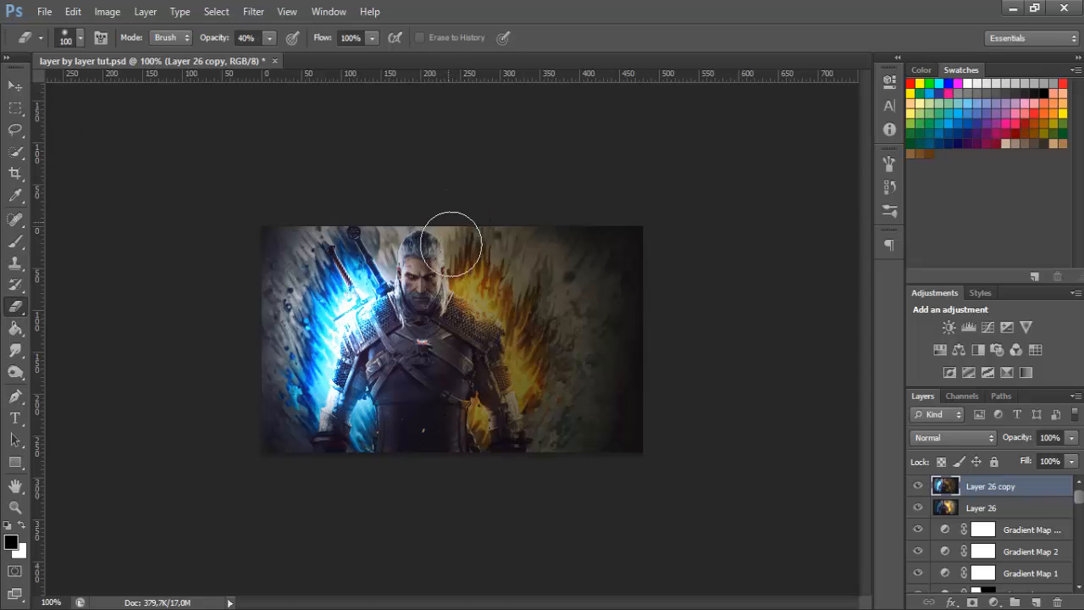
{"action": "left_click_drag", "start_coordinate": [452, 241], "coordinate": [465, 441]}
{"action": "left_click", "coordinate": [269, 37]}
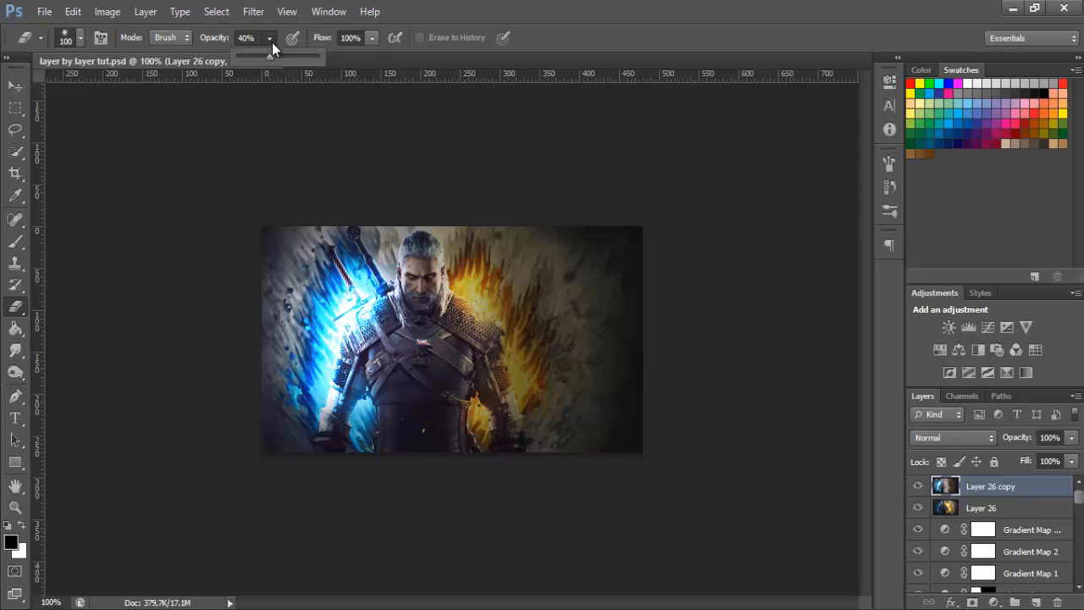
{"action": "left_click_drag", "start_coordinate": [268, 57], "coordinate": [318, 57]}
{"action": "mouse_move", "coordinate": [462, 207]}
{"action": "left_mouse_down"}
{"action": "mouse_move", "coordinate": [483, 347]}
{"action": "mouse_move", "coordinate": [468, 508]}
{"action": "mouse_move", "coordinate": [527, 189]}
{"action": "mouse_move", "coordinate": [521, 413]}
{"action": "mouse_move", "coordinate": [534, 451]}
{"action": "mouse_move", "coordinate": [584, 225]}
{"action": "mouse_move", "coordinate": [561, 502]}
{"action": "mouse_move", "coordinate": [660, 187]}
{"action": "left_mouse_up"}
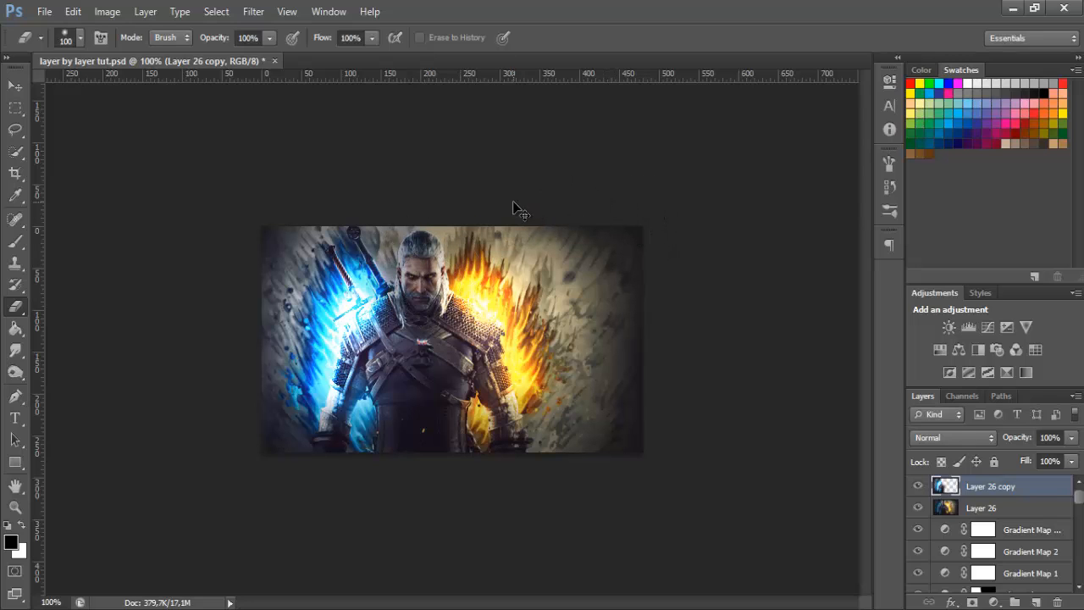
{"action": "key", "text": "ctrl+z"}
{"action": "mouse_move", "coordinate": [518, 174]}
{"action": "left_mouse_down"}
{"action": "mouse_move", "coordinate": [544, 330]}
{"action": "mouse_move", "coordinate": [653, 252]}
{"action": "mouse_move", "coordinate": [633, 294]}
{"action": "mouse_move", "coordinate": [544, 282]}
{"action": "mouse_move", "coordinate": [492, 219]}
{"action": "mouse_move", "coordinate": [470, 371]}
{"action": "mouse_move", "coordinate": [477, 243]}
{"action": "mouse_move", "coordinate": [470, 282]}
{"action": "mouse_move", "coordinate": [457, 245]}
{"action": "left_mouse_up"}
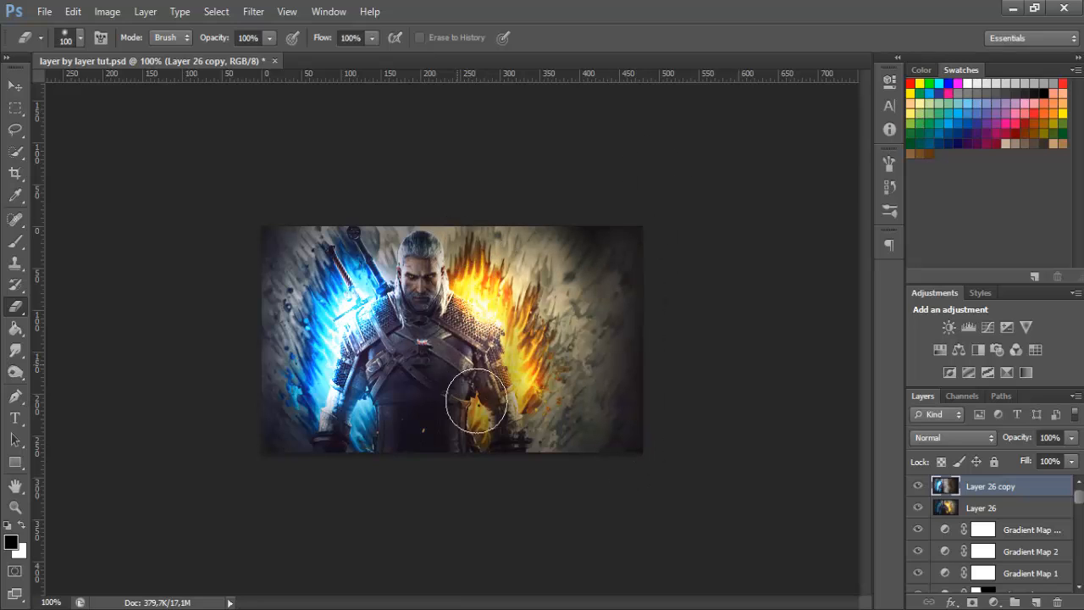
{"action": "left_click_drag", "start_coordinate": [635, 431], "coordinate": [847, 456]}
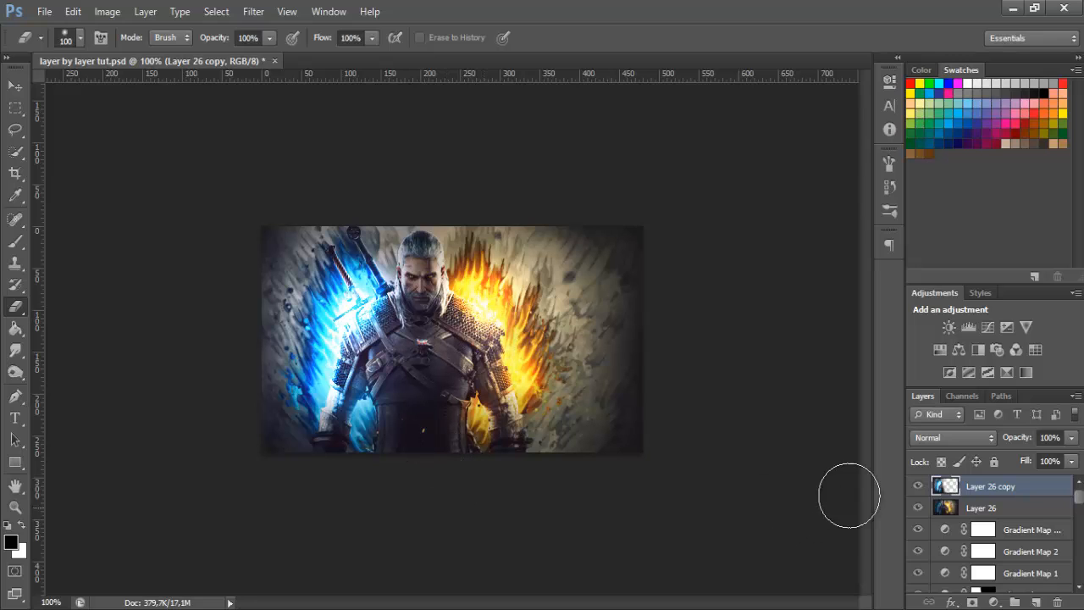
Compare the image with and without the lighting on Layer 26 and Layer 26 copy, leaving both layers visible
{"action": "left_click", "coordinate": [917, 486]}
{"action": "left_click", "coordinate": [917, 486]}
{"action": "left_click", "coordinate": [918, 508]}
{"action": "left_click", "coordinate": [918, 508]}
{"action": "left_click", "coordinate": [918, 508]}
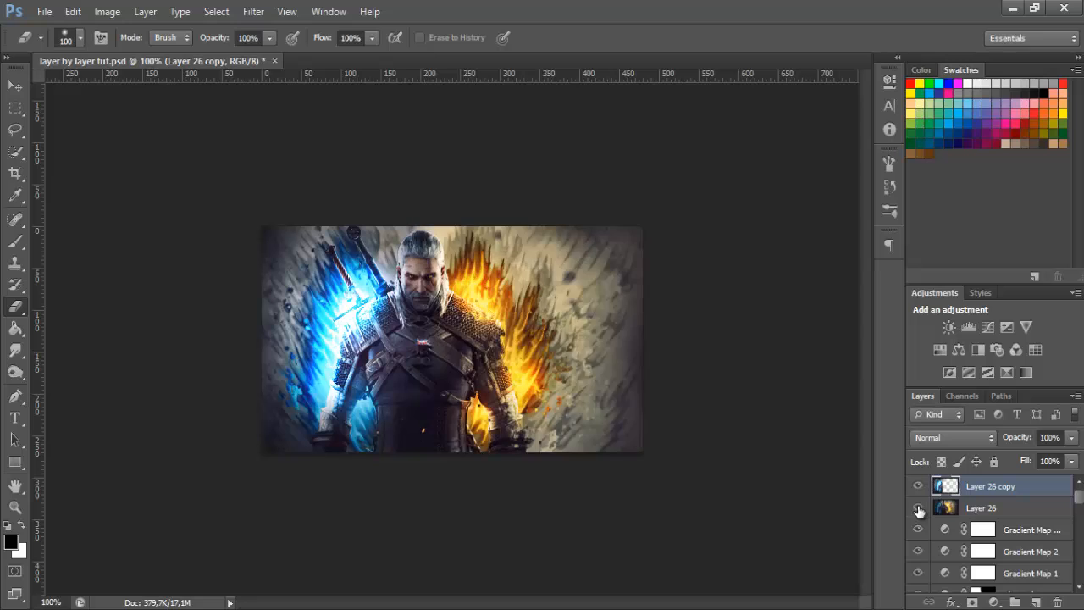
{"action": "left_click", "coordinate": [918, 508]}
{"action": "left_click", "coordinate": [918, 487]}
{"action": "left_click", "coordinate": [918, 487]}
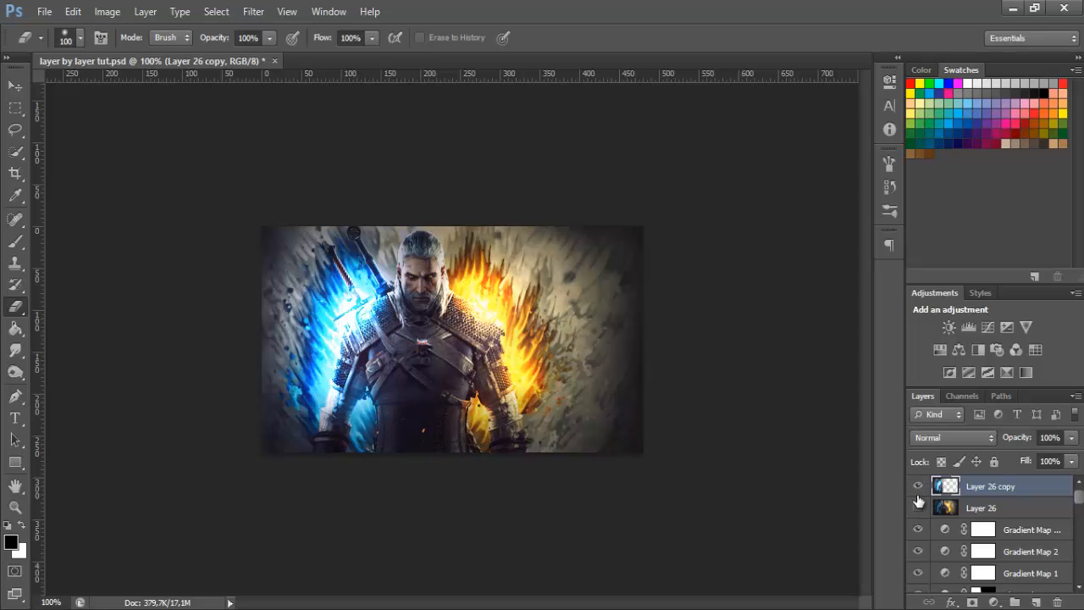
{"action": "left_click", "coordinate": [918, 490]}
{"action": "left_click", "coordinate": [918, 490]}
{"action": "left_click", "coordinate": [918, 507]}
Set the opacity of both Layer 26 and Layer 26 copy to 80%
{"action": "left_click", "coordinate": [999, 512], "text": "shift"}
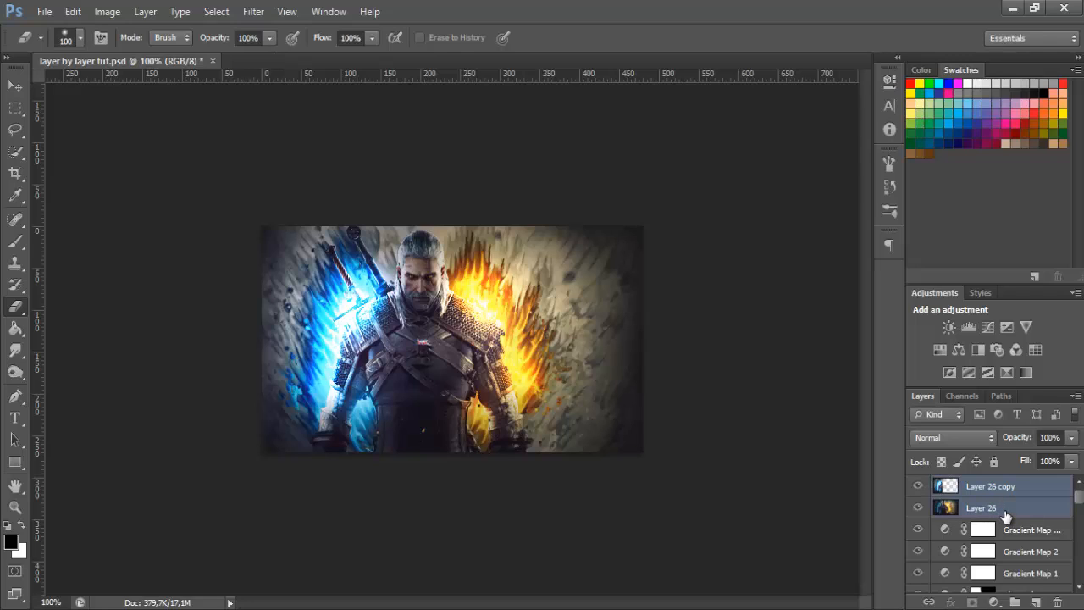
{"action": "left_click", "coordinate": [1050, 437]}
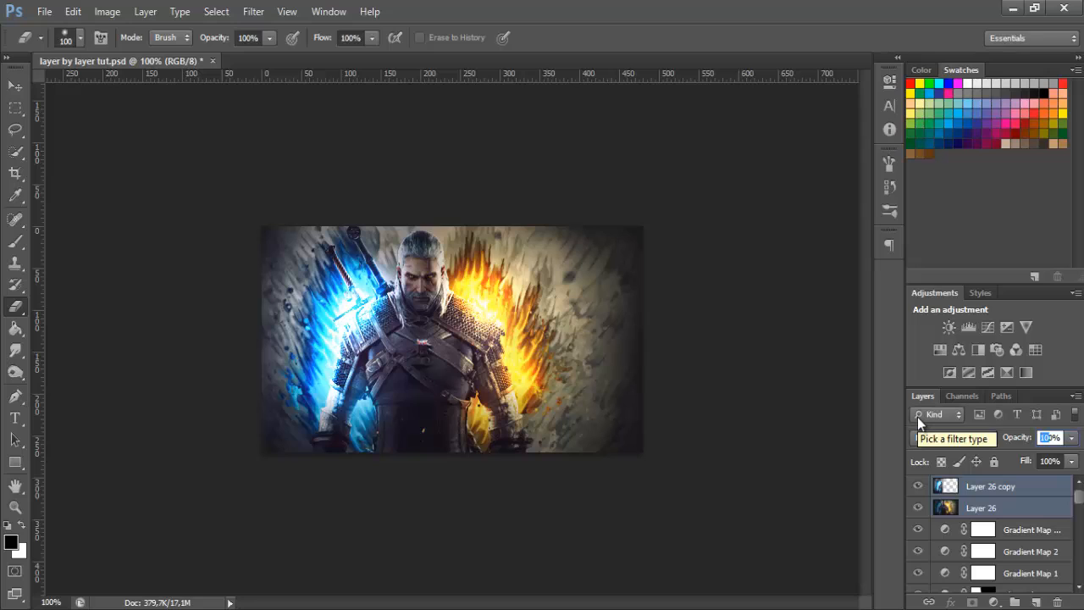
{"action": "type", "text": "80"}
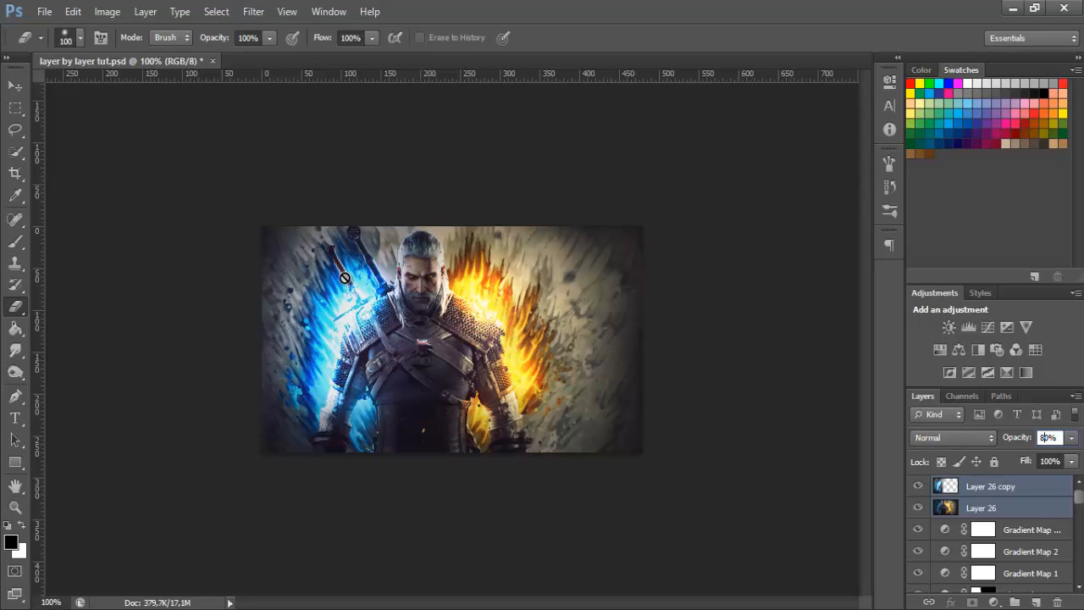
With the Eraser at 20% opacity, soften the glow over the blue flames on Layer 26 copy and the orange flames on Layer 26
{"action": "left_click", "coordinate": [988, 488]}
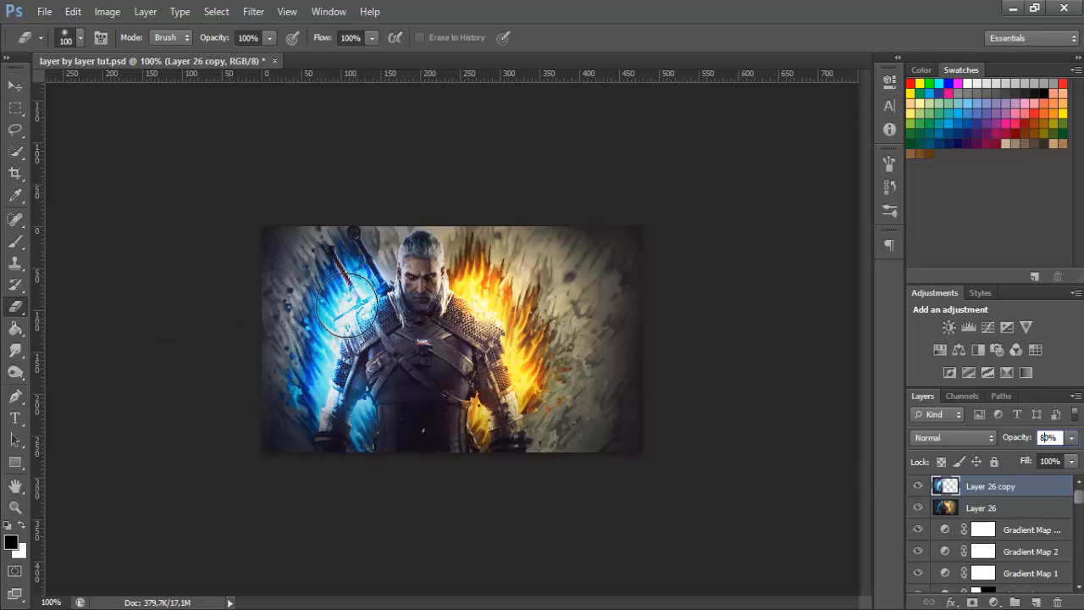
{"action": "left_click", "coordinate": [248, 38]}
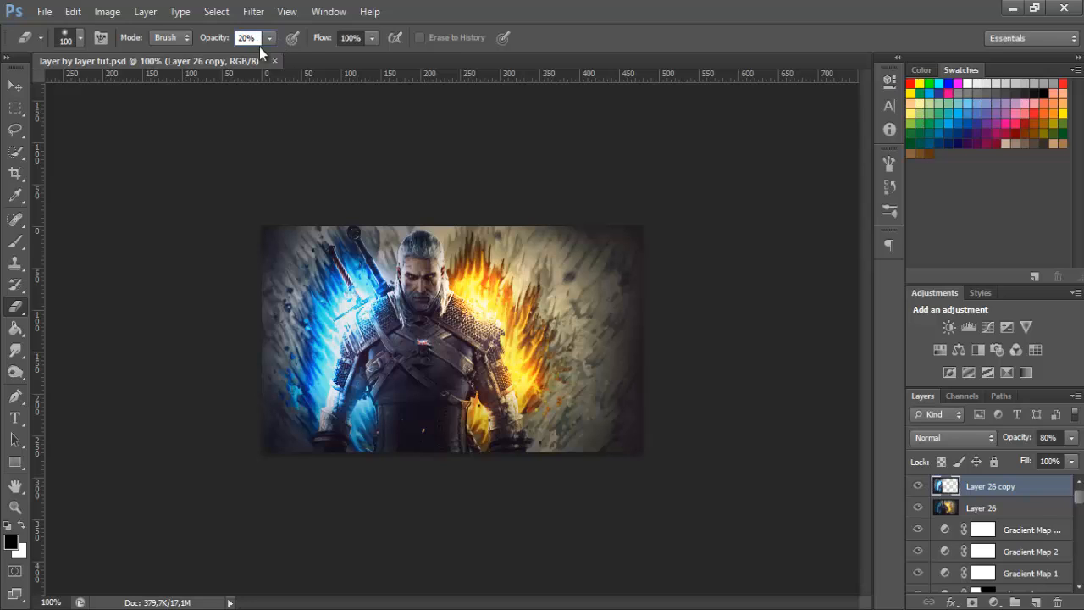
{"action": "mouse_move", "coordinate": [354, 315]}
{"action": "left_mouse_down"}
{"action": "mouse_move", "coordinate": [361, 293]}
{"action": "mouse_move", "coordinate": [356, 445]}
{"action": "left_mouse_up"}
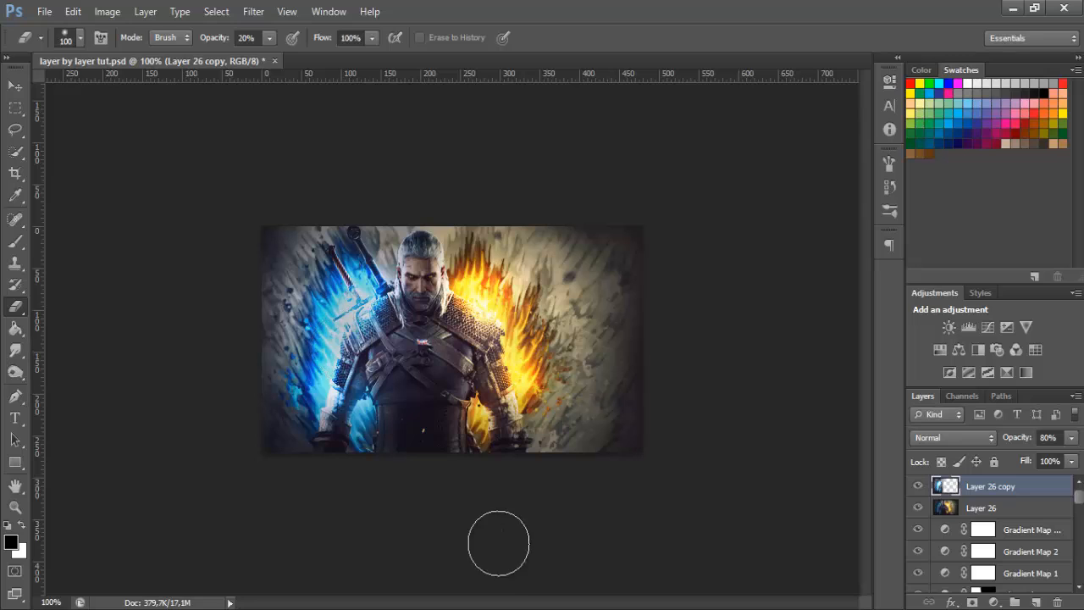
{"action": "left_click", "coordinate": [967, 512]}
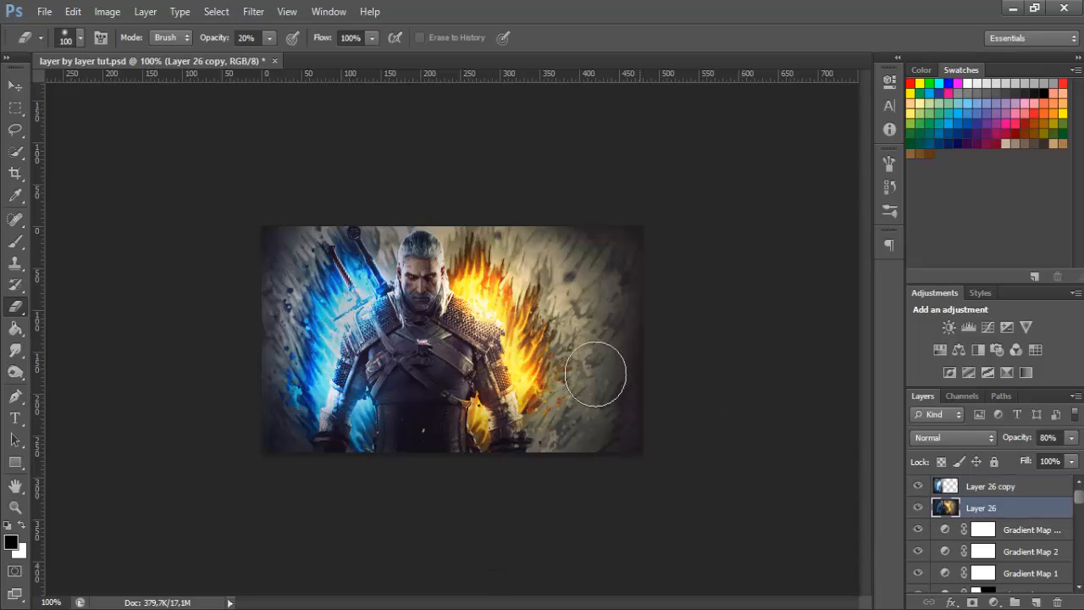
{"action": "mouse_move", "coordinate": [481, 306]}
{"action": "left_mouse_down"}
{"action": "mouse_move", "coordinate": [506, 361]}
{"action": "mouse_move", "coordinate": [495, 344]}
{"action": "mouse_move", "coordinate": [505, 374]}
{"action": "left_mouse_up"}
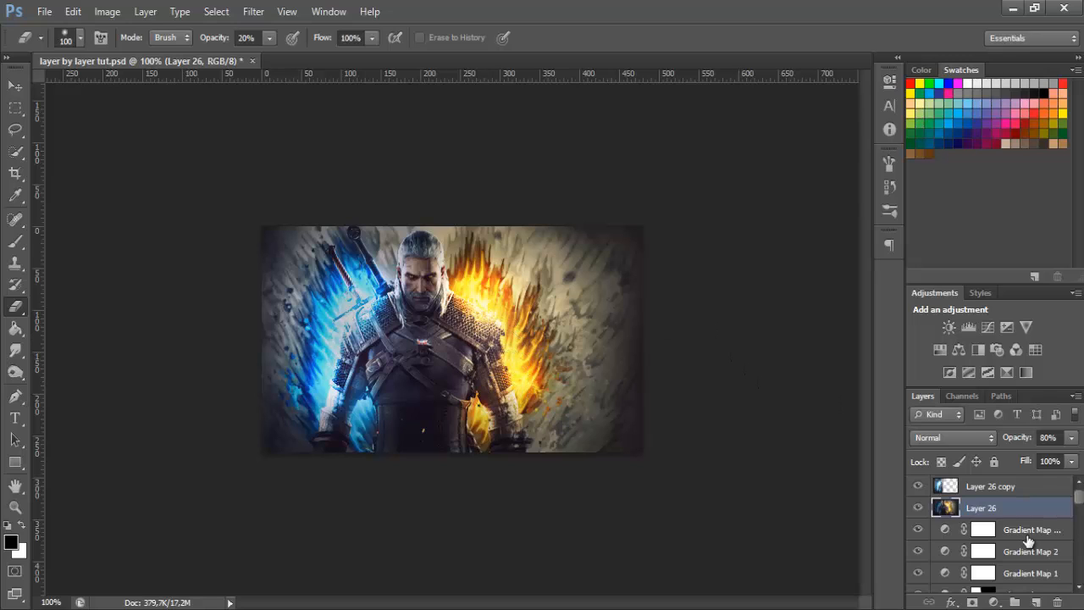
Lightly erase Layer 26 along the image's upper edge above the orange flames
{"action": "left_click", "coordinate": [974, 488]}
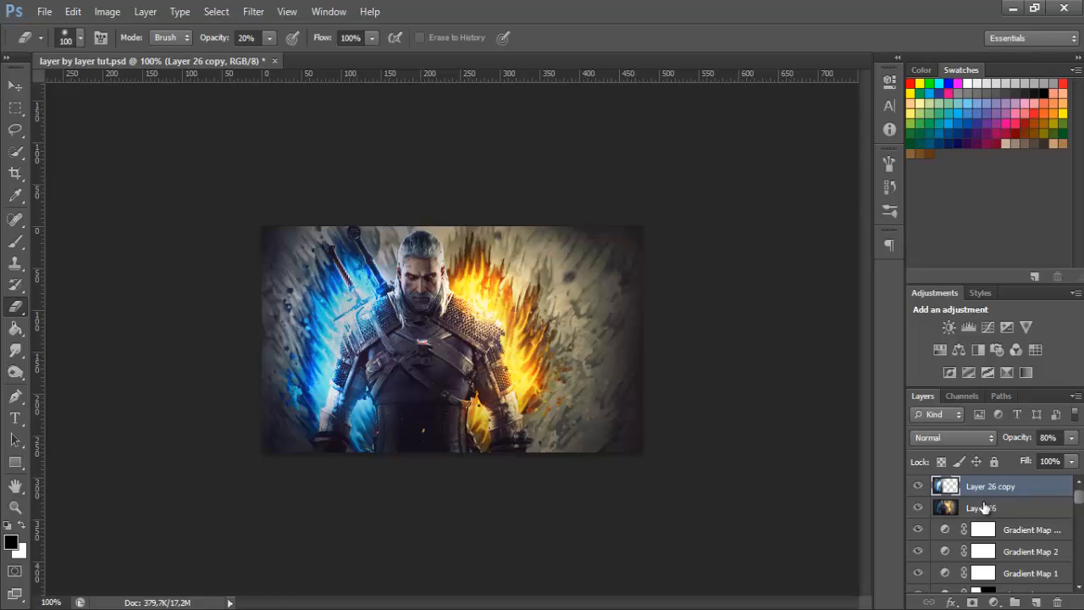
{"action": "left_click", "coordinate": [984, 507], "text": "shift"}
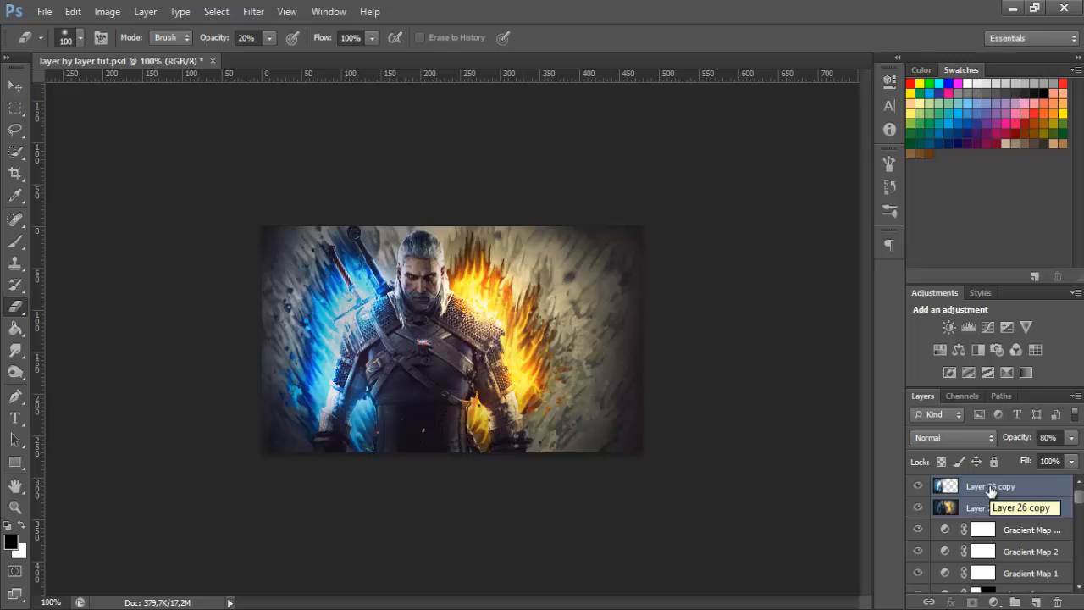
{"action": "left_click", "coordinate": [970, 489]}
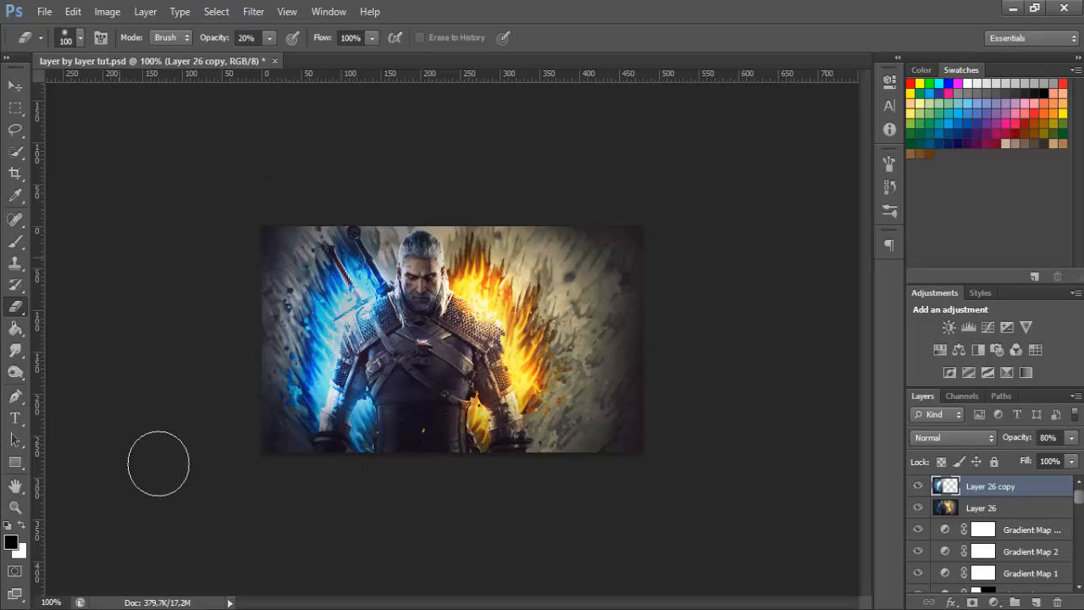
{"action": "left_click", "coordinate": [1035, 510]}
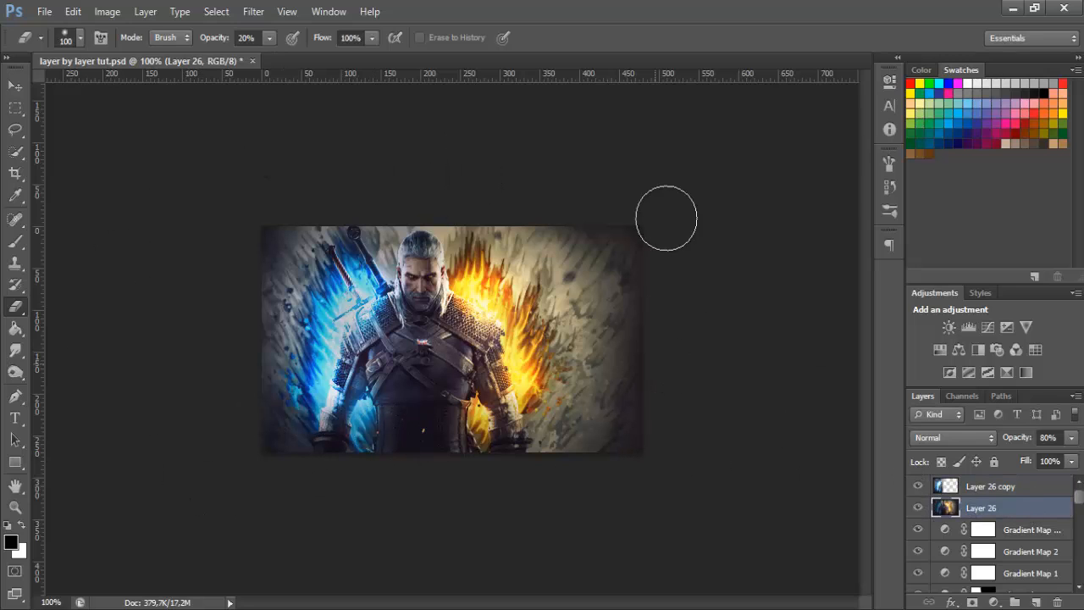
{"action": "left_click_drag", "start_coordinate": [491, 223], "coordinate": [499, 245]}
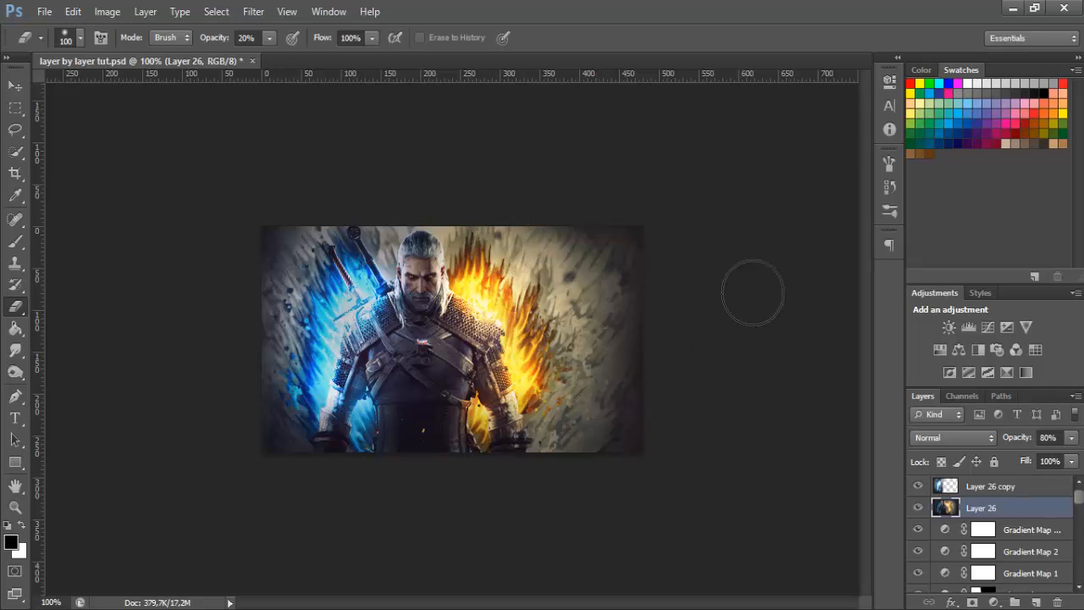
Set the opacity of both Layer 26 and Layer 26 copy to 60%
{"action": "left_click", "coordinate": [1025, 482]}
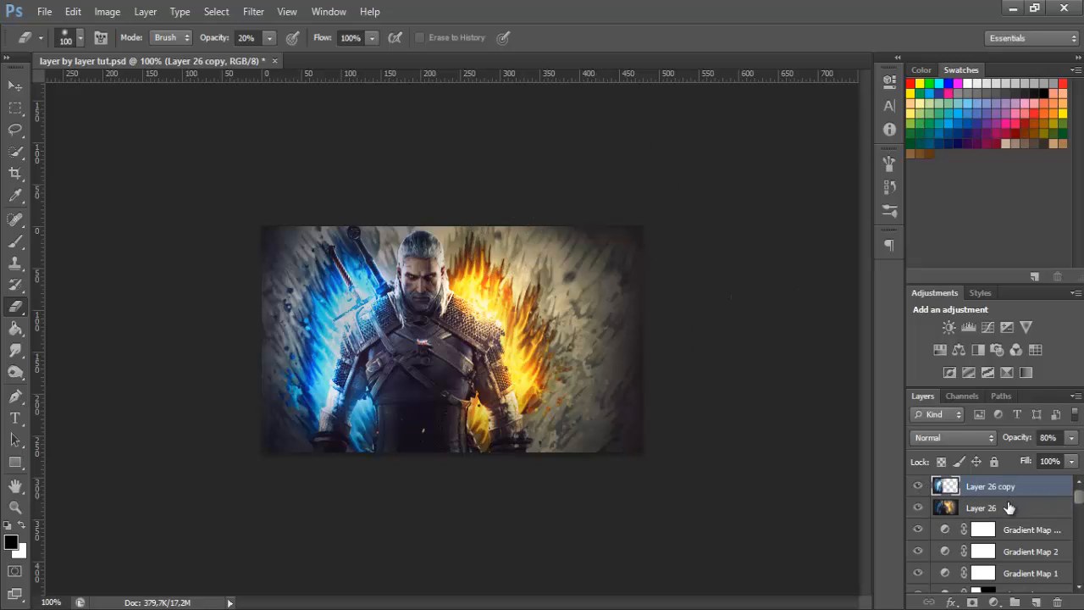
{"action": "left_click", "coordinate": [1006, 506], "text": "shift"}
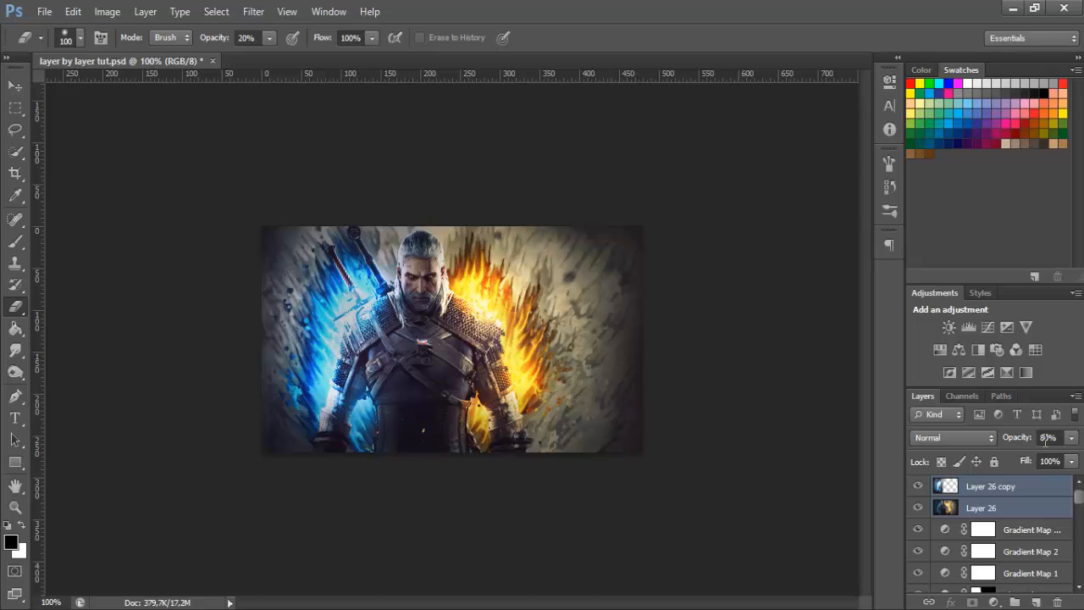
{"action": "left_click", "coordinate": [1047, 438]}
{"action": "type", "text": "60"}
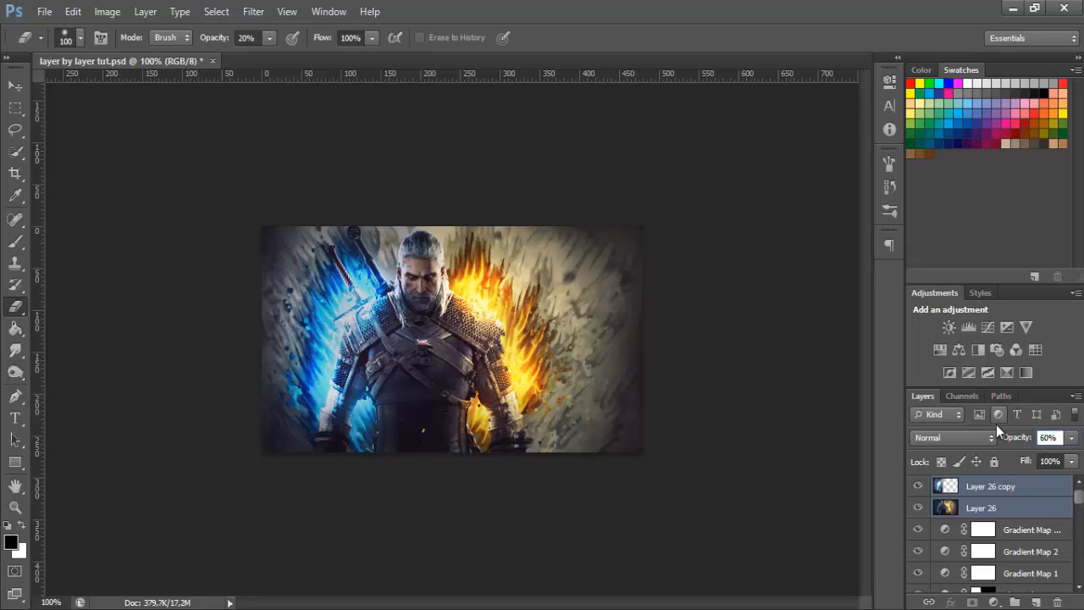
{"action": "left_click", "coordinate": [988, 488]}
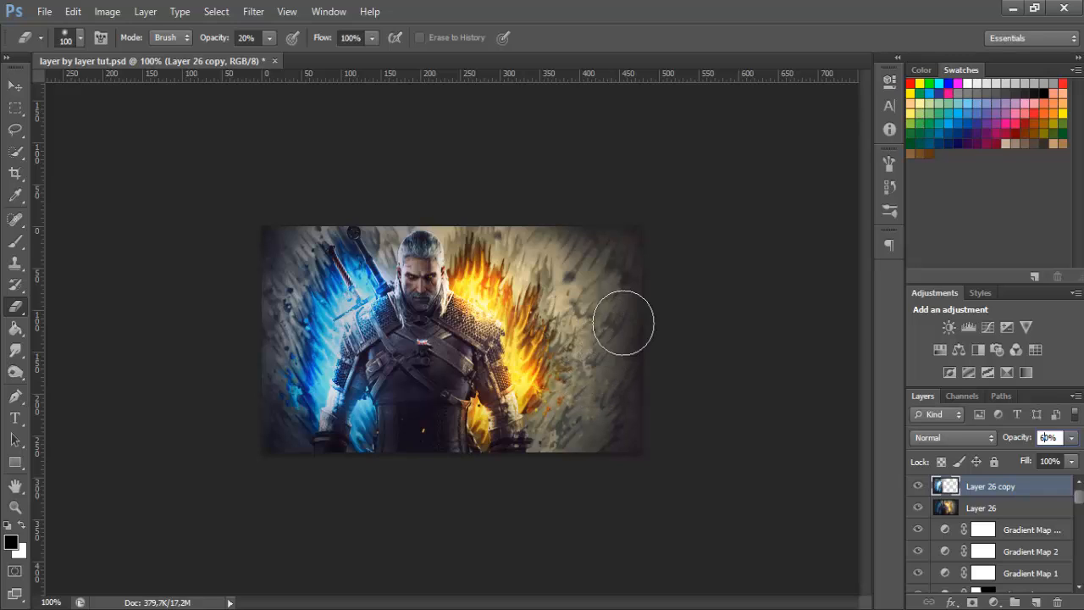
Examine the Ac4 less sharp.png reference for comparison and return to the layer by layer tut.psd document
{"action": "key", "text": "z"}
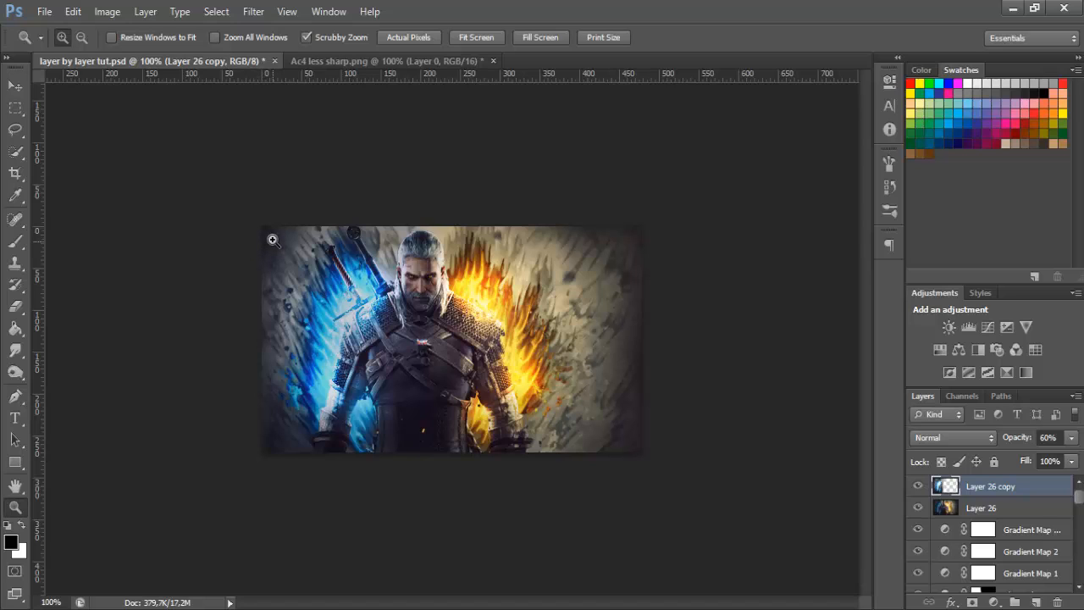
{"action": "left_click", "coordinate": [343, 65]}
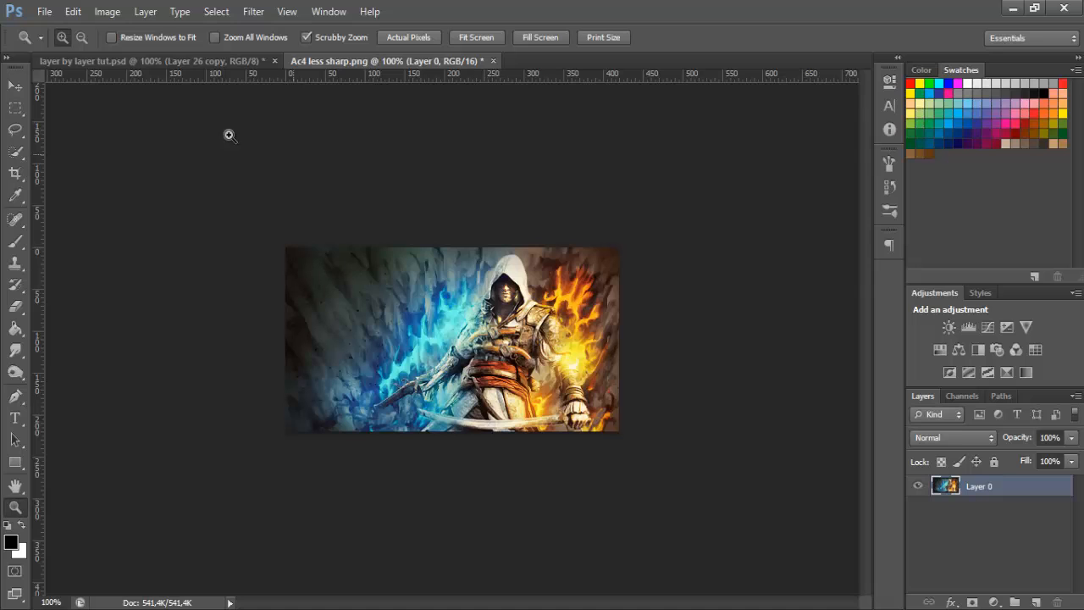
{"action": "left_click", "coordinate": [190, 64]}
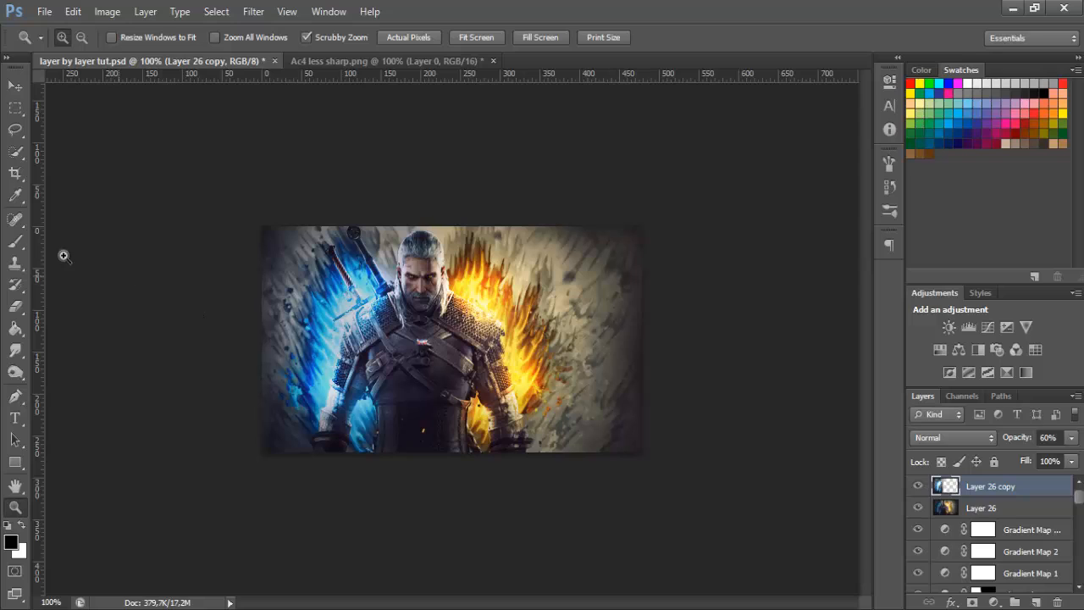
Paint black brush marks on a new layer over the empty background beside the orange flames and delete that layer
{"action": "left_click", "coordinate": [24, 245]}
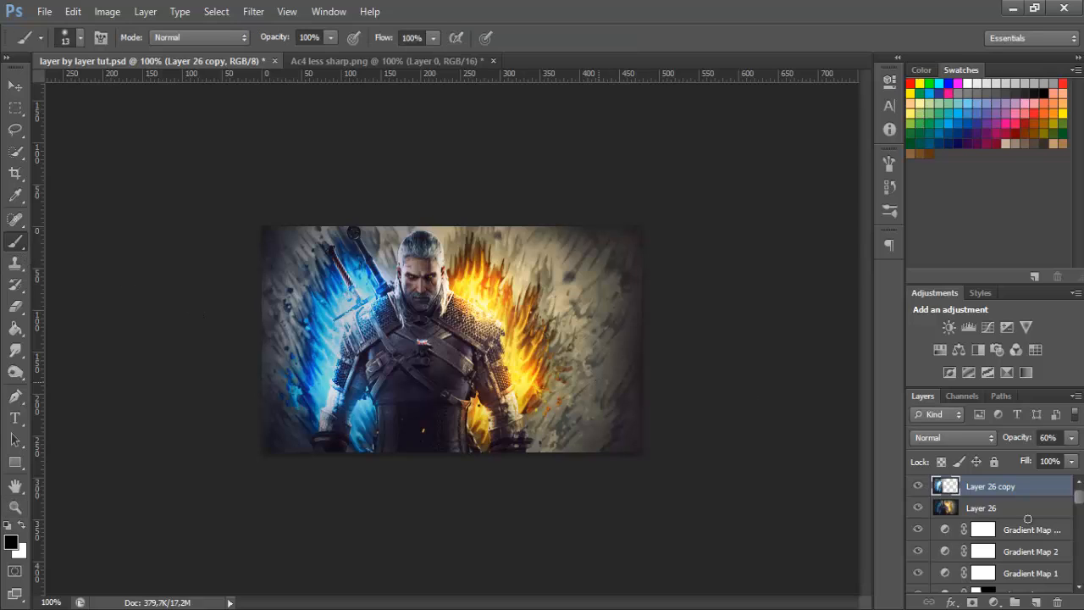
{"action": "left_click", "coordinate": [1035, 601]}
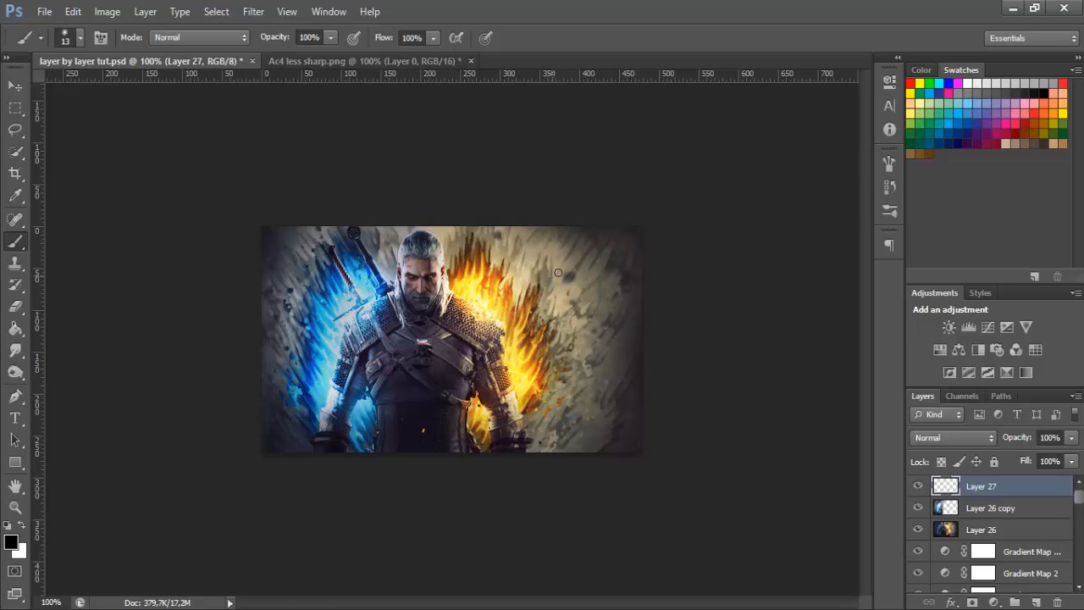
{"action": "mouse_move", "coordinate": [561, 261]}
{"action": "left_mouse_down"}
{"action": "mouse_move", "coordinate": [600, 306]}
{"action": "mouse_move", "coordinate": [589, 330]}
{"action": "left_mouse_up"}
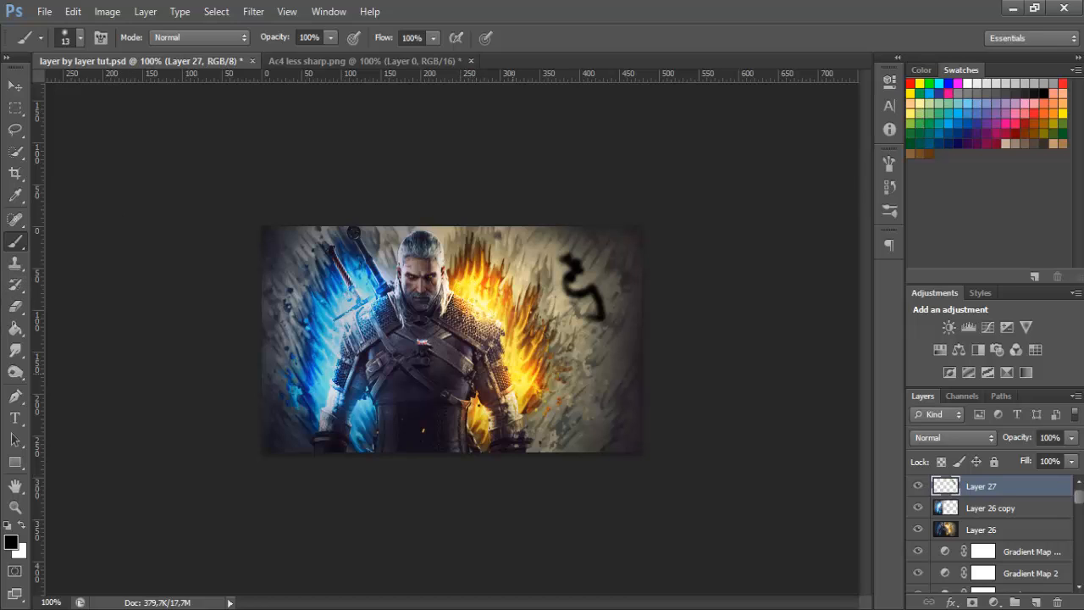
{"action": "mouse_move", "coordinate": [591, 371]}
{"action": "left_mouse_down"}
{"action": "mouse_move", "coordinate": [558, 419]}
{"action": "mouse_move", "coordinate": [601, 398]}
{"action": "mouse_move", "coordinate": [582, 423]}
{"action": "mouse_move", "coordinate": [606, 414]}
{"action": "mouse_move", "coordinate": [627, 438]}
{"action": "left_mouse_up"}
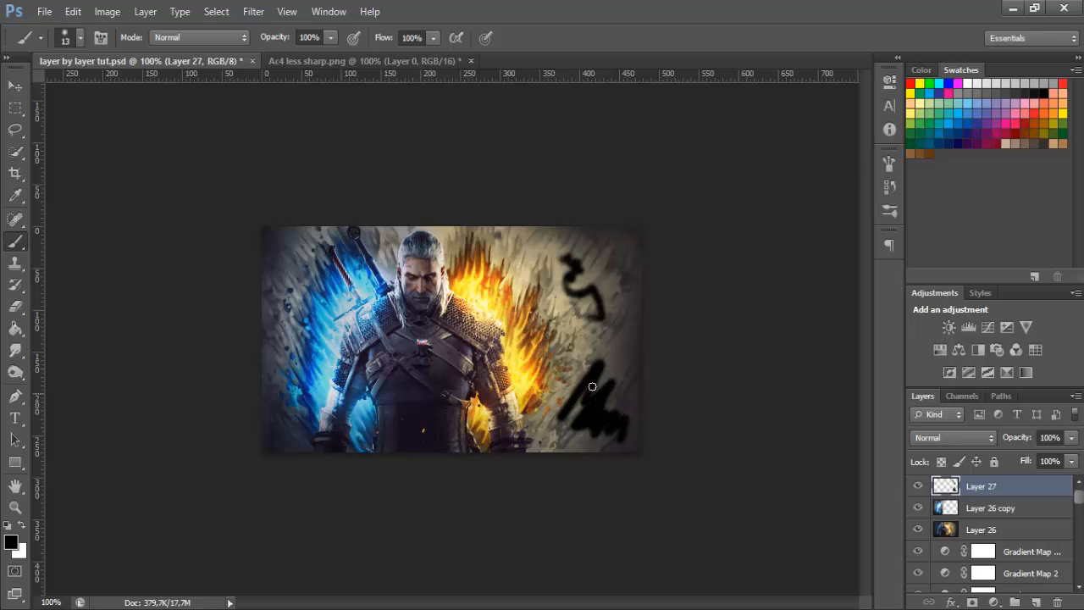
{"action": "right_click", "coordinate": [993, 493]}
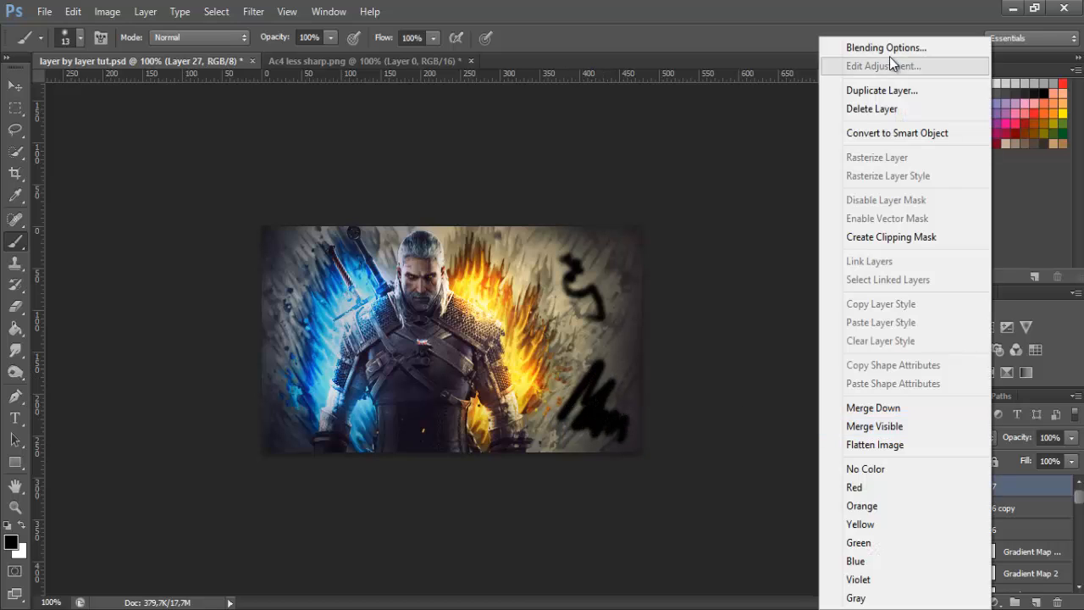
{"action": "left_click", "coordinate": [874, 105]}
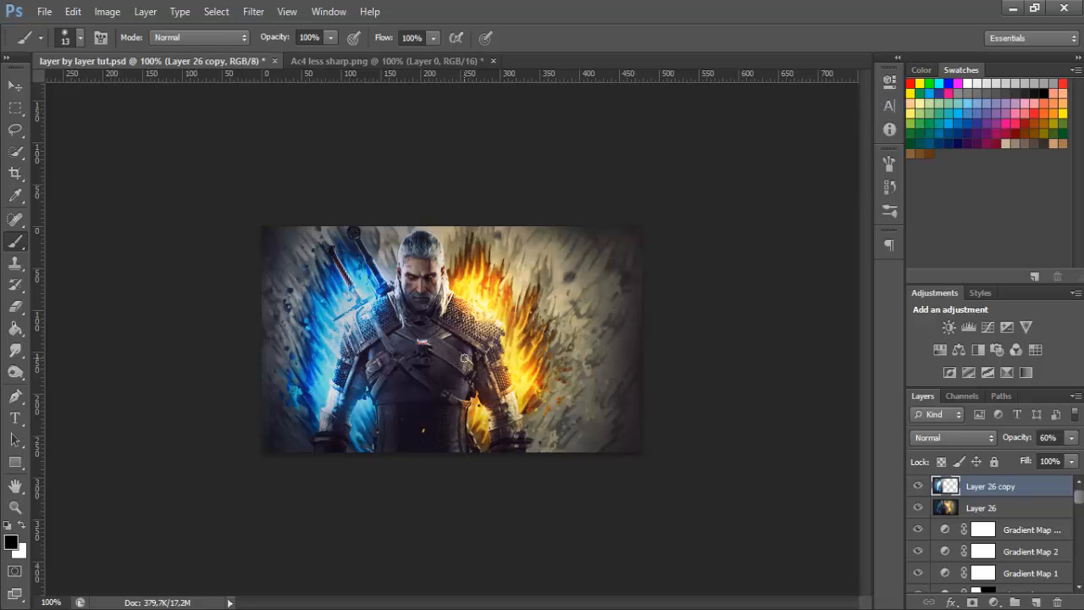